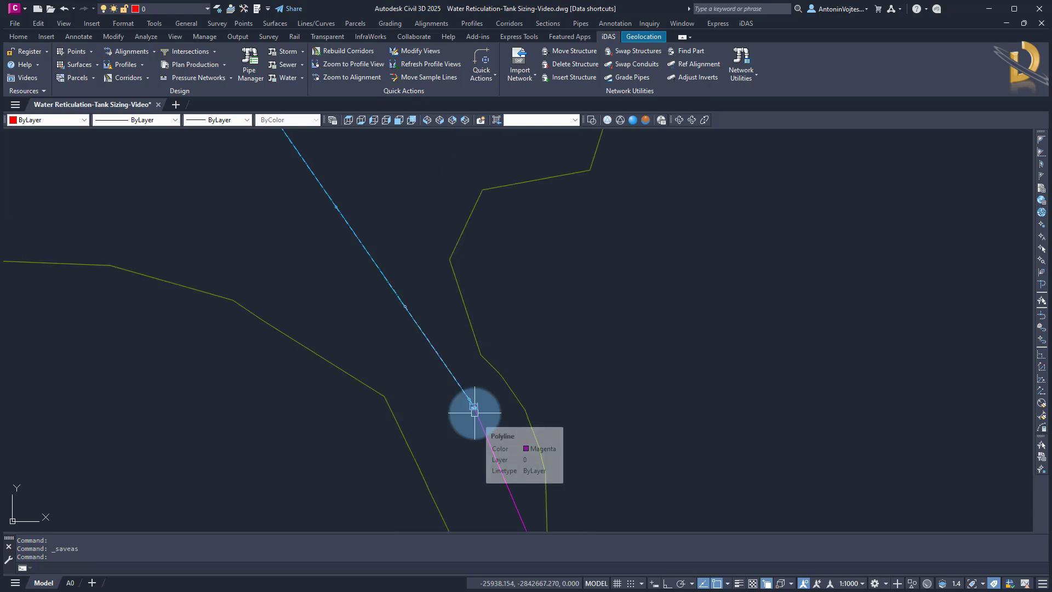
Examine the reservoir supply pipeline in plan and its profile view in the drawing
{"action": "scroll", "coordinate": [468, 428], "scroll_direction": "down", "scroll_amount": 1}
{"action": "scroll", "coordinate": [468, 428], "scroll_direction": "down", "scroll_amount": 5}
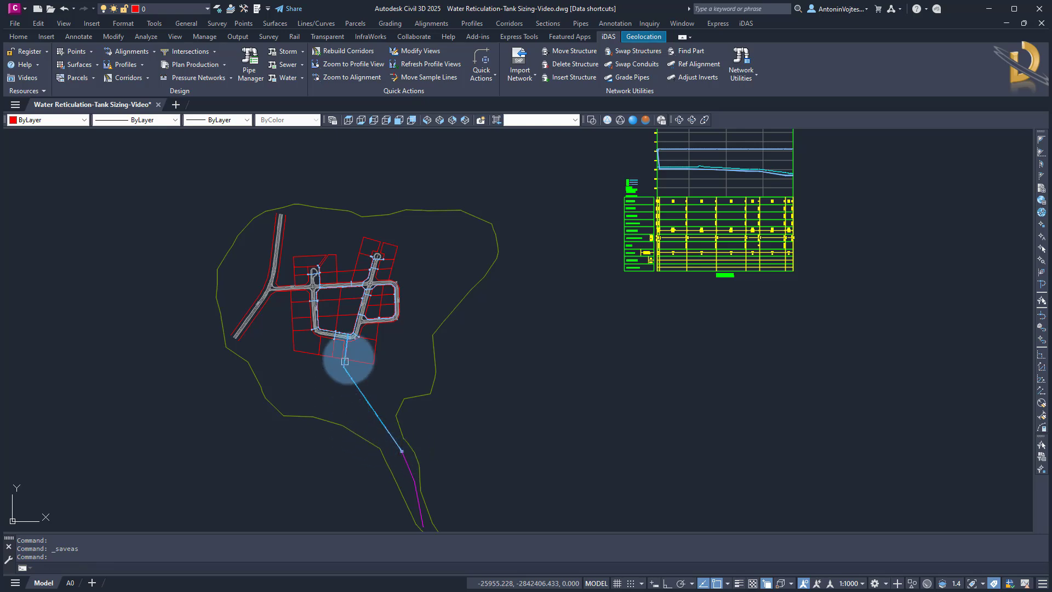
{"action": "middle_click_drag", "start_coordinate": [528, 339], "coordinate": [416, 435]}
{"action": "scroll", "coordinate": [553, 241], "scroll_direction": "up", "scroll_amount": 6}
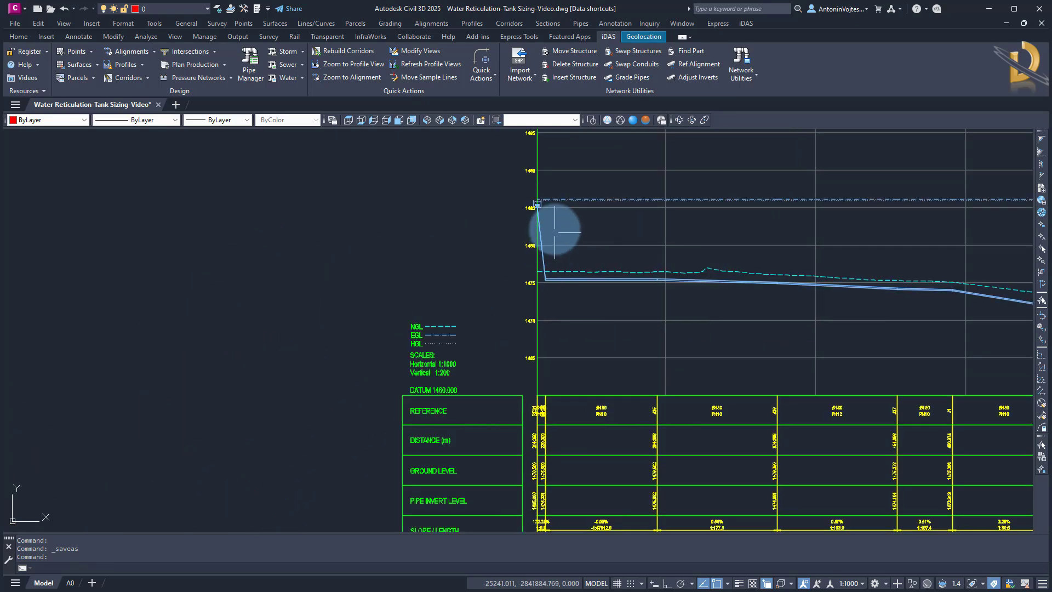
{"action": "scroll", "coordinate": [543, 208], "scroll_direction": "up", "scroll_amount": 4}
{"action": "scroll", "coordinate": [540, 199], "scroll_direction": "up", "scroll_amount": 1}
{"action": "middle_click_drag", "start_coordinate": [540, 200], "coordinate": [456, 218]}
{"action": "left_click", "coordinate": [472, 236]}
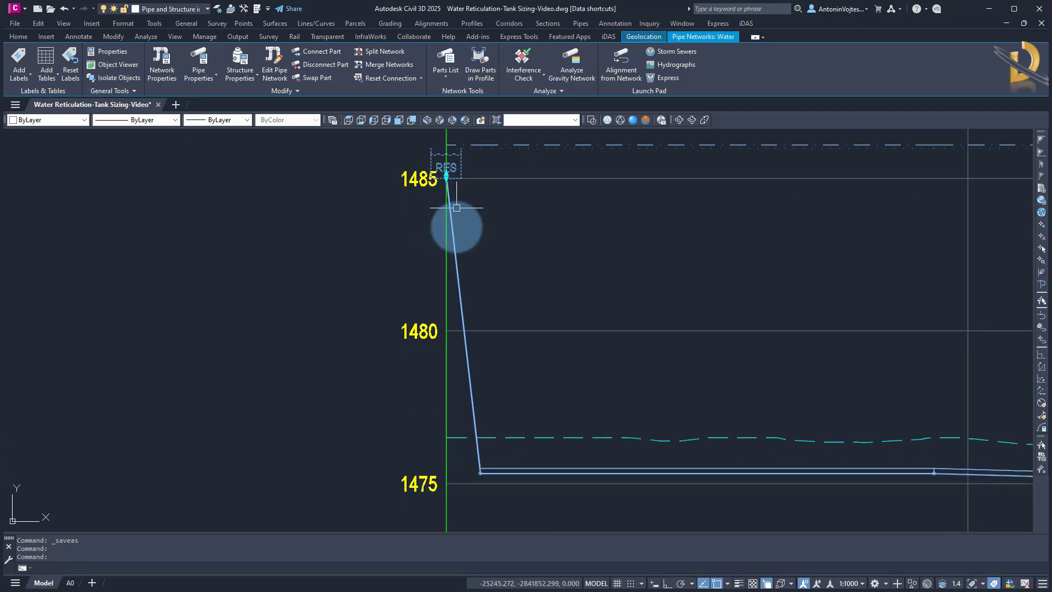
{"action": "key", "text": "Escape"}
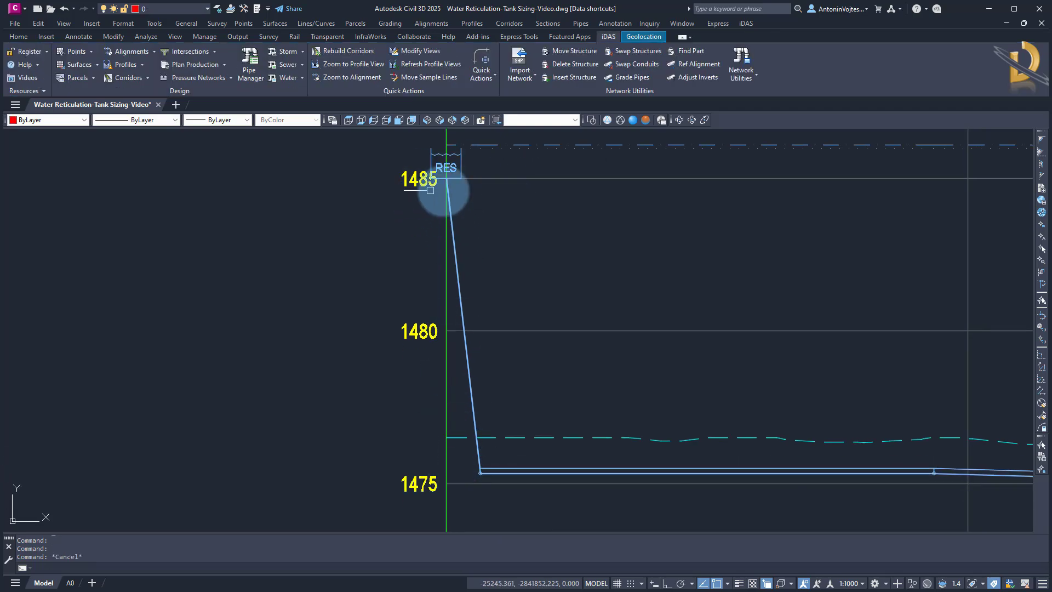
{"action": "scroll", "coordinate": [565, 271], "scroll_direction": "down", "scroll_amount": 3}
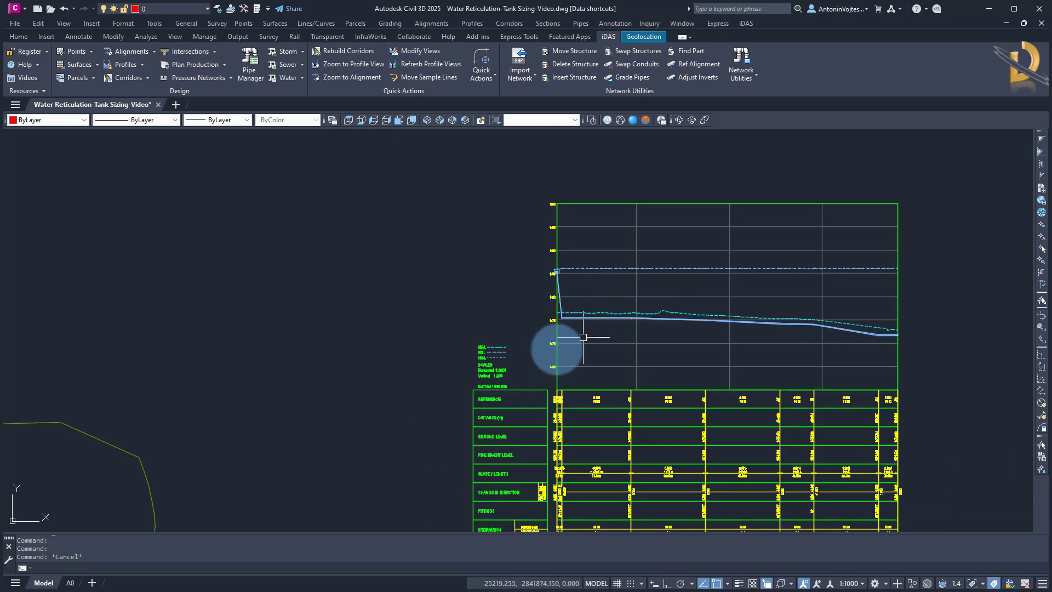
{"action": "middle_click_drag", "start_coordinate": [329, 399], "coordinate": [642, 213]}
{"action": "scroll", "coordinate": [570, 327], "scroll_direction": "down", "scroll_amount": 2}
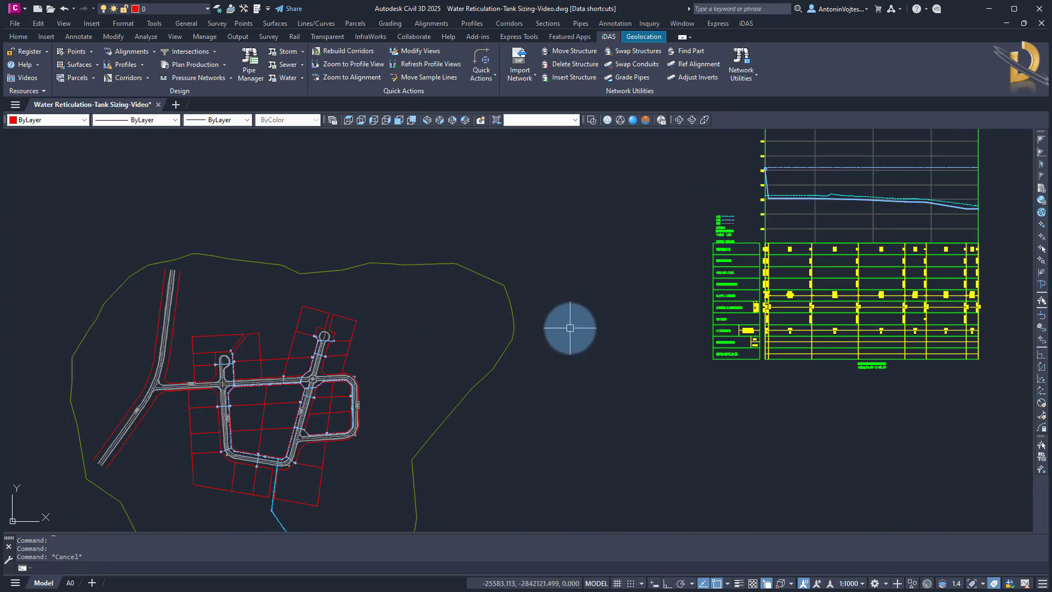
{"action": "middle_click_drag", "start_coordinate": [435, 517], "coordinate": [494, 308]}
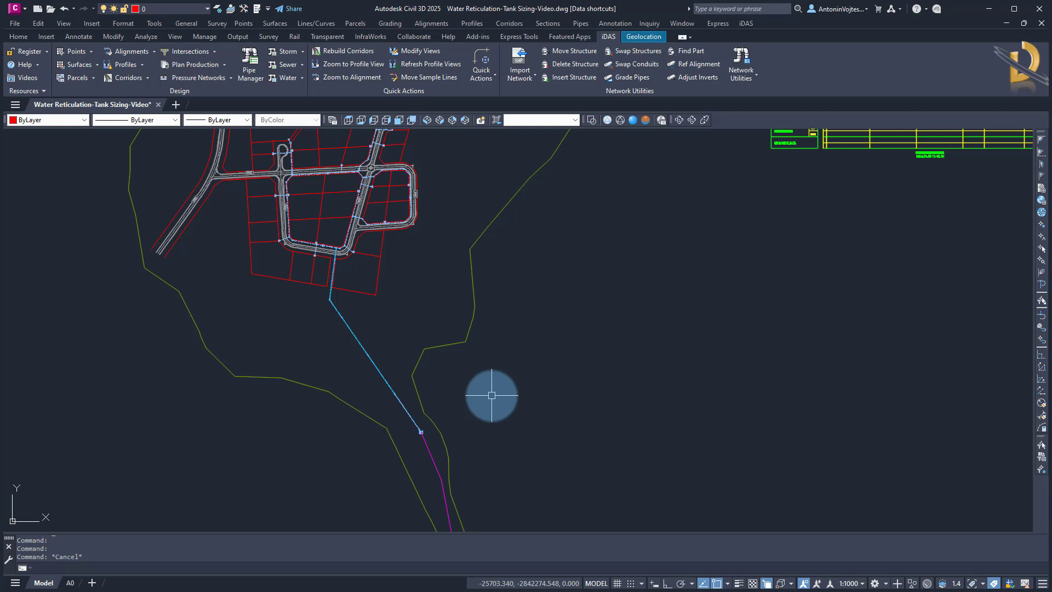
{"action": "middle_click_drag", "start_coordinate": [534, 327], "coordinate": [514, 408]}
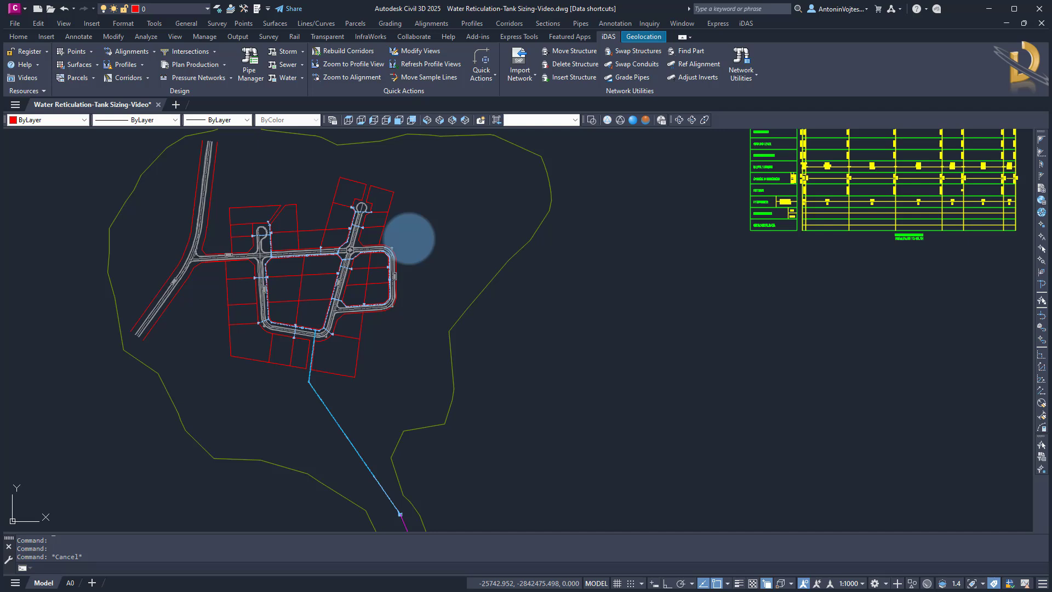
Open the Pipe Manager and review the reservoir, fire hydrant and single house connection structure tables
{"action": "left_click", "coordinate": [250, 72]}
{"action": "left_click", "coordinate": [399, 340]}
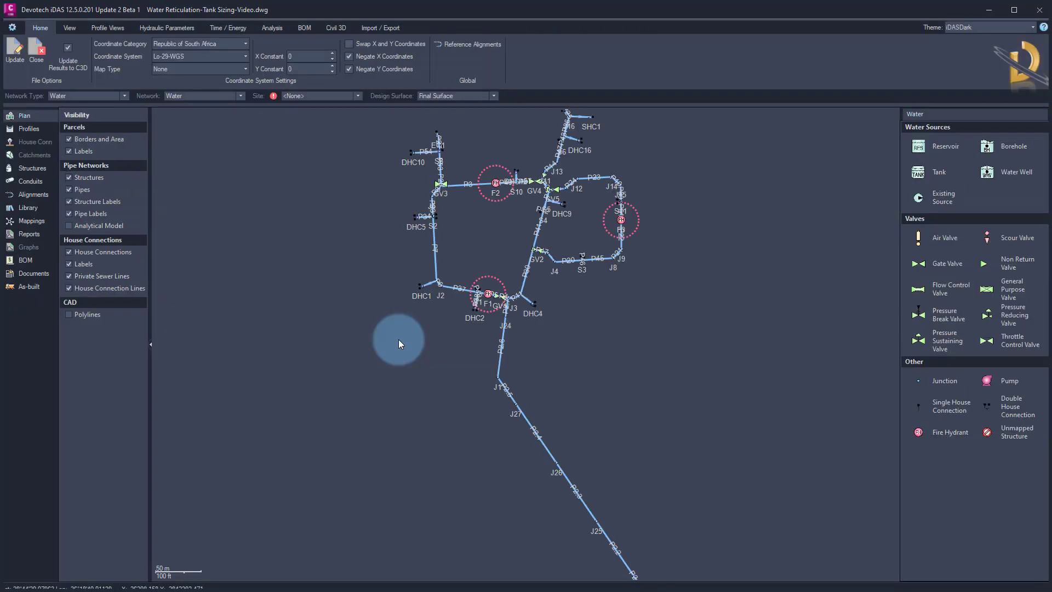
{"action": "left_click", "coordinate": [187, 159]}
{"action": "left_click", "coordinate": [31, 168]}
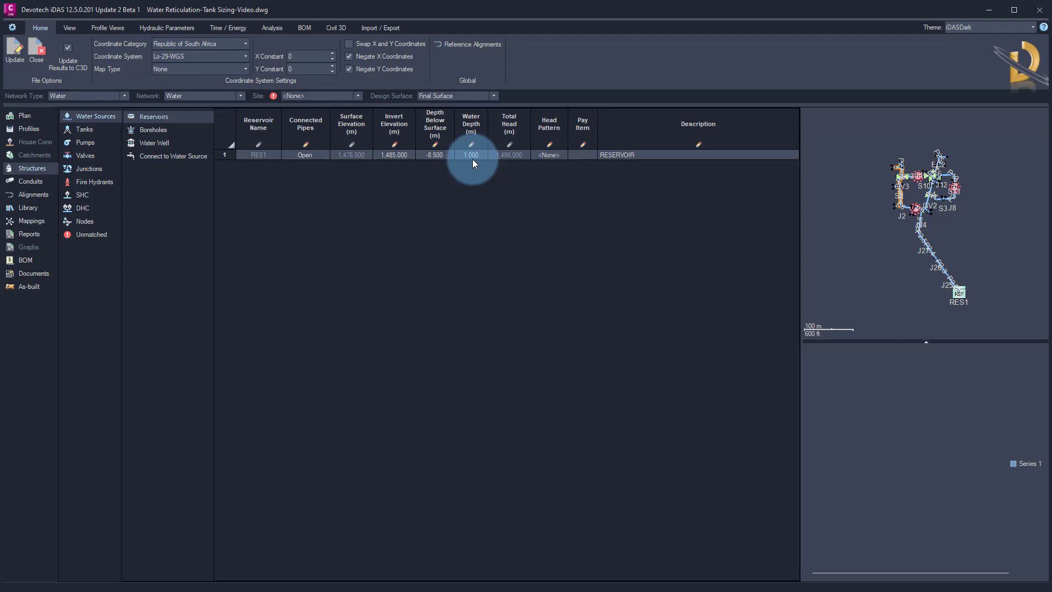
{"action": "left_click", "coordinate": [96, 184]}
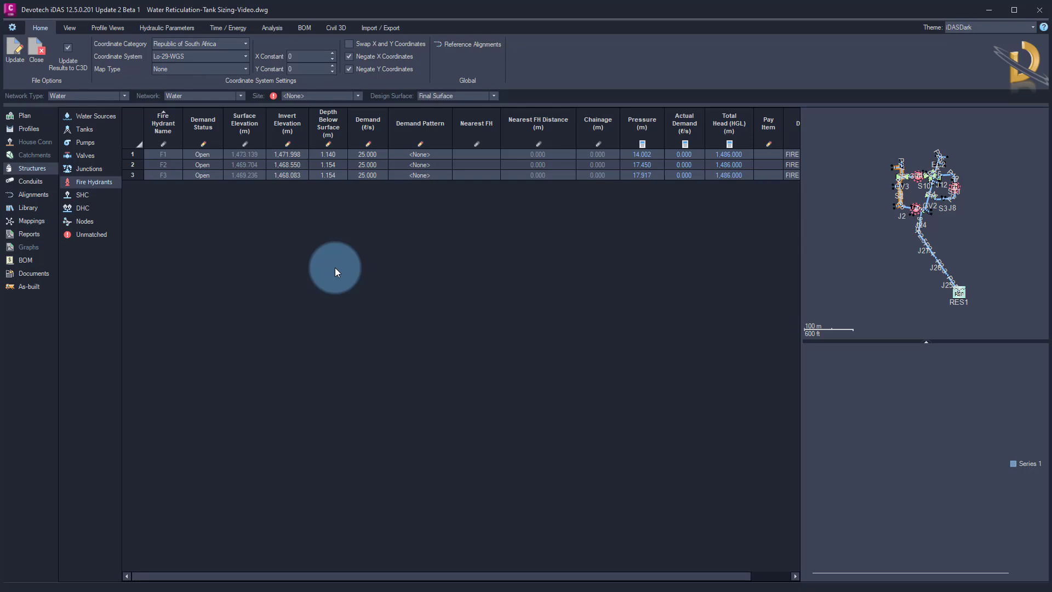
{"action": "left_click", "coordinate": [85, 196]}
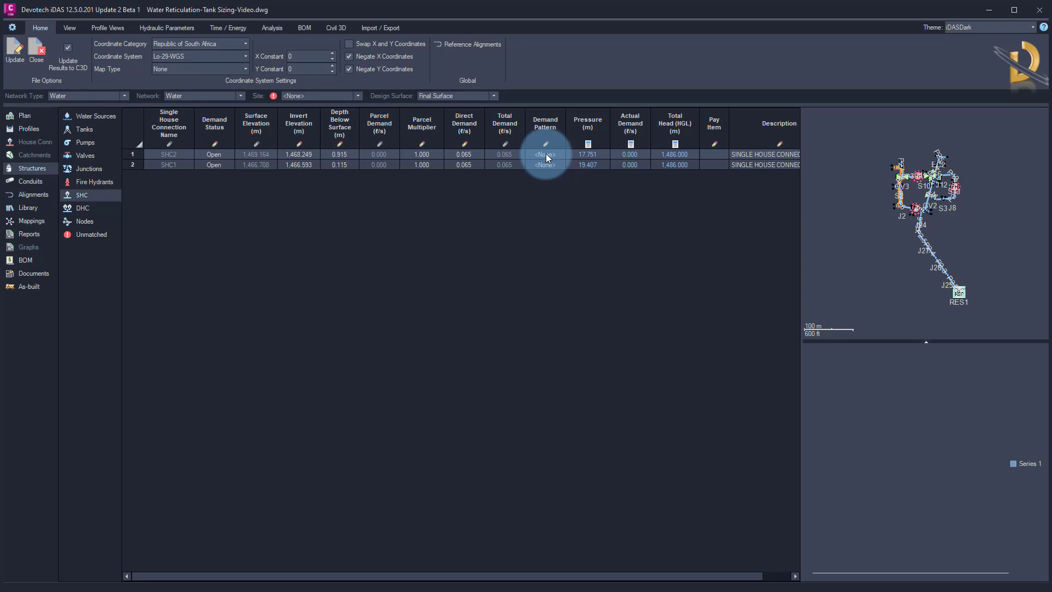
Run a peak flow analysis on the water network and open the library of demand patterns
{"action": "right_click", "coordinate": [657, 216]}
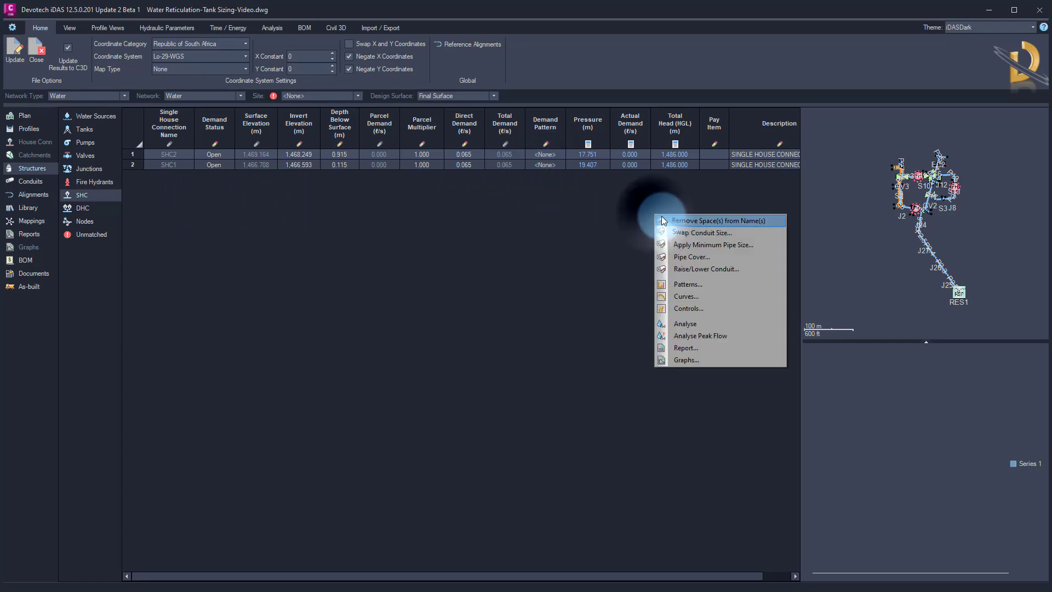
{"action": "left_click", "coordinate": [704, 338]}
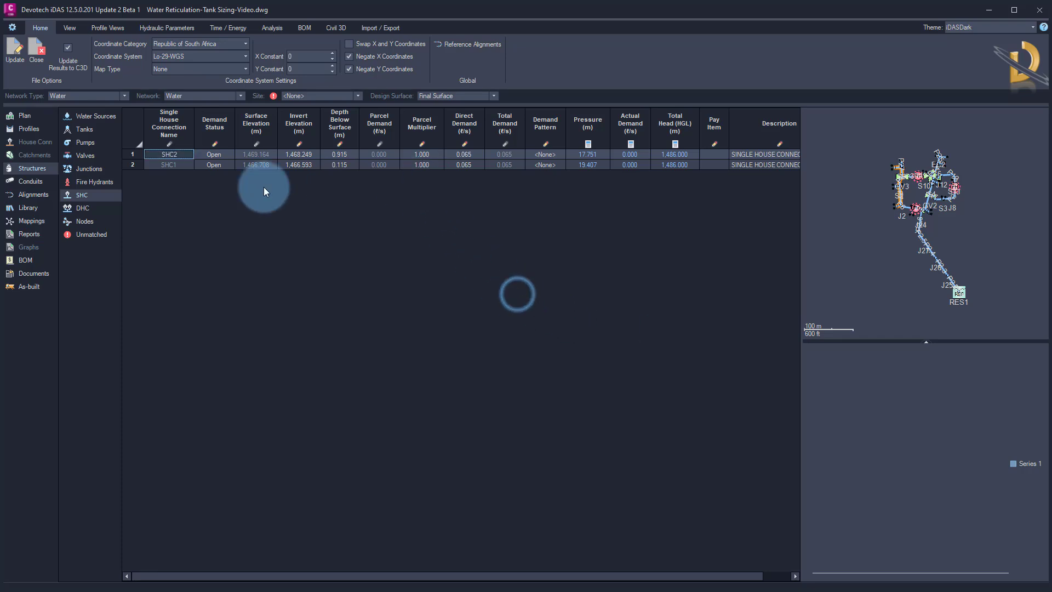
{"action": "left_click", "coordinate": [33, 209]}
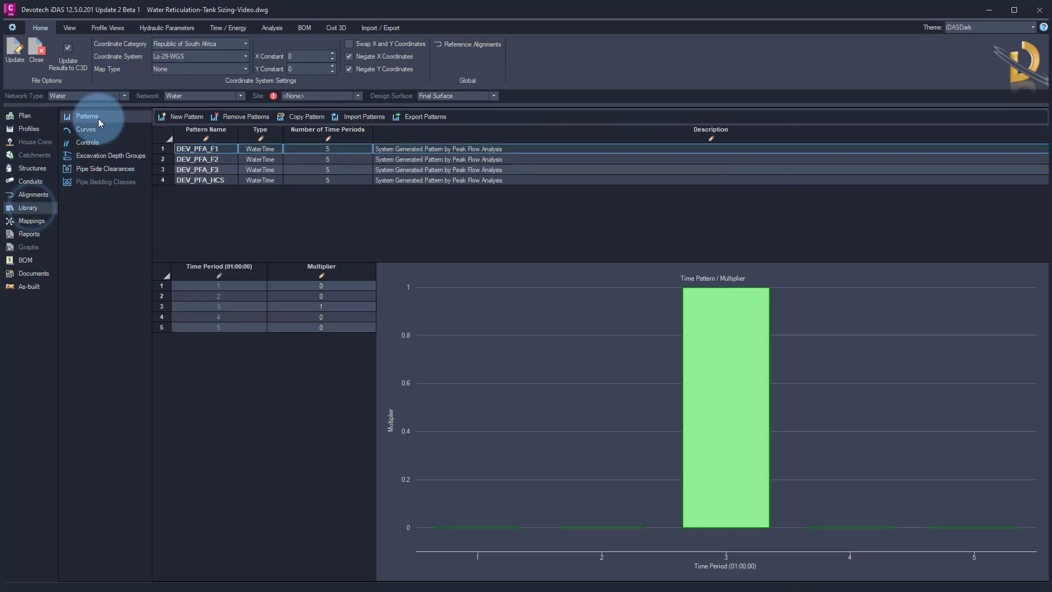
Examine the time-period multipliers of each generated peak flow analysis pattern
{"action": "left_click", "coordinate": [205, 171]}
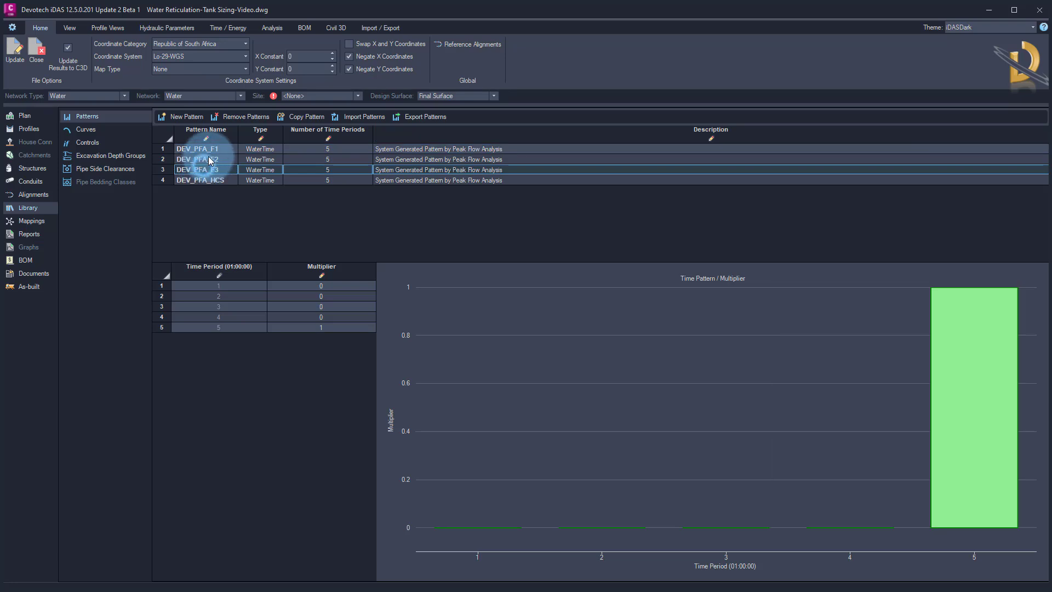
{"action": "left_click", "coordinate": [201, 159]}
{"action": "left_click", "coordinate": [206, 149]}
{"action": "left_click", "coordinate": [209, 181]}
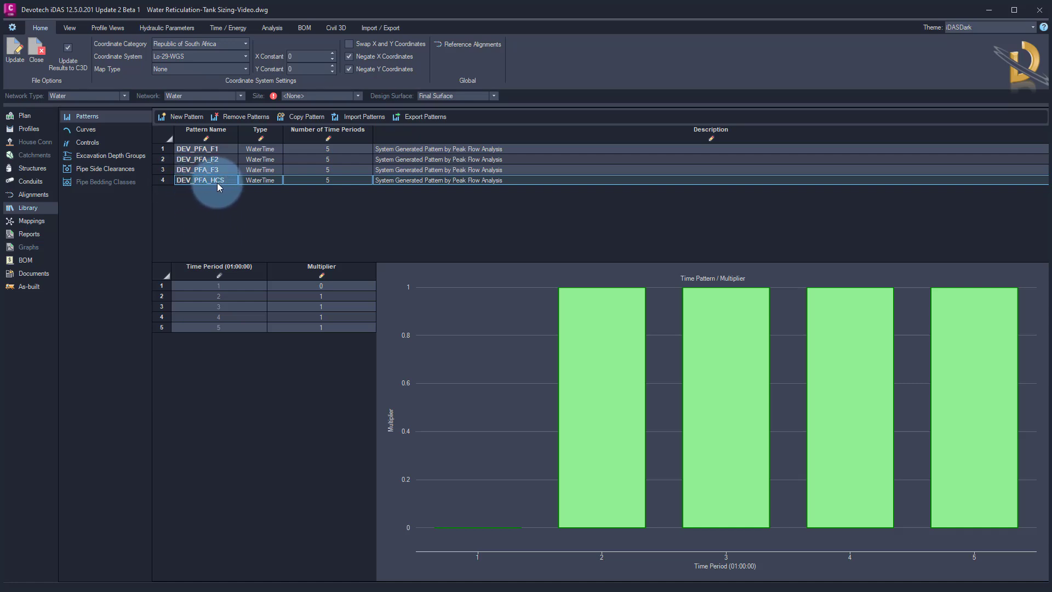
{"action": "left_click", "coordinate": [291, 284]}
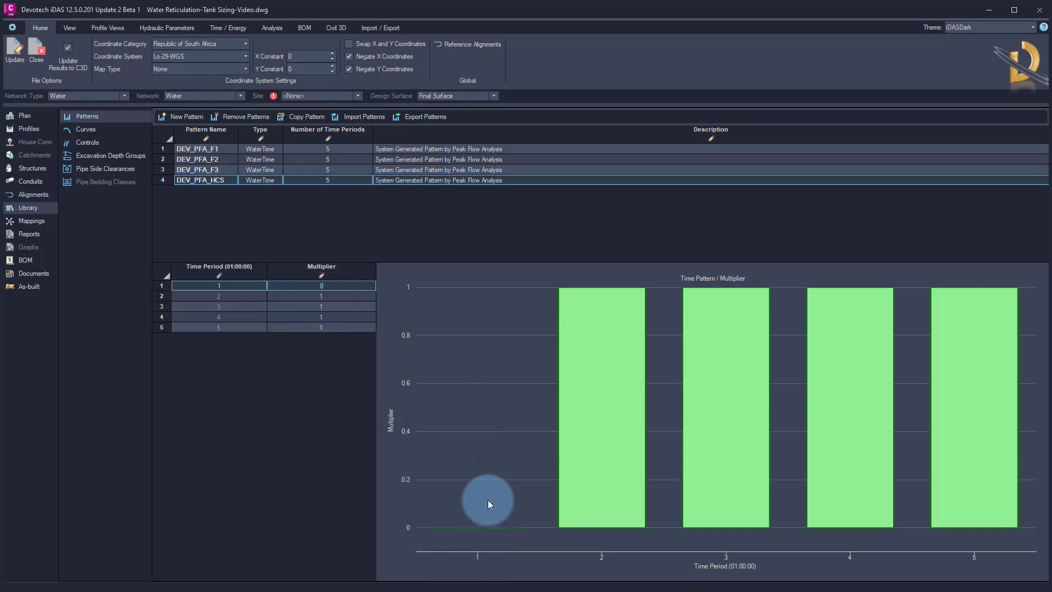
{"action": "left_click", "coordinate": [337, 296]}
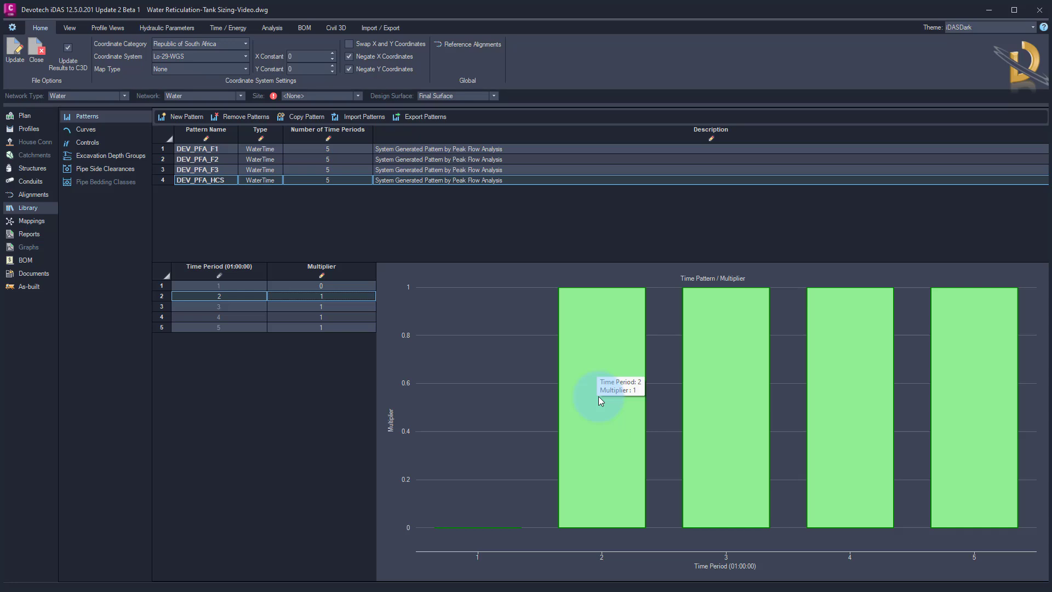
{"action": "left_click", "coordinate": [215, 150]}
{"action": "left_click", "coordinate": [460, 469]}
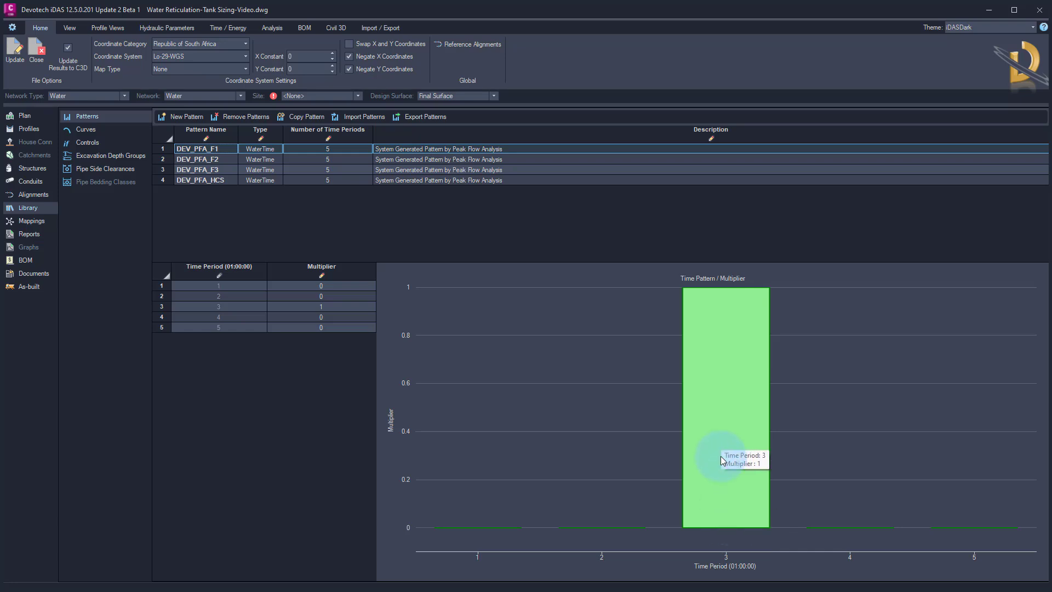
{"action": "left_click", "coordinate": [212, 160]}
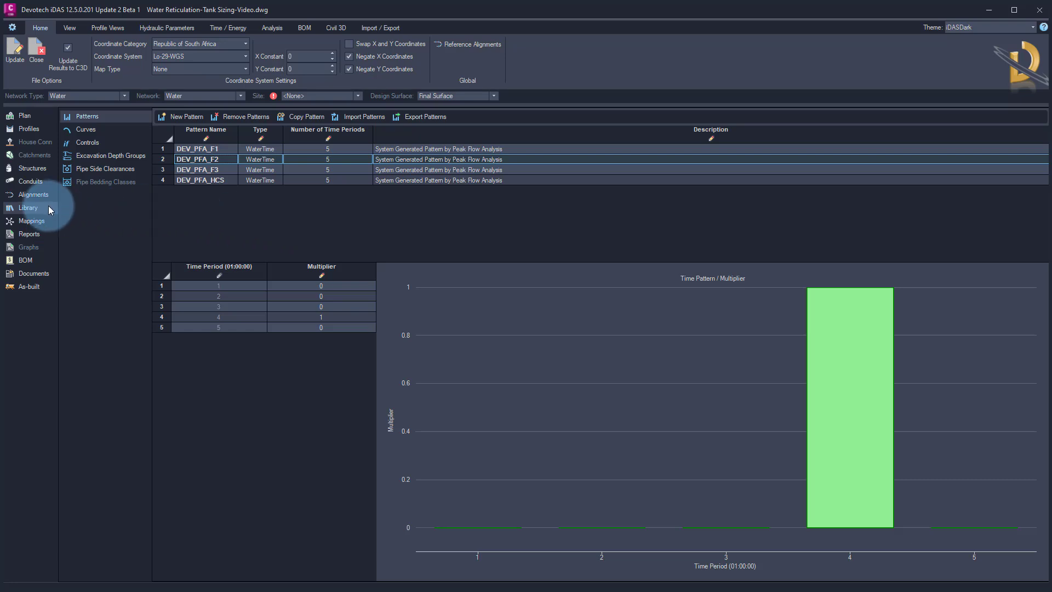
Switch to the tank sizing spreadsheet in LibreOffice Calc and inspect the peak demand per unit formulas
{"action": "left_click", "coordinate": [32, 168]}
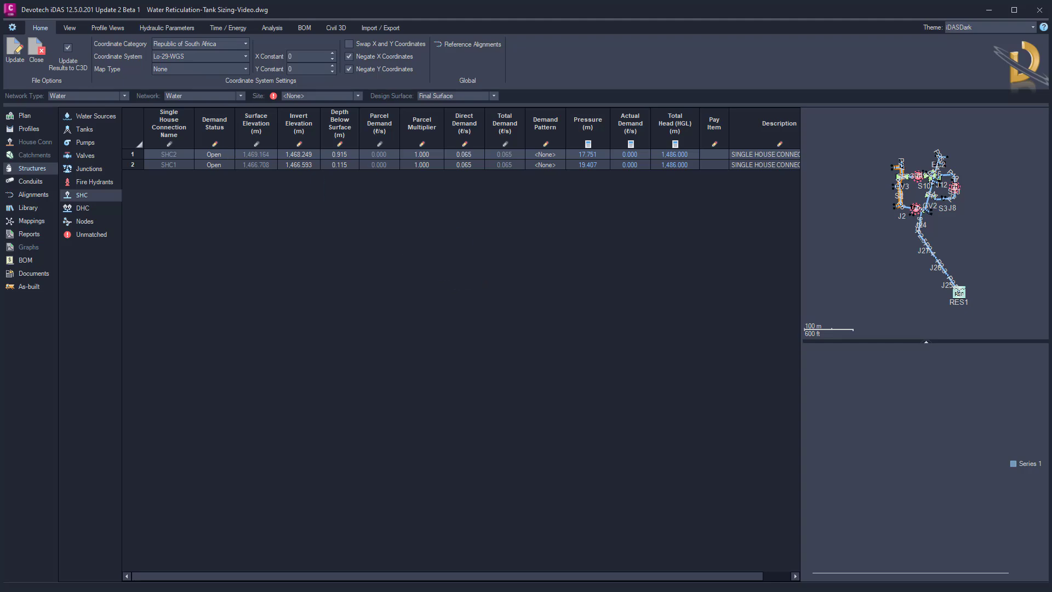
{"action": "left_click_drag", "start_coordinate": [0, 90], "coordinate": [583, 40]}
{"action": "left_click_drag", "start_coordinate": [499, 43], "coordinate": [447, 16]}
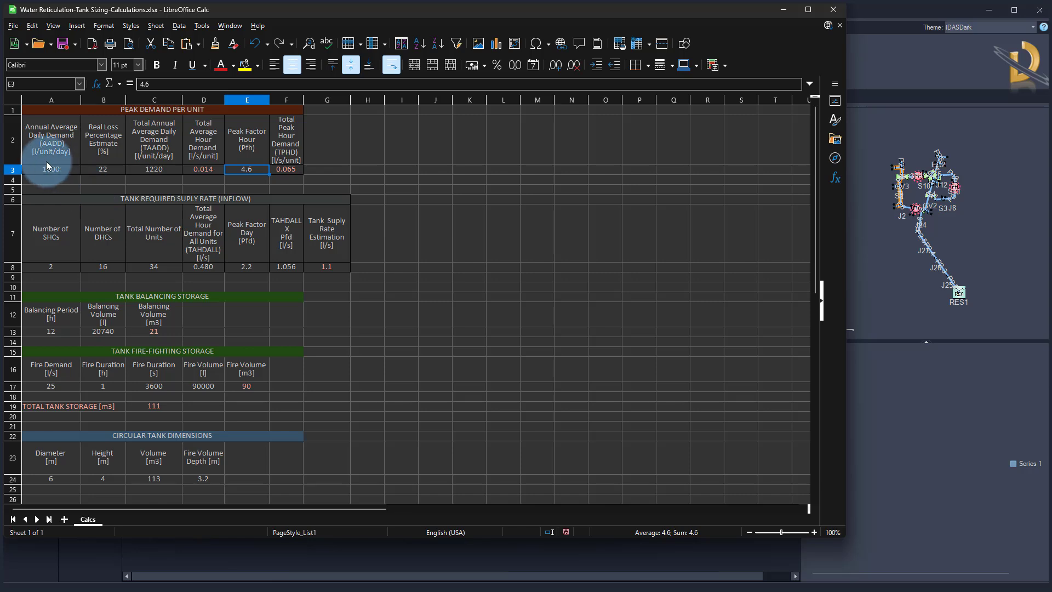
{"action": "left_click", "coordinate": [57, 170]}
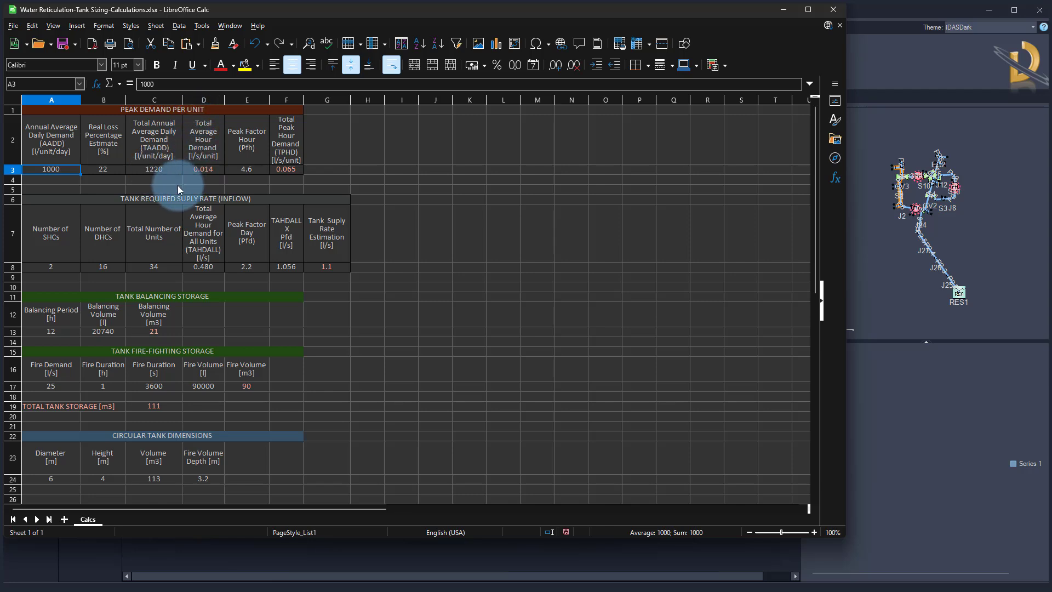
{"action": "left_click", "coordinate": [195, 169]}
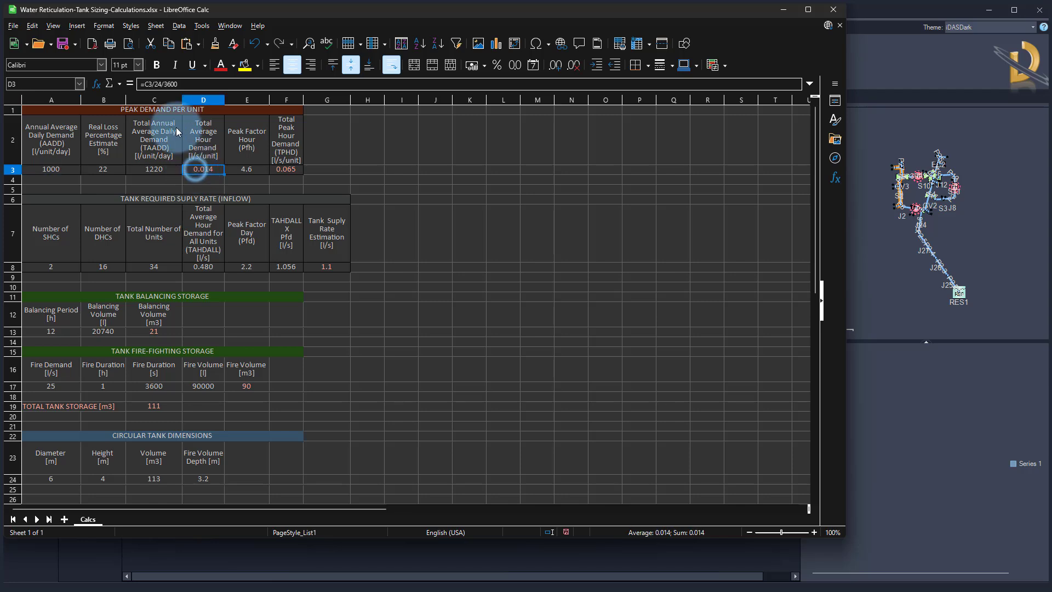
{"action": "left_click", "coordinate": [184, 83]}
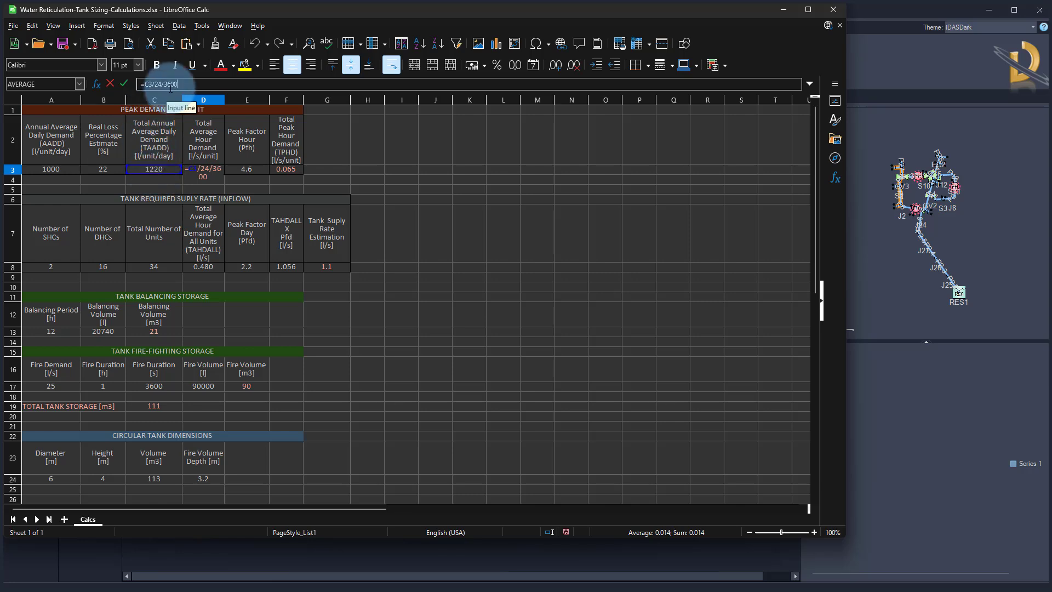
{"action": "left_click", "coordinate": [208, 169]}
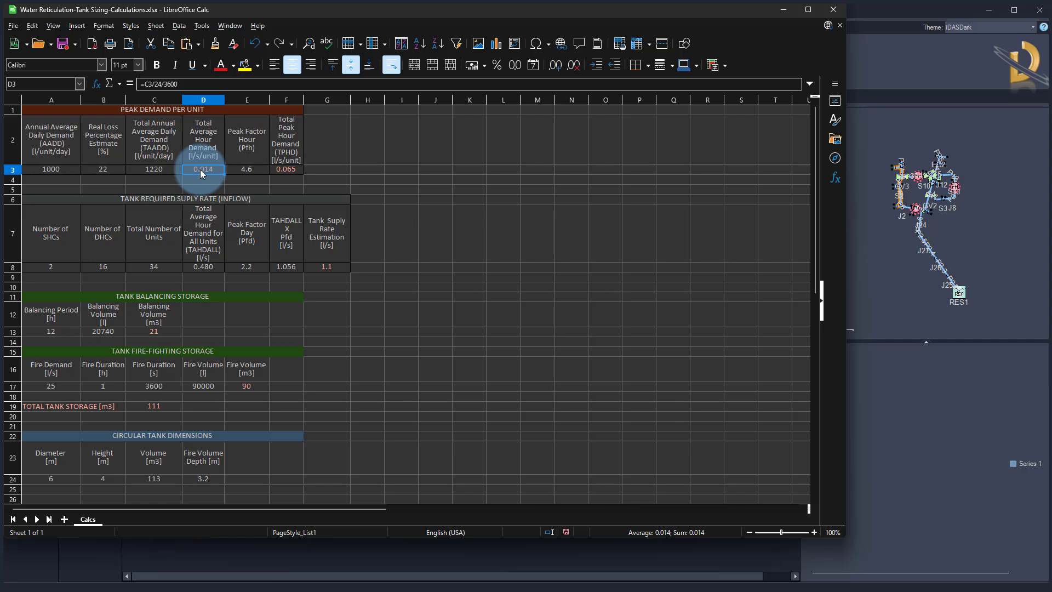
{"action": "left_click", "coordinate": [245, 170]}
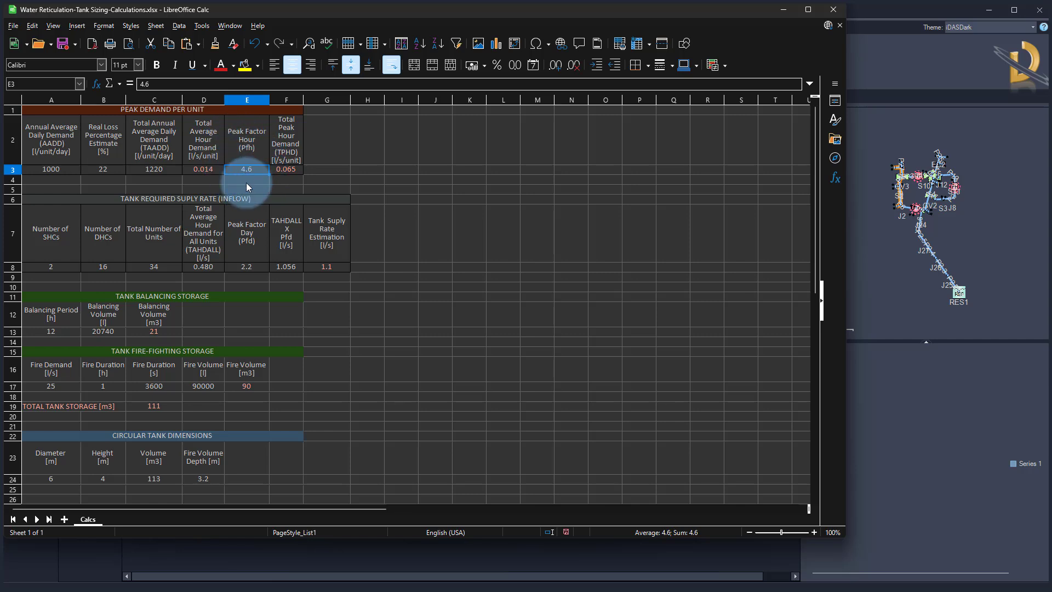
{"action": "left_click", "coordinate": [285, 169]}
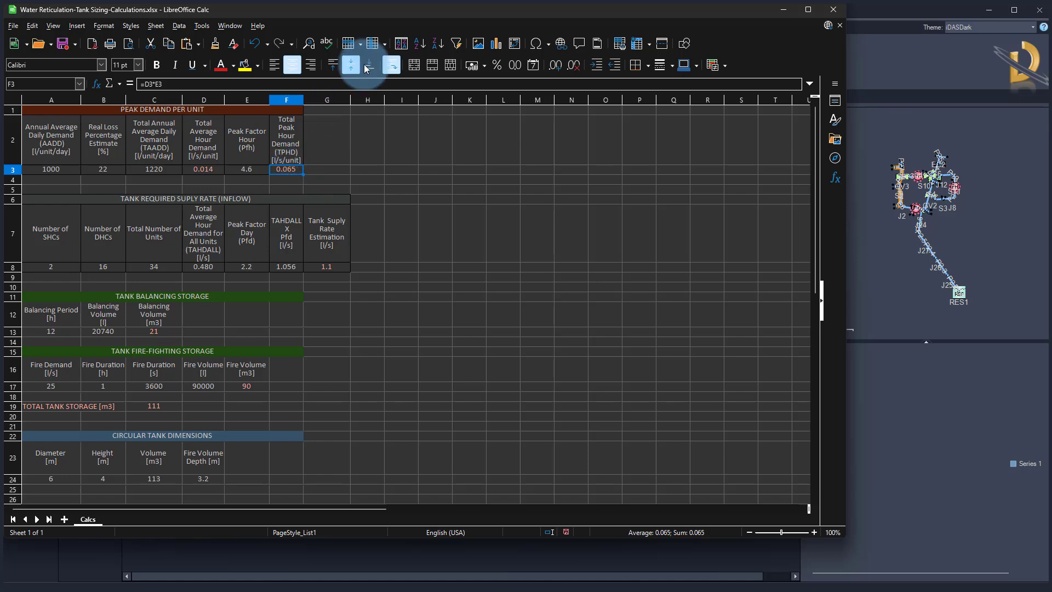
Return to the Pipe Manager and review the double house connection structure table
{"action": "left_click_drag", "start_coordinate": [362, 14], "coordinate": [0, 86]}
{"action": "left_click", "coordinate": [363, 14]}
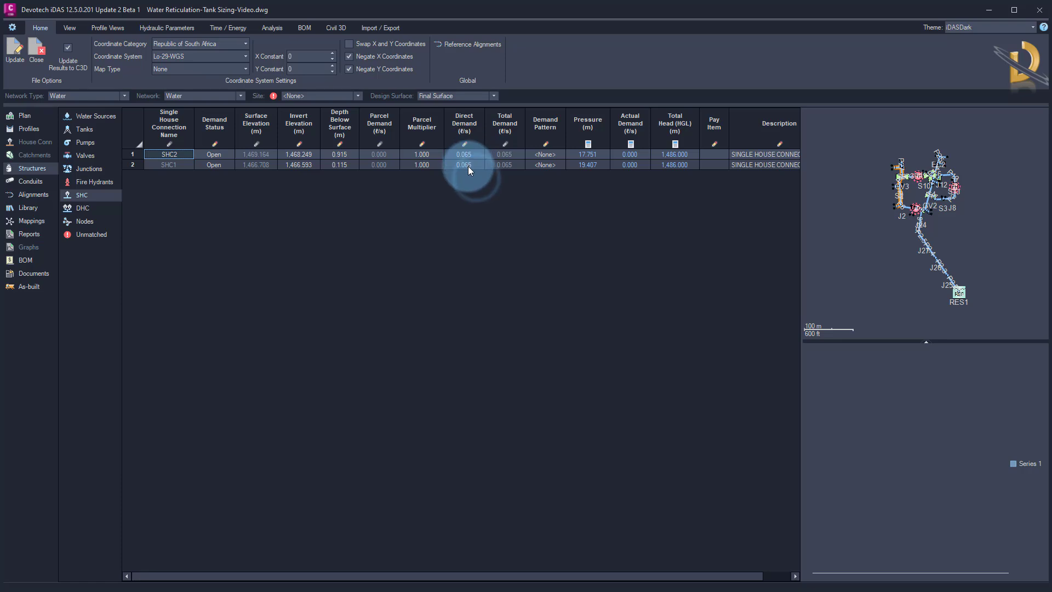
{"action": "left_click", "coordinate": [83, 208]}
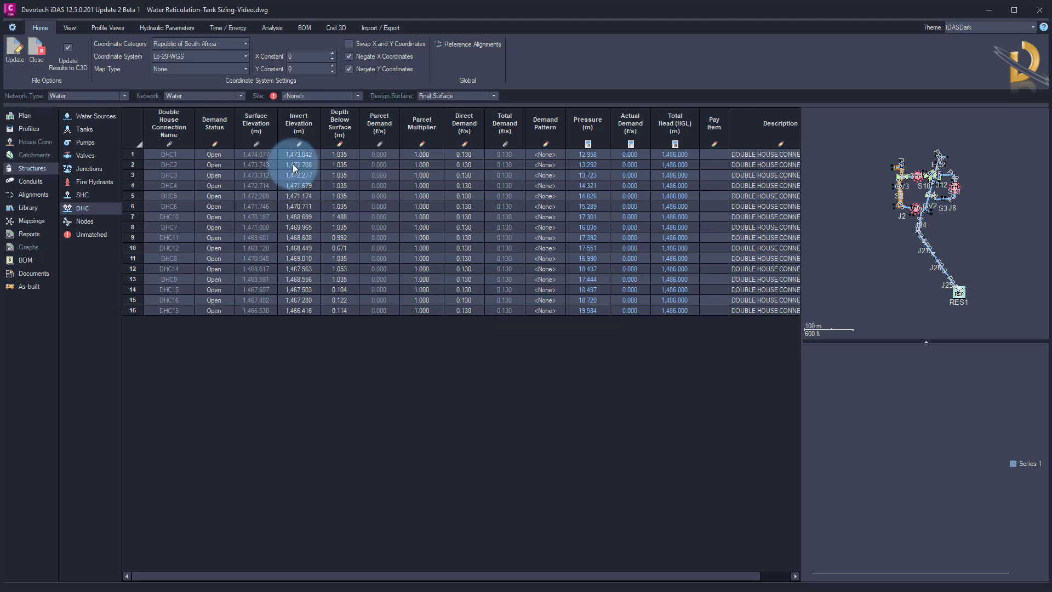
Bring the spreadsheet back and inspect the tank required supply rate (inflow) section
{"action": "left_click_drag", "start_coordinate": [0, 71], "coordinate": [674, 29]}
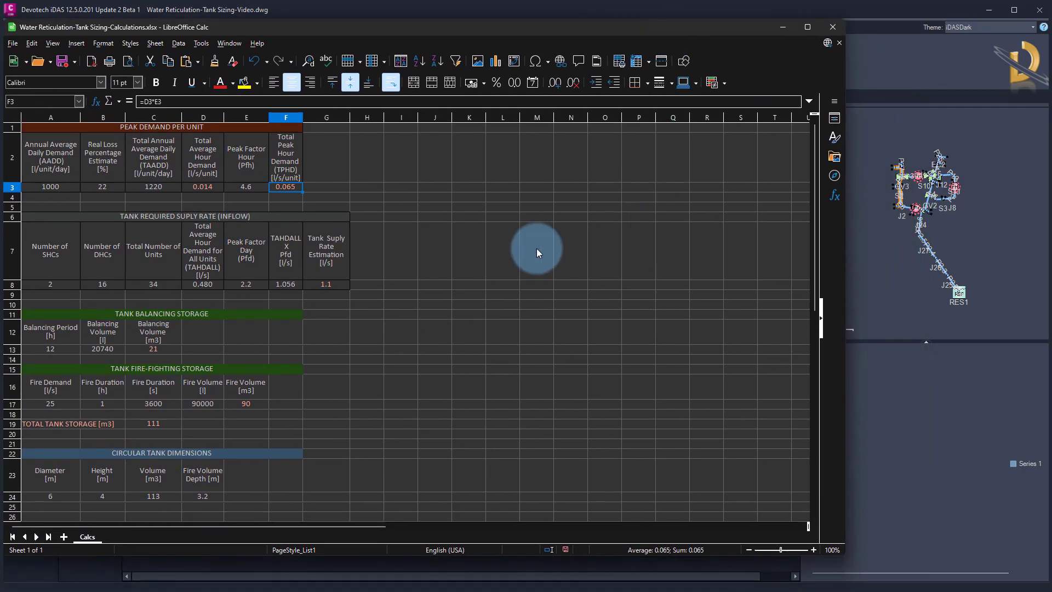
{"action": "left_click", "coordinate": [447, 262]}
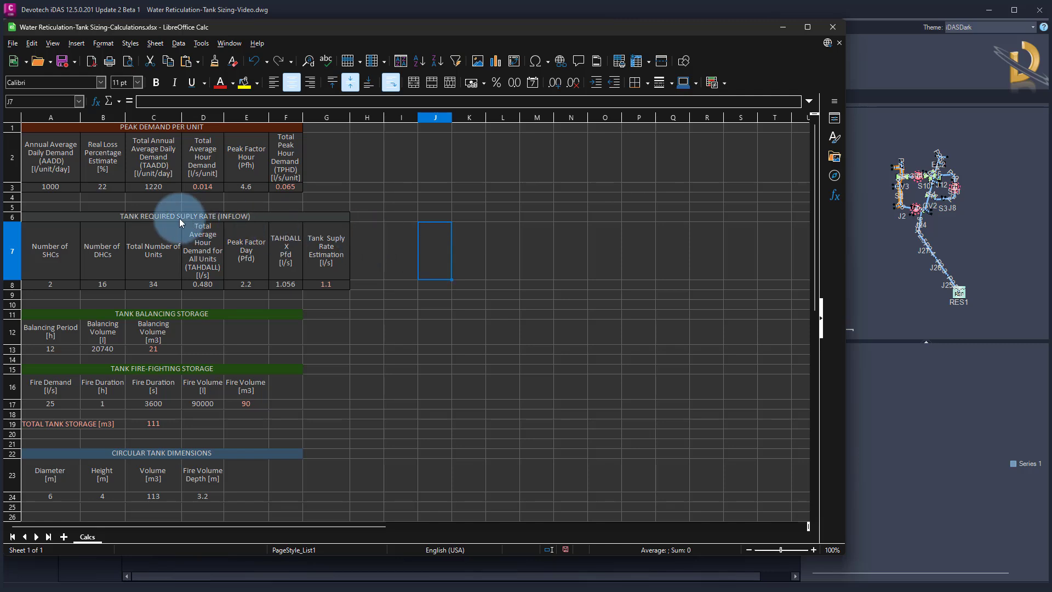
{"action": "left_click", "coordinate": [200, 219]}
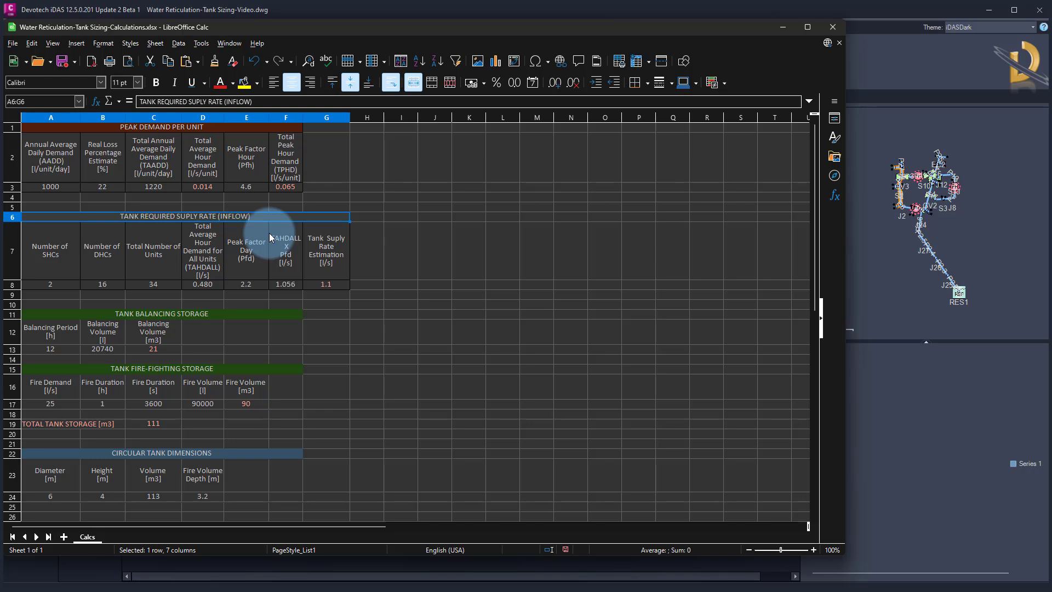
{"action": "left_click", "coordinate": [48, 286]}
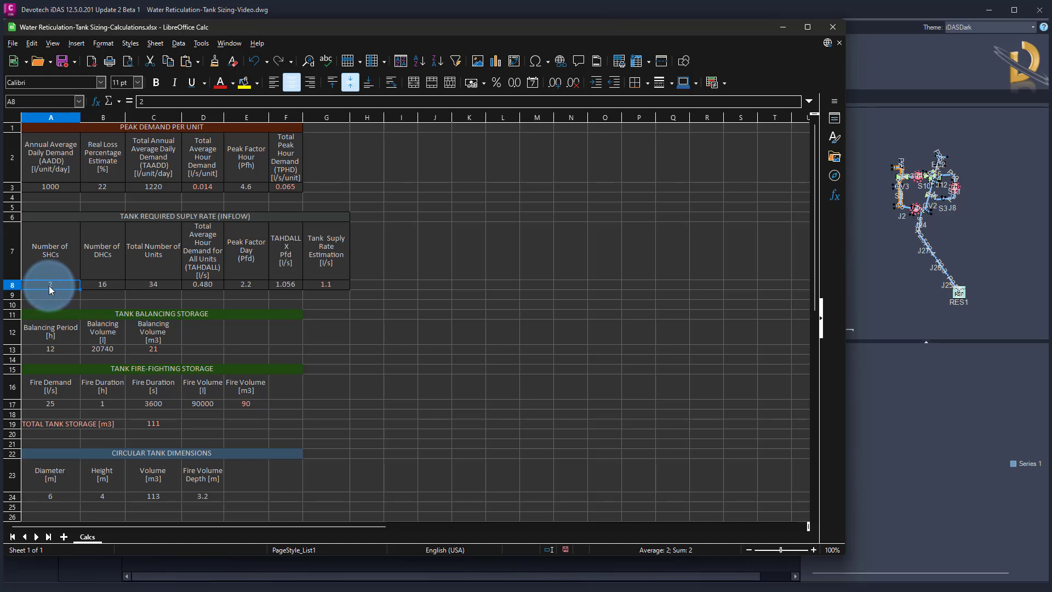
Inspect the formula behind each cell of the inflow row, from number of SHCs through to tank supply rate estimation
{"action": "left_click", "coordinate": [100, 284]}
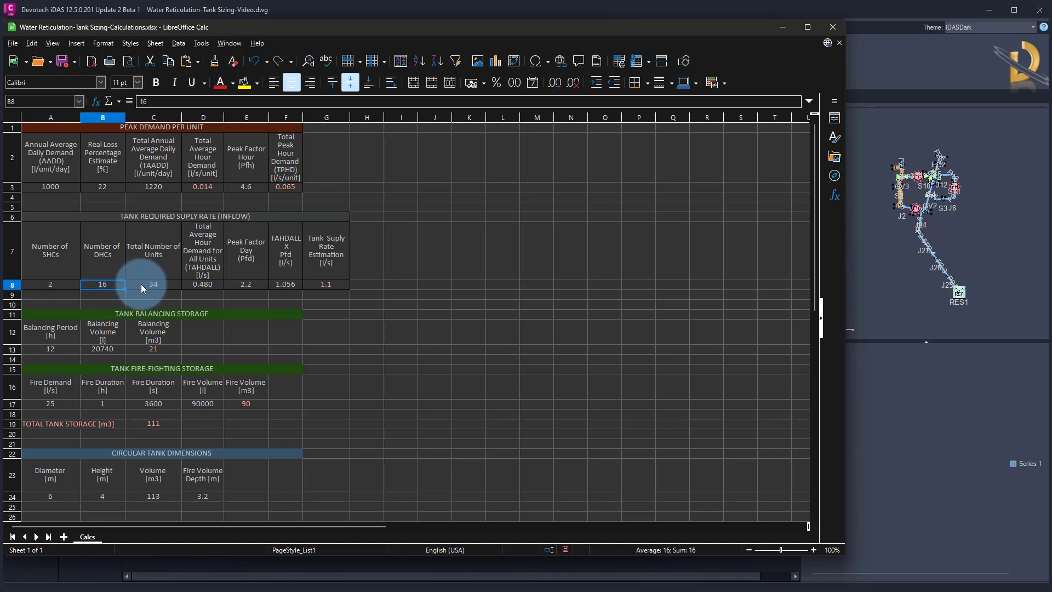
{"action": "left_click", "coordinate": [156, 284]}
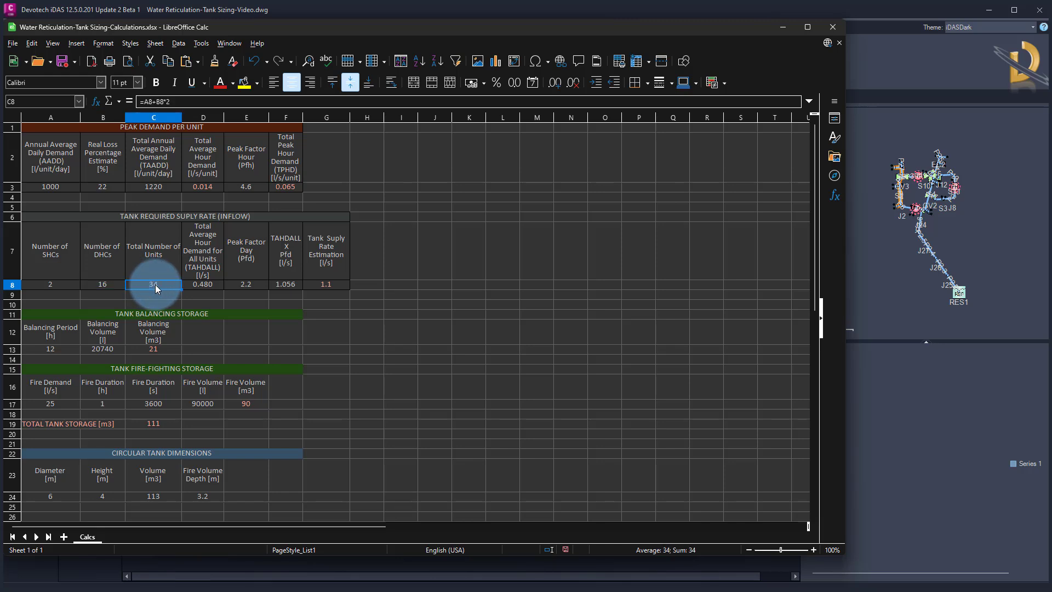
{"action": "left_click", "coordinate": [204, 287]}
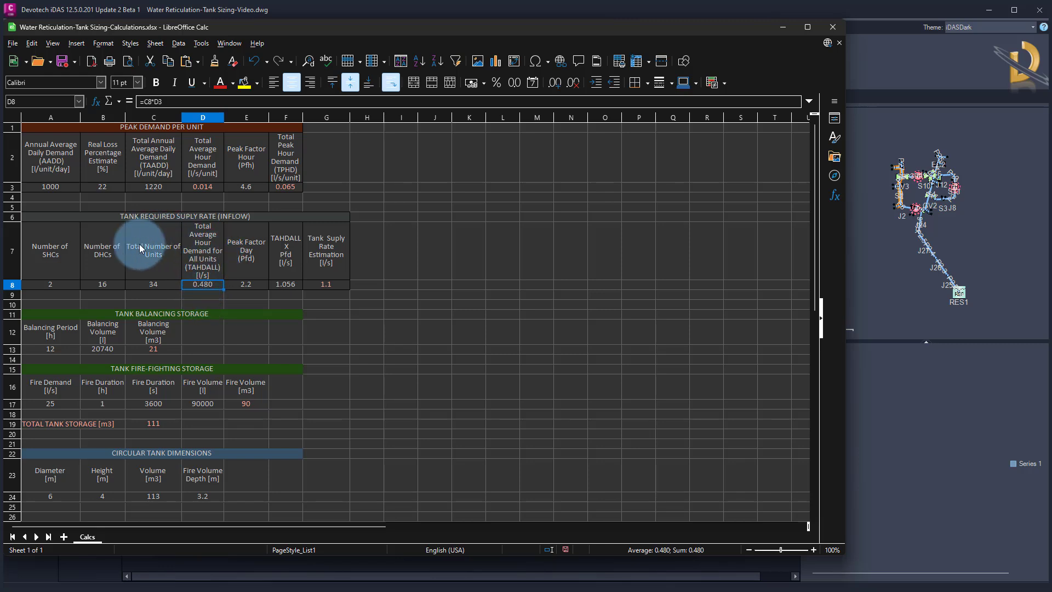
{"action": "left_click", "coordinate": [204, 101]}
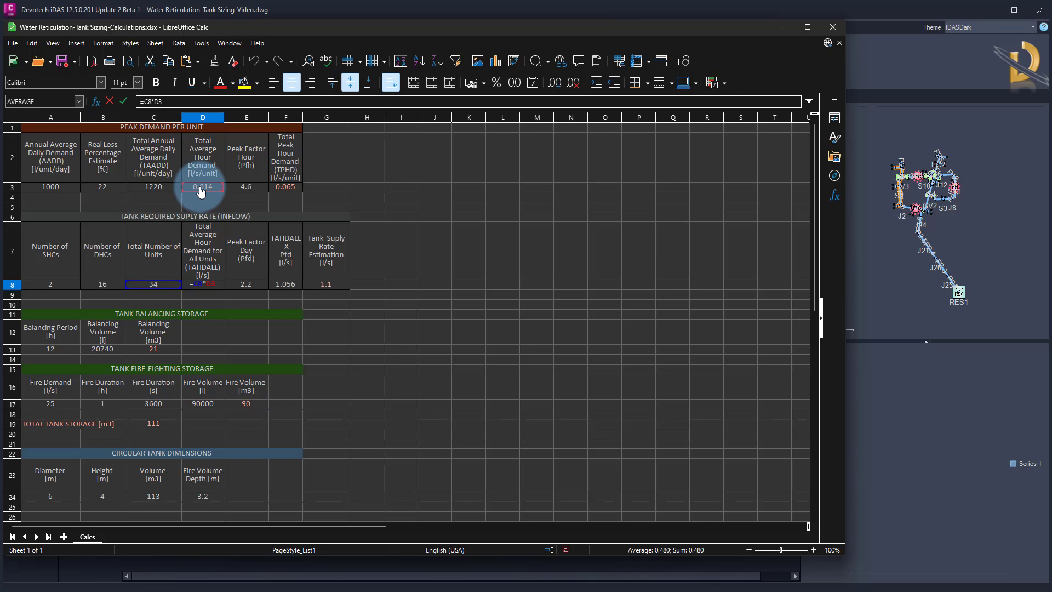
{"action": "key", "text": "Return"}
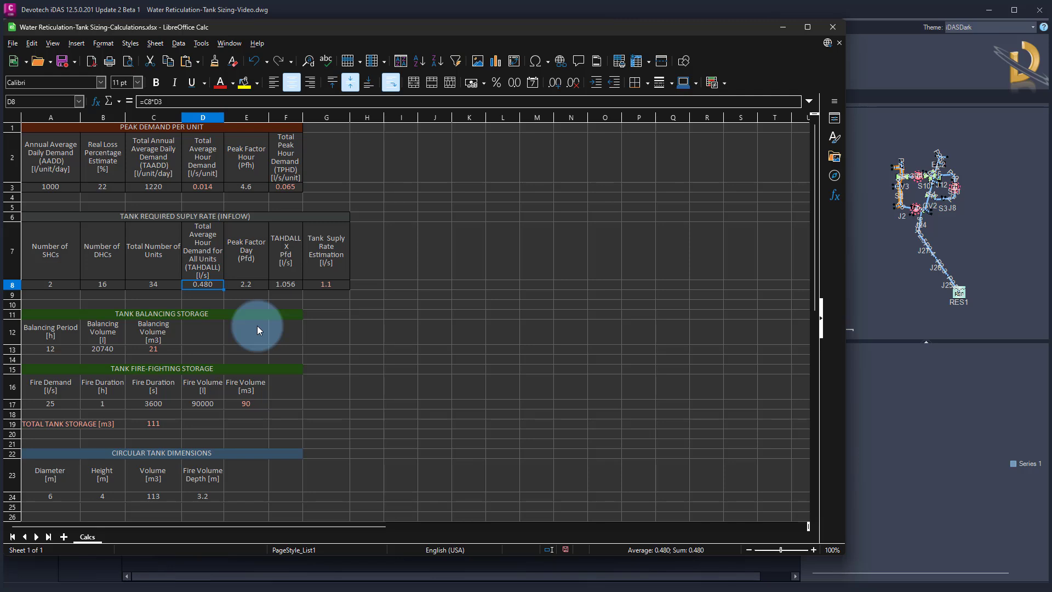
{"action": "left_click", "coordinate": [246, 286]}
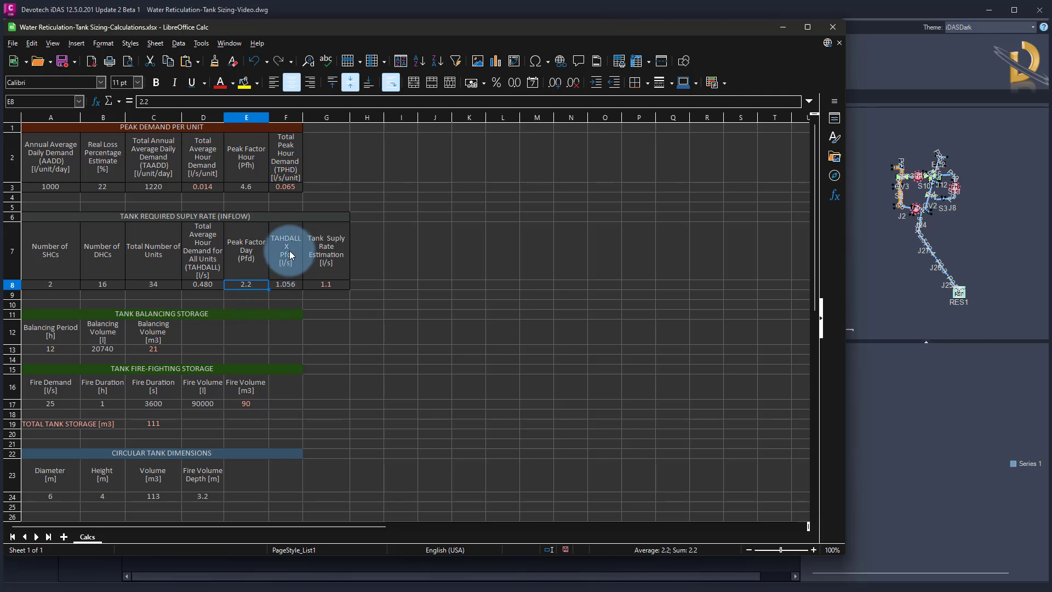
{"action": "left_click", "coordinate": [285, 283]}
{"action": "left_click", "coordinate": [193, 282]}
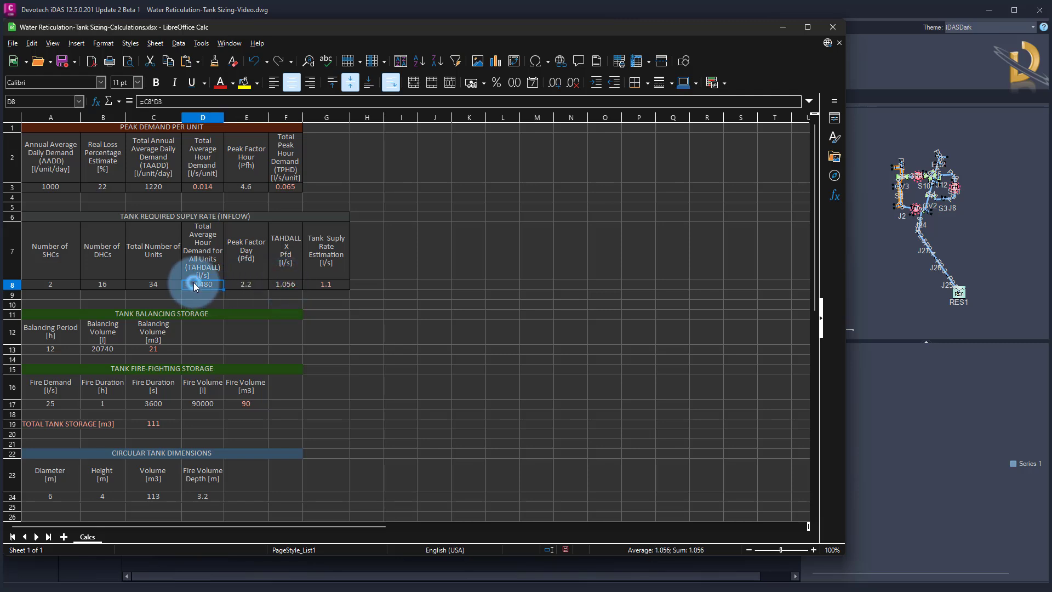
{"action": "left_click", "coordinate": [244, 284]}
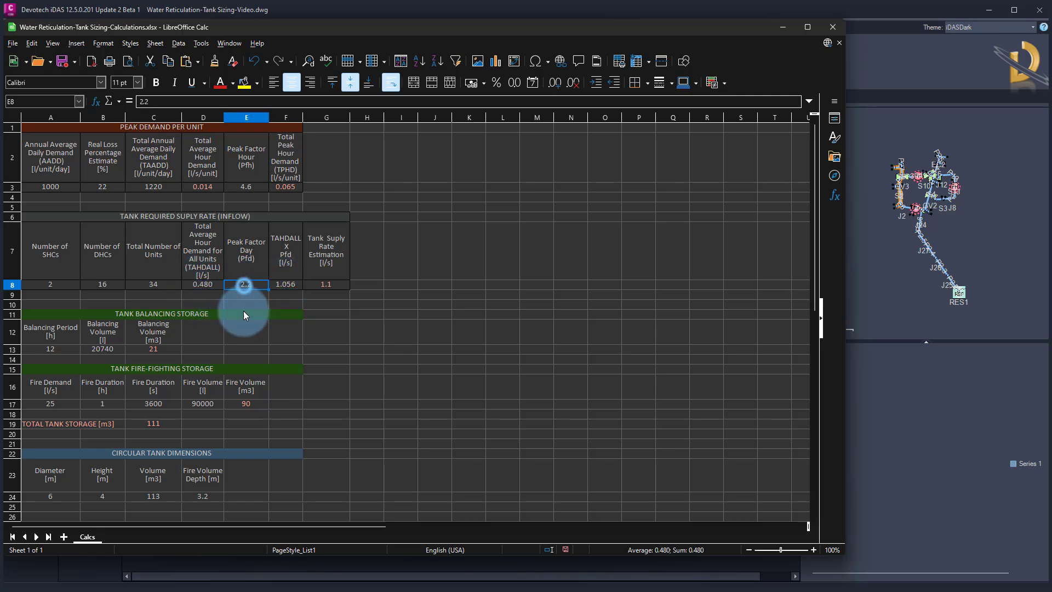
{"action": "left_click", "coordinate": [284, 285]}
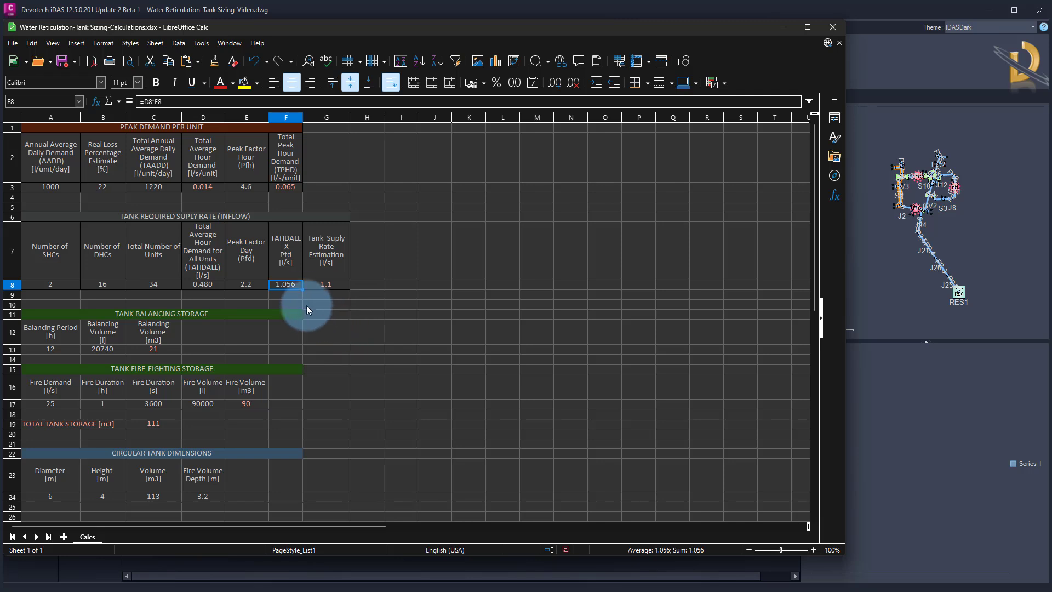
{"action": "left_click", "coordinate": [320, 289]}
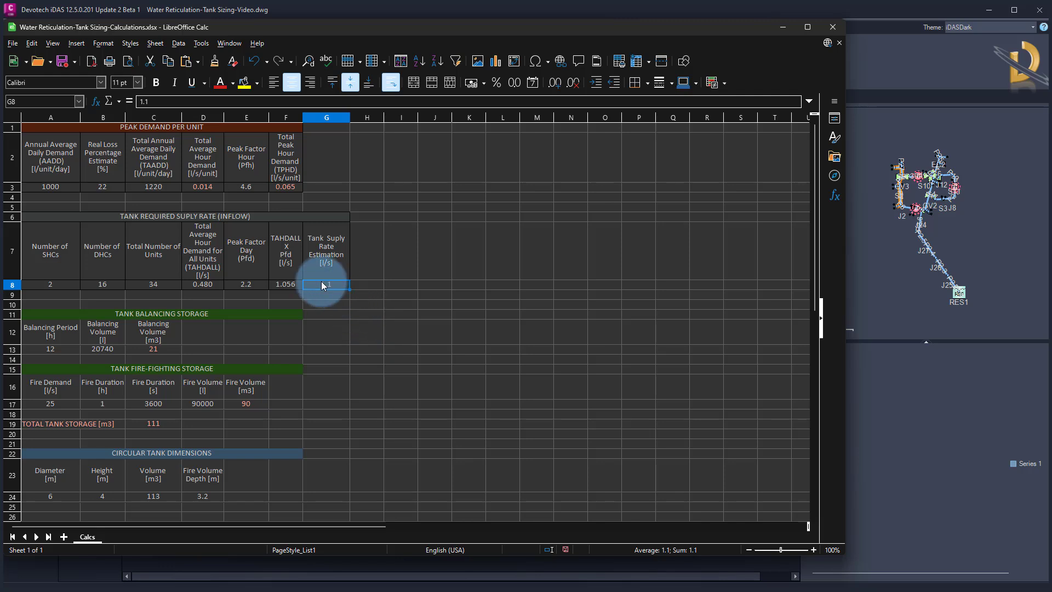
Inspect the tank balancing storage section's period, balancing volume and cubic-metre conversion formulas
{"action": "left_click", "coordinate": [334, 325]}
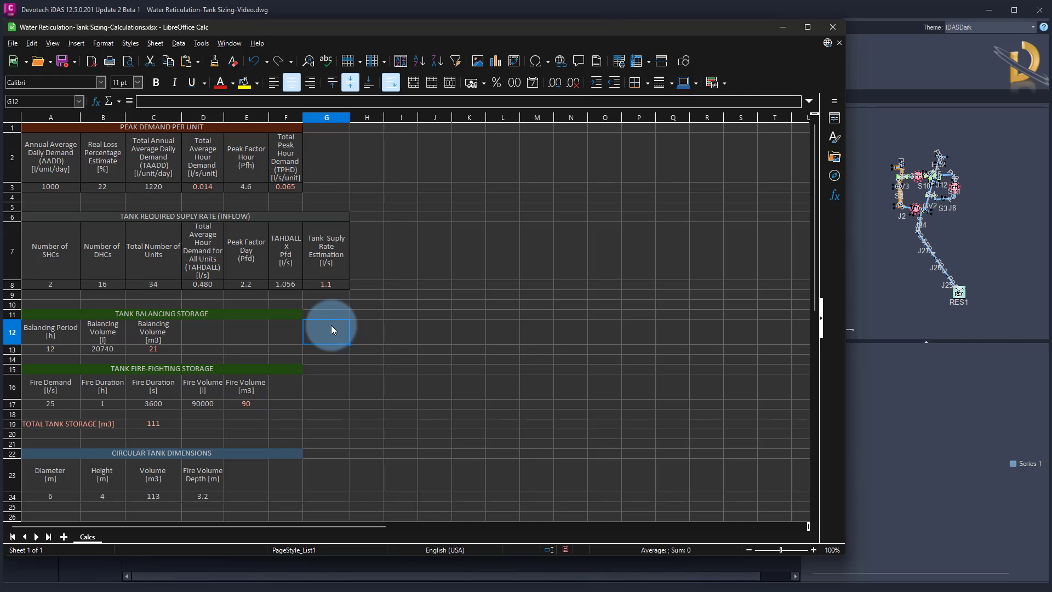
{"action": "left_click", "coordinate": [147, 314]}
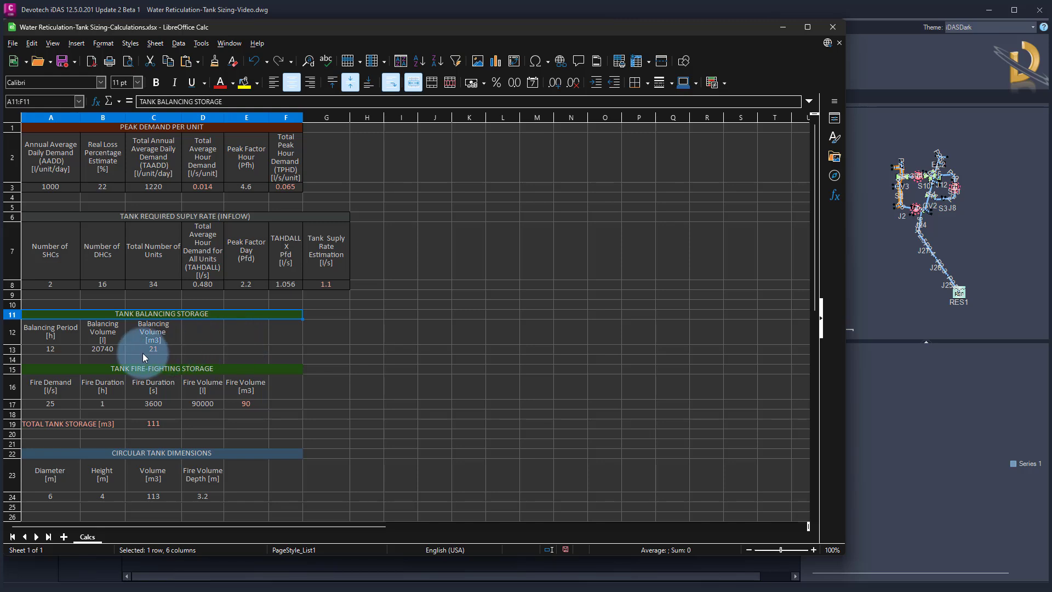
{"action": "left_click", "coordinate": [61, 350]}
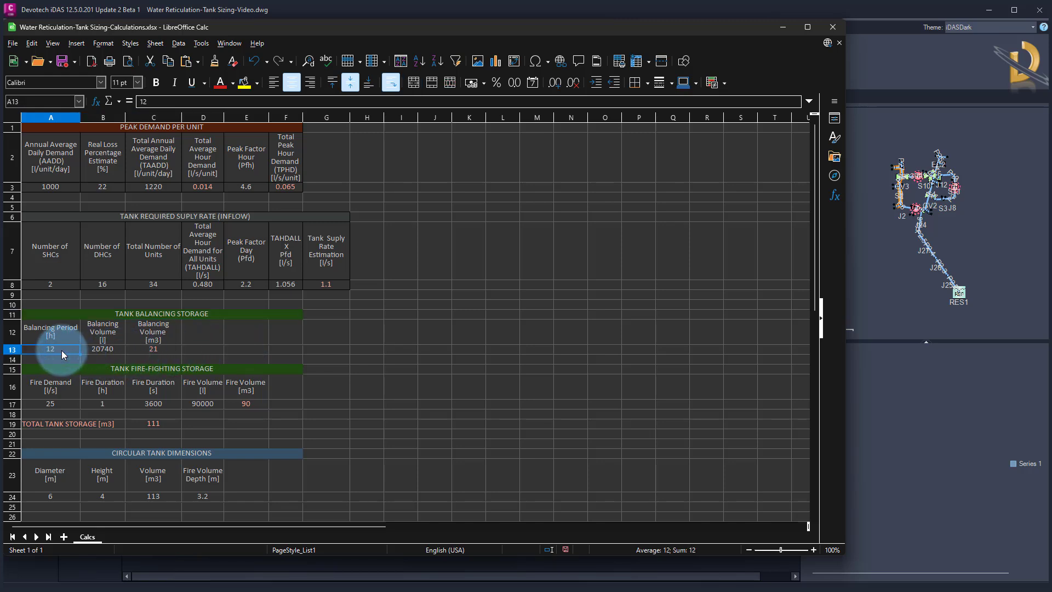
{"action": "left_click", "coordinate": [110, 350]}
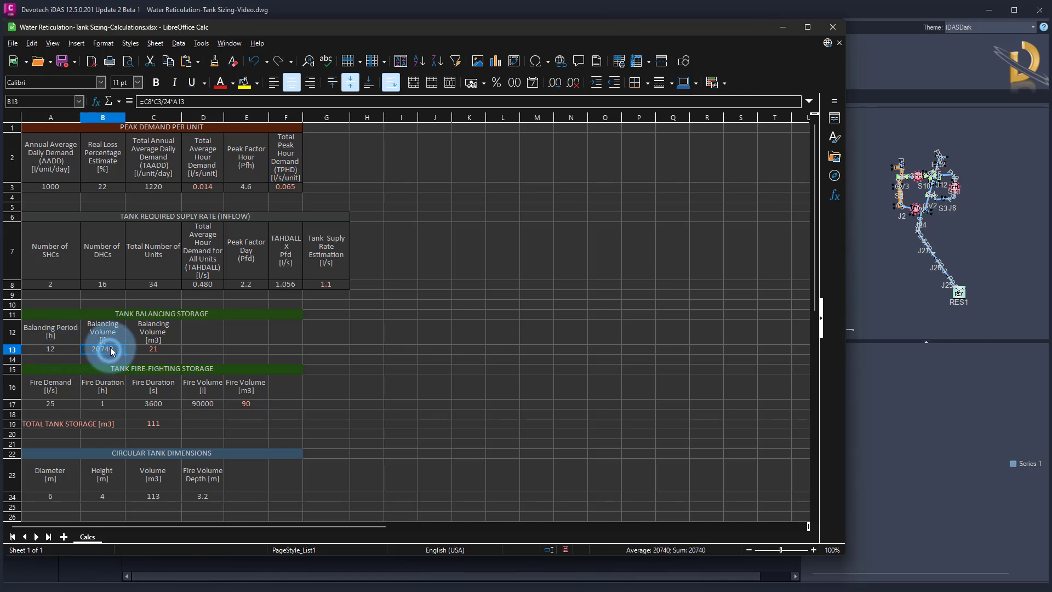
{"action": "left_click", "coordinate": [195, 101]}
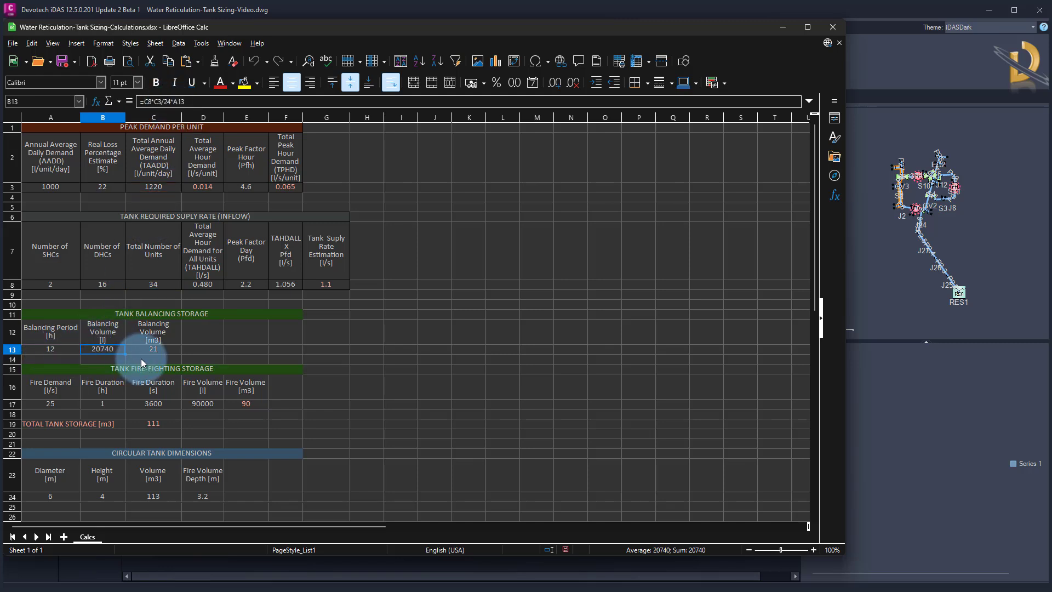
{"action": "left_click", "coordinate": [162, 351]}
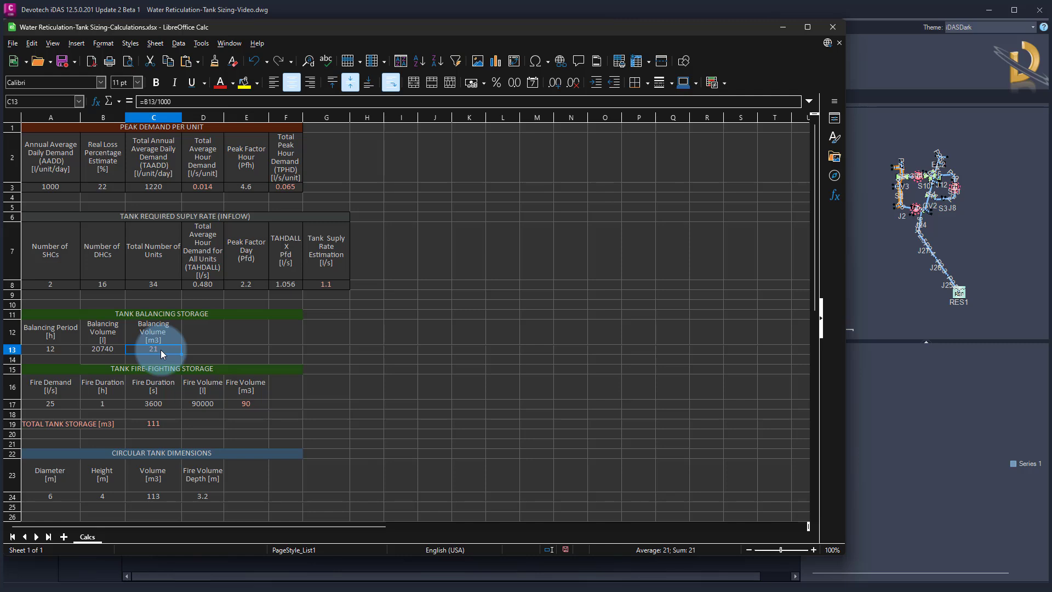
Inspect the fire-fighting storage formulas and the total tank storage formula that adds fire and balancing volumes
{"action": "left_click", "coordinate": [203, 368]}
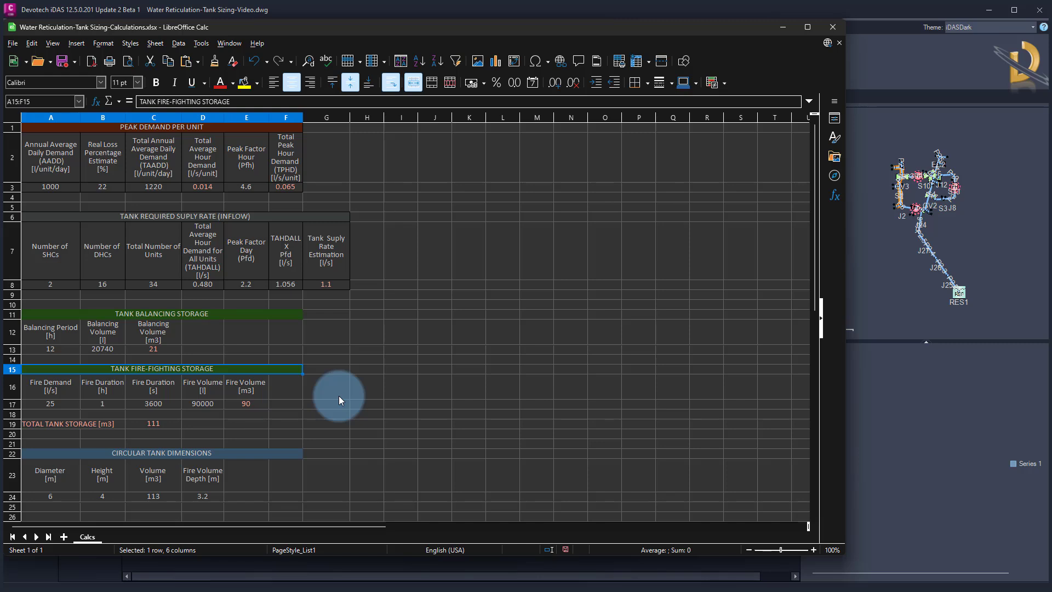
{"action": "left_click", "coordinate": [56, 406]}
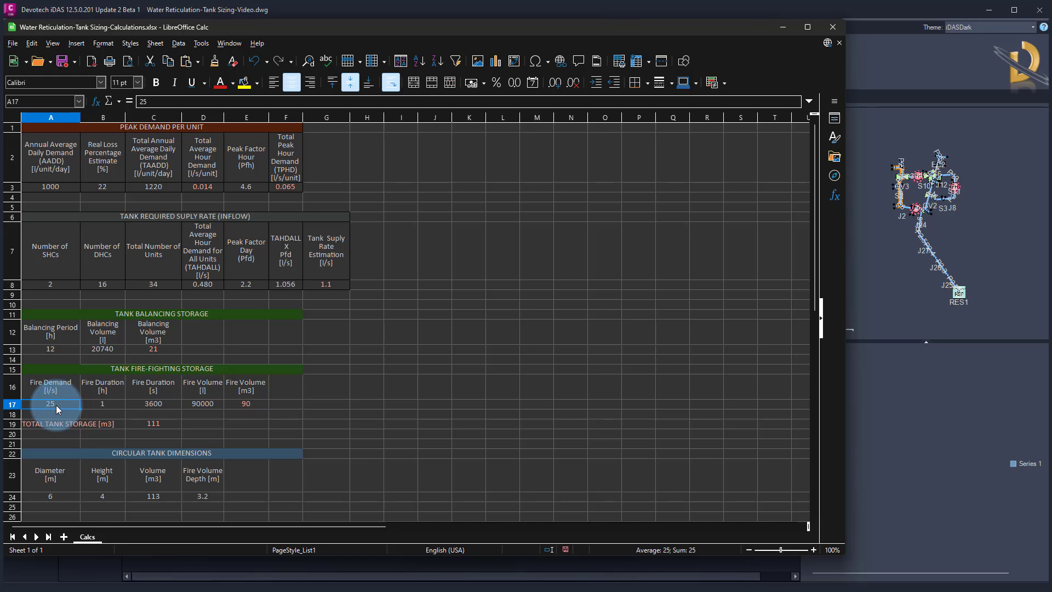
{"action": "left_click", "coordinate": [108, 405]}
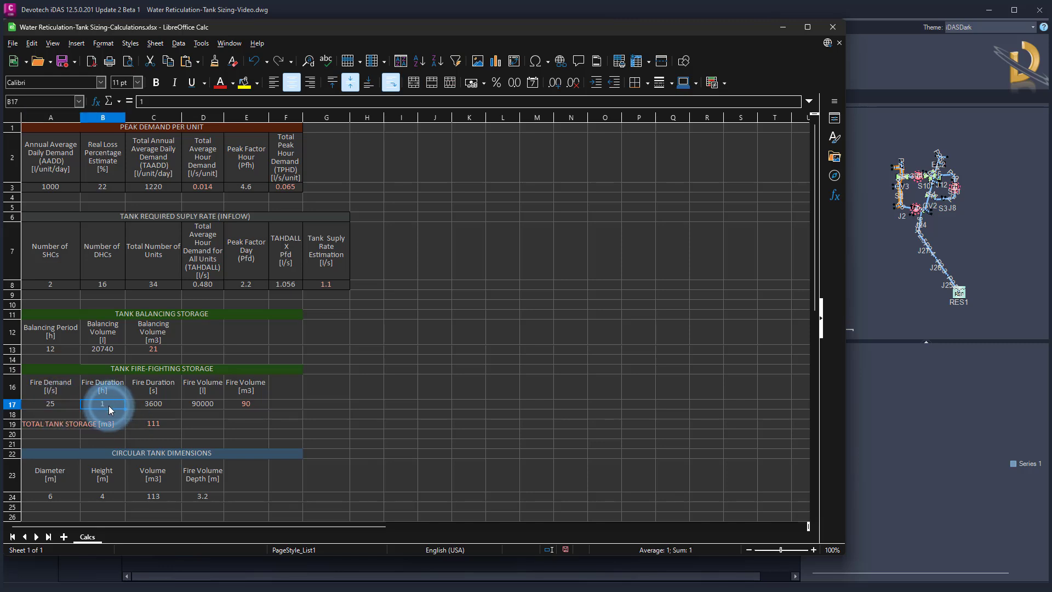
{"action": "left_click", "coordinate": [162, 403]}
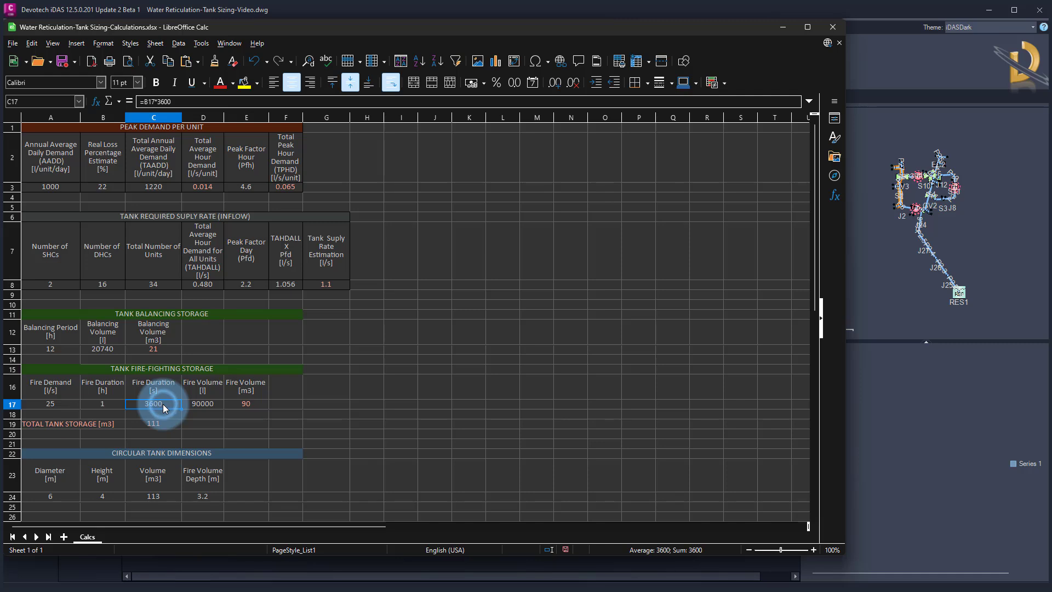
{"action": "left_click", "coordinate": [217, 407]}
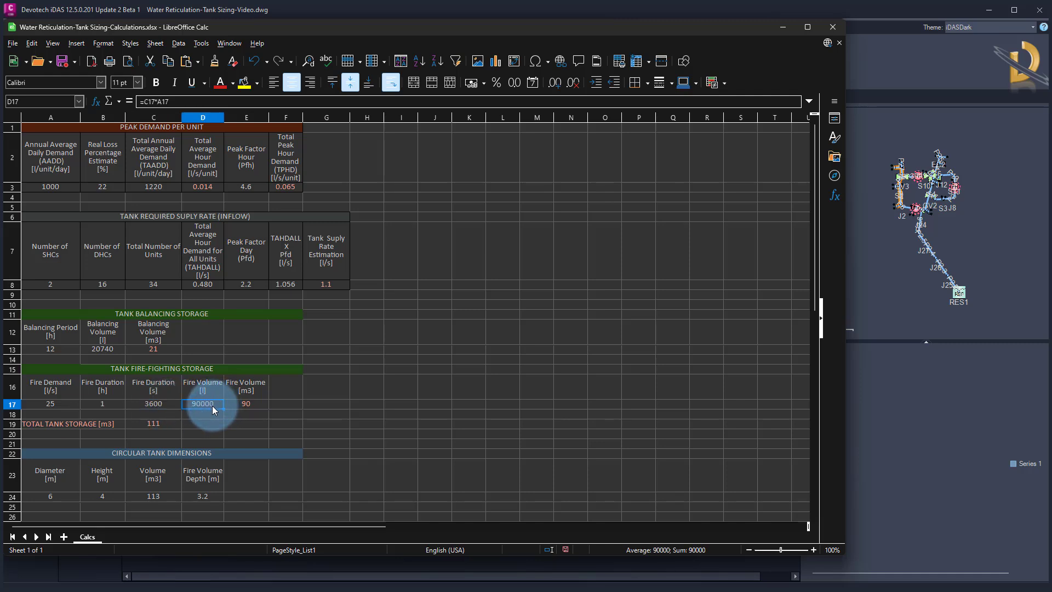
{"action": "left_click", "coordinate": [228, 407]}
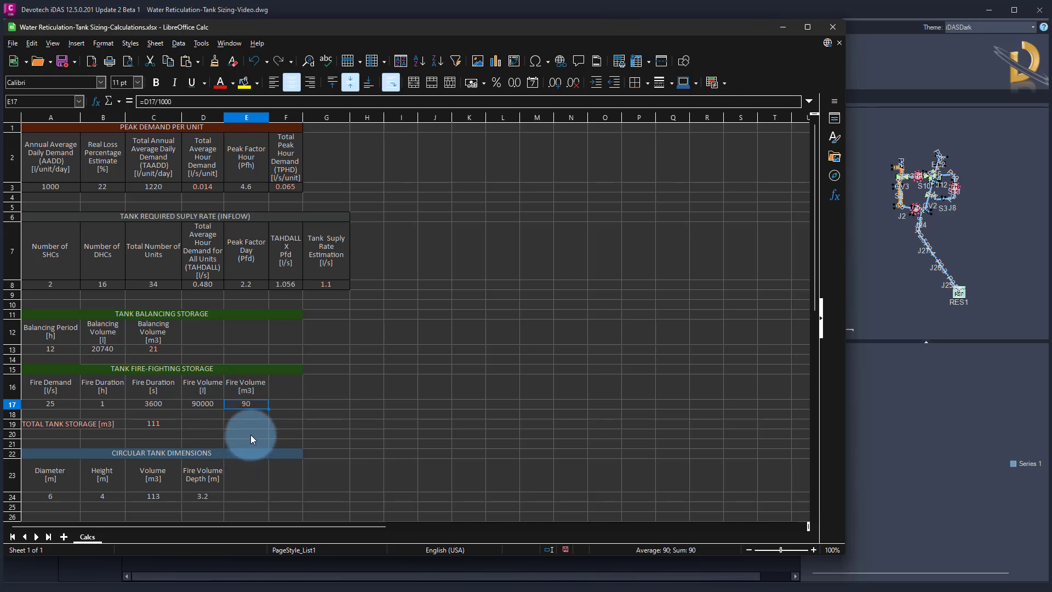
{"action": "left_click", "coordinate": [163, 344]}
{"action": "left_click", "coordinate": [239, 404]}
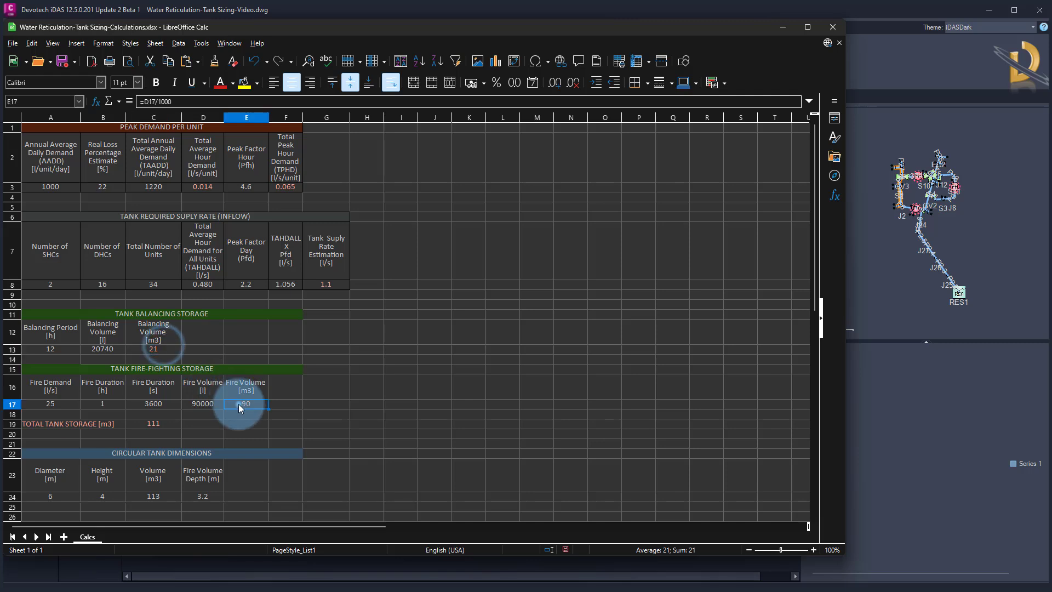
{"action": "left_click", "coordinate": [162, 424]}
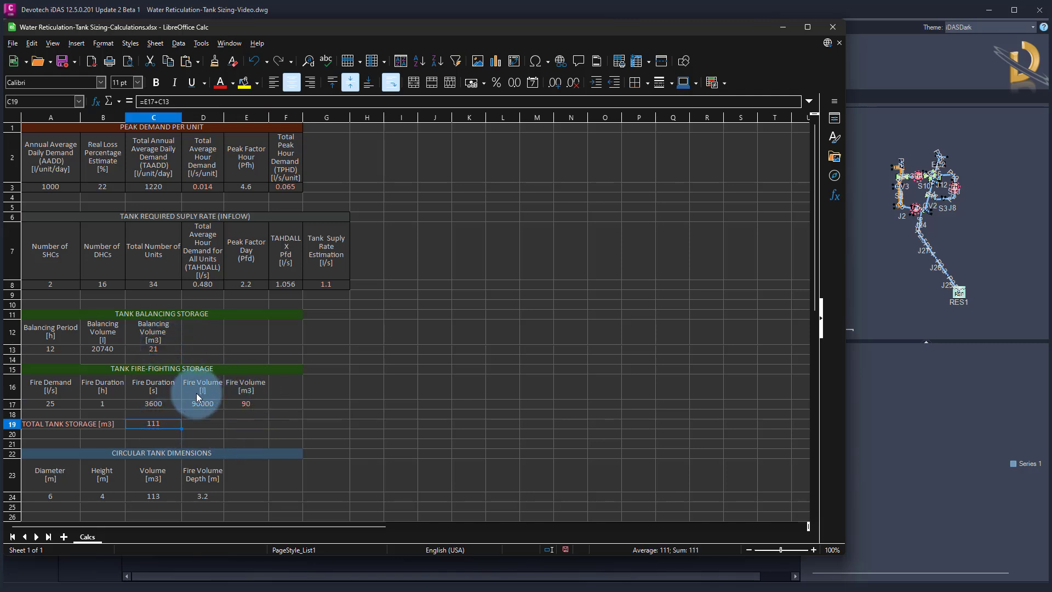
{"action": "left_click", "coordinate": [258, 403]}
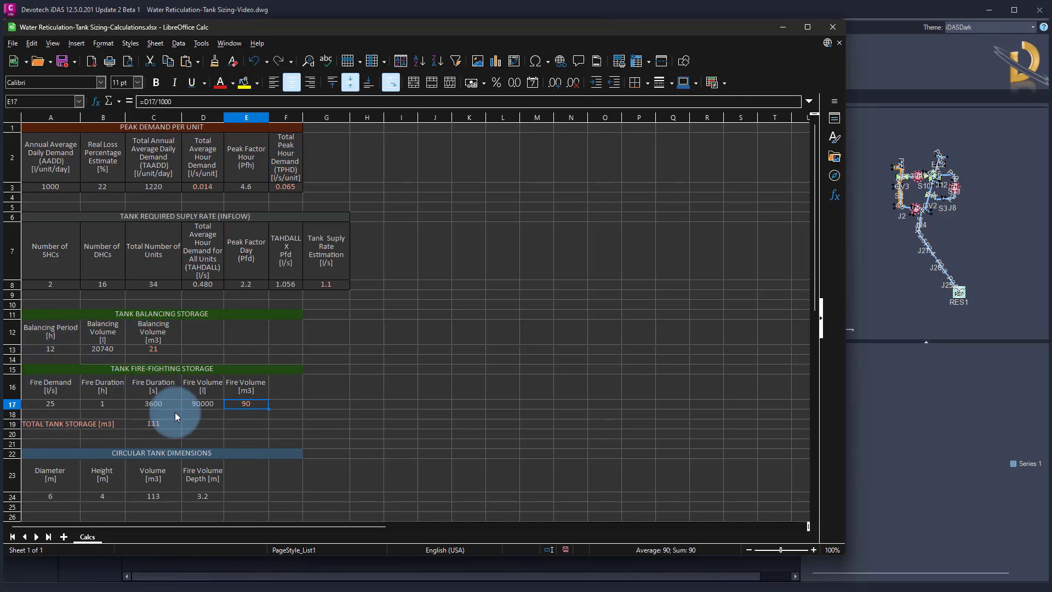
{"action": "left_click", "coordinate": [146, 426]}
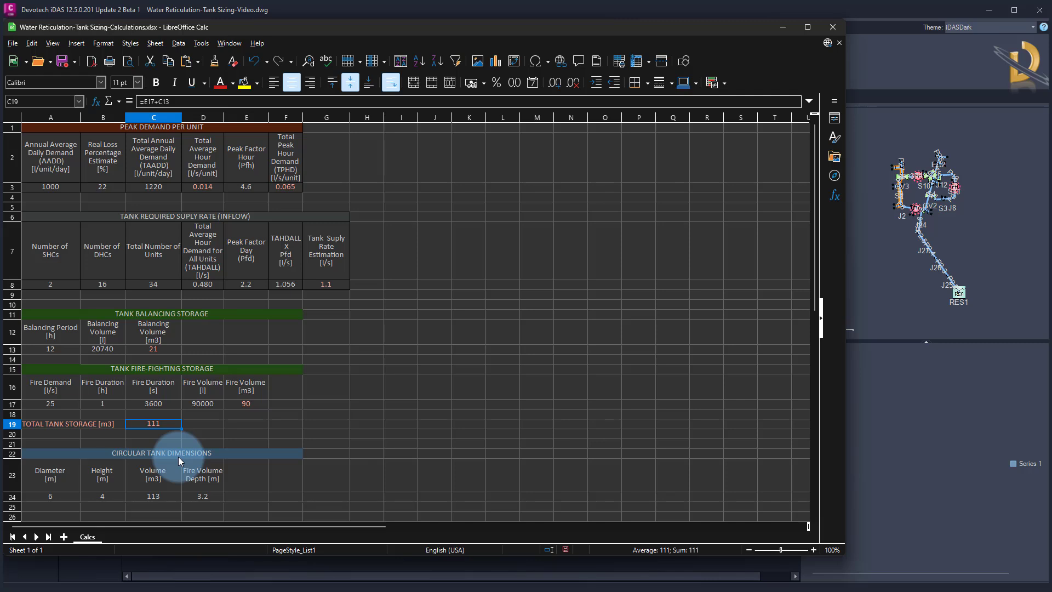
Inspect the circular tank dimensions: diameter, height, volume and fire volume depth formulas
{"action": "left_click", "coordinate": [64, 498]}
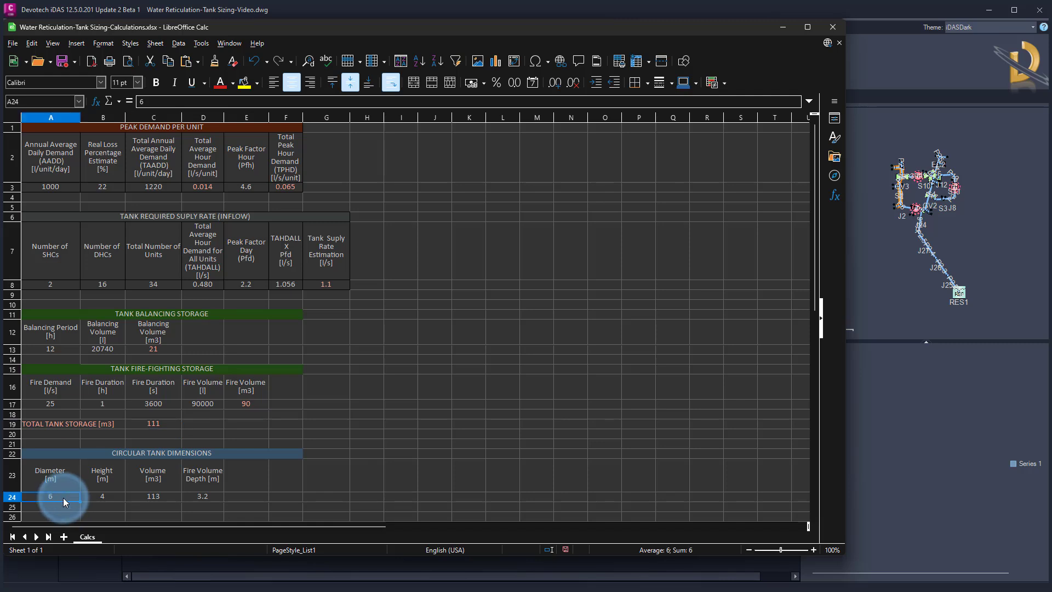
{"action": "left_click", "coordinate": [109, 496]}
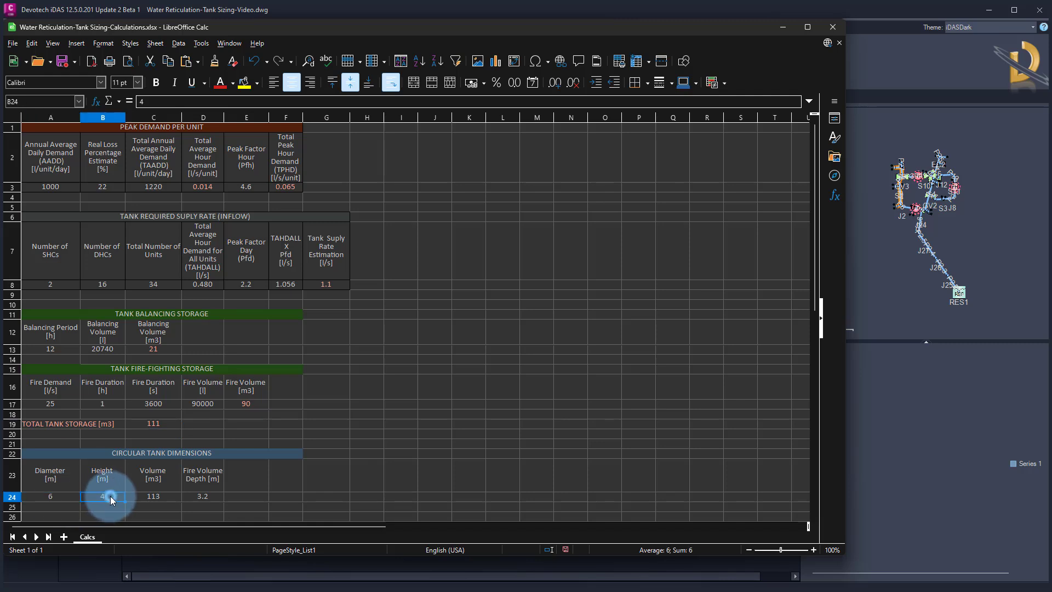
{"action": "left_click", "coordinate": [158, 497]}
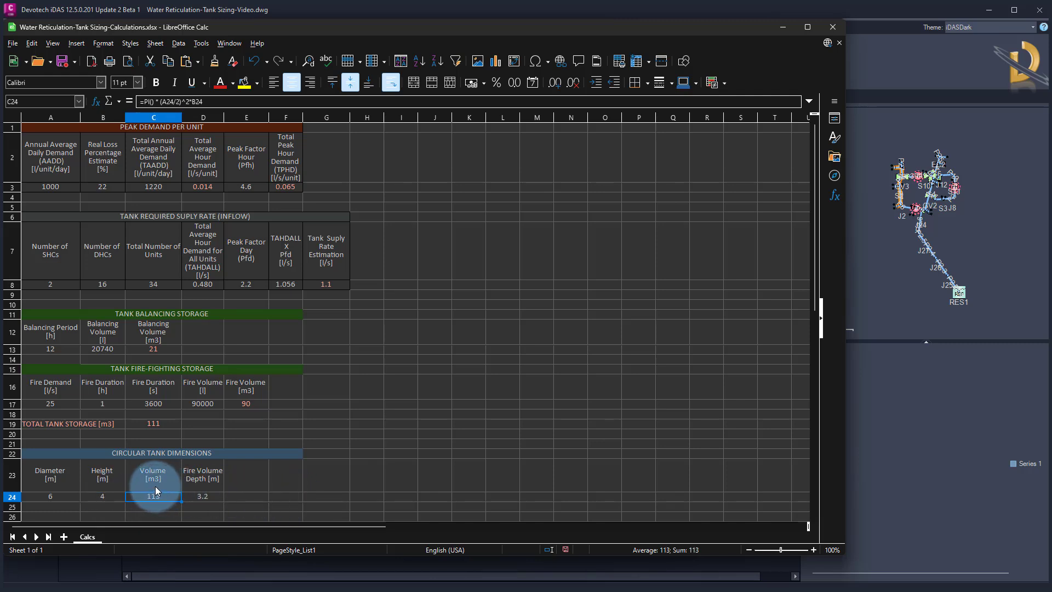
{"action": "left_click", "coordinate": [158, 423]}
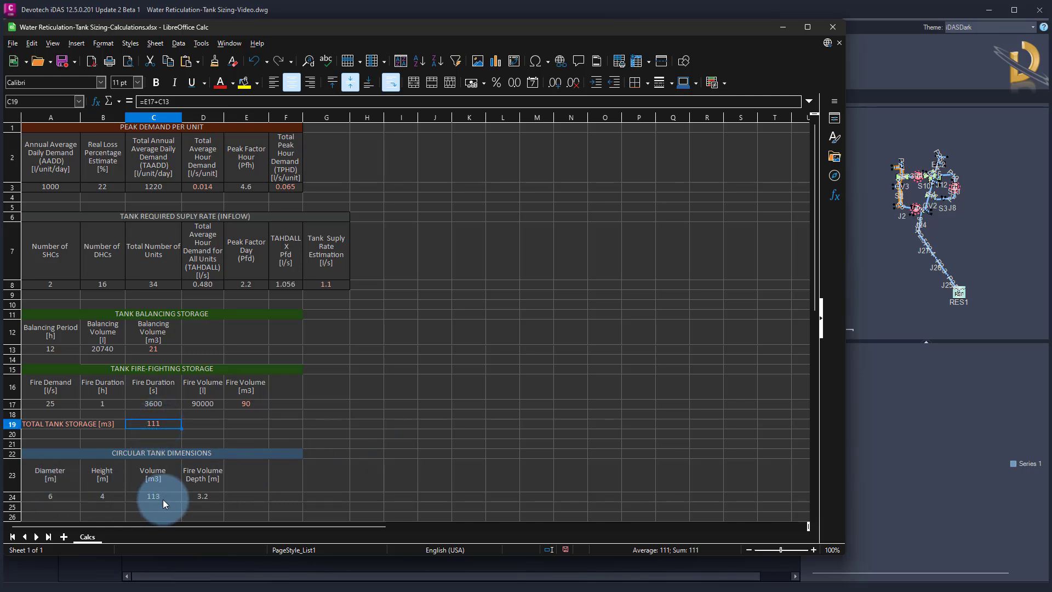
{"action": "left_click", "coordinate": [215, 497]}
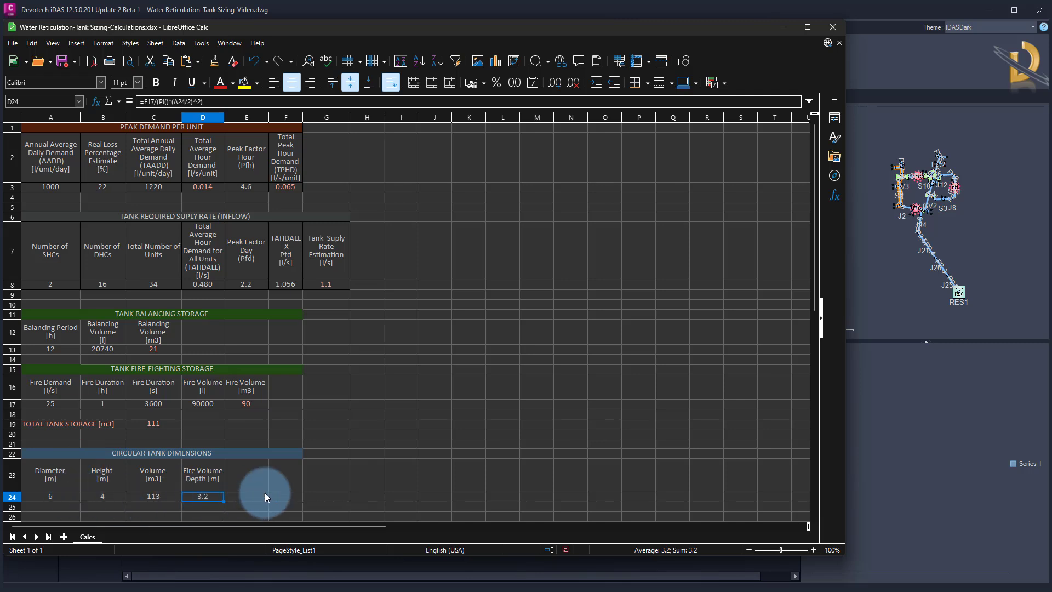
Move the spreadsheet aside and close the Pipe Manager without keeping changes, returning to the drawing
{"action": "left_click_drag", "start_coordinate": [379, 31], "coordinate": [0, 105]}
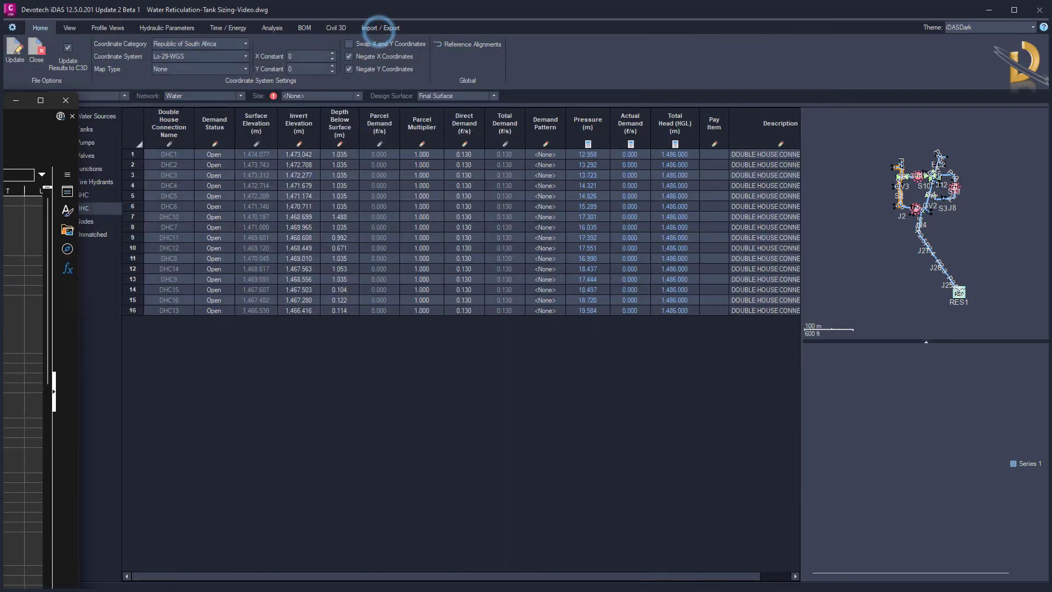
{"action": "left_click", "coordinate": [332, 428]}
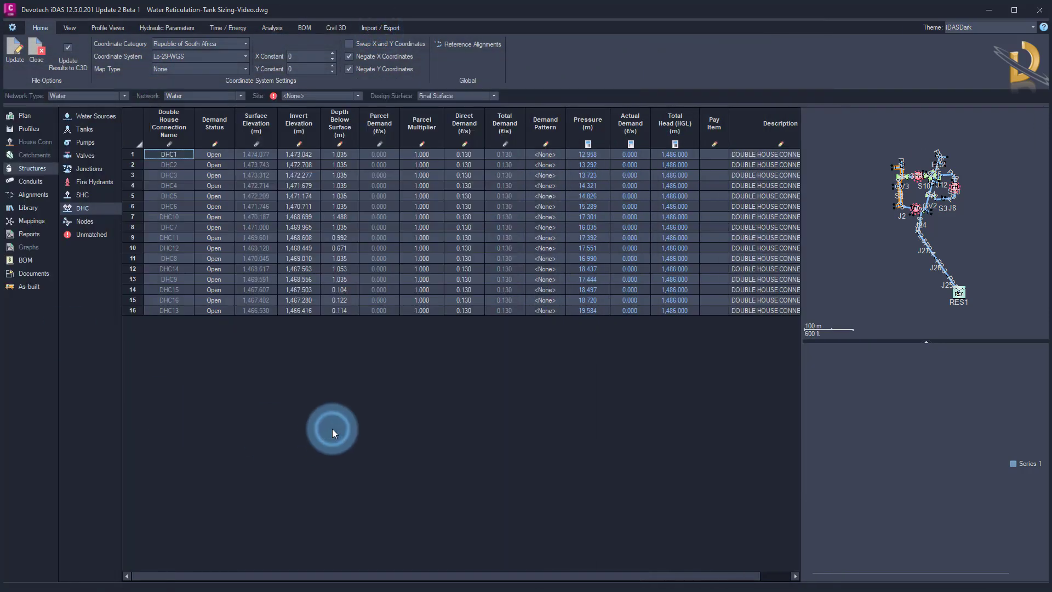
{"action": "left_click", "coordinate": [36, 52]}
{"action": "left_click", "coordinate": [565, 329]}
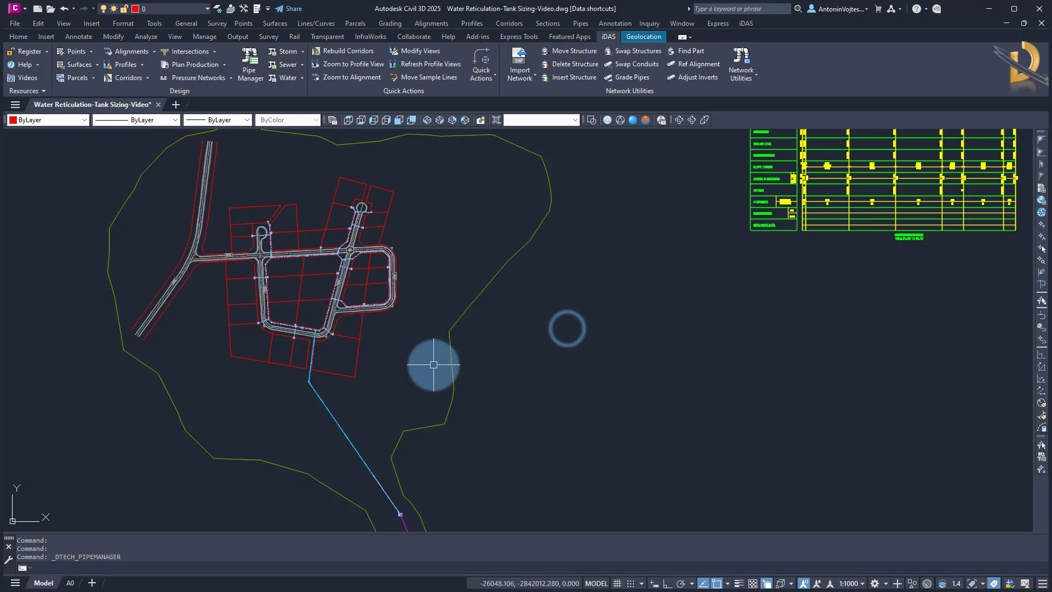
{"action": "middle_click_drag", "start_coordinate": [401, 386], "coordinate": [398, 259]}
{"action": "middle_click_drag", "start_coordinate": [419, 489], "coordinate": [426, 426]}
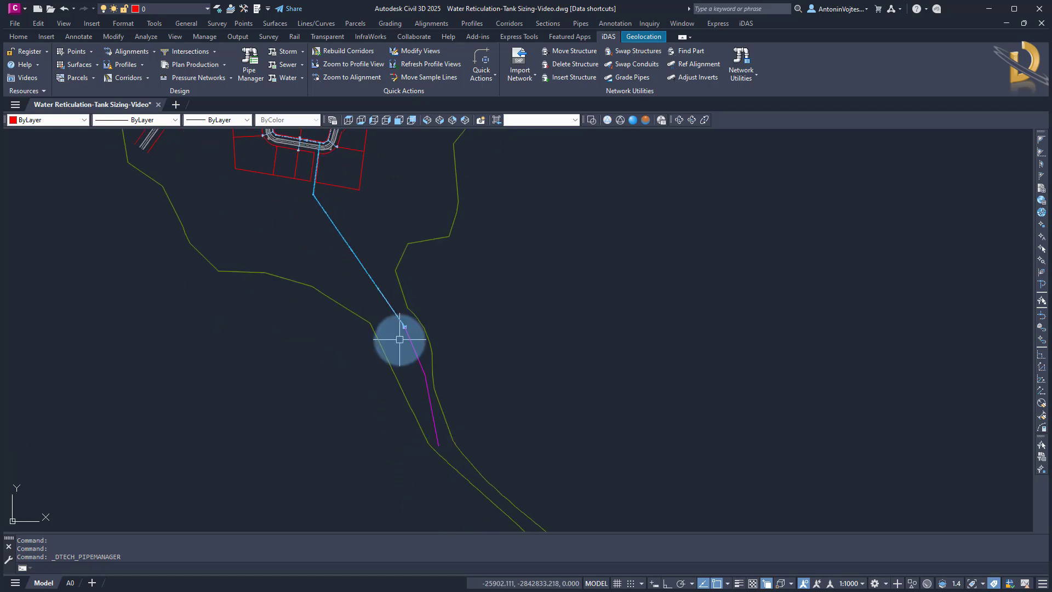
Swap the reservoir structure at the end of the pipeline for a Tank structure
{"action": "scroll", "coordinate": [441, 444], "scroll_direction": "up", "scroll_amount": 4}
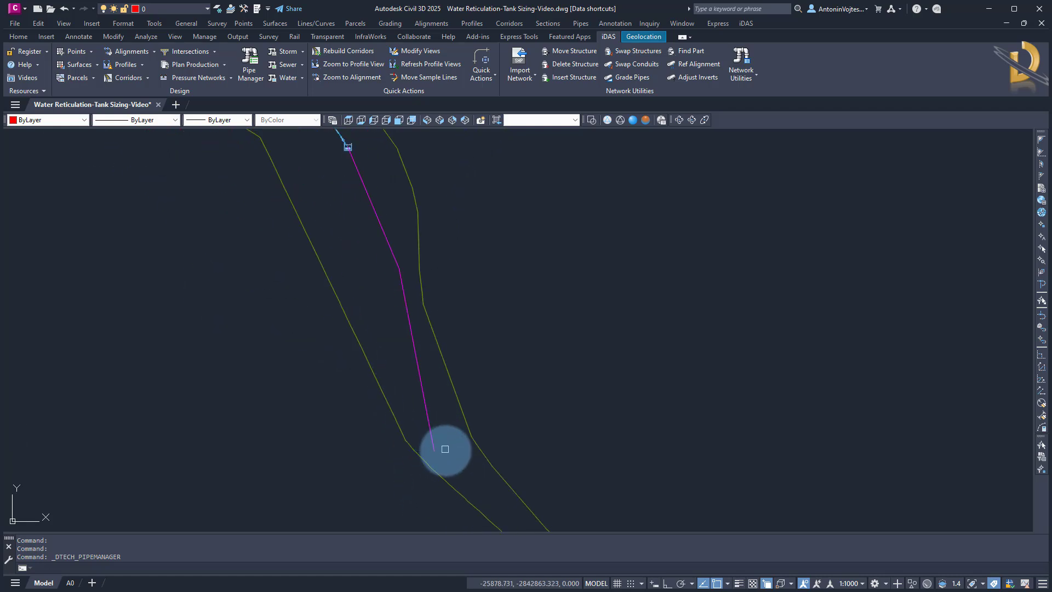
{"action": "middle_click_drag", "start_coordinate": [383, 238], "coordinate": [397, 357]}
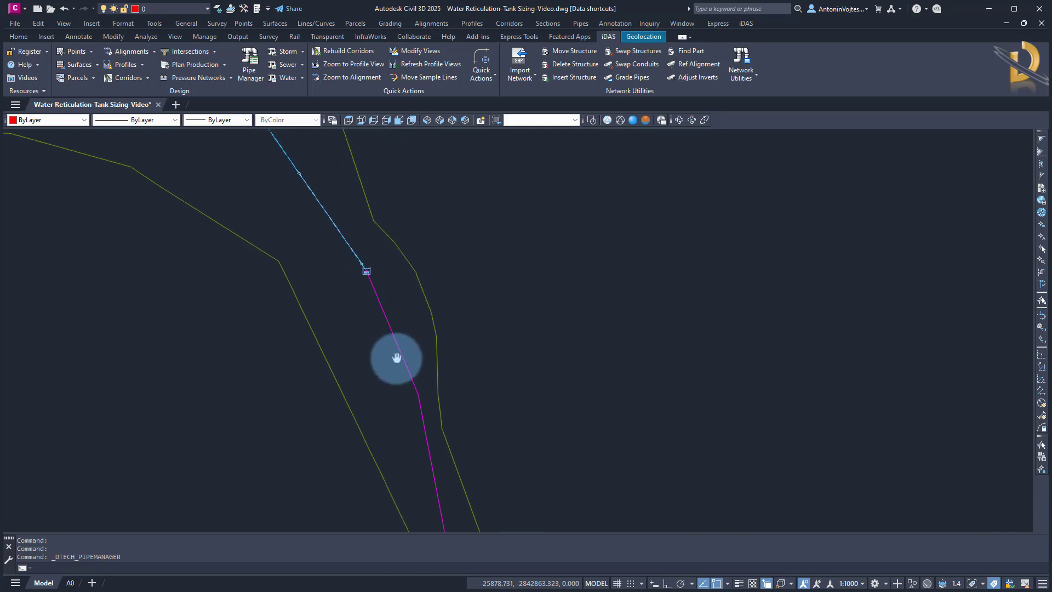
{"action": "scroll", "coordinate": [357, 272], "scroll_direction": "up", "scroll_amount": 2}
{"action": "scroll", "coordinate": [358, 272], "scroll_direction": "up", "scroll_amount": 2}
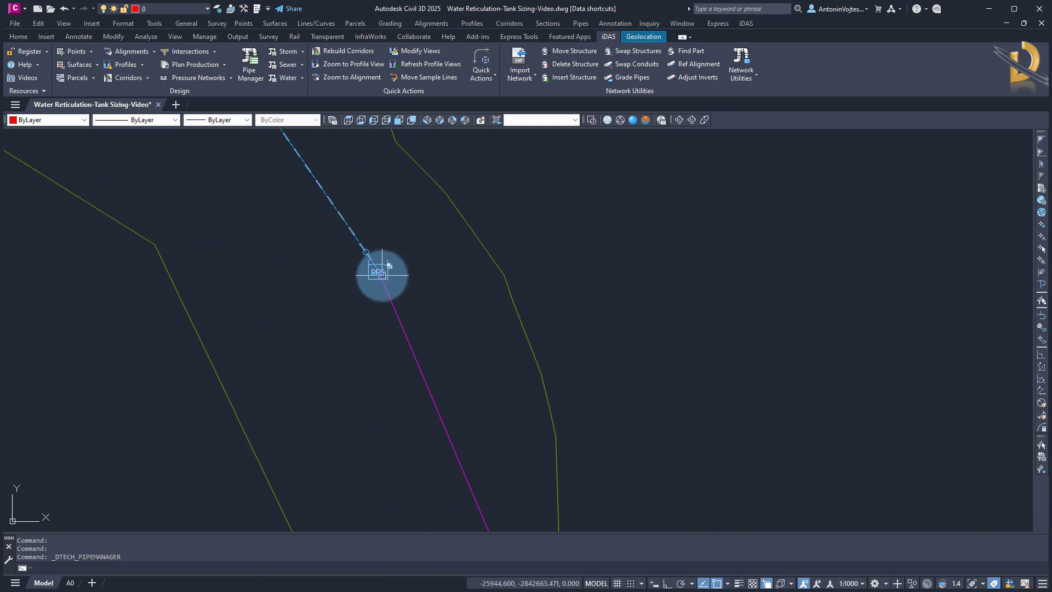
{"action": "scroll", "coordinate": [377, 269], "scroll_direction": "up", "scroll_amount": 2}
{"action": "middle_click_drag", "start_coordinate": [450, 270], "coordinate": [456, 343]}
{"action": "left_click", "coordinate": [631, 51]}
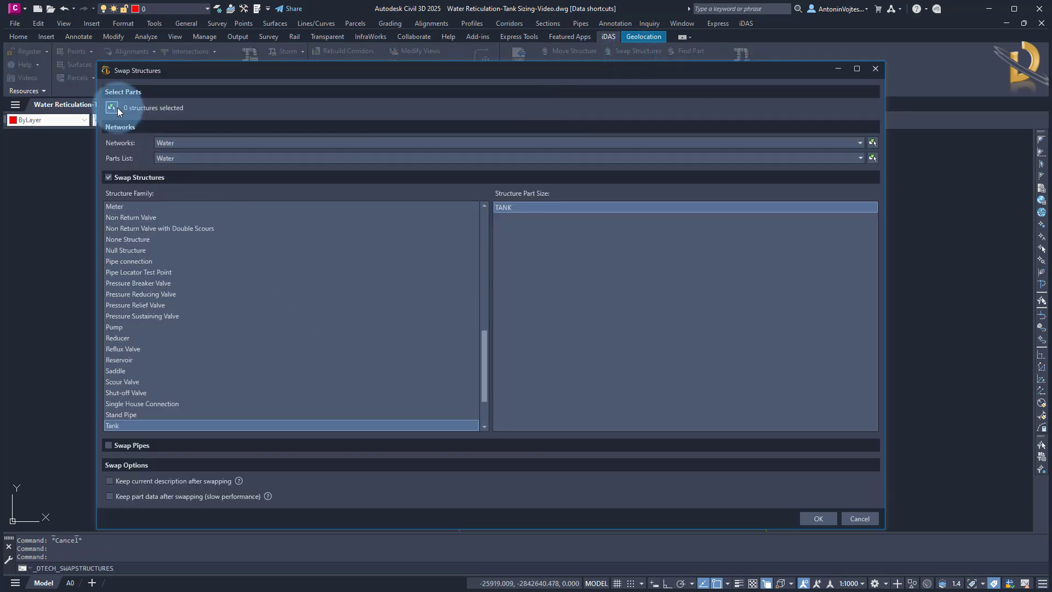
{"action": "left_click", "coordinate": [112, 108]}
{"action": "left_click", "coordinate": [403, 337]}
{"action": "right_click", "coordinate": [437, 245]}
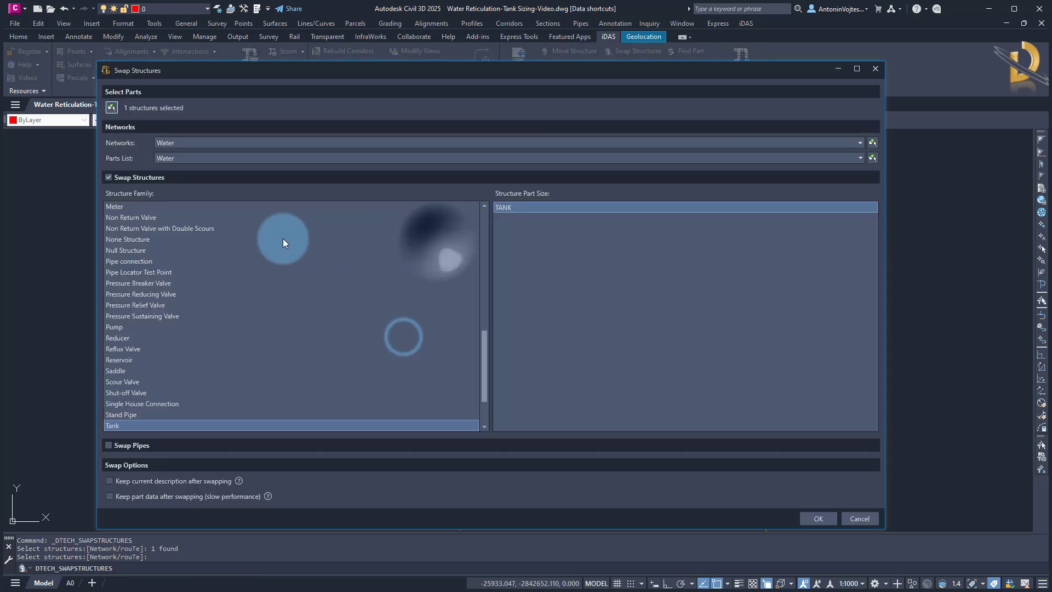
{"action": "left_click", "coordinate": [135, 382]}
{"action": "left_click", "coordinate": [116, 425]}
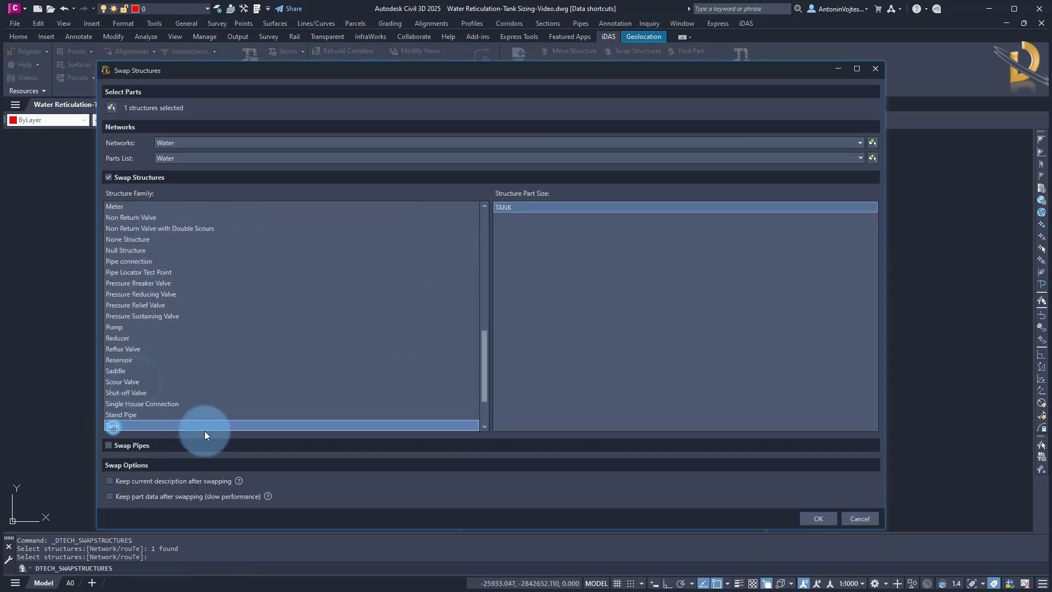
{"action": "left_click", "coordinate": [805, 515]}
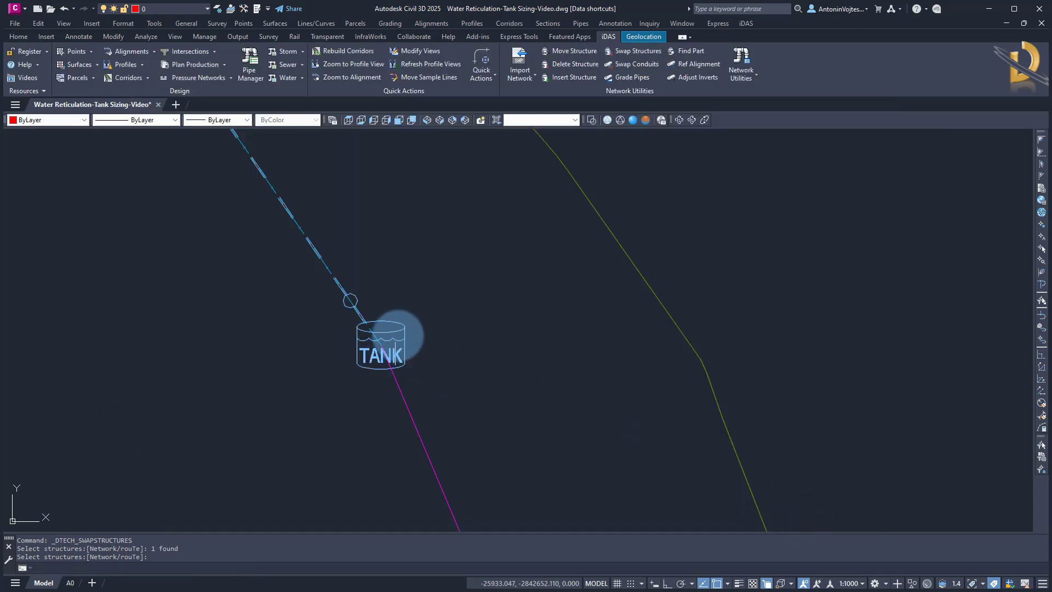
Open the tank structure's properties and give it a new name
{"action": "left_click", "coordinate": [398, 335]}
{"action": "left_click", "coordinate": [398, 335]}
{"action": "left_click", "coordinate": [394, 322]}
{"action": "right_click", "coordinate": [394, 322]}
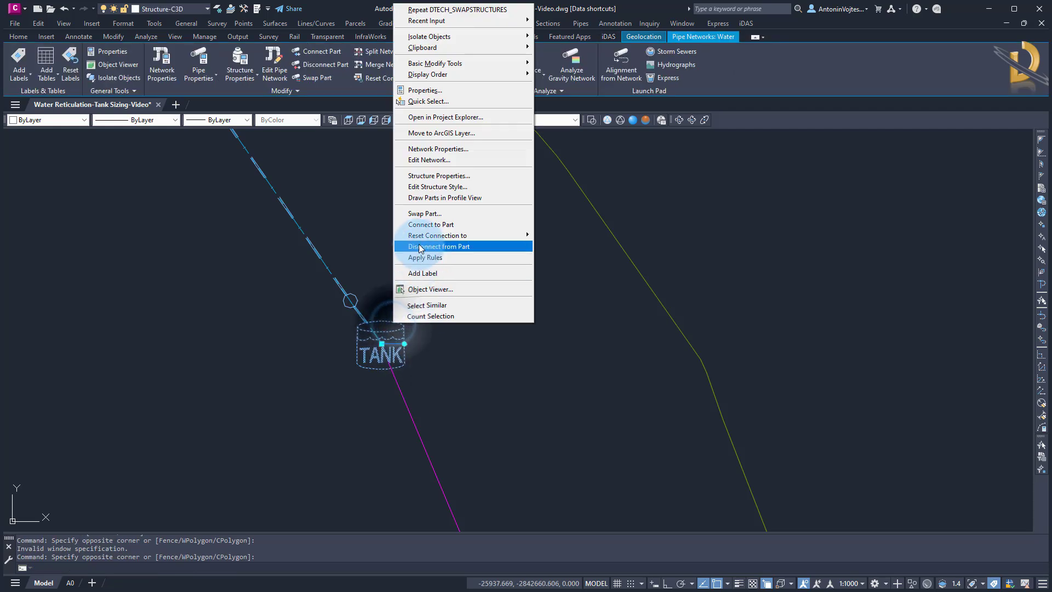
{"action": "left_click", "coordinate": [434, 176]}
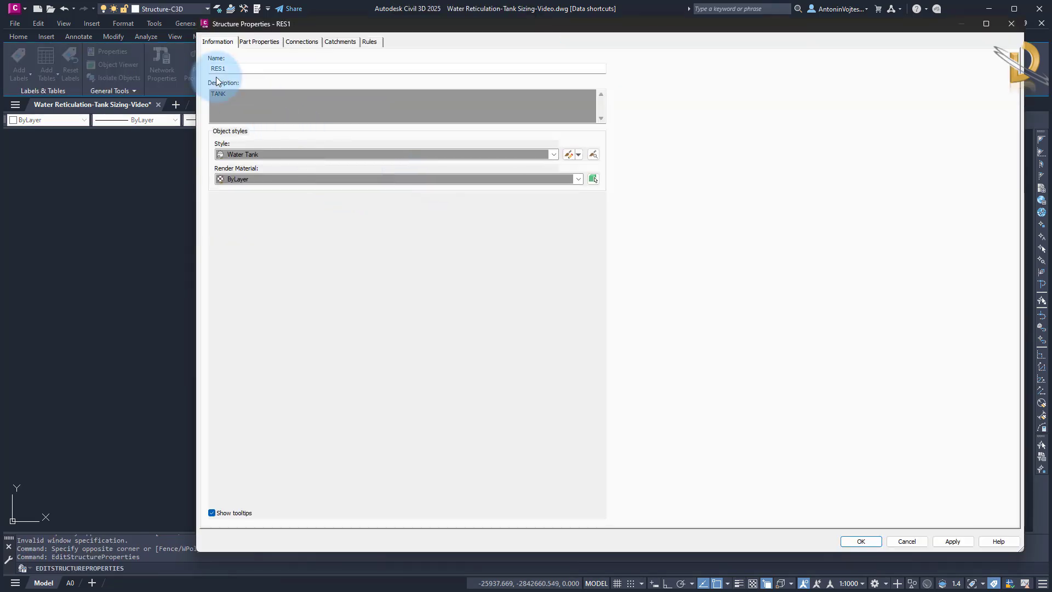
{"action": "double_click", "coordinate": [233, 67]}
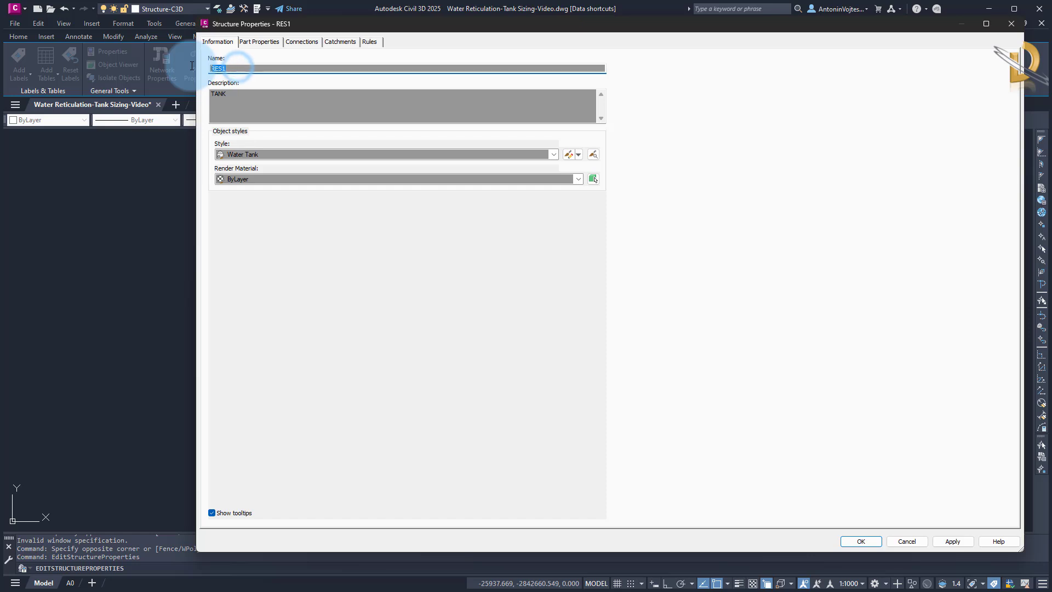
{"action": "type", "text": "Tna"}
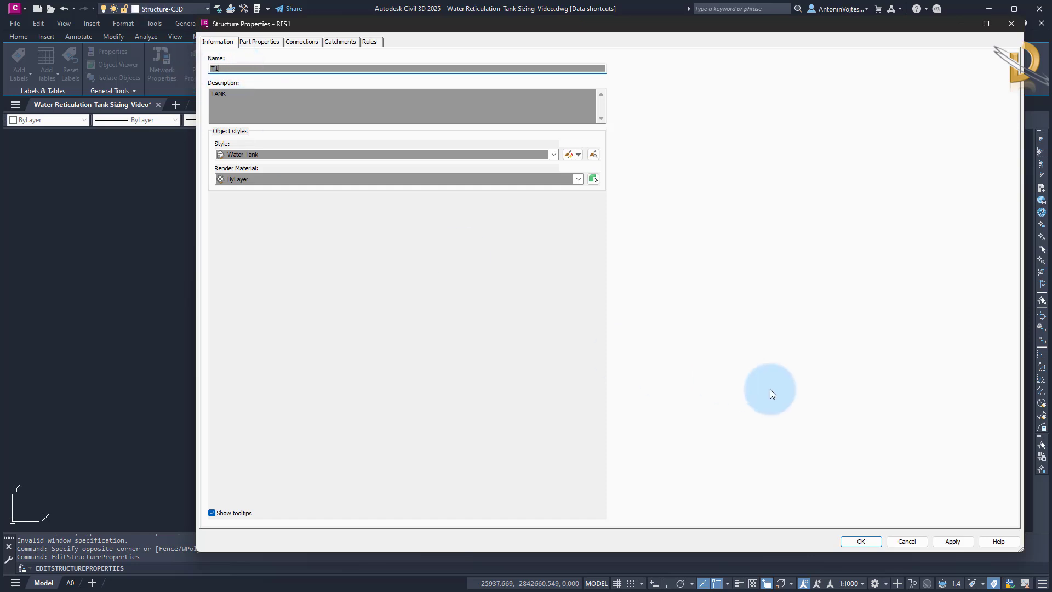
{"action": "left_click", "coordinate": [861, 541]}
Edit the tank's network with the RESERVOIR structure and 50mm Class PN10 pipe from Aquaflow HDPE PE 100 PN 10
{"action": "scroll", "coordinate": [445, 307], "scroll_direction": "down", "scroll_amount": 3}
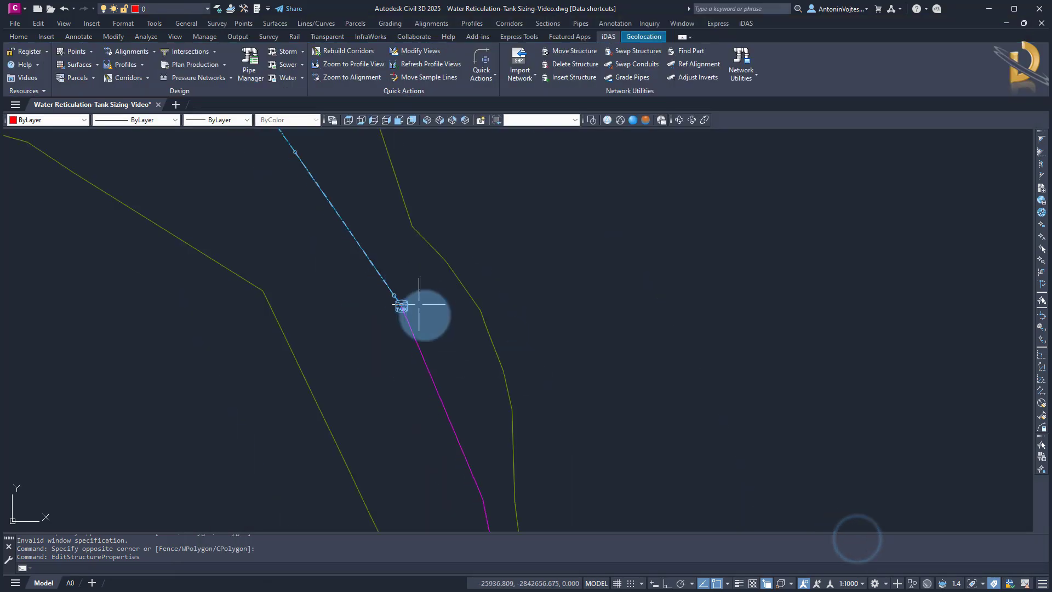
{"action": "left_click", "coordinate": [403, 298]}
{"action": "right_click", "coordinate": [403, 298]}
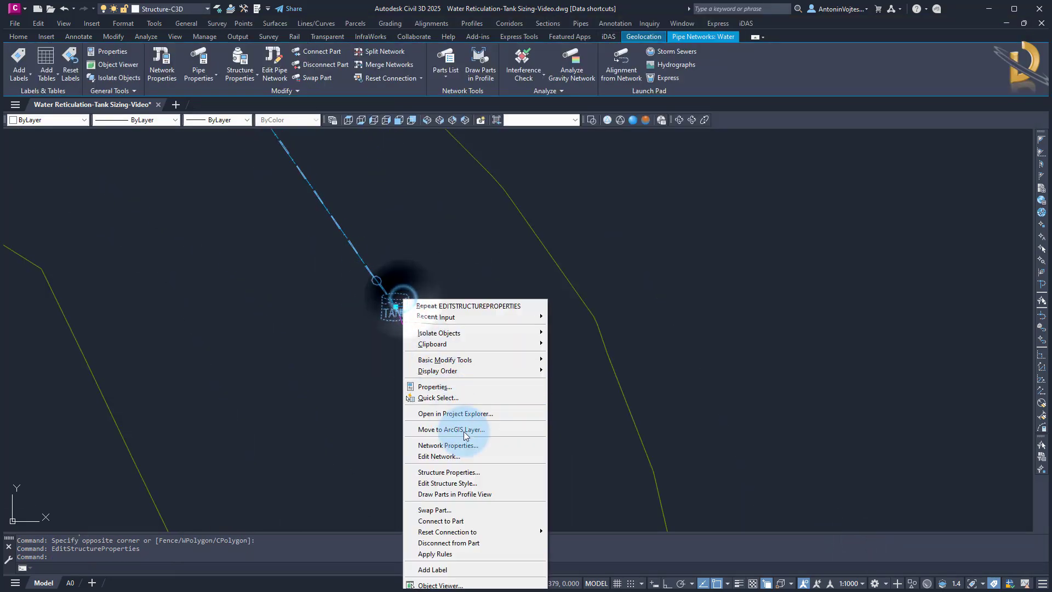
{"action": "left_click", "coordinate": [444, 455]}
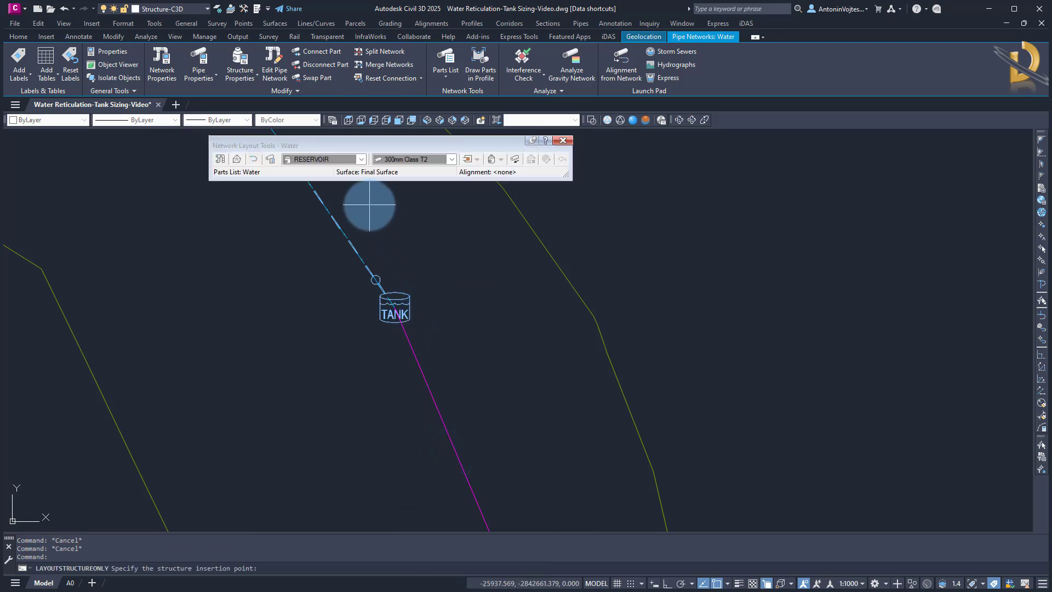
{"action": "left_click", "coordinate": [361, 159]}
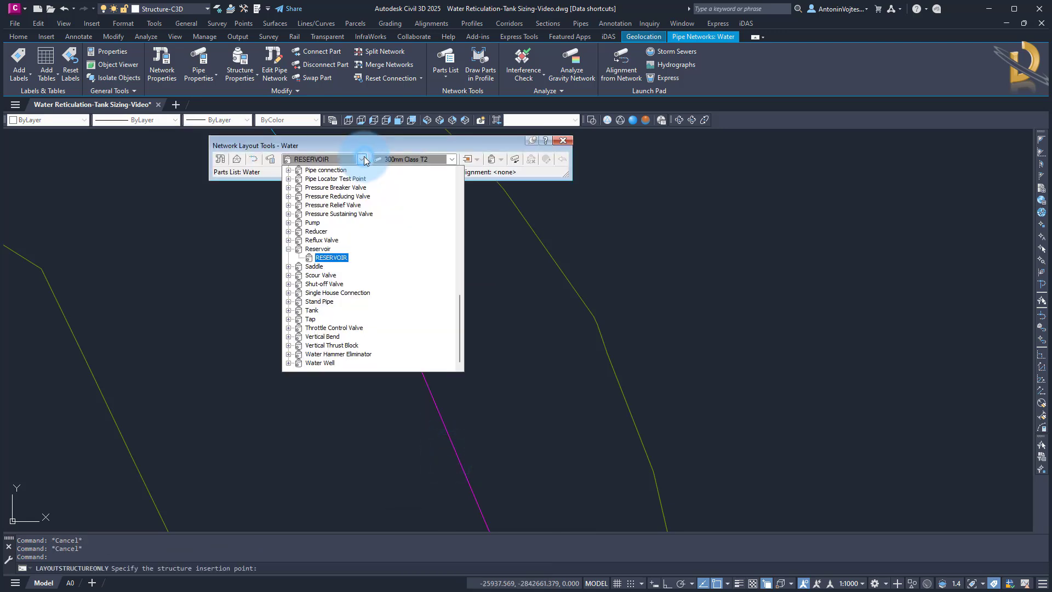
{"action": "left_click", "coordinate": [328, 258]}
{"action": "left_click", "coordinate": [453, 159]}
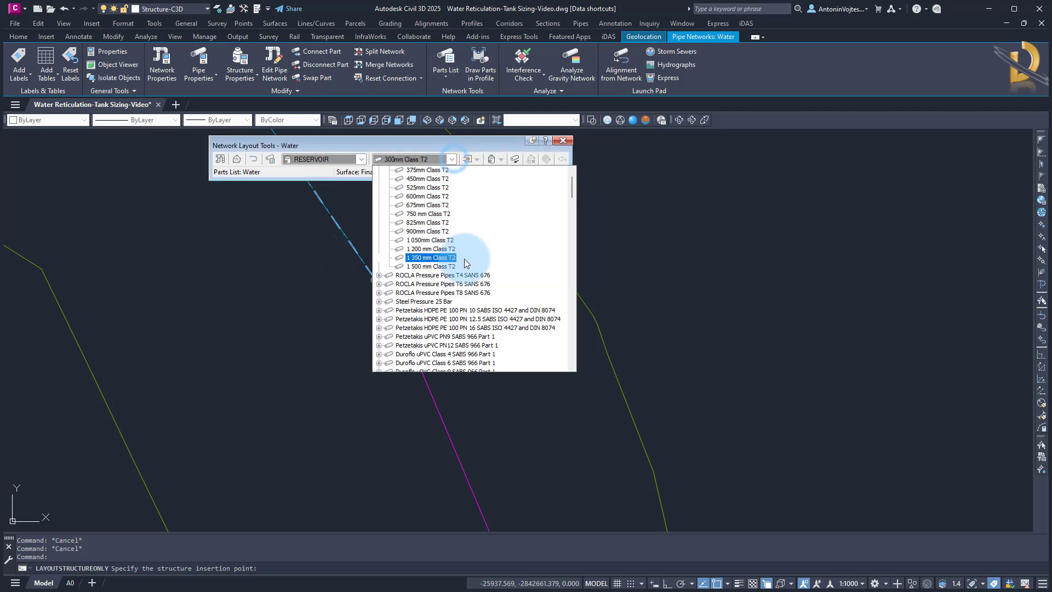
{"action": "scroll", "coordinate": [485, 284], "scroll_direction": "down", "scroll_amount": 10}
{"action": "scroll", "coordinate": [488, 284], "scroll_direction": "down", "scroll_amount": 10}
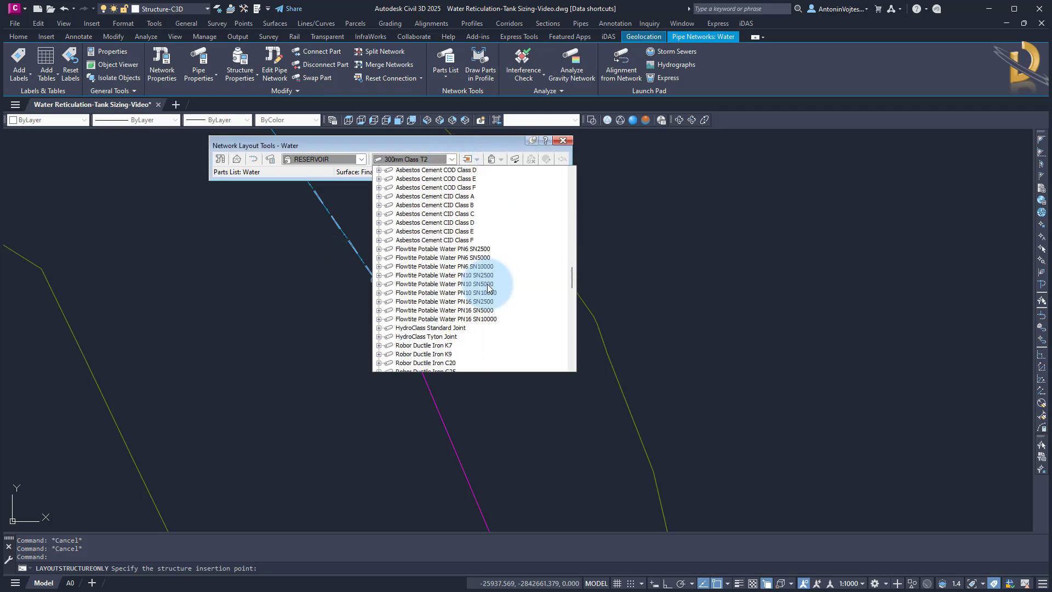
{"action": "scroll", "coordinate": [488, 283], "scroll_direction": "down", "scroll_amount": 10}
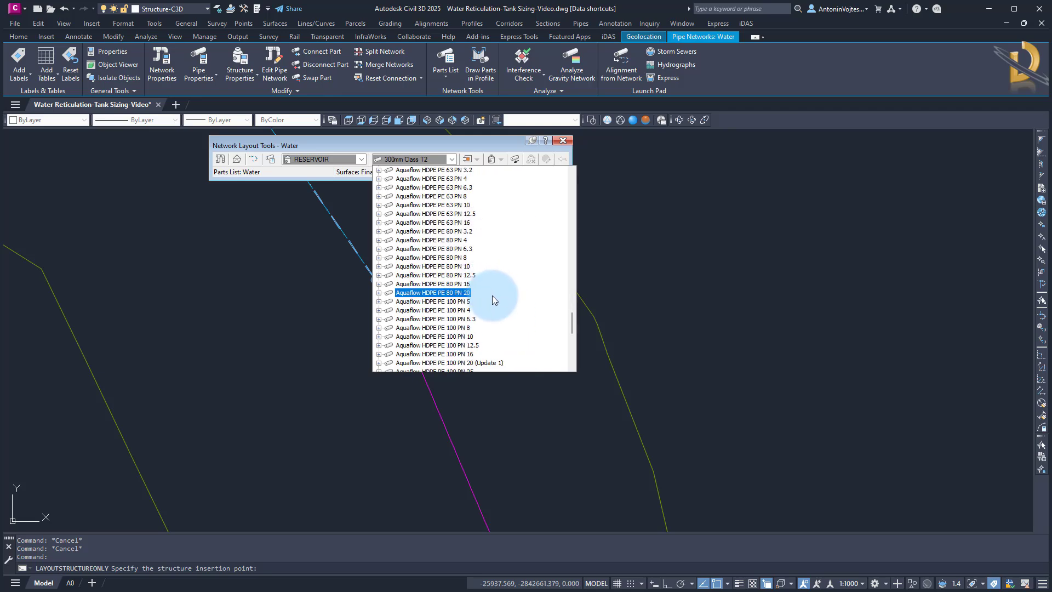
{"action": "scroll", "coordinate": [485, 307], "scroll_direction": "down", "scroll_amount": 3}
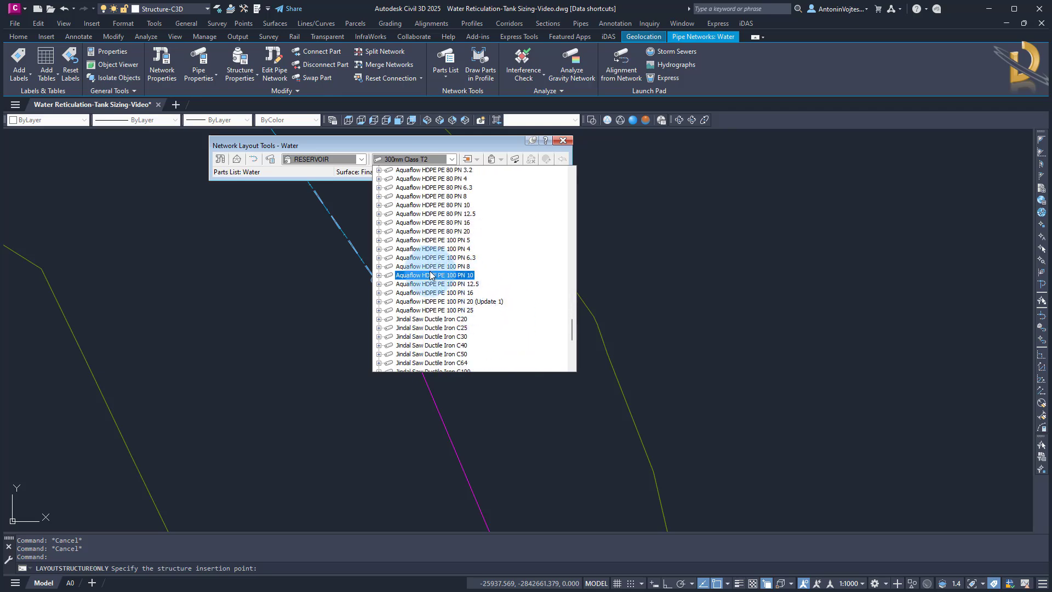
{"action": "left_click", "coordinate": [378, 275]}
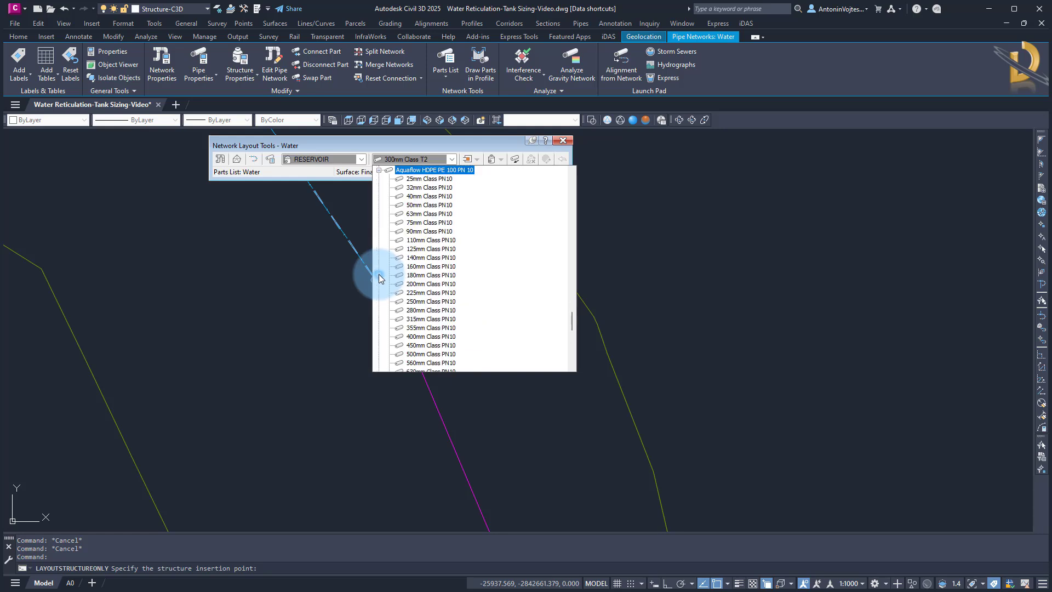
{"action": "left_click", "coordinate": [430, 205]}
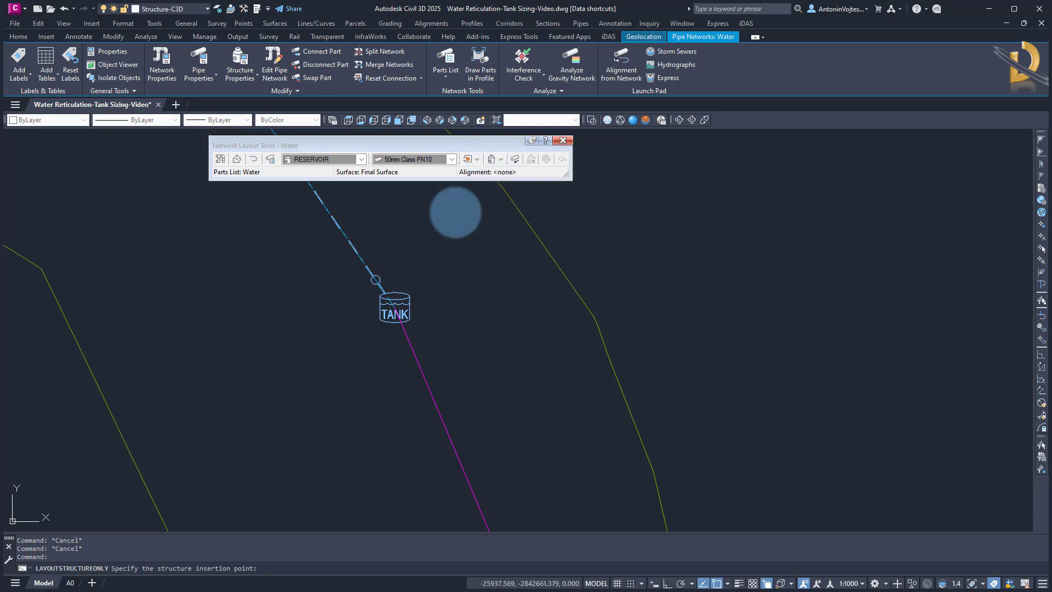
Place a reservoir structure at the downstream end of the magenta pipe
{"action": "scroll", "coordinate": [447, 276], "scroll_direction": "down", "scroll_amount": 5}
{"action": "middle_click_drag", "start_coordinate": [461, 364], "coordinate": [449, 243]}
{"action": "scroll", "coordinate": [492, 458], "scroll_direction": "up", "scroll_amount": 2}
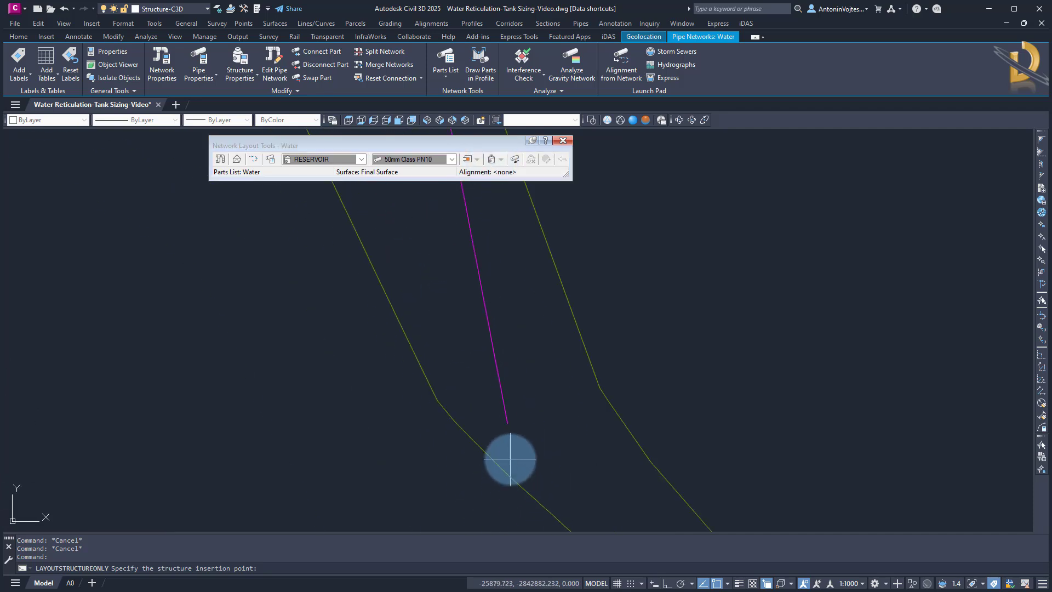
{"action": "left_click", "coordinate": [506, 423]}
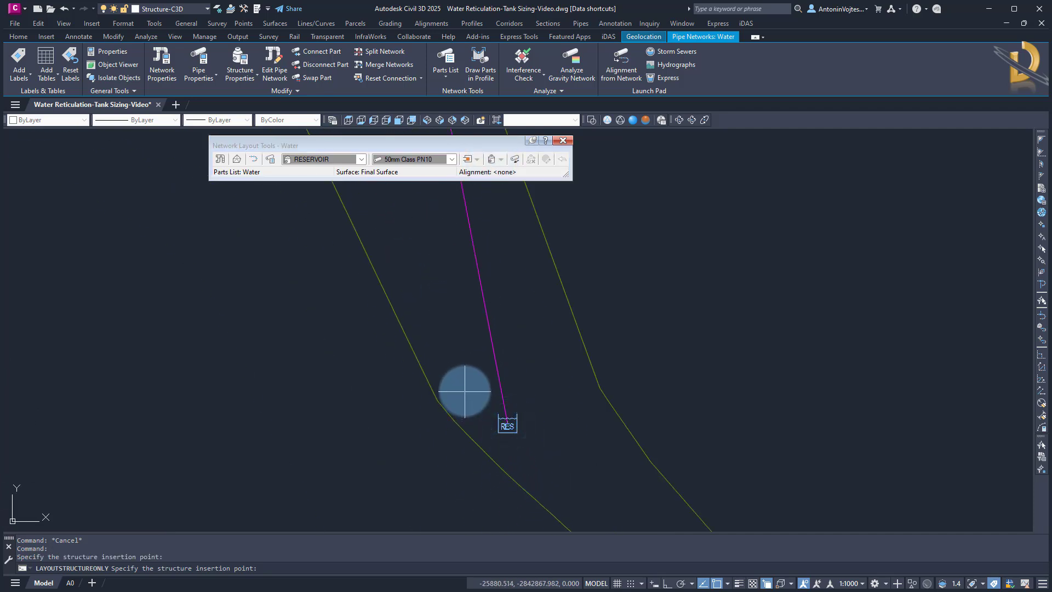
Switch to the JUNCTION structure and place a junction on the magenta pipe below the tank
{"action": "left_click", "coordinate": [362, 159]}
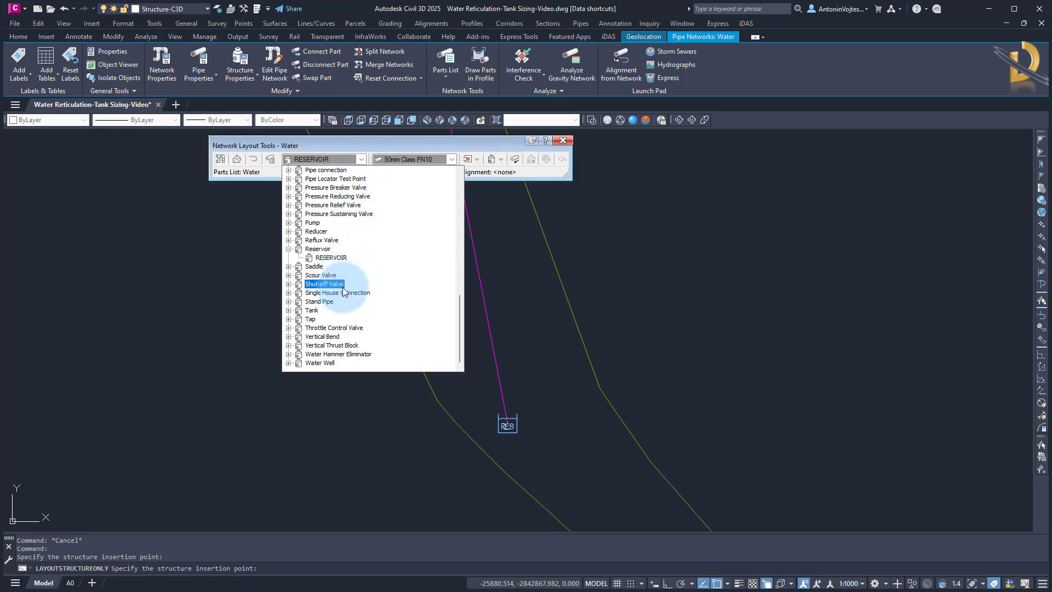
{"action": "scroll", "coordinate": [344, 291], "scroll_direction": "up", "scroll_amount": 5}
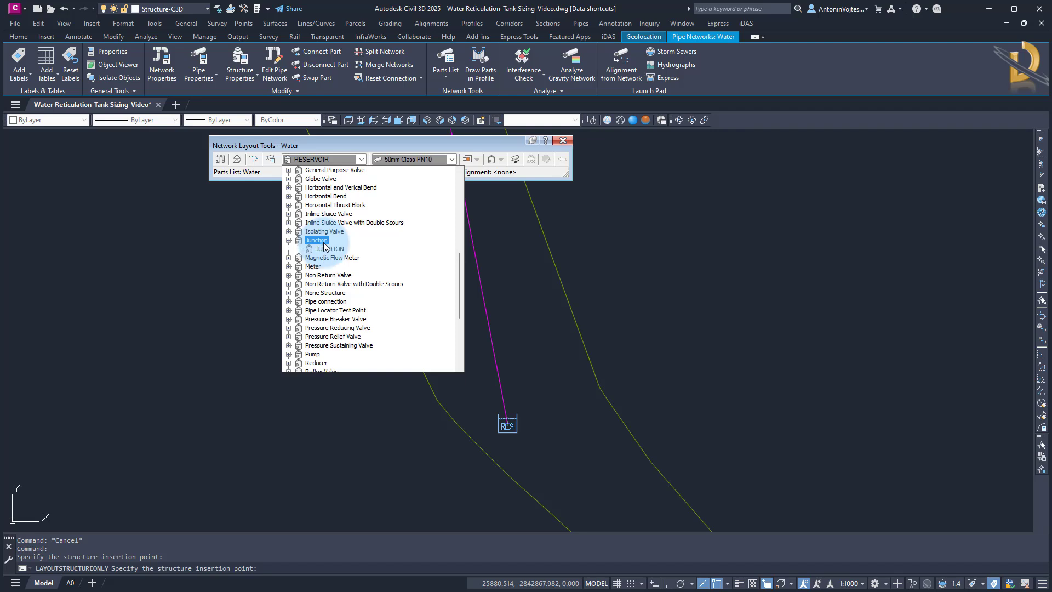
{"action": "left_click", "coordinate": [324, 243]}
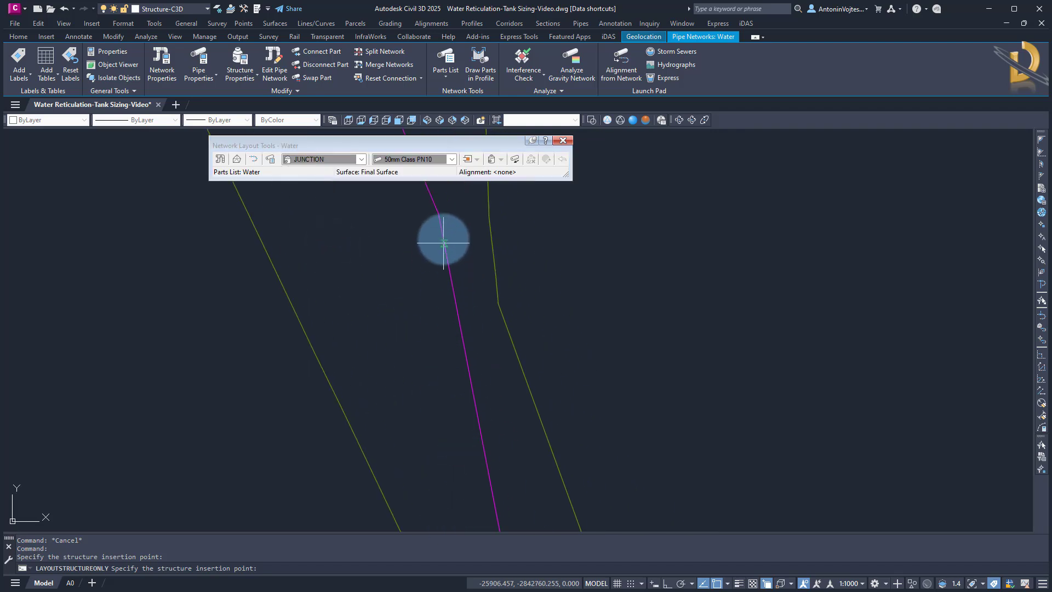
{"action": "left_click", "coordinate": [439, 216]}
{"action": "mouse_move", "coordinate": [392, 234]}
{"action": "middle_mouse_down"}
{"action": "mouse_move", "coordinate": [450, 418]}
{"action": "mouse_move", "coordinate": [491, 389]}
{"action": "mouse_move", "coordinate": [489, 399]}
{"action": "middle_mouse_up"}
{"action": "scroll", "coordinate": [461, 345], "scroll_direction": "up", "scroll_amount": 5}
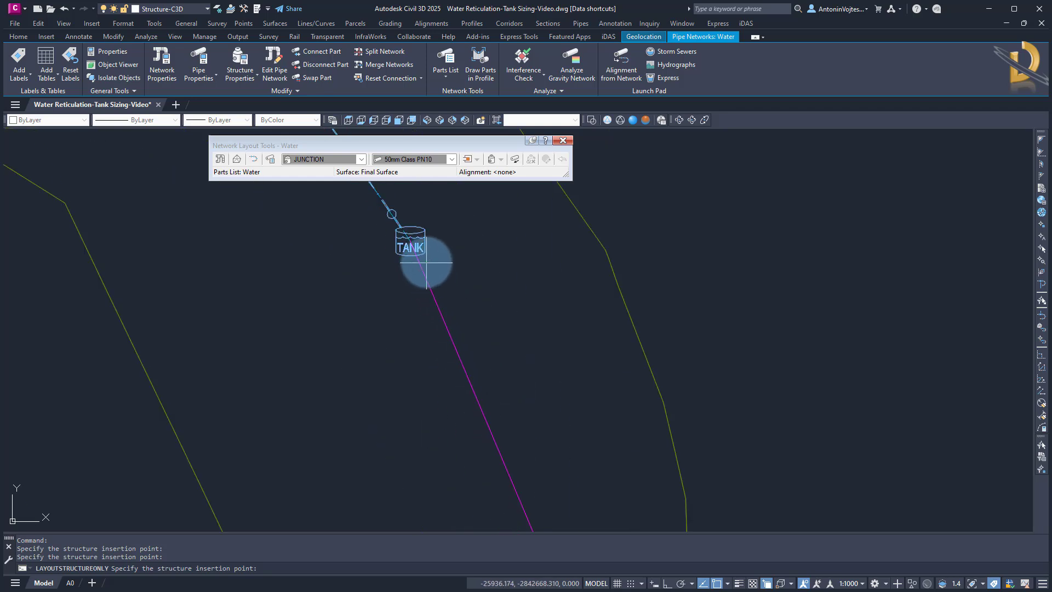
{"action": "key", "text": "Escape"}
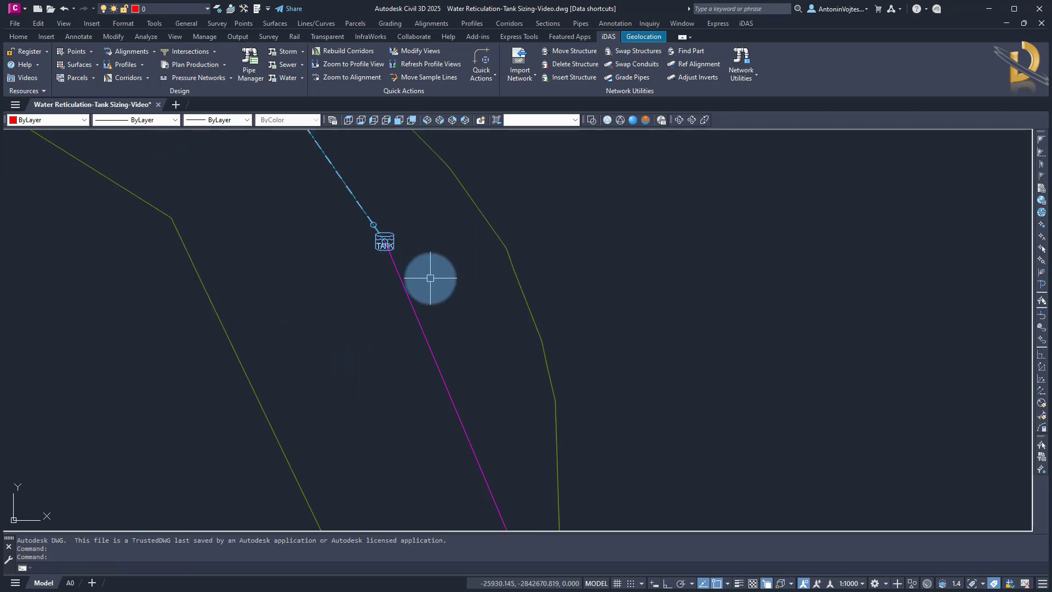
Reopen the tank's network layout tools and choose 50mm Class PN10 pipe from Aquaflow HDPE PE 100 PN 10, in pipes-only mode
{"action": "scroll", "coordinate": [430, 278], "scroll_direction": "up", "scroll_amount": 2}
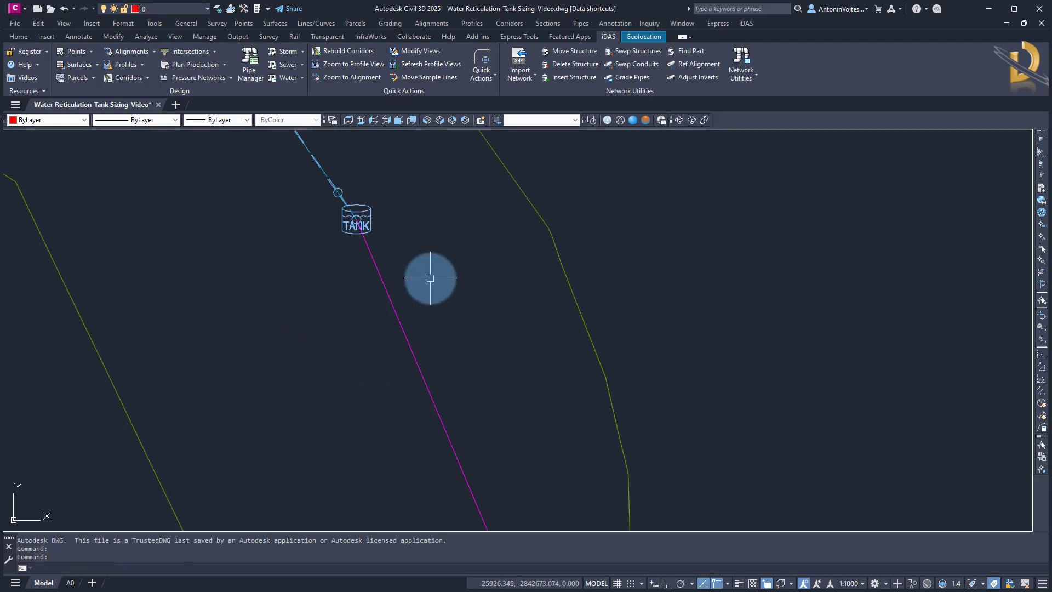
{"action": "right_click", "coordinate": [366, 209]}
{"action": "left_click", "coordinate": [423, 355]}
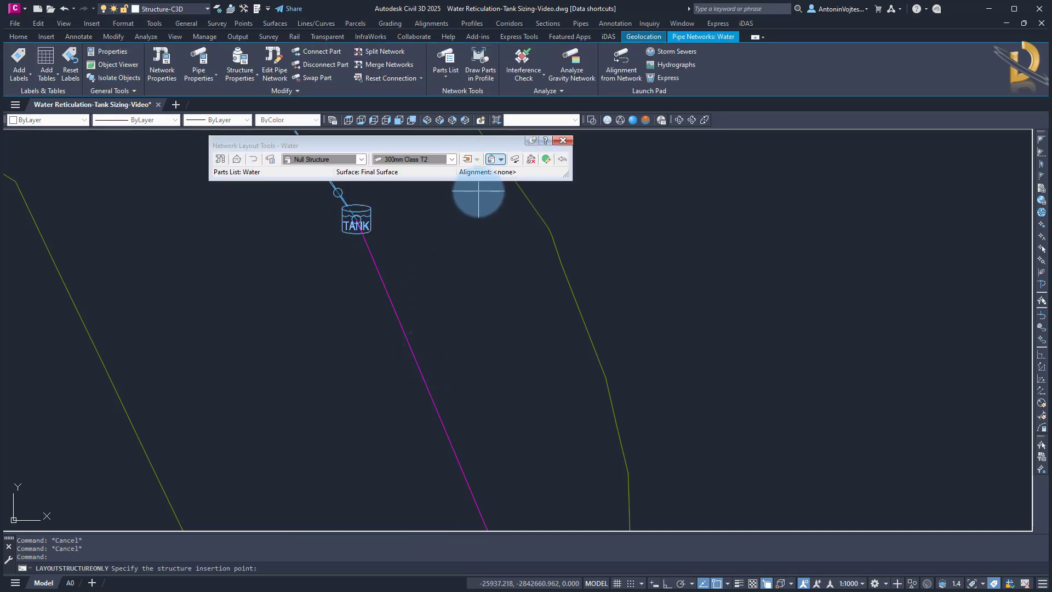
{"action": "left_click", "coordinate": [452, 160]}
{"action": "scroll", "coordinate": [465, 280], "scroll_direction": "down", "scroll_amount": 12}
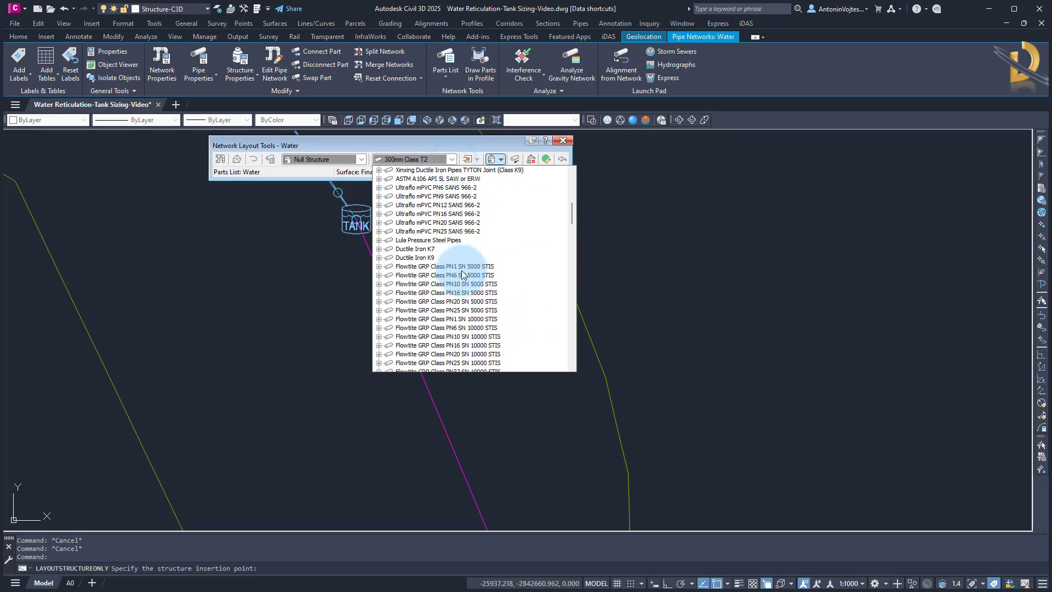
{"action": "scroll", "coordinate": [465, 284], "scroll_direction": "down", "scroll_amount": 7}
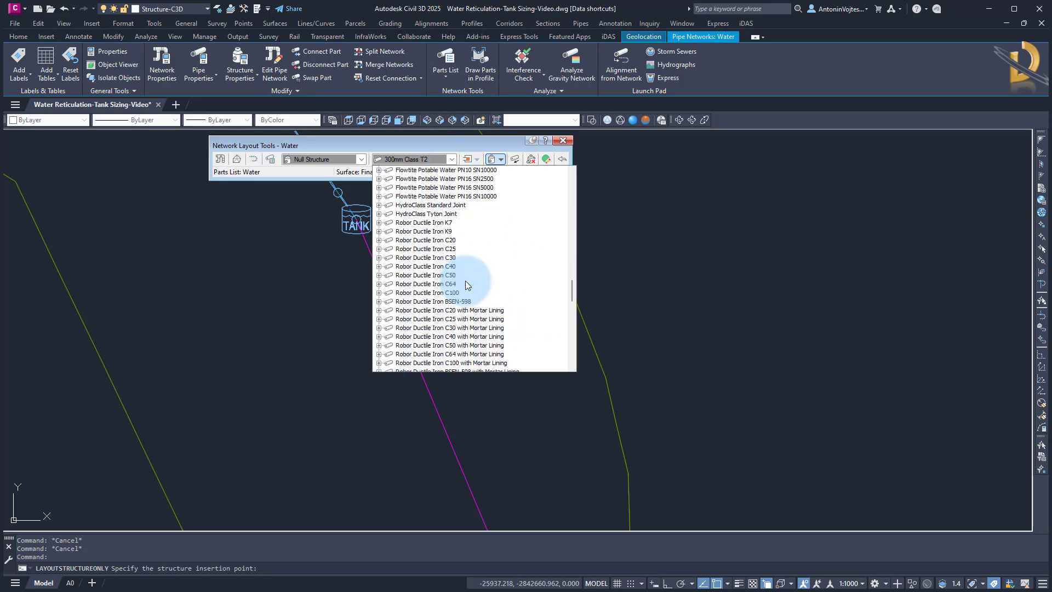
{"action": "scroll", "coordinate": [466, 284], "scroll_direction": "down", "scroll_amount": 6}
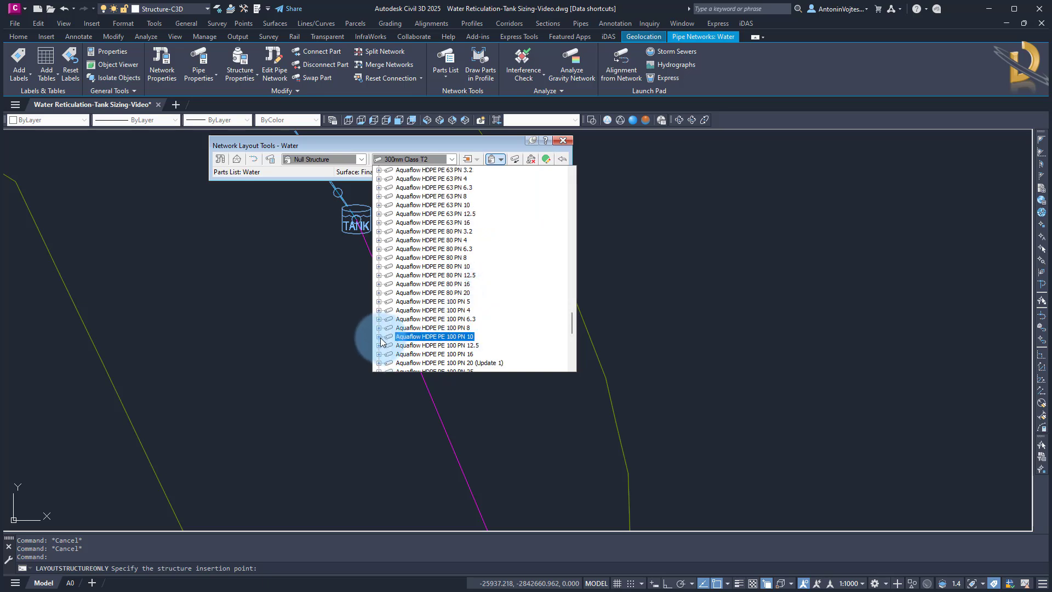
{"action": "left_click", "coordinate": [379, 337]}
{"action": "left_click", "coordinate": [423, 205]}
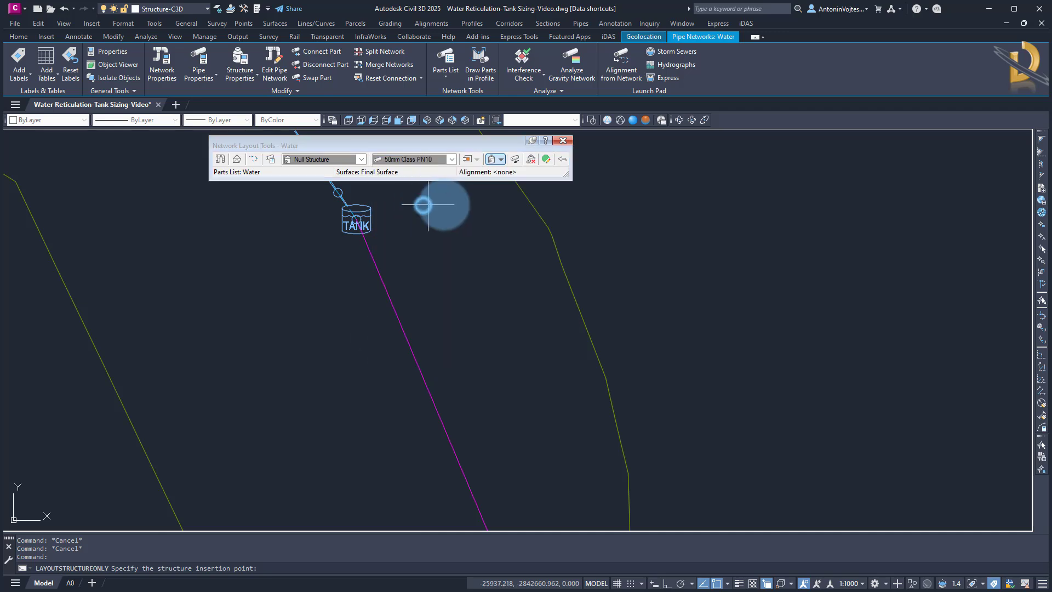
{"action": "left_click", "coordinate": [500, 161]}
{"action": "left_click", "coordinate": [519, 184]}
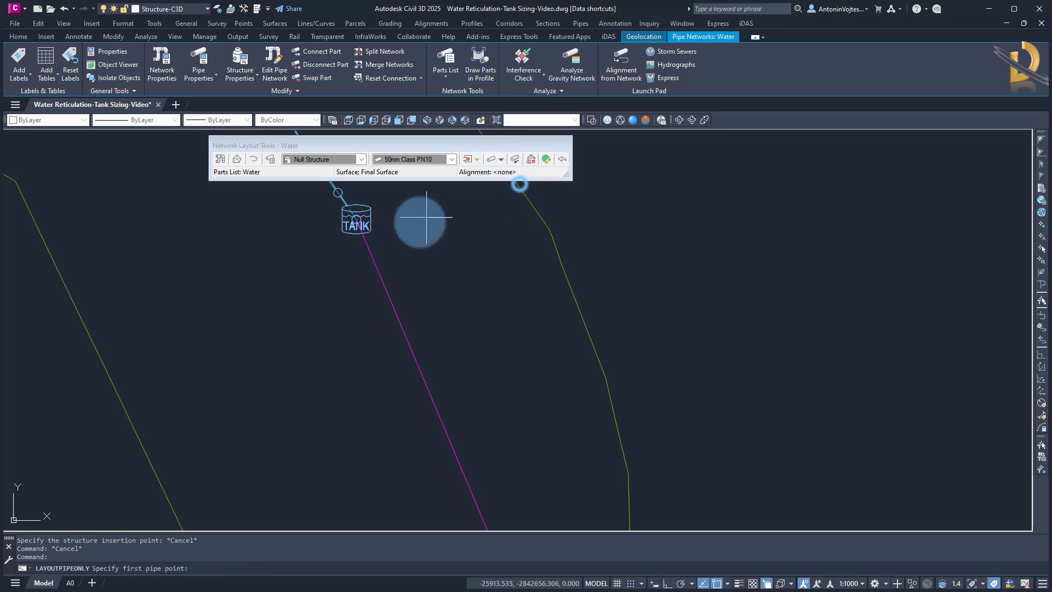
Draw a 50mm pipe from the reservoir up to the junction on the magenta pipe below the tank
{"action": "scroll", "coordinate": [351, 263], "scroll_direction": "down", "scroll_amount": 5}
{"action": "middle_click_drag", "start_coordinate": [412, 457], "coordinate": [421, 283]}
{"action": "scroll", "coordinate": [444, 373], "scroll_direction": "up", "scroll_amount": 4}
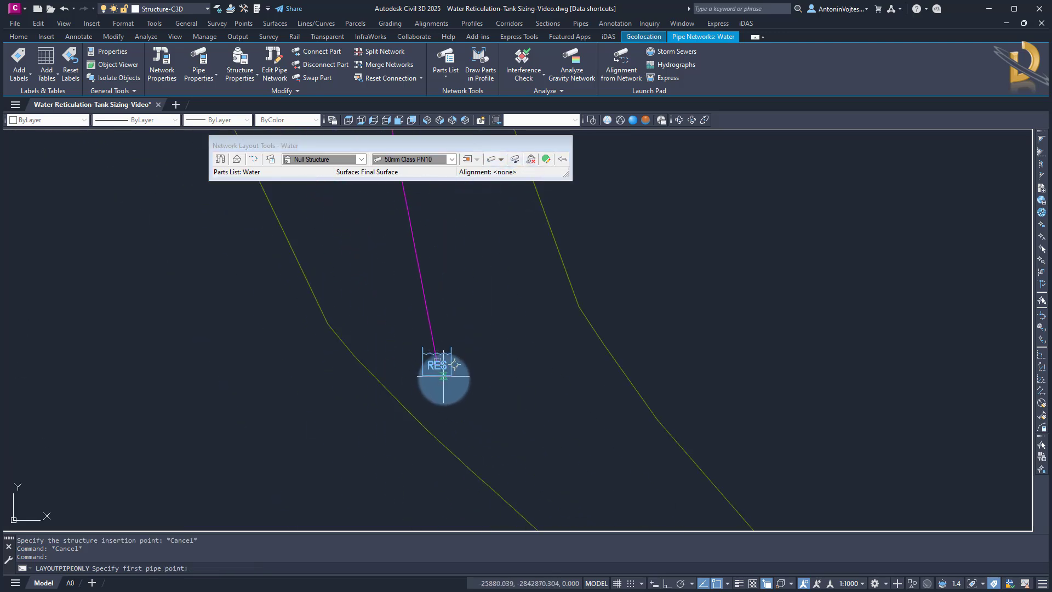
{"action": "left_click", "coordinate": [445, 372]}
{"action": "scroll", "coordinate": [445, 438], "scroll_direction": "down", "scroll_amount": 8}
{"action": "scroll", "coordinate": [435, 306], "scroll_direction": "up", "scroll_amount": 5}
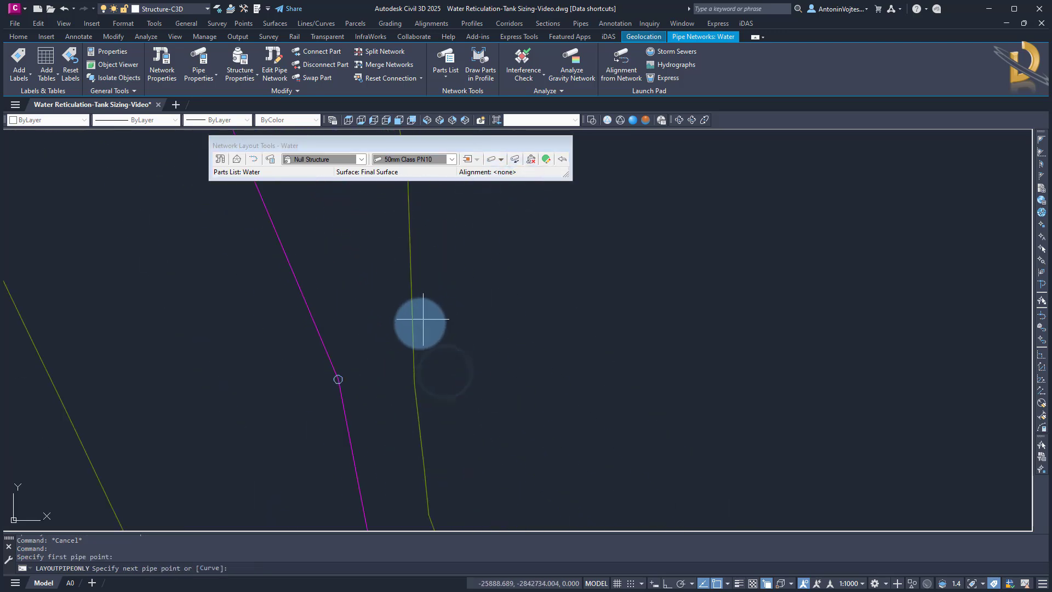
{"action": "scroll", "coordinate": [359, 373], "scroll_direction": "up", "scroll_amount": 4}
{"action": "left_click", "coordinate": [320, 381]}
{"action": "scroll", "coordinate": [476, 434], "scroll_direction": "down", "scroll_amount": 5}
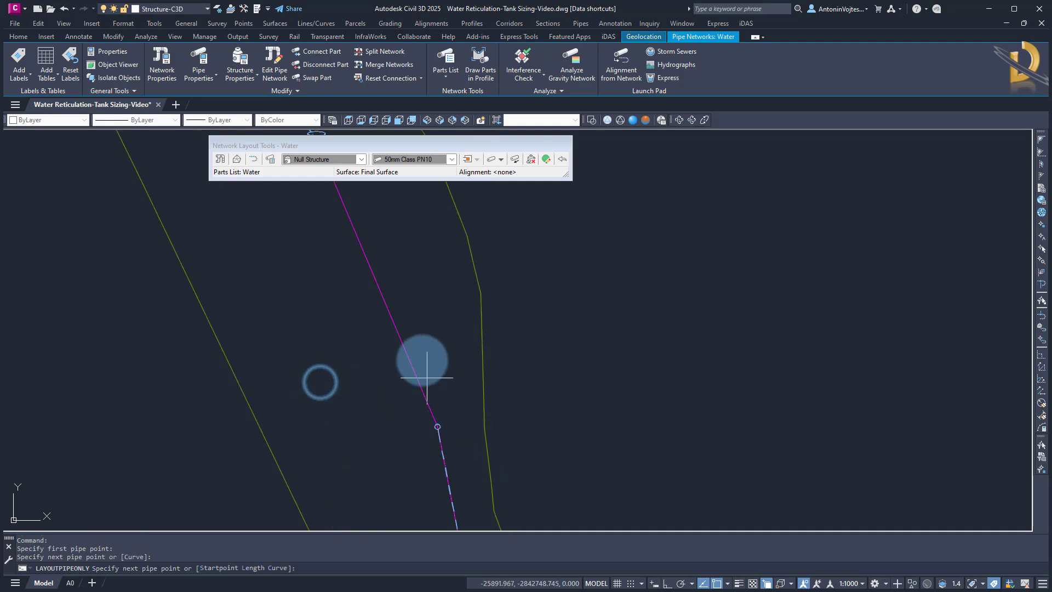
{"action": "middle_click_drag", "start_coordinate": [374, 229], "coordinate": [487, 513]}
{"action": "scroll", "coordinate": [437, 427], "scroll_direction": "up", "scroll_amount": 8}
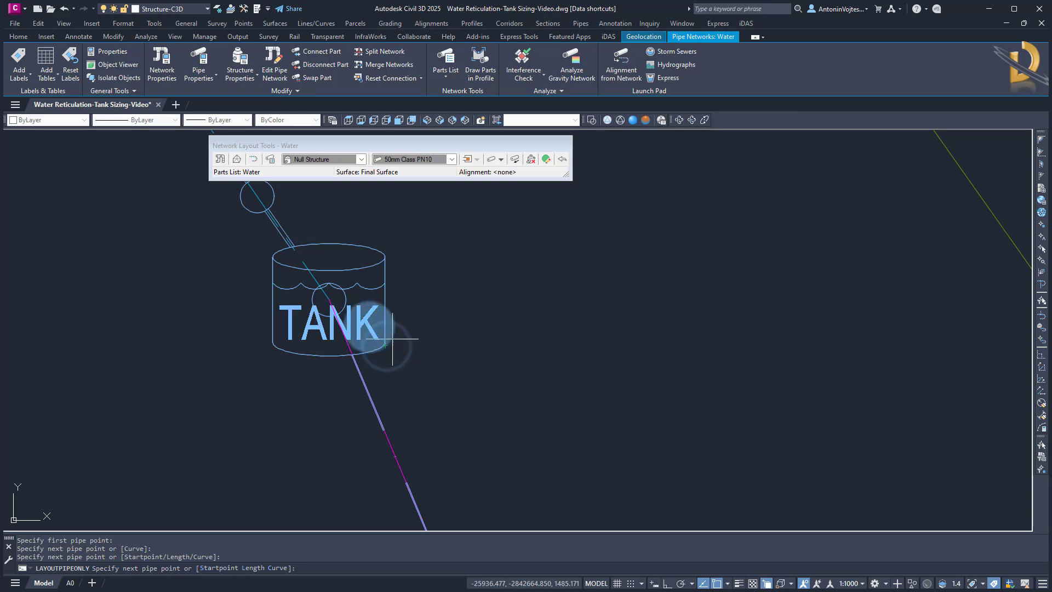
{"action": "key", "text": "Escape"}
Delete the extra structure inside the tank symbol and close the network layout tools
{"action": "scroll", "coordinate": [329, 295], "scroll_direction": "up", "scroll_amount": 4}
{"action": "left_click", "coordinate": [372, 301]}
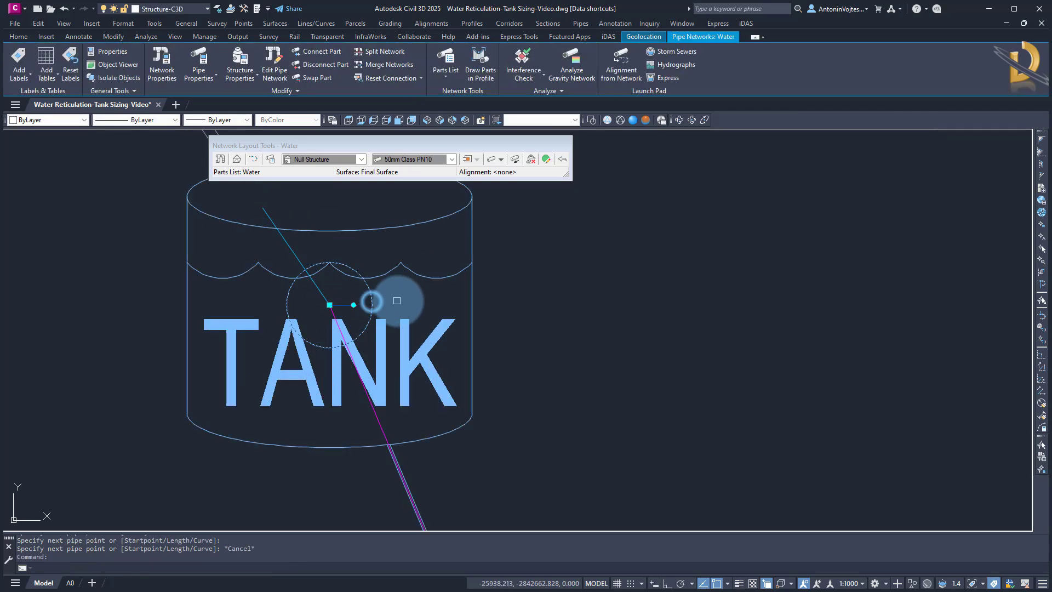
{"action": "key", "text": "Delete"}
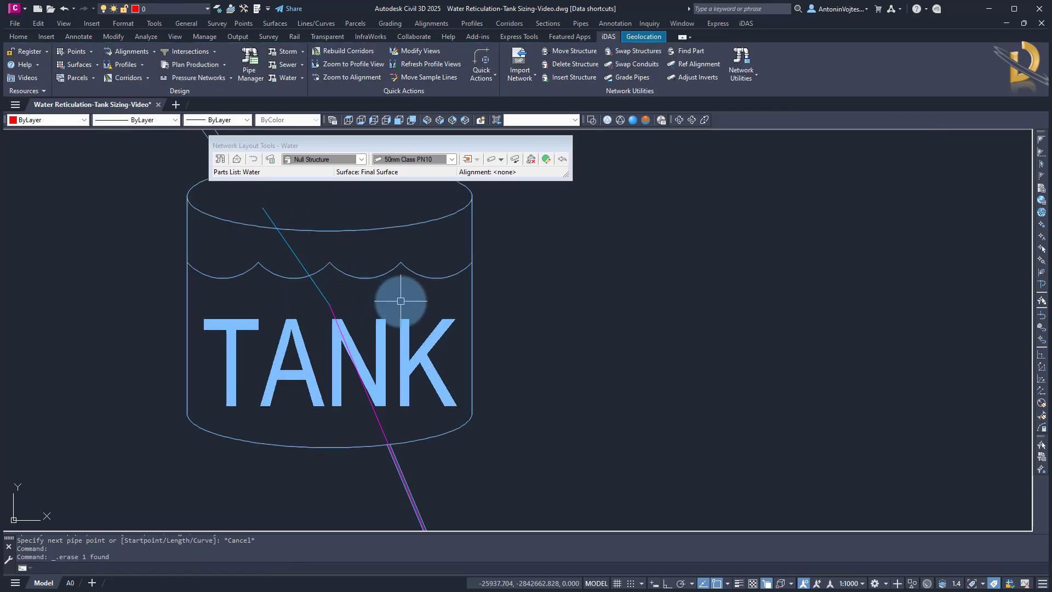
{"action": "scroll", "coordinate": [400, 293], "scroll_direction": "down", "scroll_amount": 6}
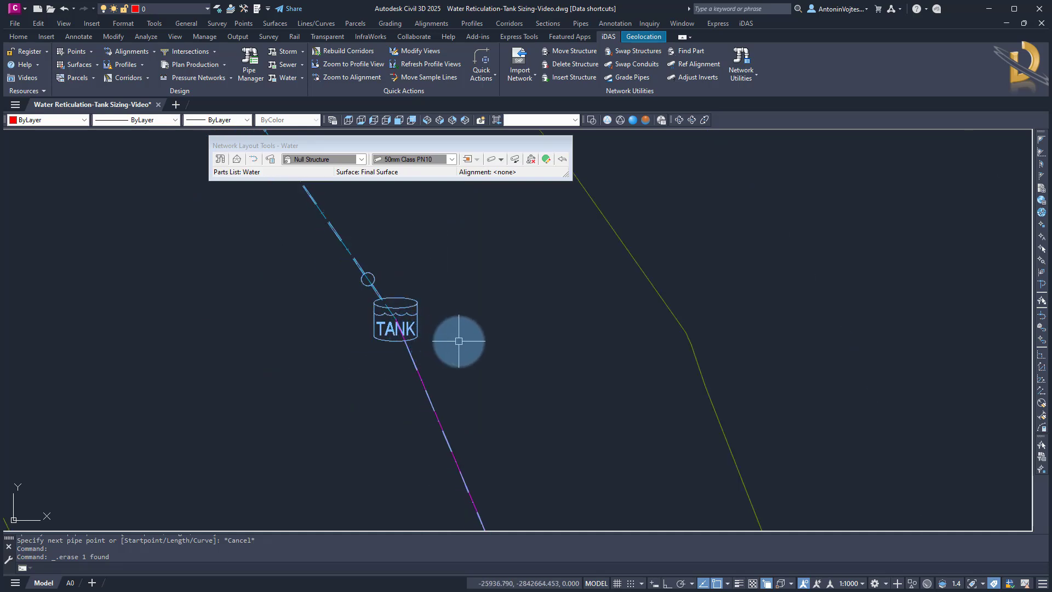
{"action": "scroll", "coordinate": [404, 325], "scroll_direction": "up", "scroll_amount": 3}
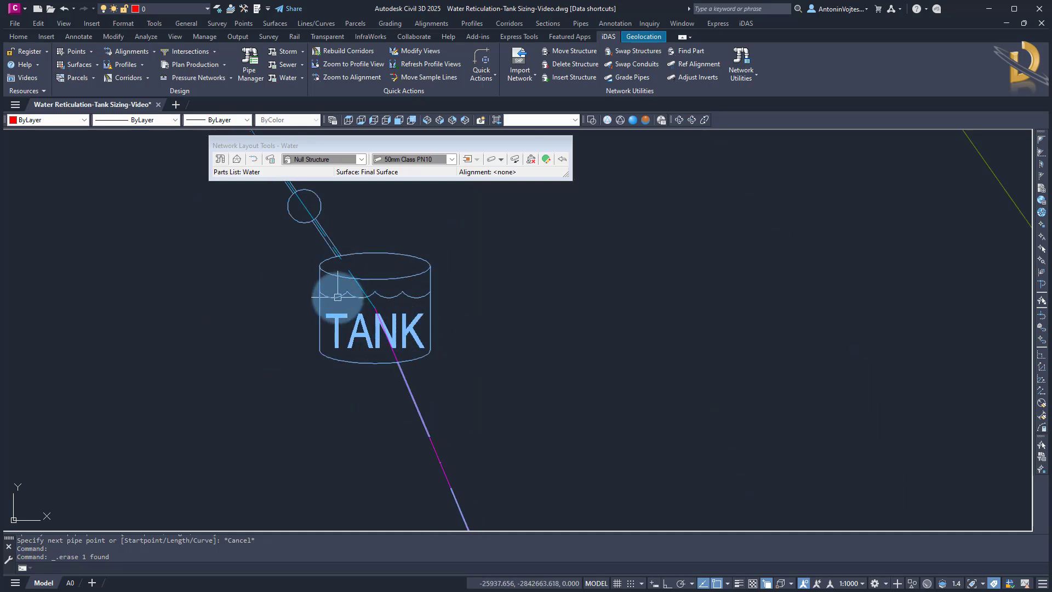
{"action": "scroll", "coordinate": [449, 321], "scroll_direction": "down", "scroll_amount": 4}
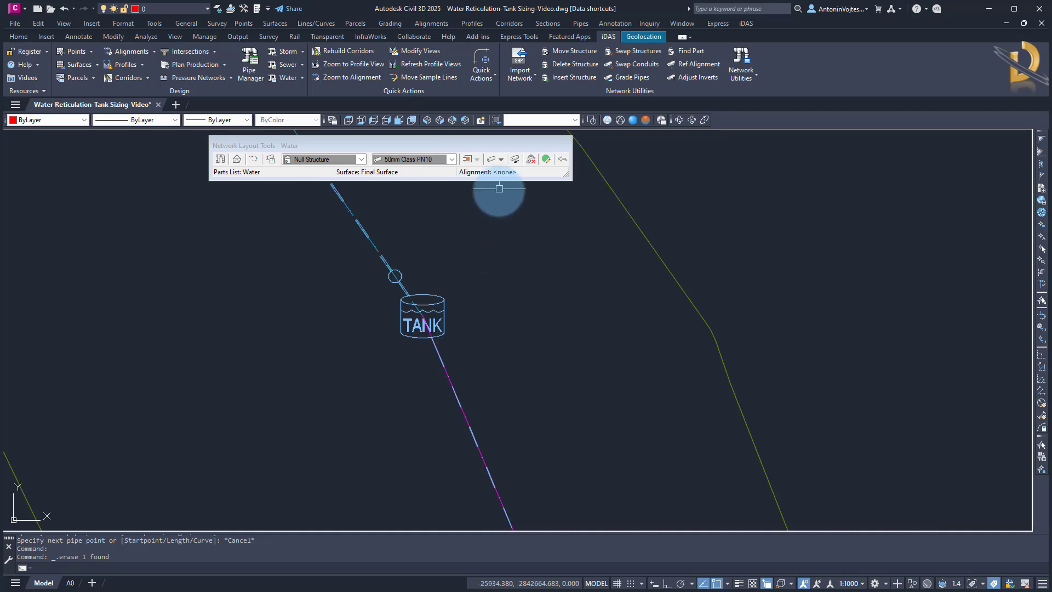
{"action": "left_click", "coordinate": [563, 142]}
{"action": "scroll", "coordinate": [400, 274], "scroll_direction": "up", "scroll_amount": 5}
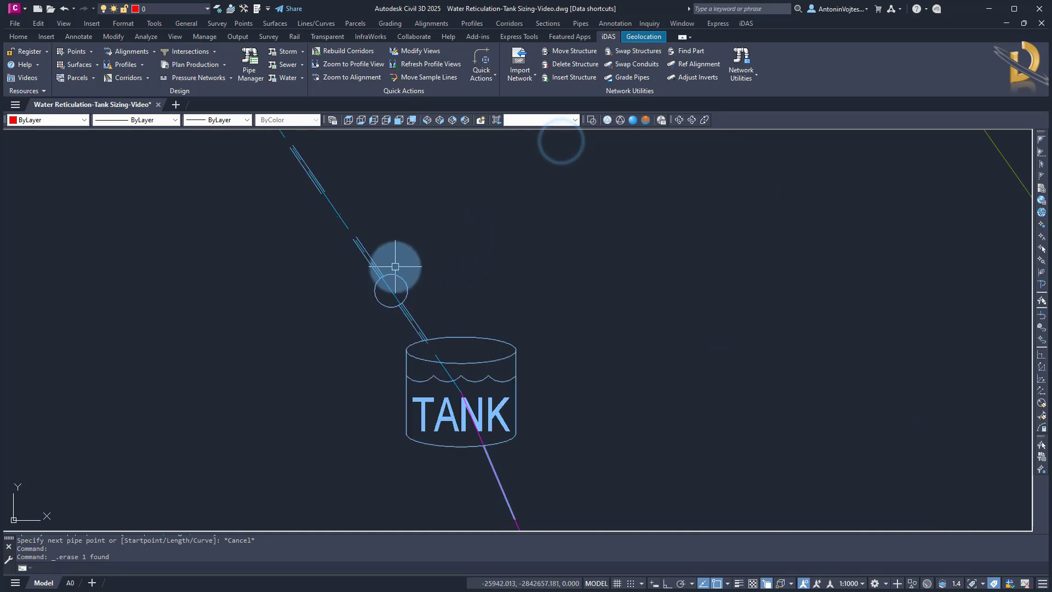
Select the Branch1 alignment running under the pipe and open its alignment geometry editing tools
{"action": "left_click", "coordinate": [313, 195]}
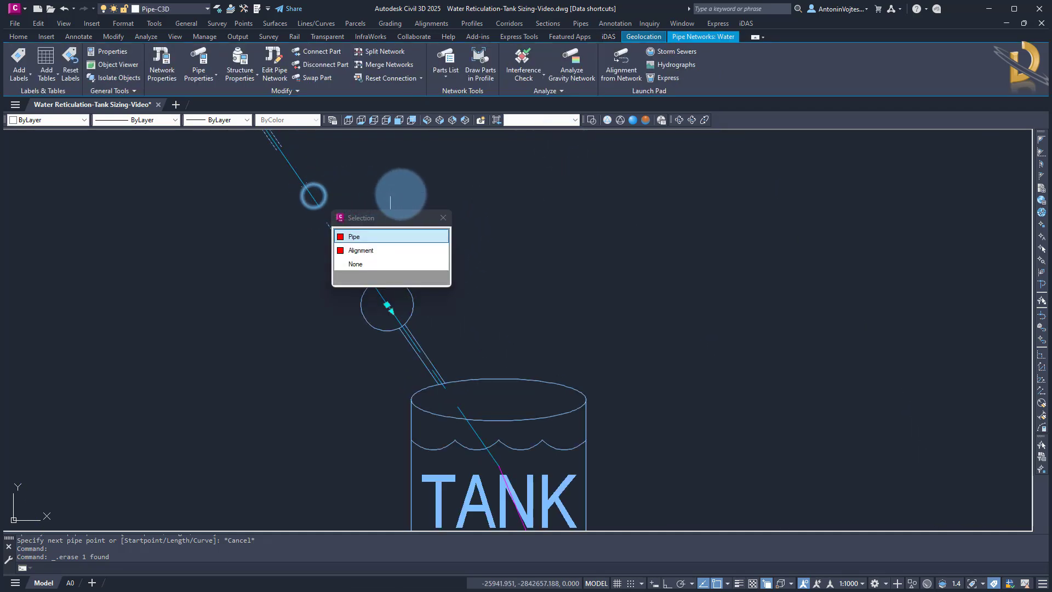
{"action": "left_click", "coordinate": [365, 250]}
{"action": "scroll", "coordinate": [414, 190], "scroll_direction": "down", "scroll_amount": 8}
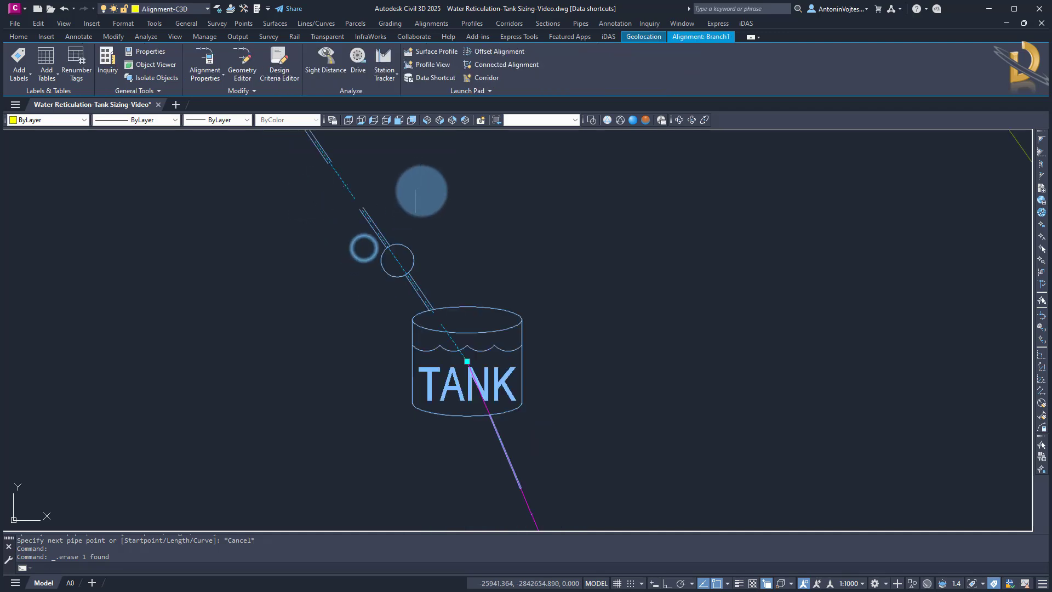
{"action": "scroll", "coordinate": [502, 515], "scroll_direction": "up", "scroll_amount": 5}
{"action": "scroll", "coordinate": [512, 504], "scroll_direction": "down", "scroll_amount": 4}
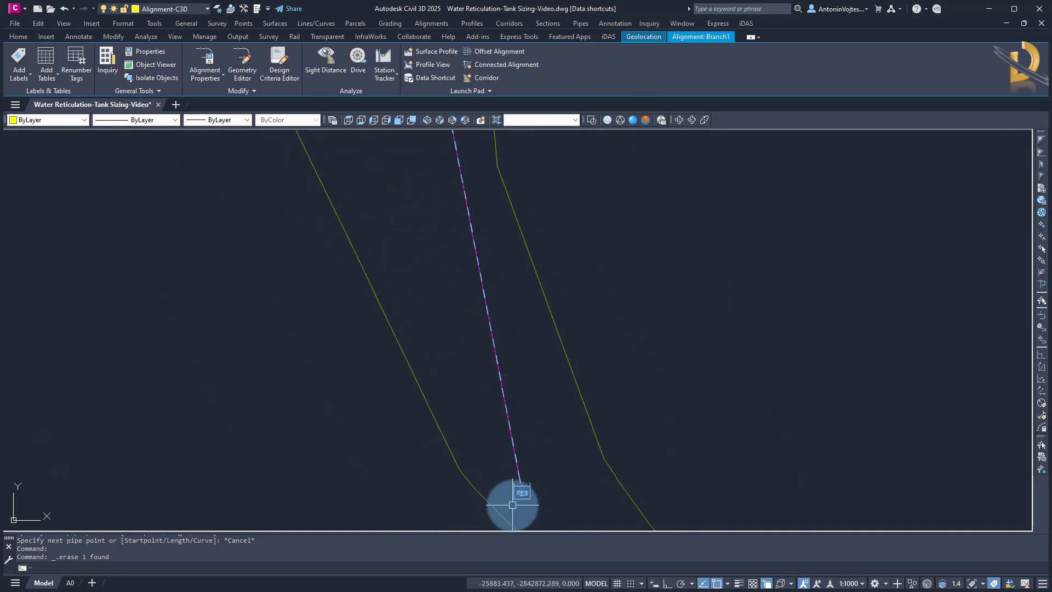
{"action": "middle_click_drag", "start_coordinate": [422, 250], "coordinate": [447, 425]}
{"action": "scroll", "coordinate": [420, 261], "scroll_direction": "up", "scroll_amount": 6}
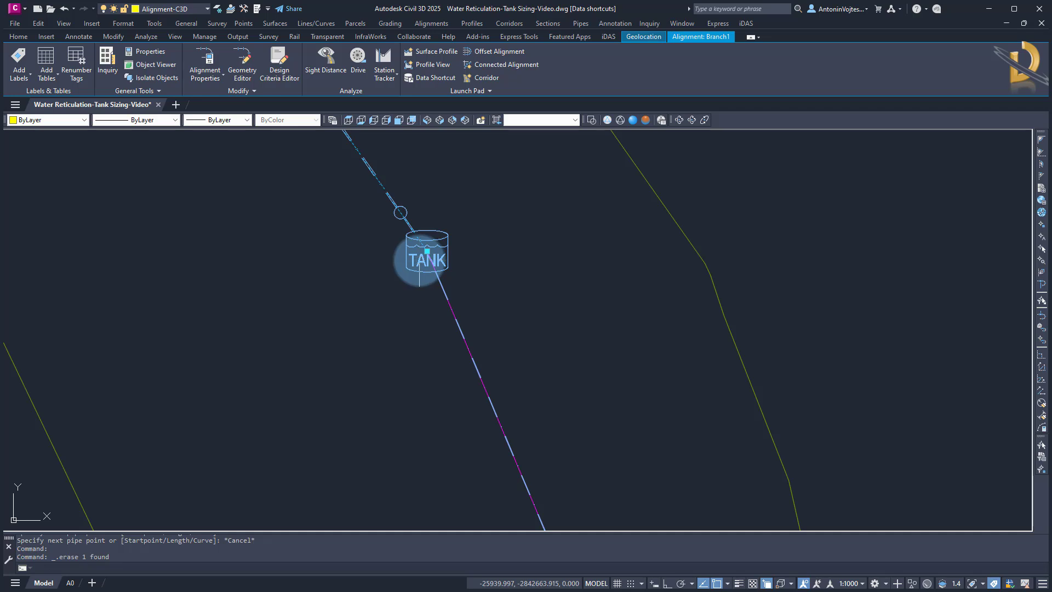
{"action": "scroll", "coordinate": [419, 262], "scroll_direction": "down", "scroll_amount": 4}
{"action": "right_click", "coordinate": [384, 284]}
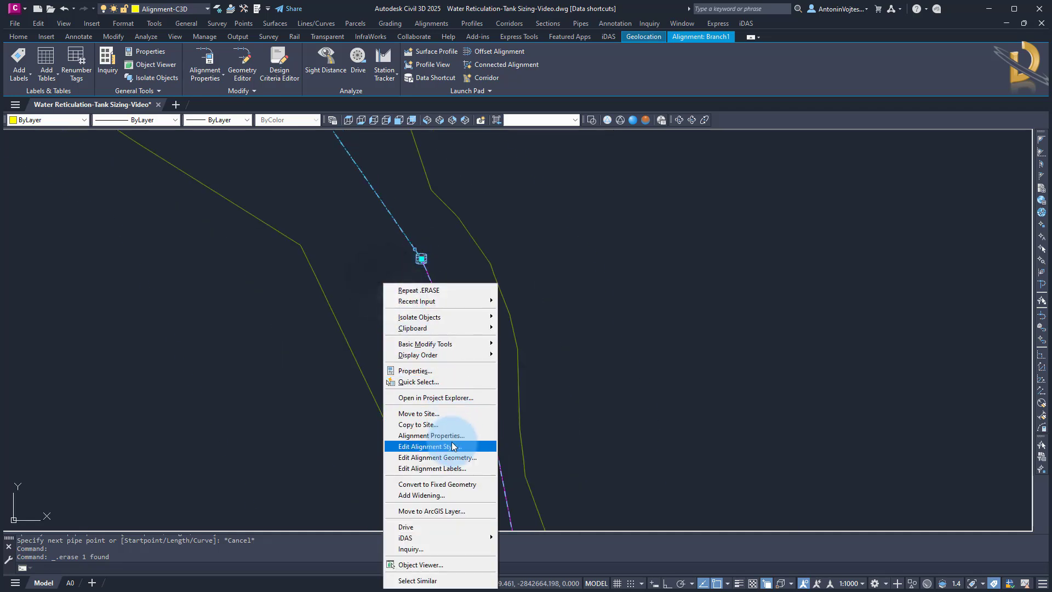
{"action": "left_click", "coordinate": [437, 457]}
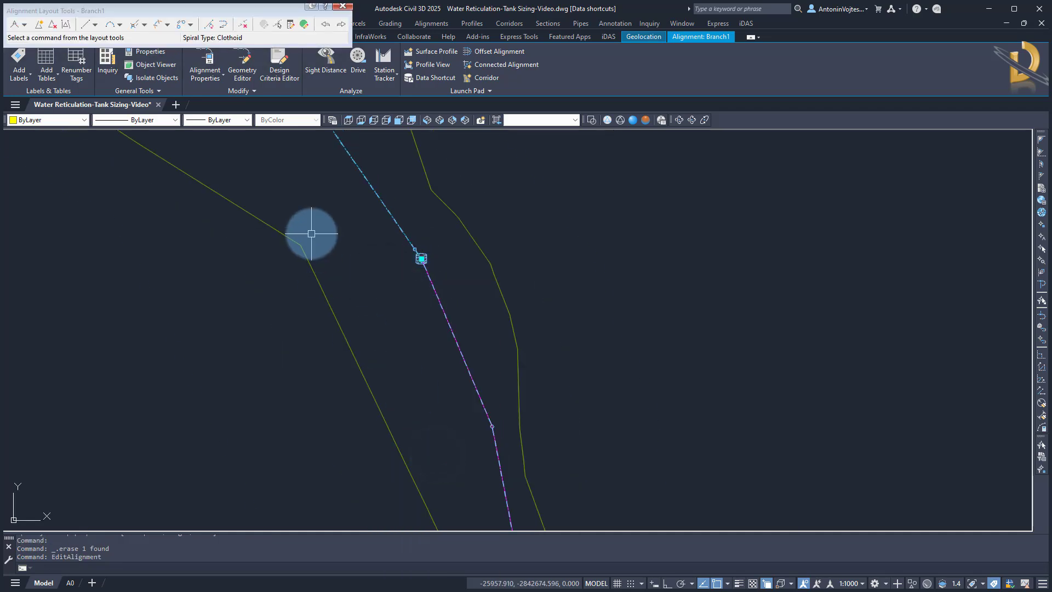
Stretch the Branch1 alignment's end point from the tank down to the reservoir with object snap off
{"action": "scroll", "coordinate": [484, 422], "scroll_direction": "up", "scroll_amount": 3}
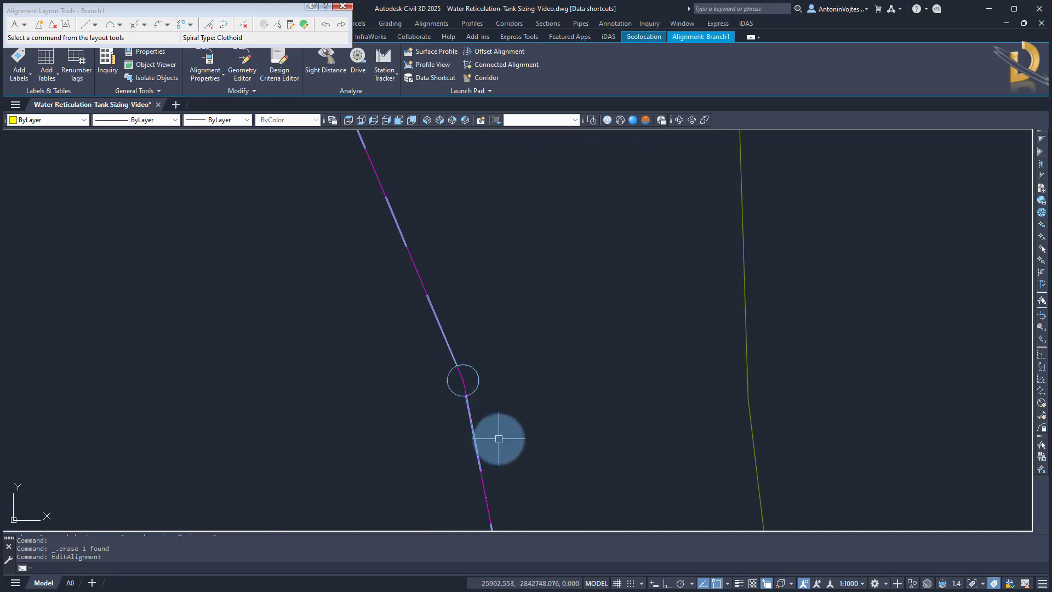
{"action": "left_click", "coordinate": [475, 378]}
{"action": "scroll", "coordinate": [517, 258], "scroll_direction": "down", "scroll_amount": 5}
{"action": "middle_click_drag", "start_coordinate": [552, 477], "coordinate": [526, 319]}
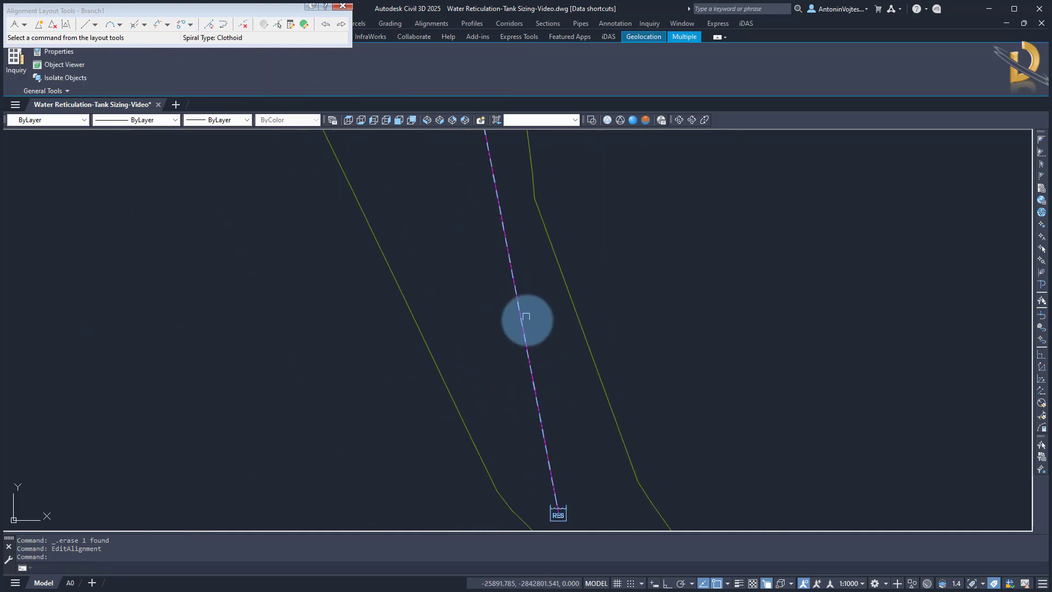
{"action": "left_click", "coordinate": [568, 511]}
{"action": "scroll", "coordinate": [578, 465], "scroll_direction": "down", "scroll_amount": 5}
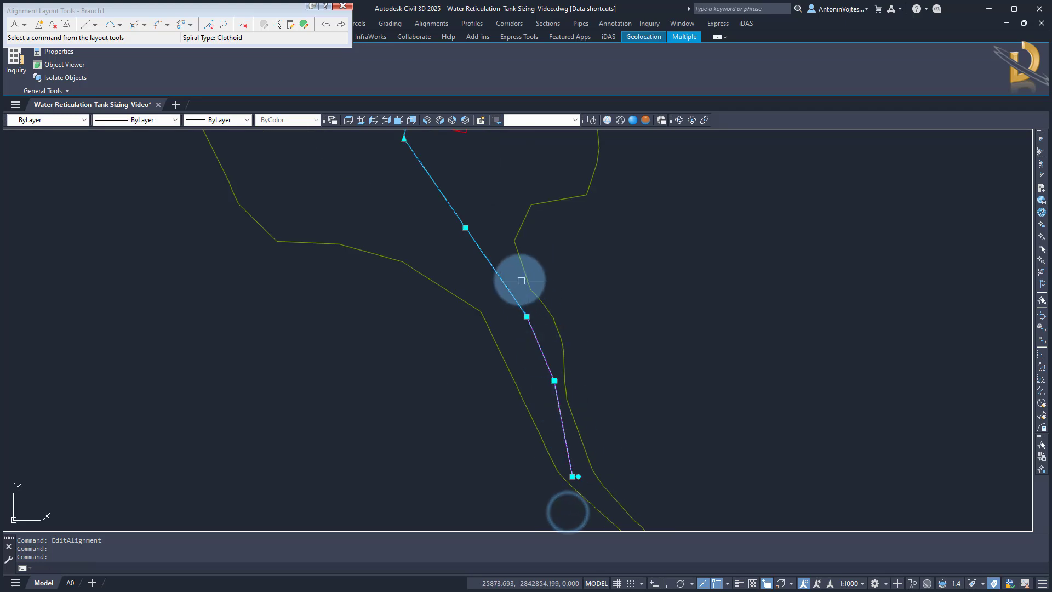
{"action": "scroll", "coordinate": [531, 316], "scroll_direction": "up", "scroll_amount": 9}
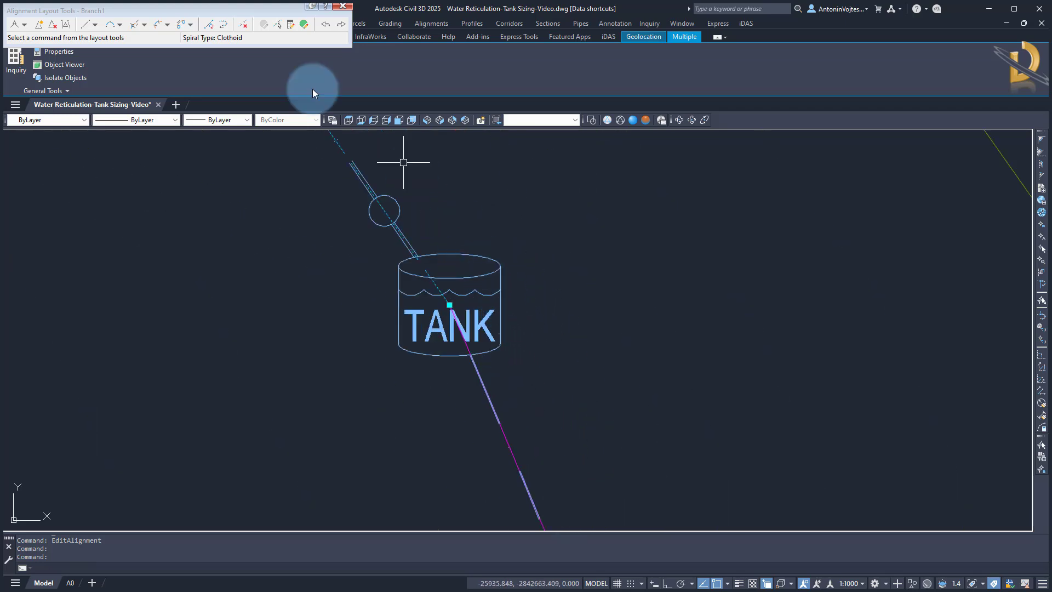
{"action": "left_click", "coordinate": [60, 43]}
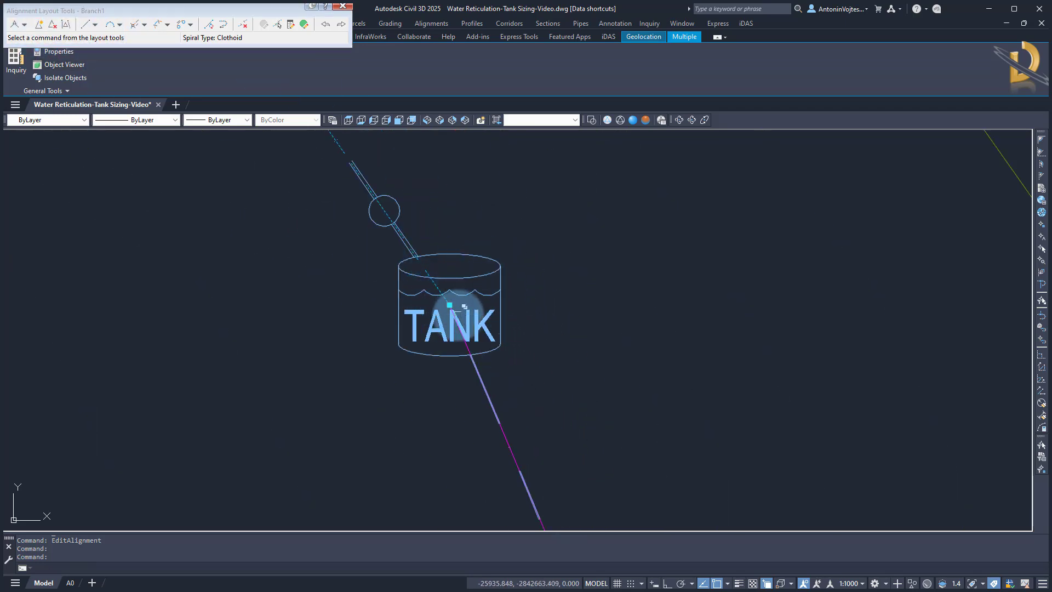
{"action": "left_click", "coordinate": [449, 305]}
{"action": "scroll", "coordinate": [375, 423], "scroll_direction": "down", "scroll_amount": 5}
{"action": "scroll", "coordinate": [453, 251], "scroll_direction": "up", "scroll_amount": 5}
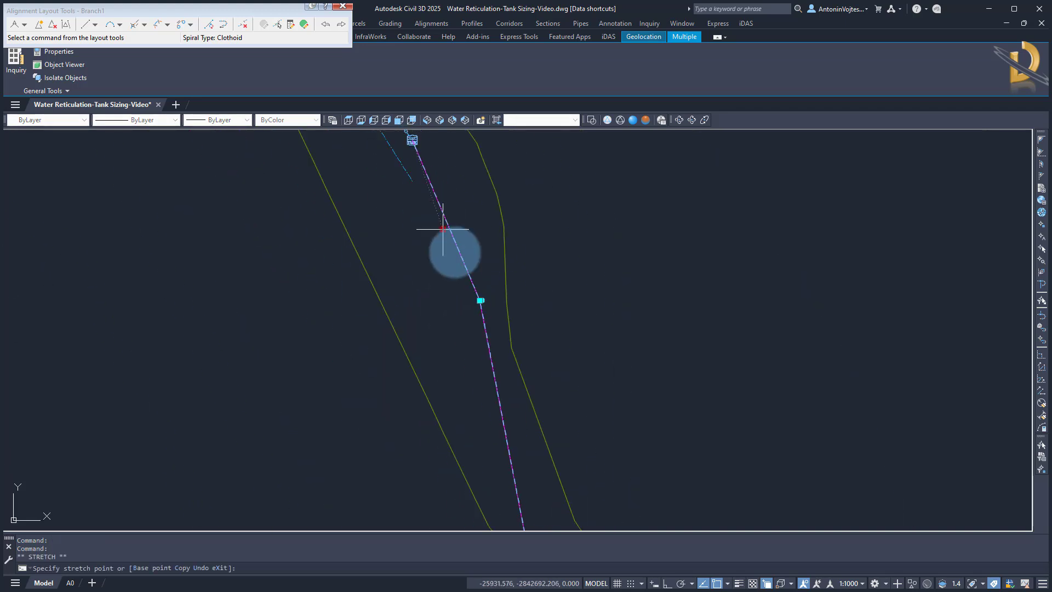
{"action": "middle_click_drag", "start_coordinate": [491, 421], "coordinate": [503, 281]}
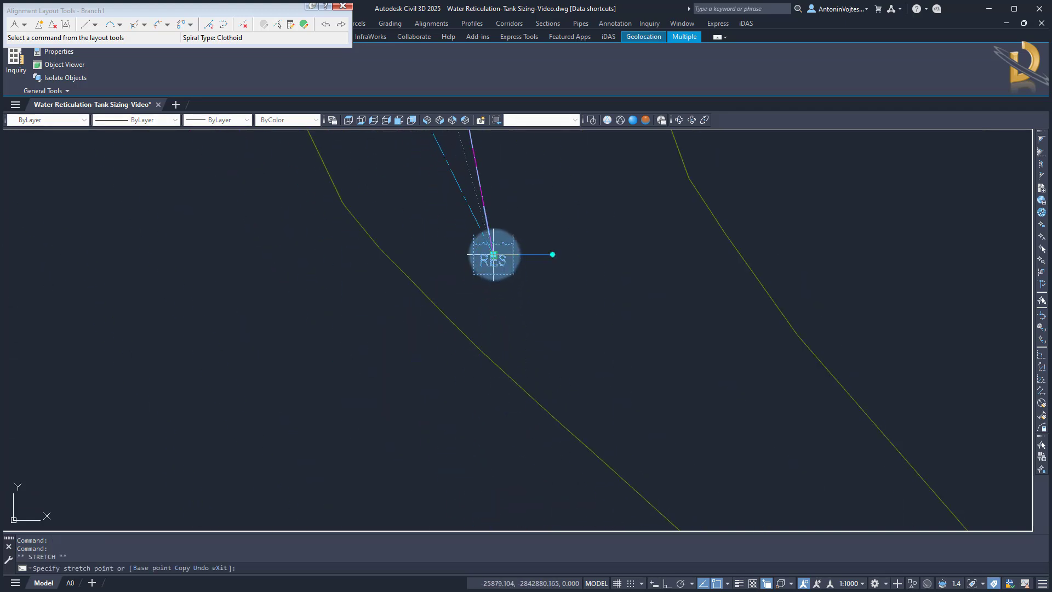
{"action": "scroll", "coordinate": [493, 254], "scroll_direction": "up", "scroll_amount": 8}
{"action": "key", "text": "F3"}
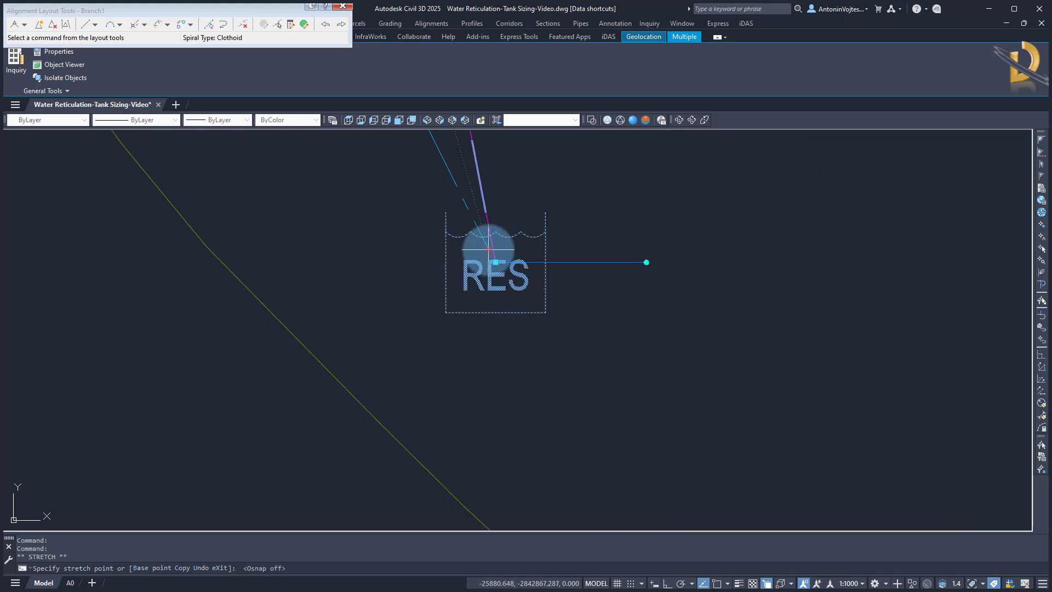
{"action": "left_click", "coordinate": [503, 292]}
{"action": "scroll", "coordinate": [542, 423], "scroll_direction": "down", "scroll_amount": 12}
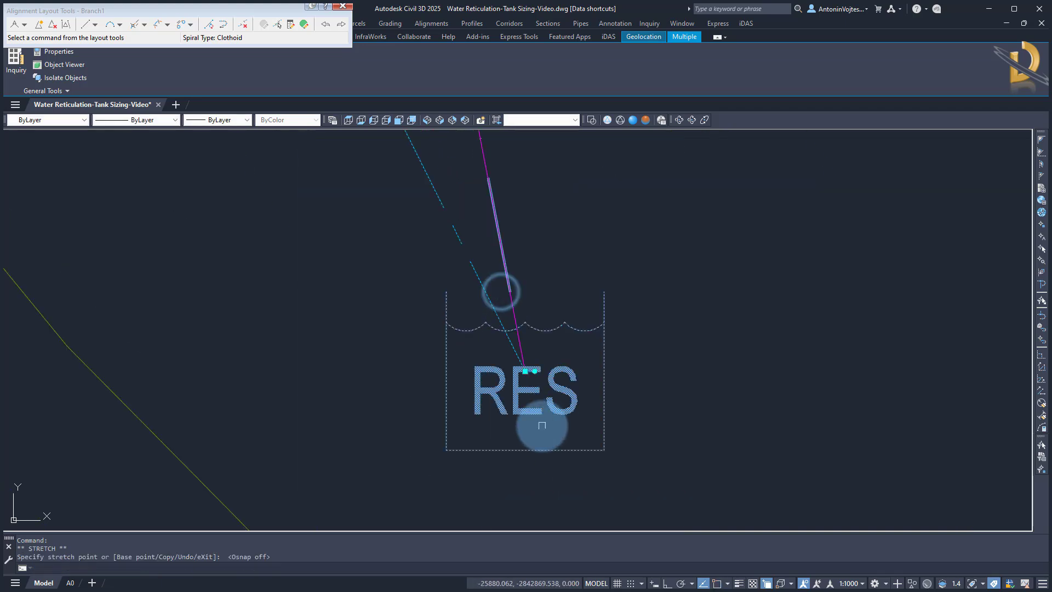
{"action": "middle_click_drag", "start_coordinate": [490, 324], "coordinate": [488, 369]}
{"action": "scroll", "coordinate": [495, 308], "scroll_direction": "up", "scroll_amount": 5}
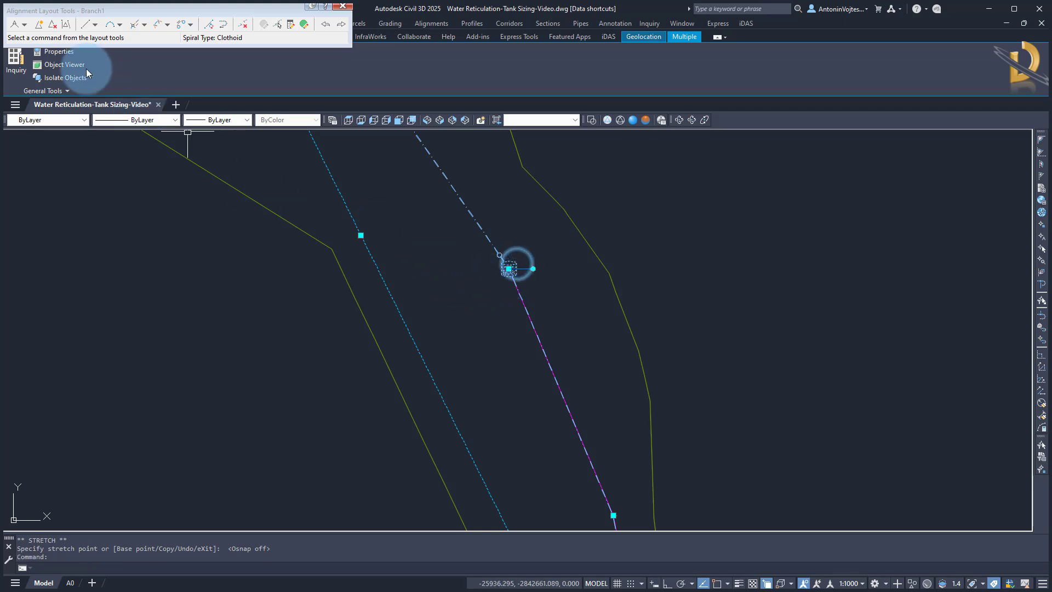
Insert a PI on the Branch1 alignment at the tank location
{"action": "left_click", "coordinate": [39, 25]}
{"action": "scroll", "coordinate": [511, 272], "scroll_direction": "up", "scroll_amount": 6}
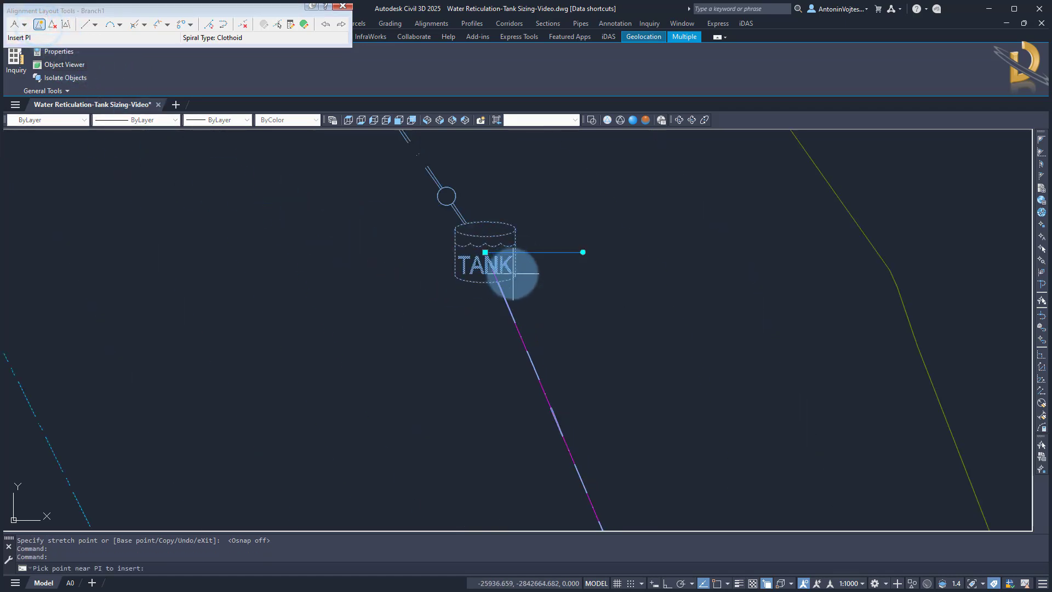
{"action": "left_click", "coordinate": [484, 252]}
{"action": "scroll", "coordinate": [320, 235], "scroll_direction": "down", "scroll_amount": 6}
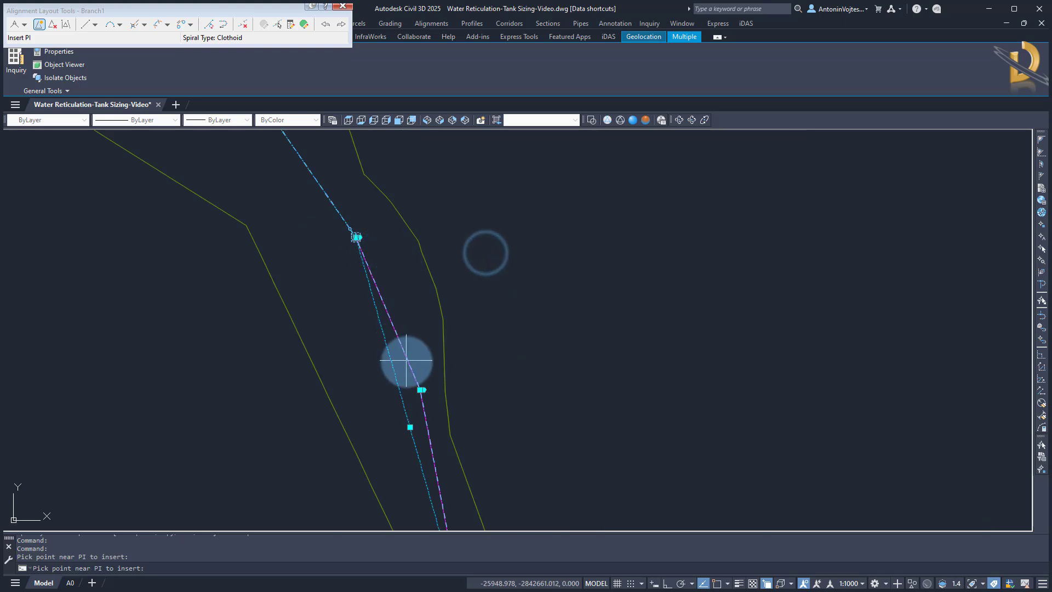
Place the PI near the tank on the Branch1 alignment, then close the alignment layout tools
{"action": "scroll", "coordinate": [418, 387], "scroll_direction": "up", "scroll_amount": 6}
{"action": "left_click", "coordinate": [428, 401]}
{"action": "scroll", "coordinate": [451, 274], "scroll_direction": "down", "scroll_amount": 3}
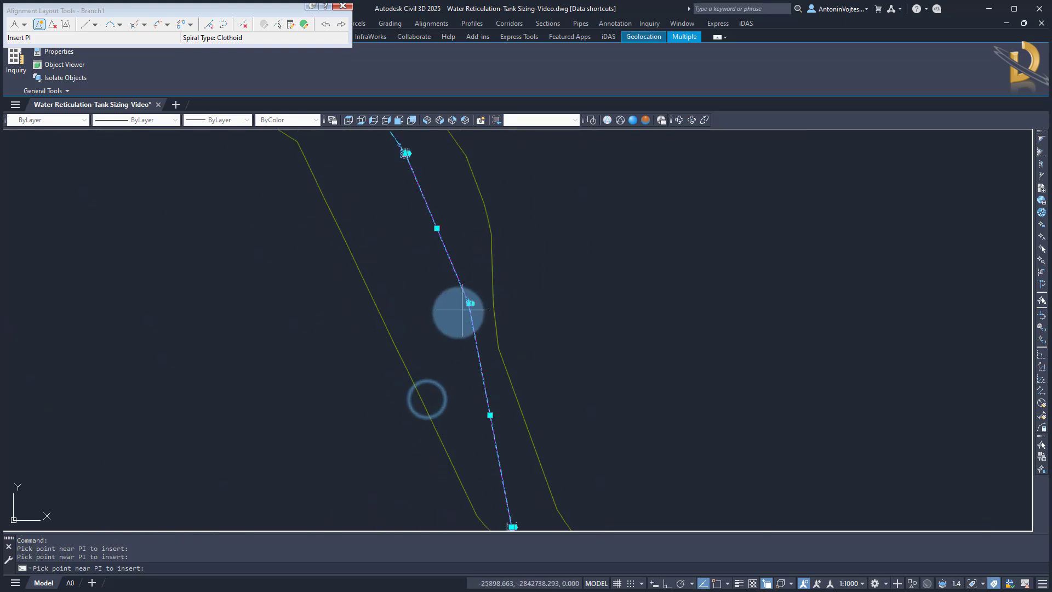
{"action": "key", "text": "Escape"}
{"action": "left_click", "coordinate": [337, 27]}
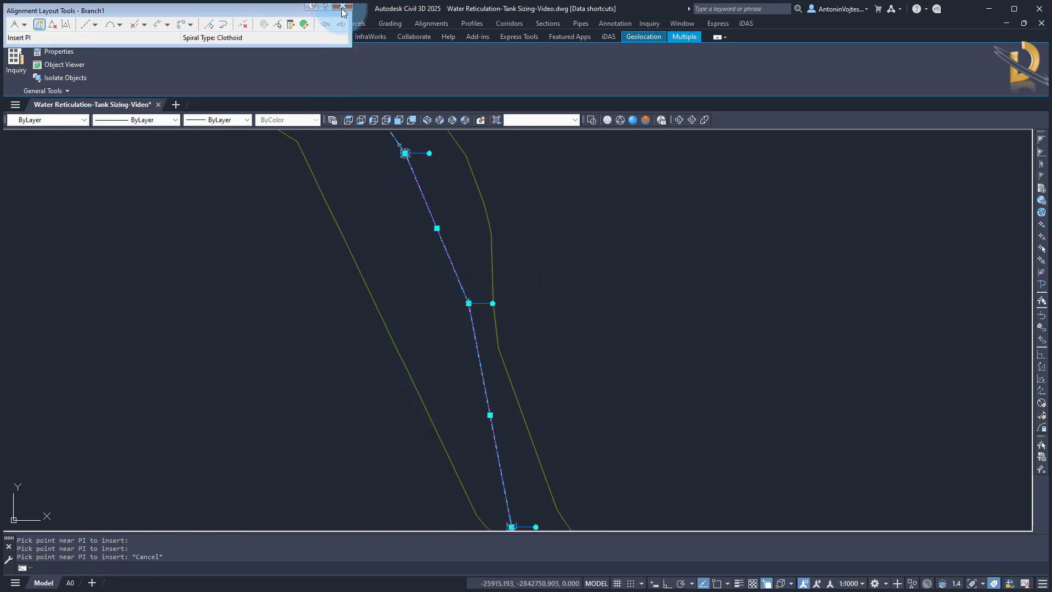
{"action": "left_click", "coordinate": [343, 11]}
Draw the Water network parts in the selected profile view
{"action": "scroll", "coordinate": [466, 314], "scroll_direction": "down", "scroll_amount": 3}
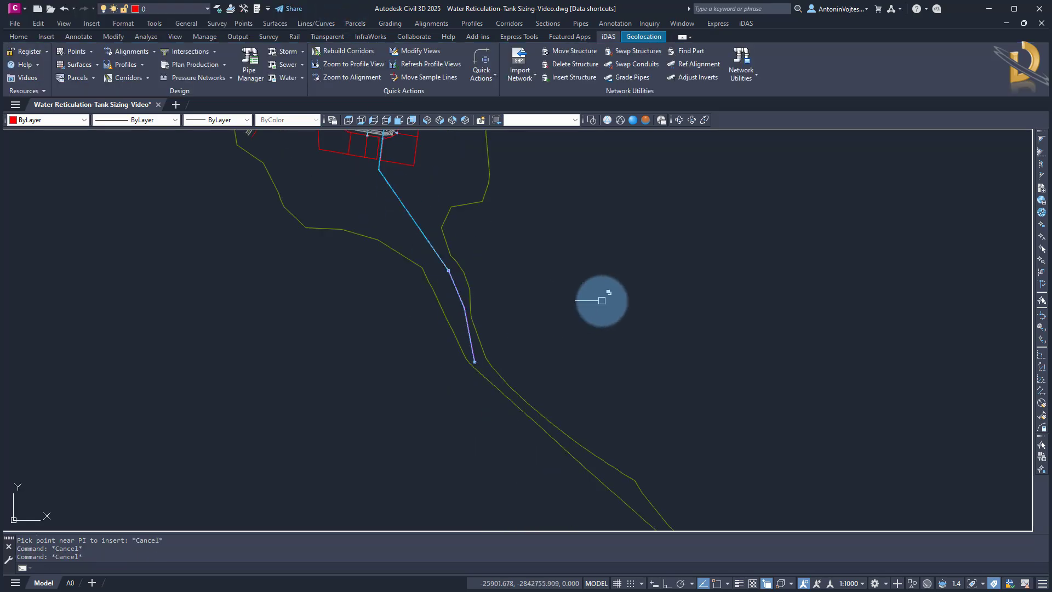
{"action": "middle_click_drag", "start_coordinate": [669, 263], "coordinate": [507, 379]}
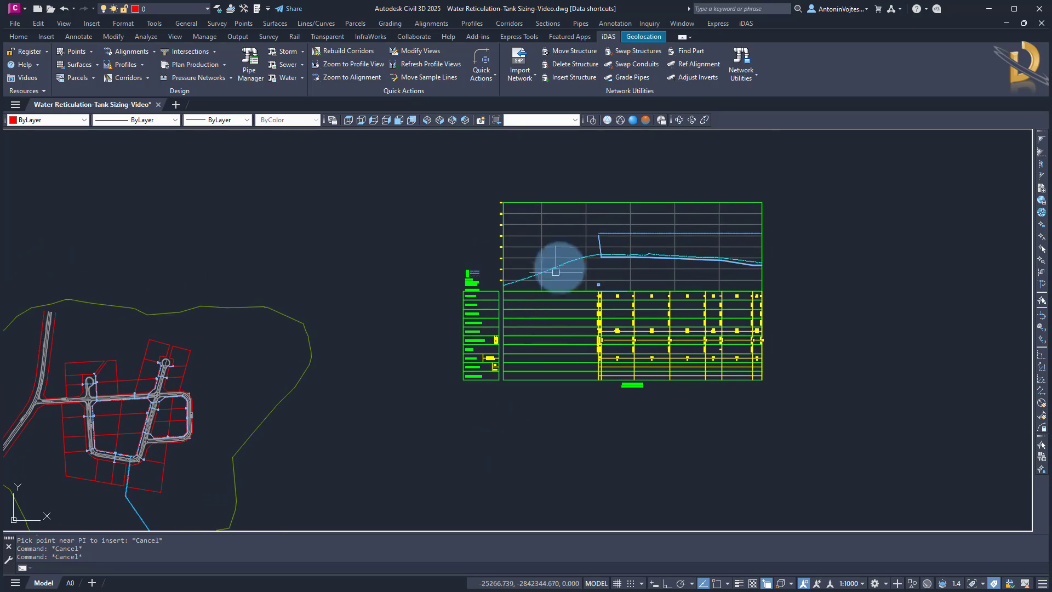
{"action": "scroll", "coordinate": [602, 265], "scroll_direction": "up", "scroll_amount": 5}
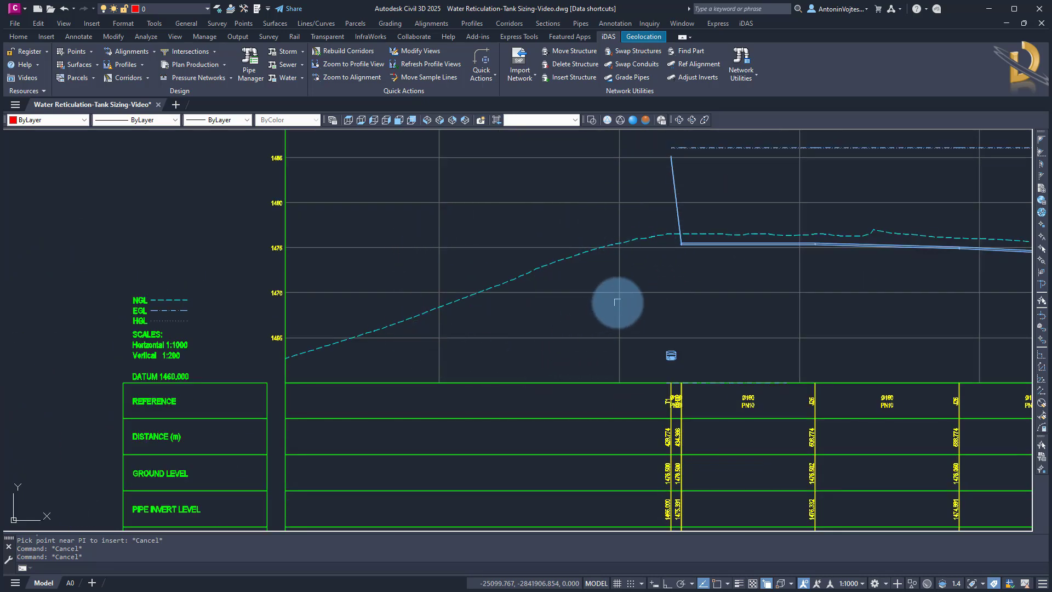
{"action": "scroll", "coordinate": [622, 300], "scroll_direction": "down", "scroll_amount": 3}
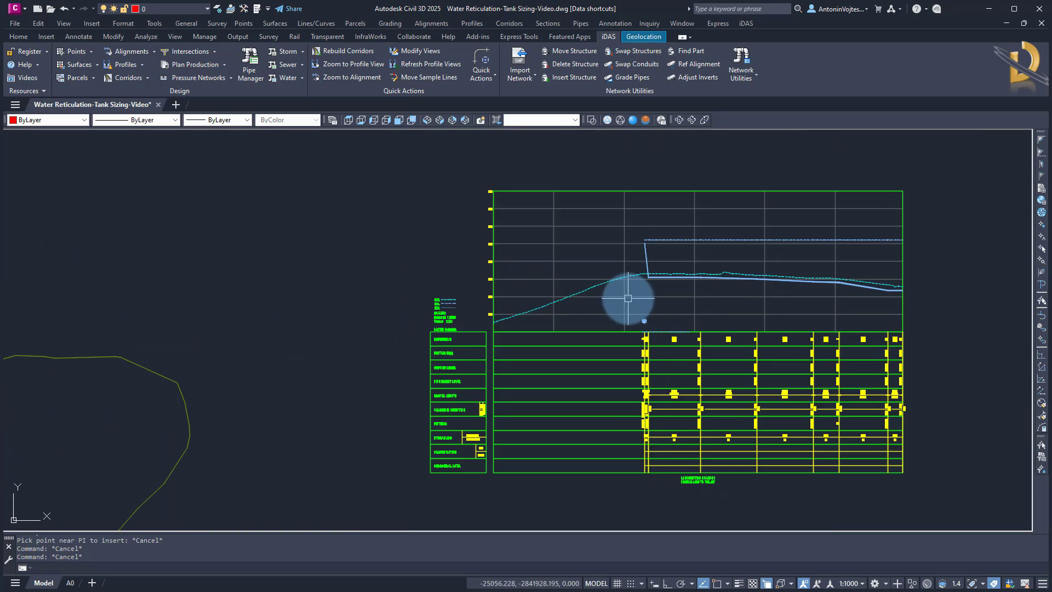
{"action": "left_click", "coordinate": [141, 65]}
{"action": "left_click", "coordinate": [138, 317]}
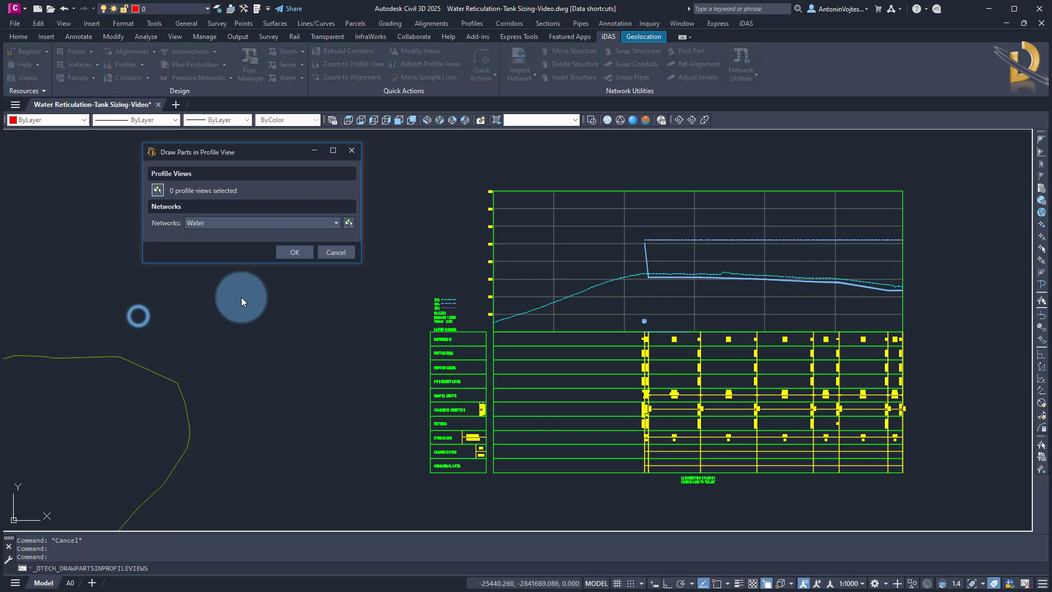
{"action": "left_click", "coordinate": [156, 190]}
{"action": "left_click", "coordinate": [493, 206]}
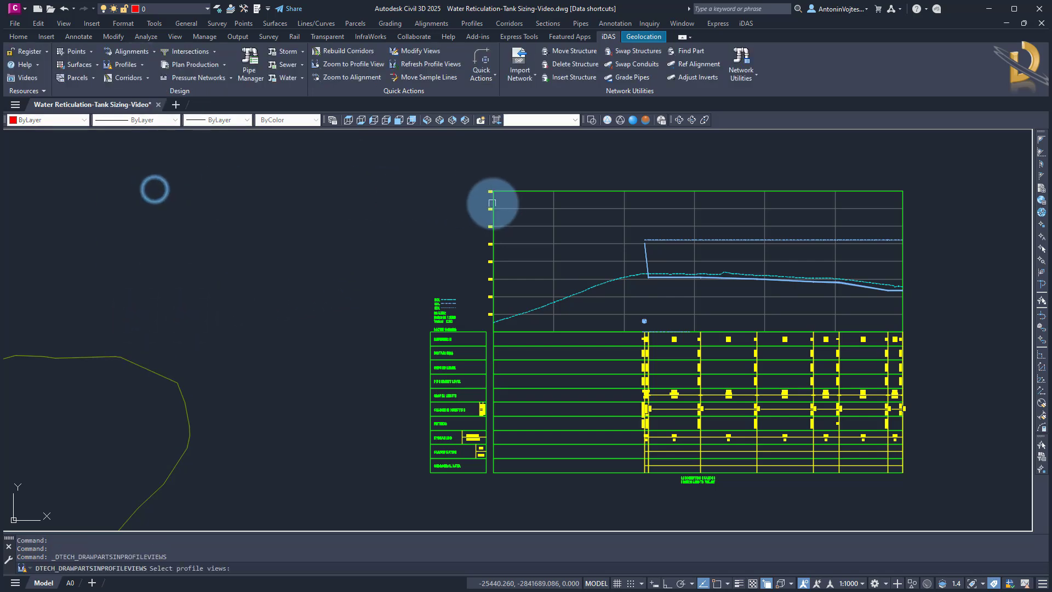
{"action": "right_click", "coordinate": [322, 217]}
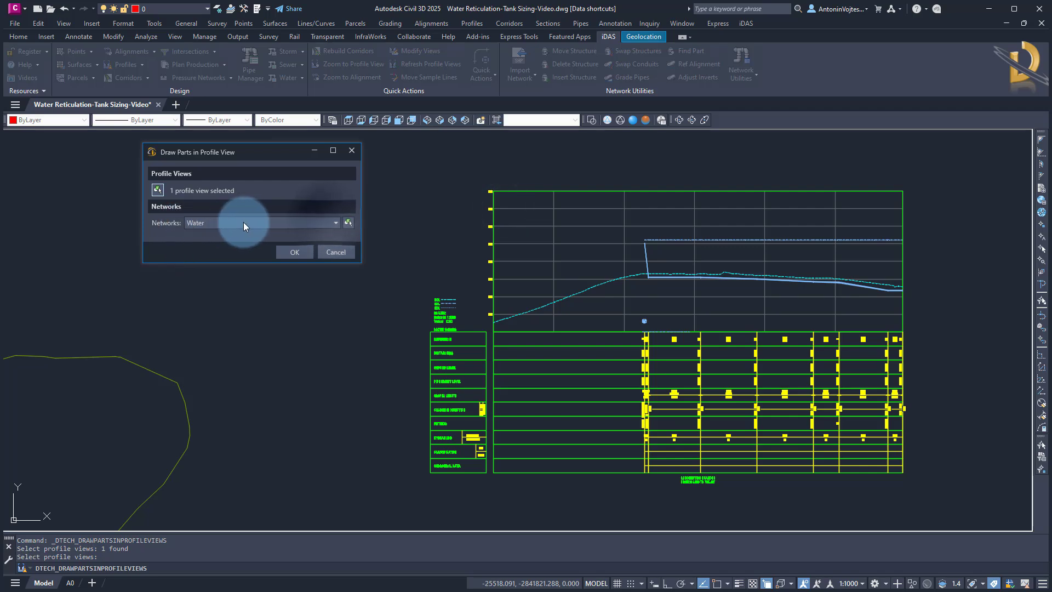
{"action": "left_click", "coordinate": [294, 252]}
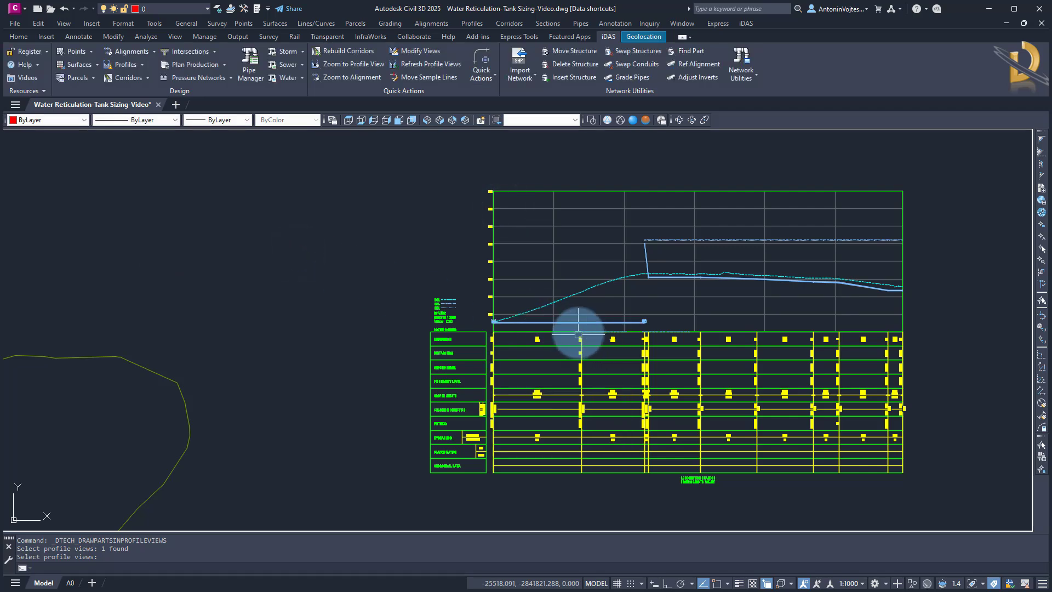
Stretch the end of the pipe from MH27 in the profile view up to the base of the tank
{"action": "scroll", "coordinate": [635, 332], "scroll_direction": "up", "scroll_amount": 5}
{"action": "middle_click_drag", "start_coordinate": [646, 330], "coordinate": [452, 430]}
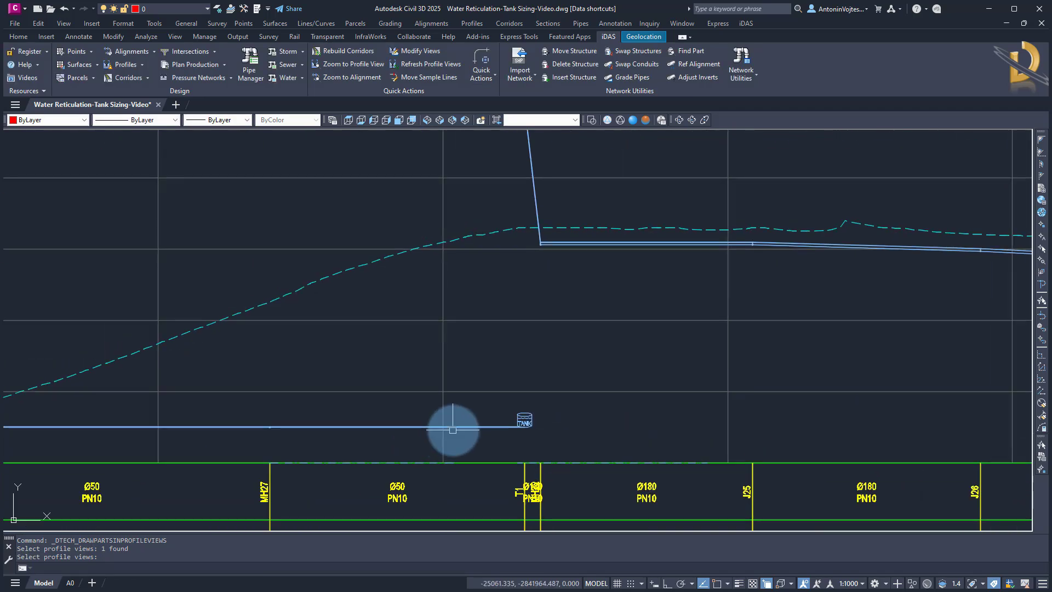
{"action": "left_click", "coordinate": [481, 426]}
{"action": "scroll", "coordinate": [512, 426], "scroll_direction": "up", "scroll_amount": 3}
{"action": "scroll", "coordinate": [511, 425], "scroll_direction": "down", "scroll_amount": 3}
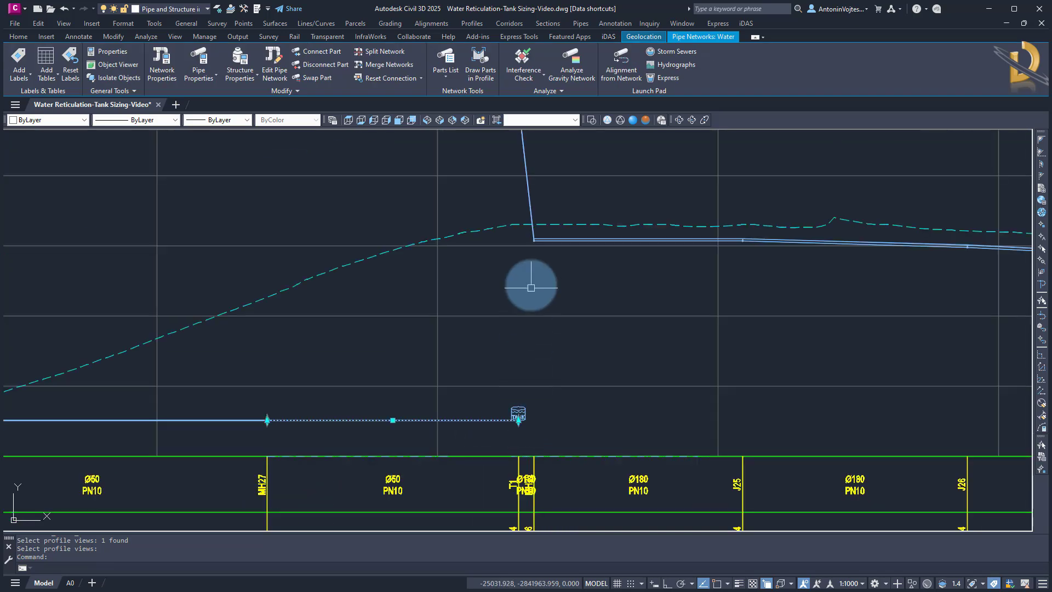
{"action": "scroll", "coordinate": [512, 432], "scroll_direction": "up", "scroll_amount": 6}
{"action": "middle_click_drag", "start_coordinate": [498, 266], "coordinate": [504, 304]}
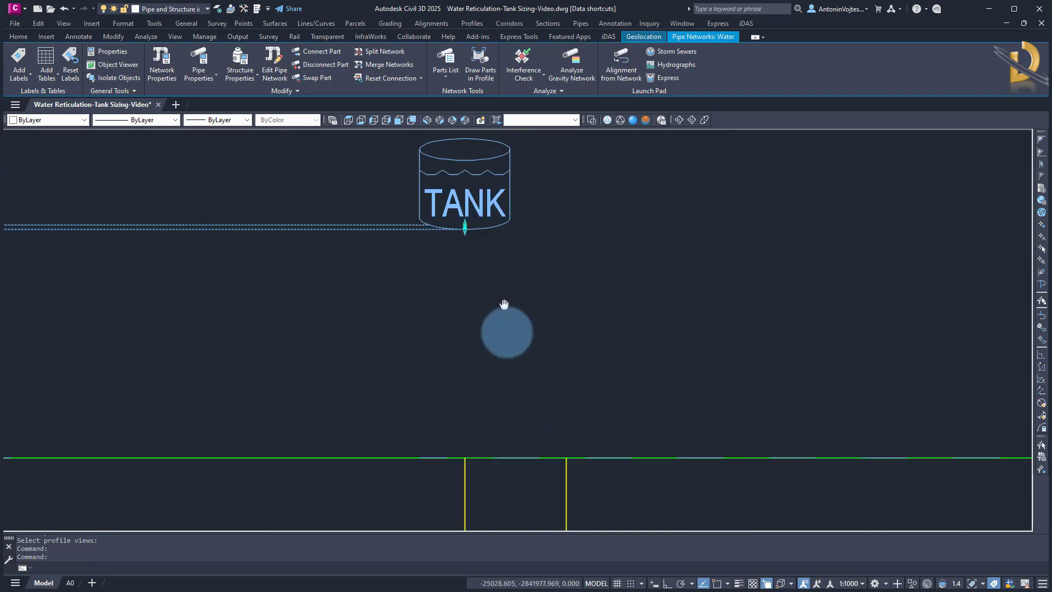
{"action": "scroll", "coordinate": [482, 305], "scroll_direction": "up", "scroll_amount": 6}
{"action": "left_click", "coordinate": [516, 280]}
{"action": "scroll", "coordinate": [496, 384], "scroll_direction": "down", "scroll_amount": 10}
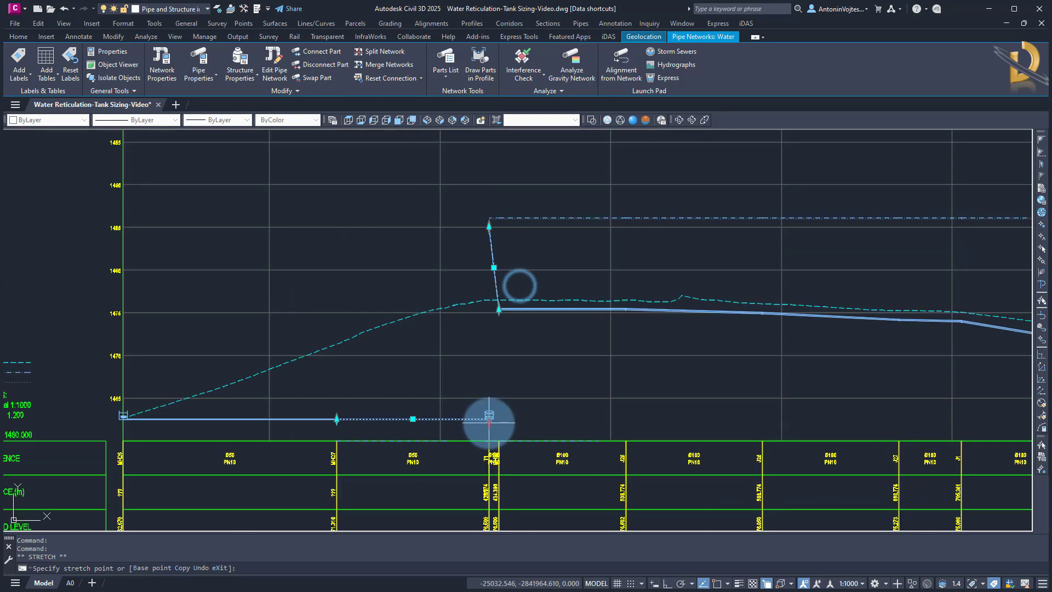
{"action": "scroll", "coordinate": [489, 422], "scroll_direction": "down", "scroll_amount": 1}
{"action": "scroll", "coordinate": [491, 294], "scroll_direction": "up", "scroll_amount": 7}
{"action": "scroll", "coordinate": [404, 459], "scroll_direction": "up", "scroll_amount": 4}
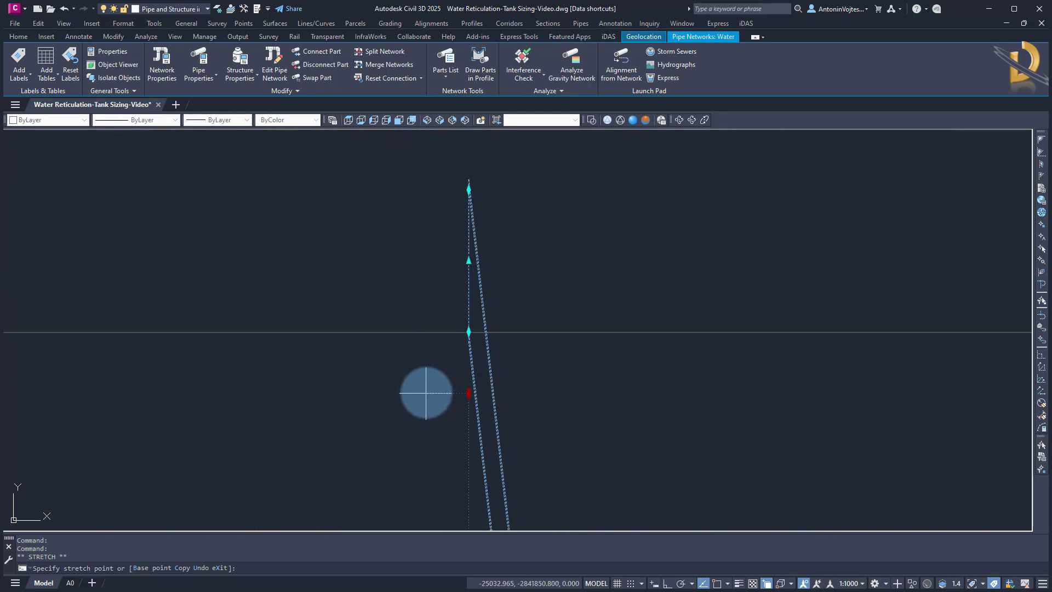
{"action": "scroll", "coordinate": [468, 331], "scroll_direction": "down", "scroll_amount": 3}
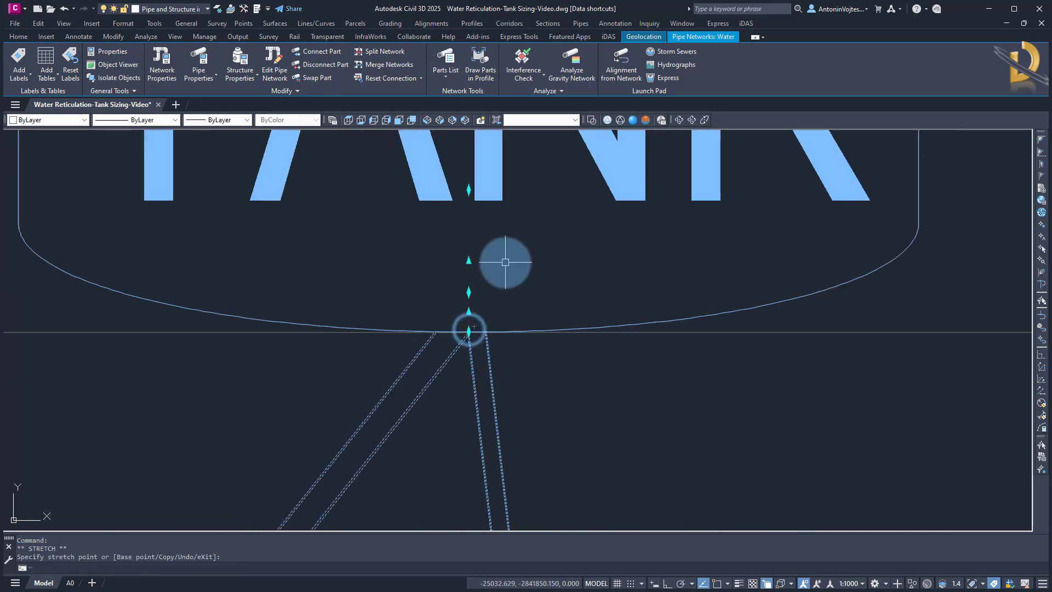
{"action": "scroll", "coordinate": [505, 263], "scroll_direction": "down", "scroll_amount": 2}
{"action": "left_click", "coordinate": [515, 301]}
{"action": "scroll", "coordinate": [514, 301], "scroll_direction": "down", "scroll_amount": 2}
{"action": "middle_click_drag", "start_coordinate": [499, 432], "coordinate": [629, 247]}
{"action": "scroll", "coordinate": [629, 246], "scroll_direction": "down", "scroll_amount": 2}
{"action": "scroll", "coordinate": [629, 247], "scroll_direction": "down", "scroll_amount": 2}
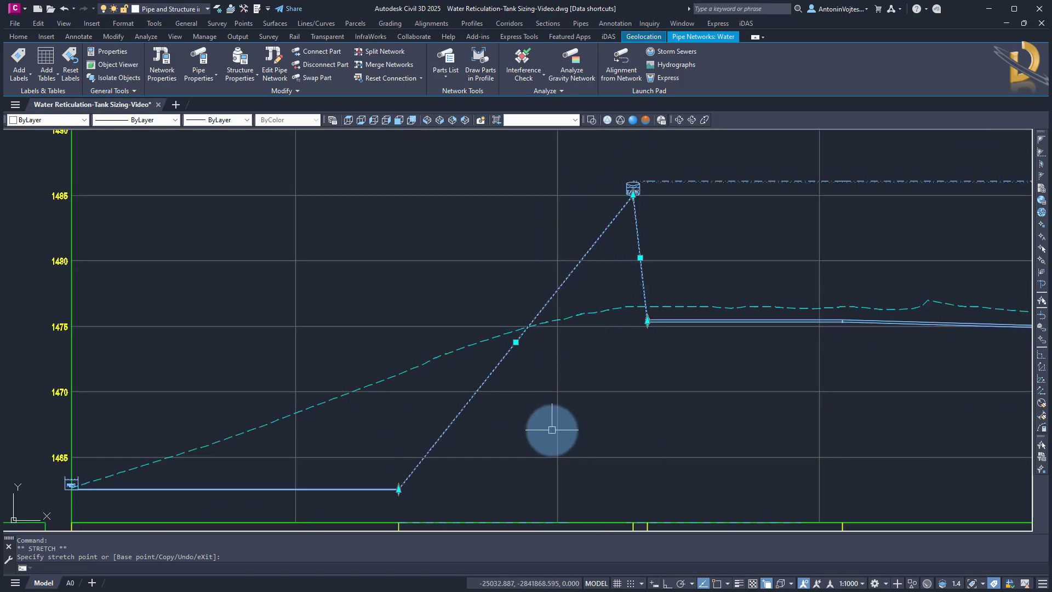
Stretch the ends of the pipe between the reservoir and MH27 in profile, raising the MH27 end and reattaching the reservoir end
{"action": "middle_click_drag", "start_coordinate": [550, 429], "coordinate": [610, 341]}
{"action": "left_click", "coordinate": [436, 400]}
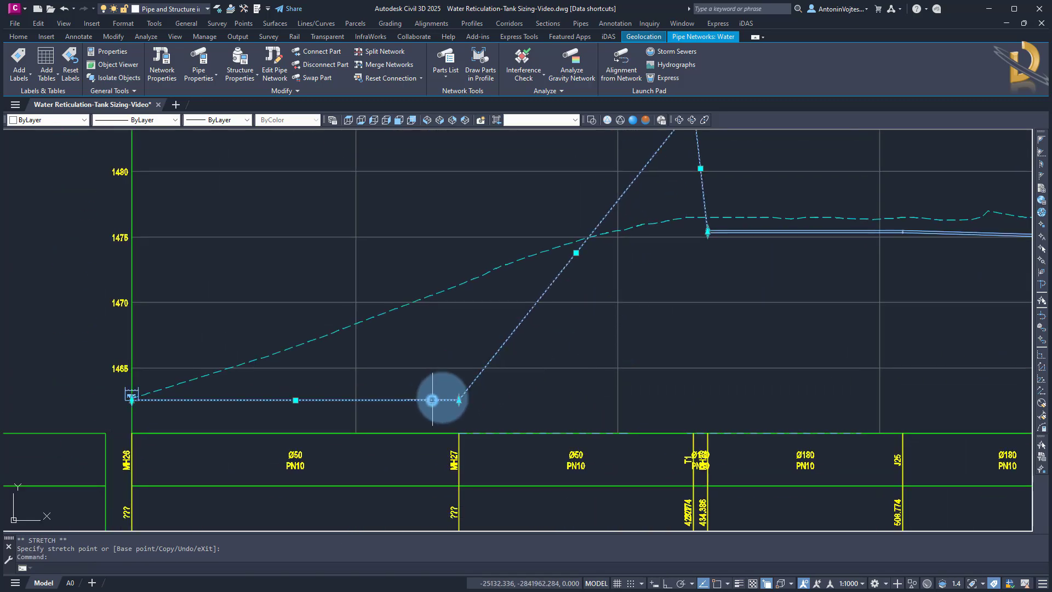
{"action": "scroll", "coordinate": [439, 393], "scroll_direction": "up", "scroll_amount": 5}
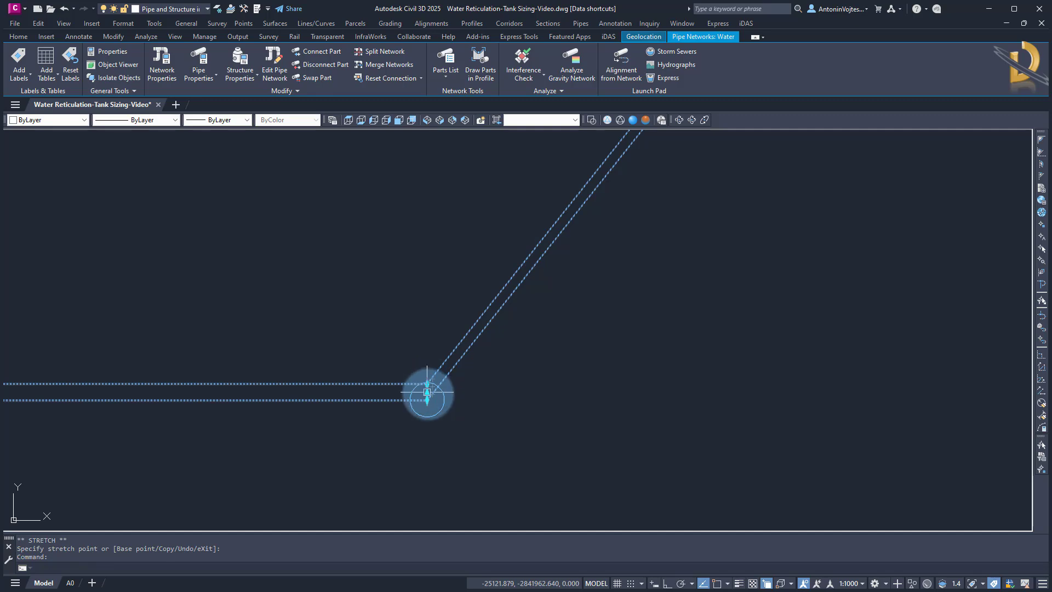
{"action": "scroll", "coordinate": [427, 384], "scroll_direction": "down", "scroll_amount": 4}
{"action": "left_click", "coordinate": [427, 403]}
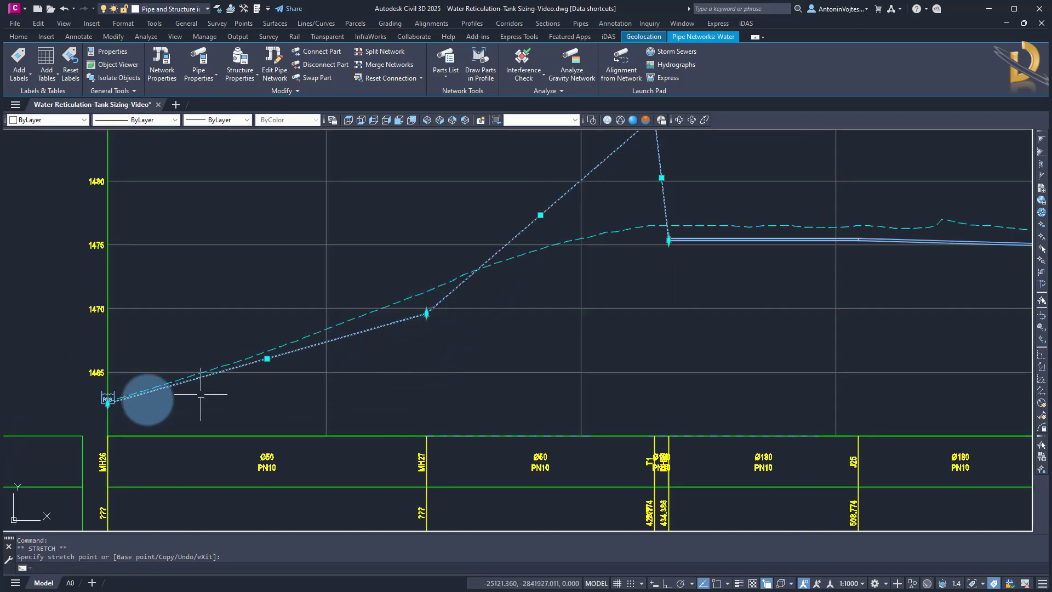
{"action": "scroll", "coordinate": [101, 408], "scroll_direction": "up", "scroll_amount": 6}
{"action": "scroll", "coordinate": [102, 409], "scroll_direction": "up", "scroll_amount": 2}
{"action": "left_click", "coordinate": [173, 371]}
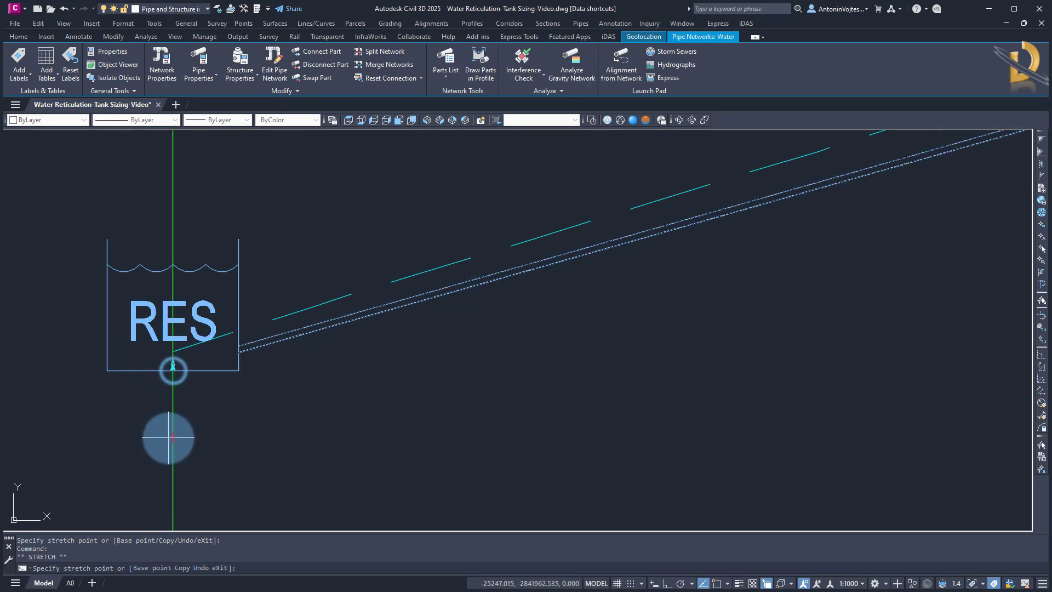
{"action": "left_click", "coordinate": [170, 441]}
{"action": "scroll", "coordinate": [218, 399], "scroll_direction": "down", "scroll_amount": 6}
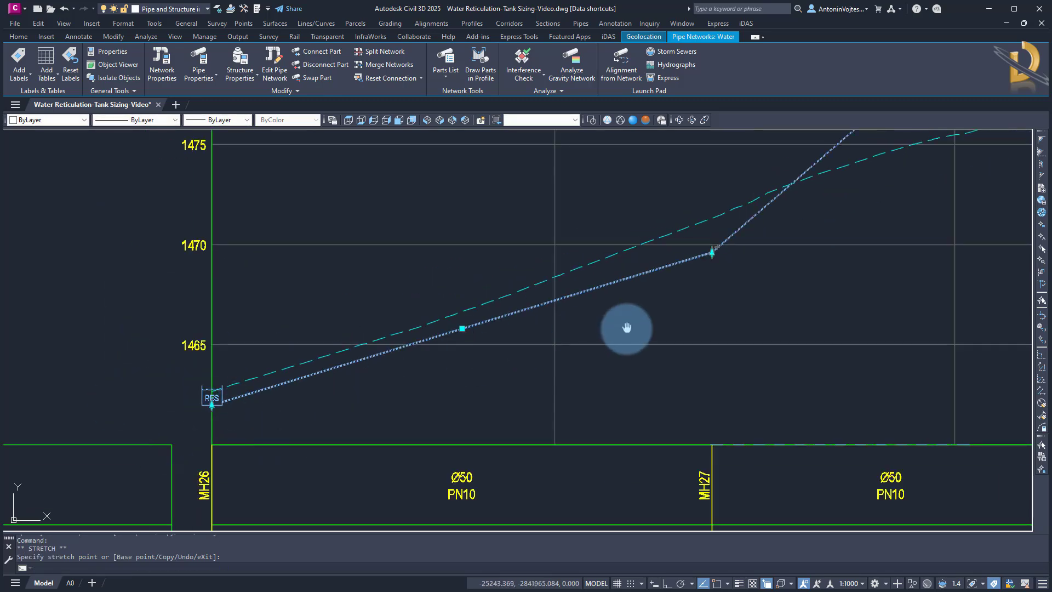
{"action": "middle_click_drag", "start_coordinate": [627, 328], "coordinate": [363, 434]}
{"action": "middle_click_drag", "start_coordinate": [561, 354], "coordinate": [393, 424]}
{"action": "key", "text": "Escape"}
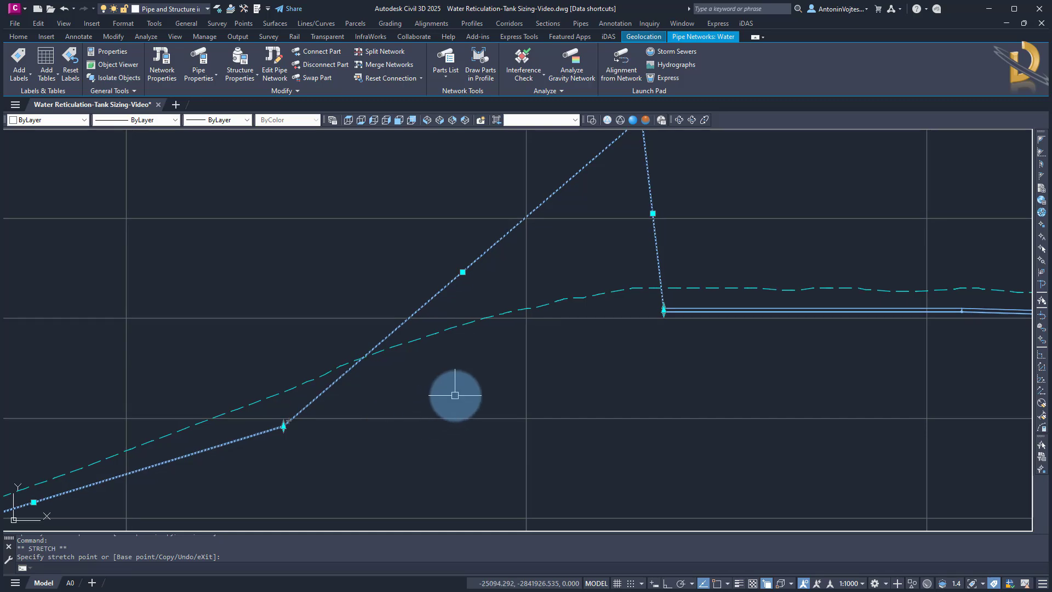
Insert a JUNCTION structure on the pipe just below the tank in the profile view, referencing its pipes to the alignment
{"action": "scroll", "coordinate": [465, 389], "scroll_direction": "down", "scroll_amount": 4}
{"action": "scroll", "coordinate": [527, 290], "scroll_direction": "up", "scroll_amount": 6}
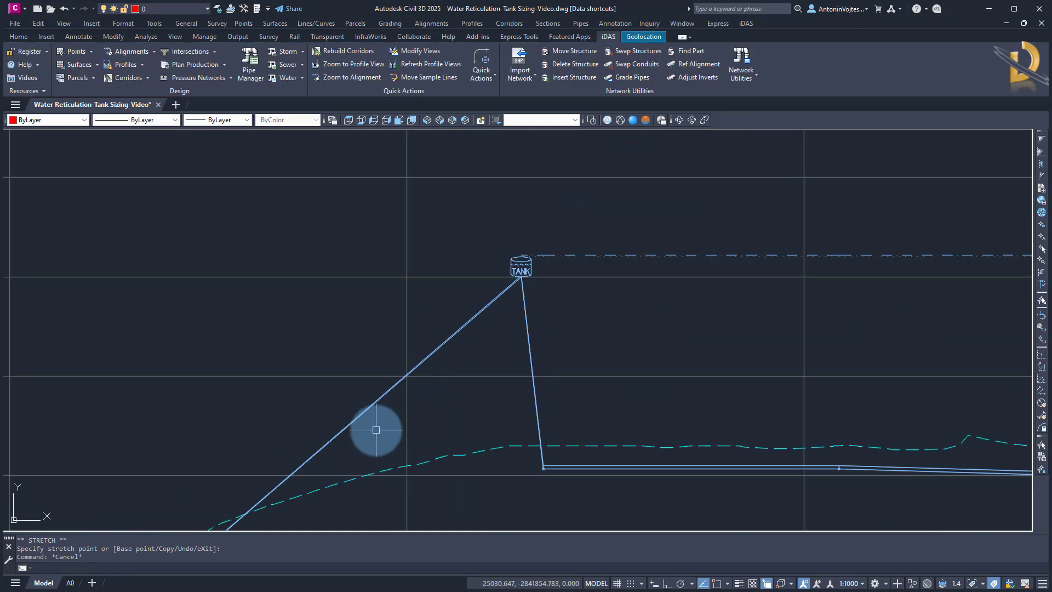
{"action": "middle_click_drag", "start_coordinate": [376, 430], "coordinate": [418, 317]}
{"action": "left_click", "coordinate": [560, 81]}
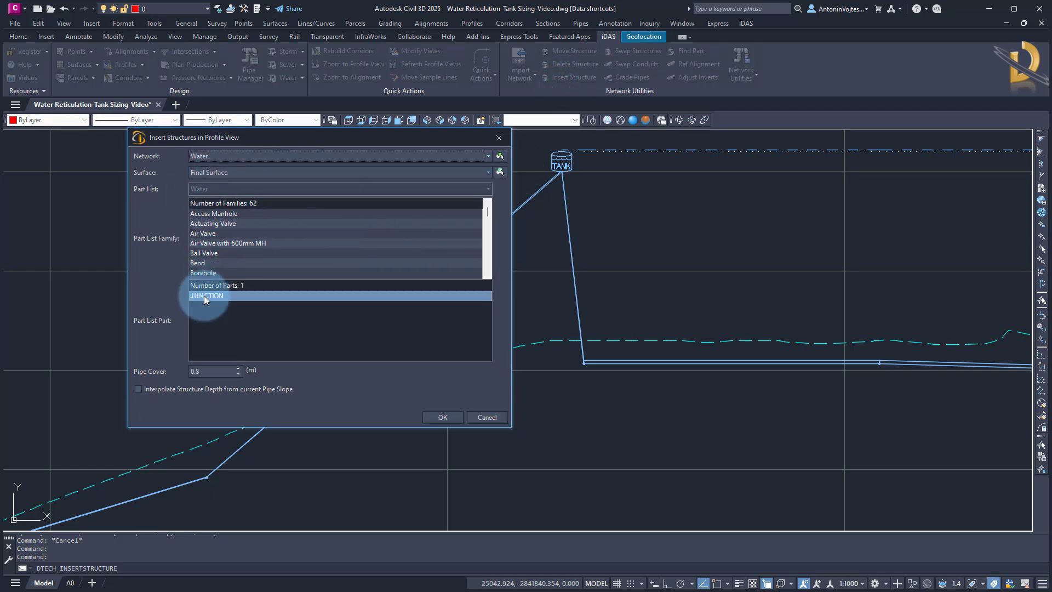
{"action": "double_click", "coordinate": [205, 370]}
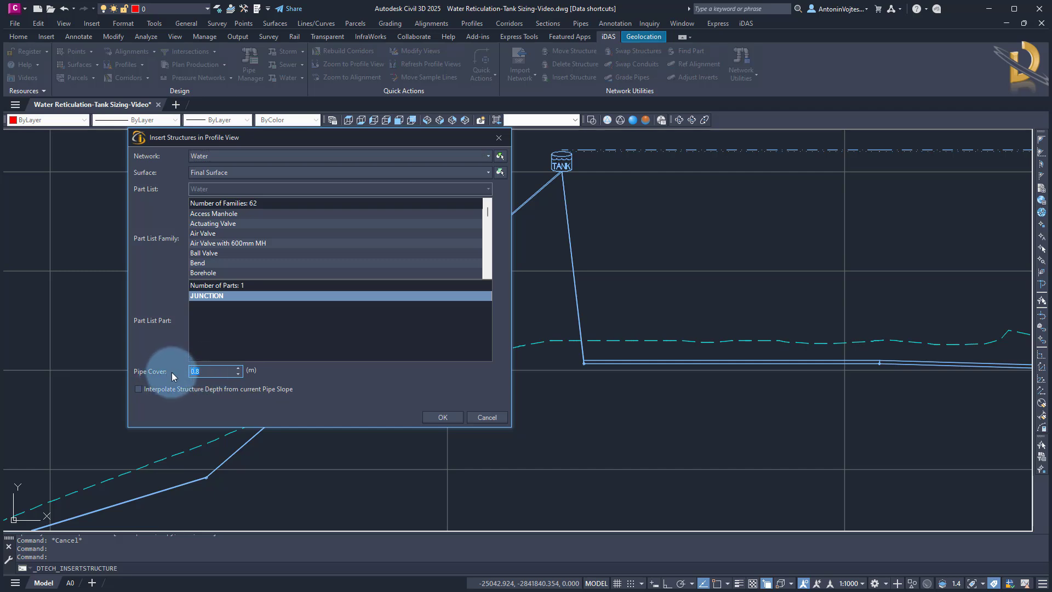
{"action": "left_click", "coordinate": [433, 420]}
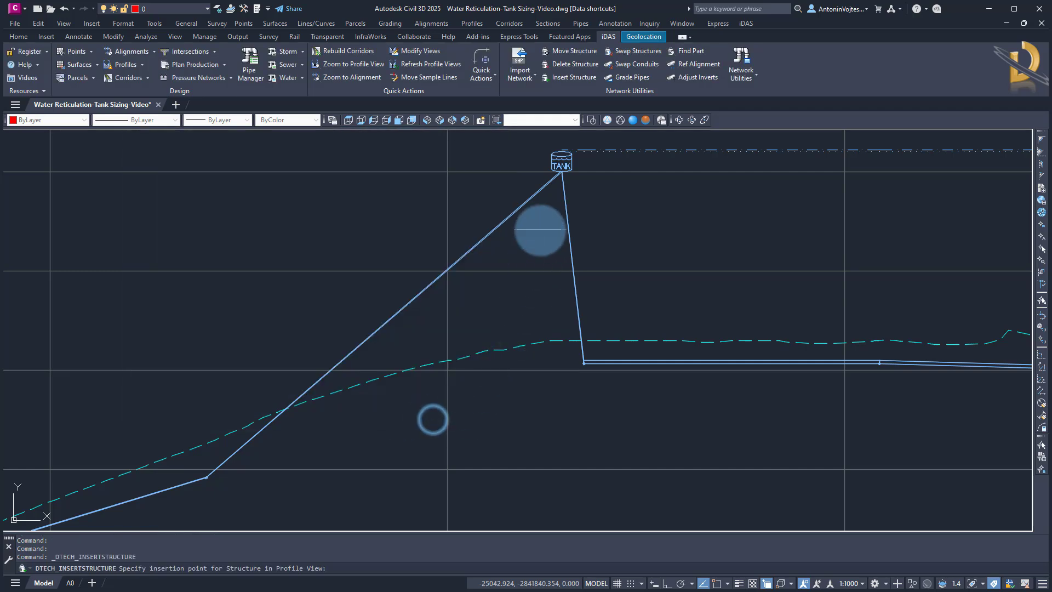
{"action": "left_click", "coordinate": [549, 184]}
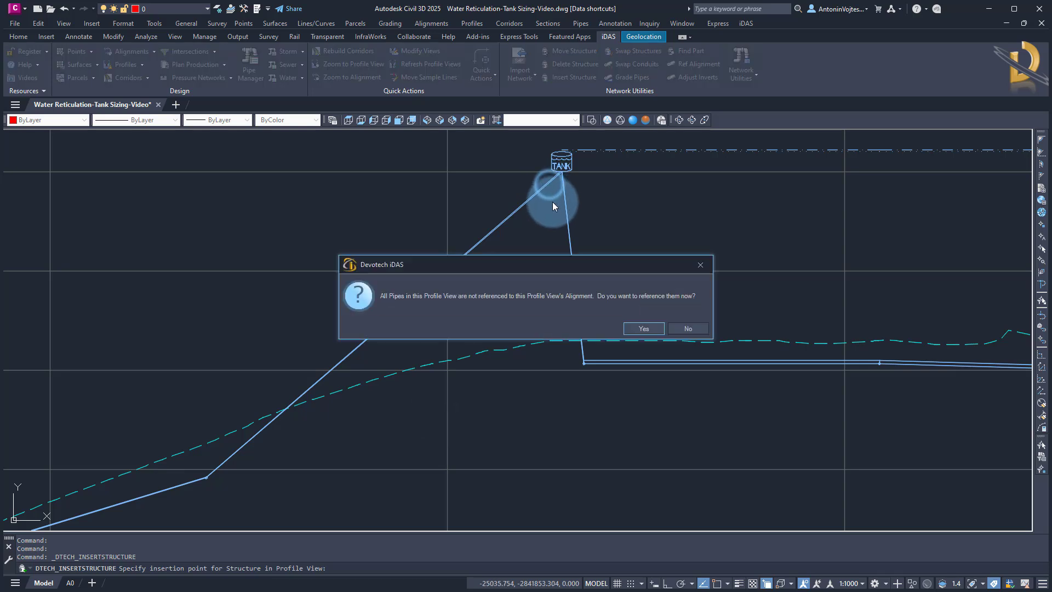
{"action": "left_click", "coordinate": [636, 332]}
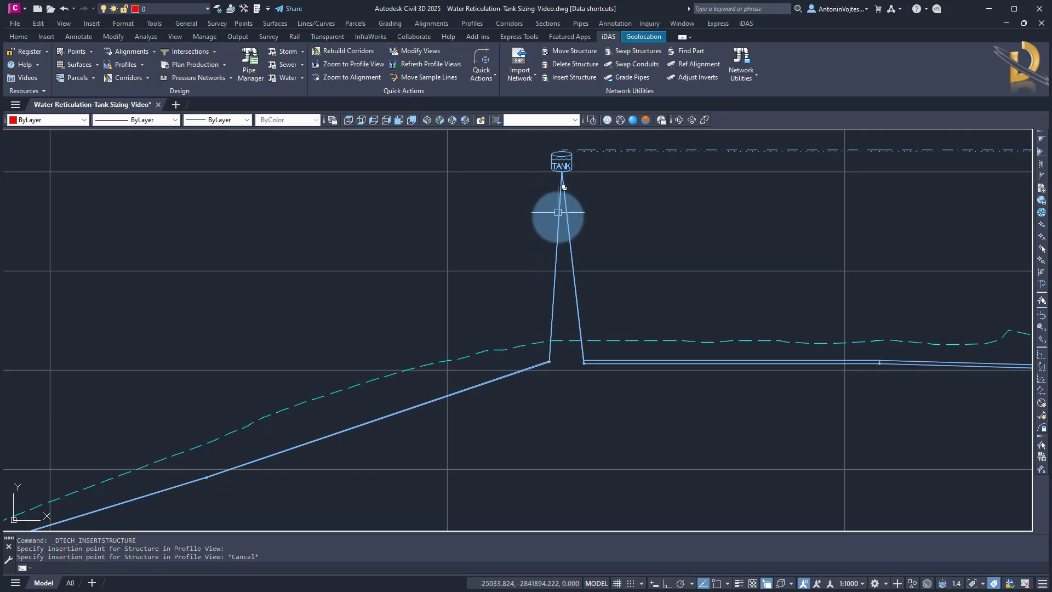
{"action": "key", "text": "Escape"}
{"action": "scroll", "coordinate": [556, 329], "scroll_direction": "down", "scroll_amount": 2}
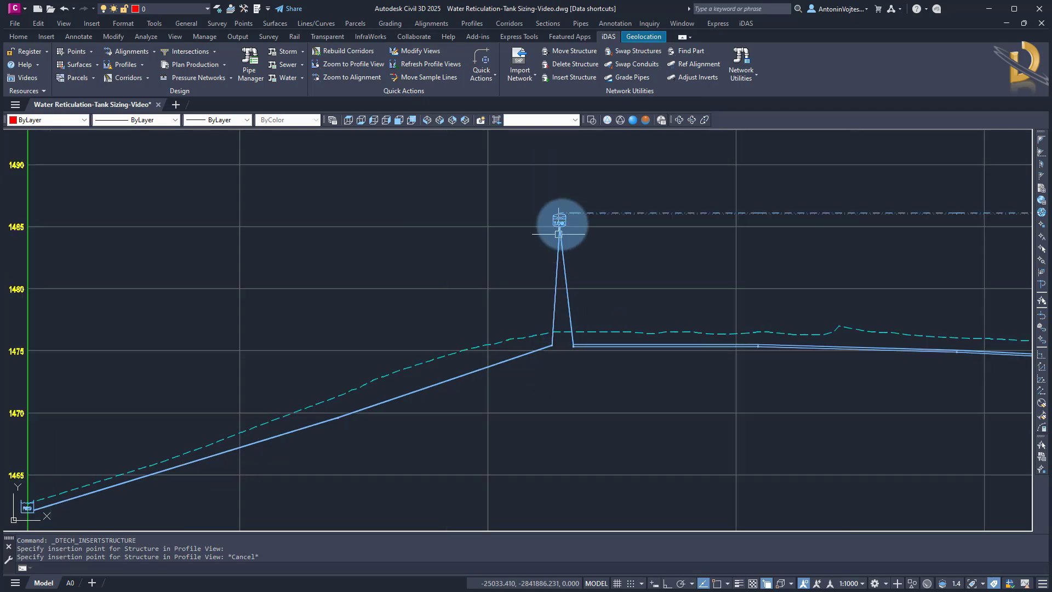
Insert a Pump structure with 0.8 m pipe cover on the pipe just beside the reservoir in the profile view
{"action": "middle_click_drag", "start_coordinate": [253, 458], "coordinate": [429, 377]}
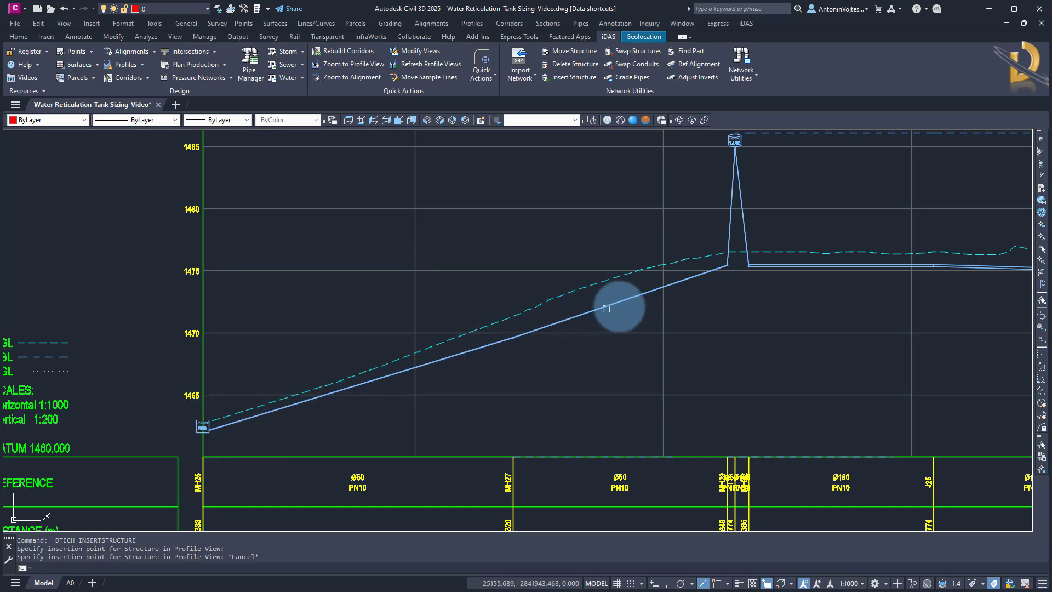
{"action": "scroll", "coordinate": [242, 435], "scroll_direction": "up", "scroll_amount": 6}
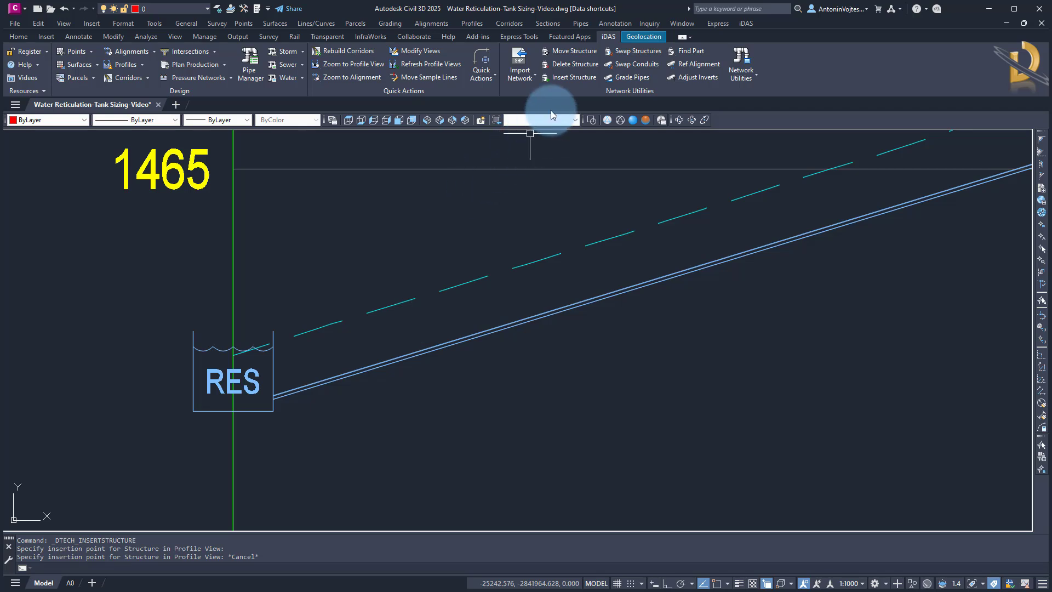
{"action": "left_click", "coordinate": [570, 80]}
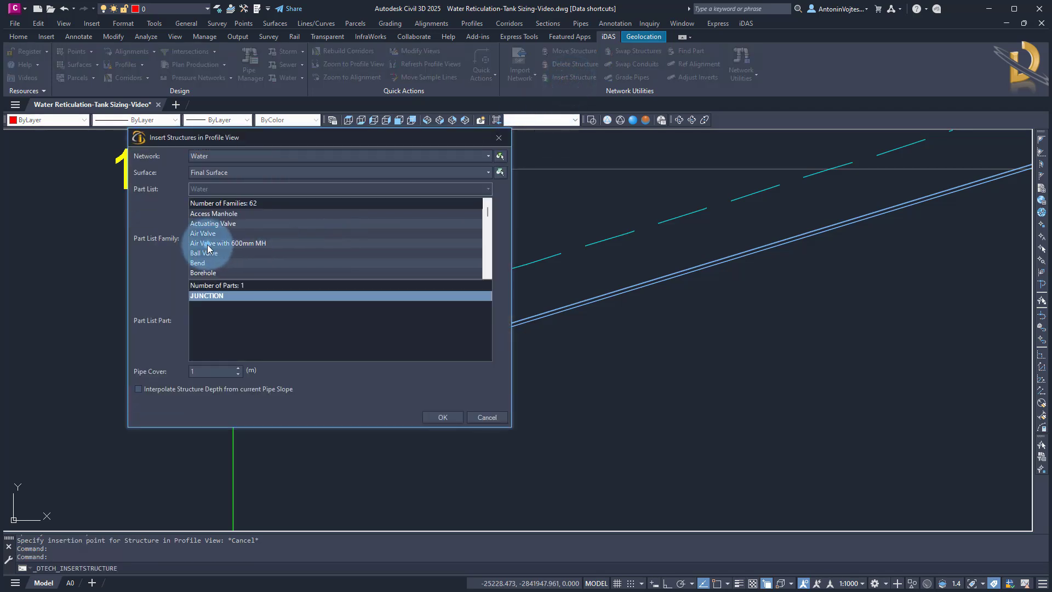
{"action": "left_click", "coordinate": [207, 244]}
{"action": "key", "text": "p"}
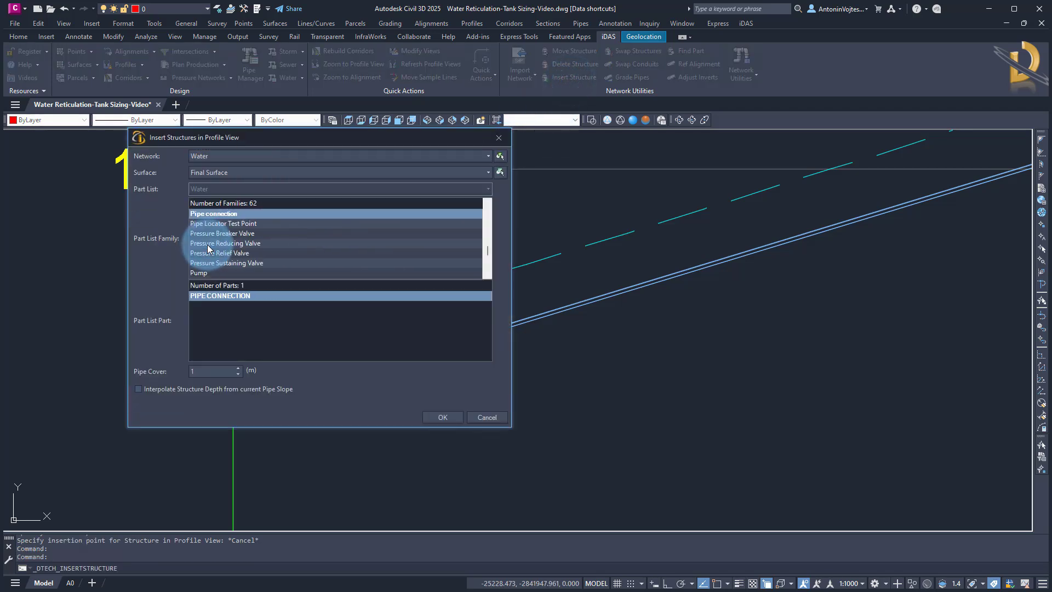
{"action": "left_click", "coordinate": [201, 274]}
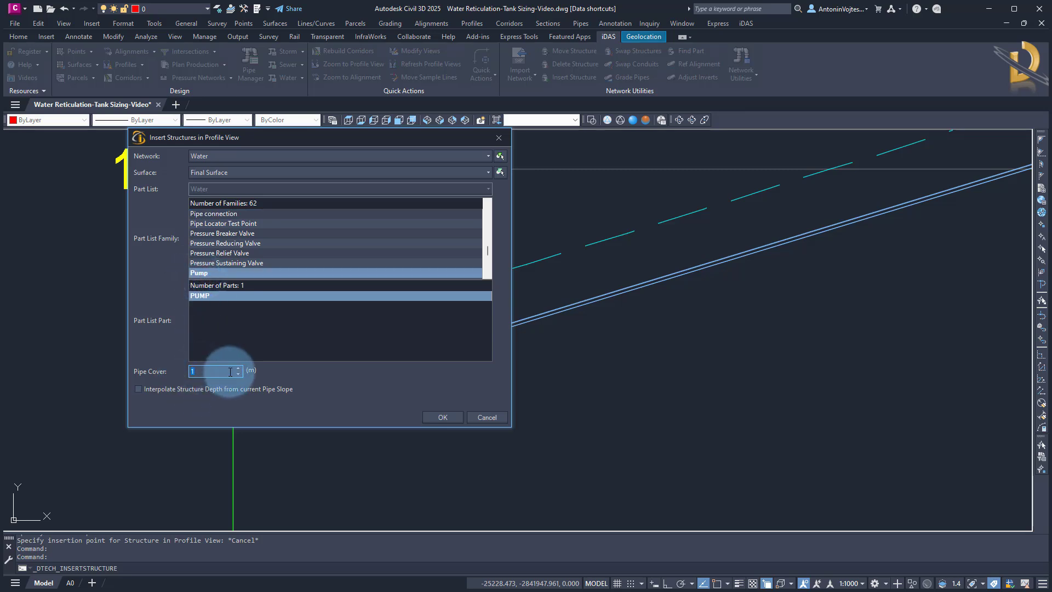
{"action": "type", "text": "0.8"}
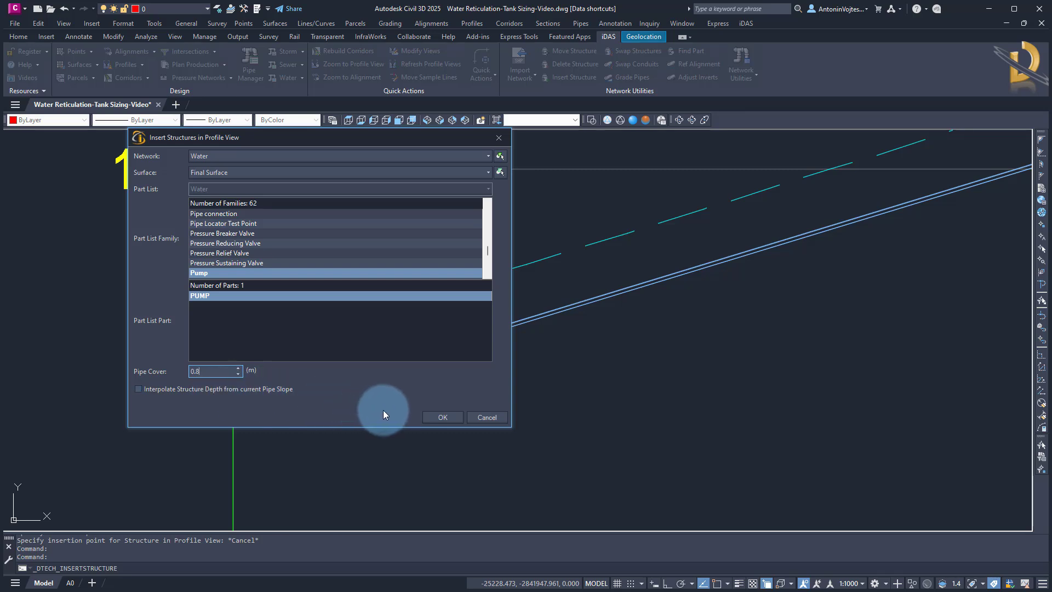
{"action": "left_click", "coordinate": [434, 416]}
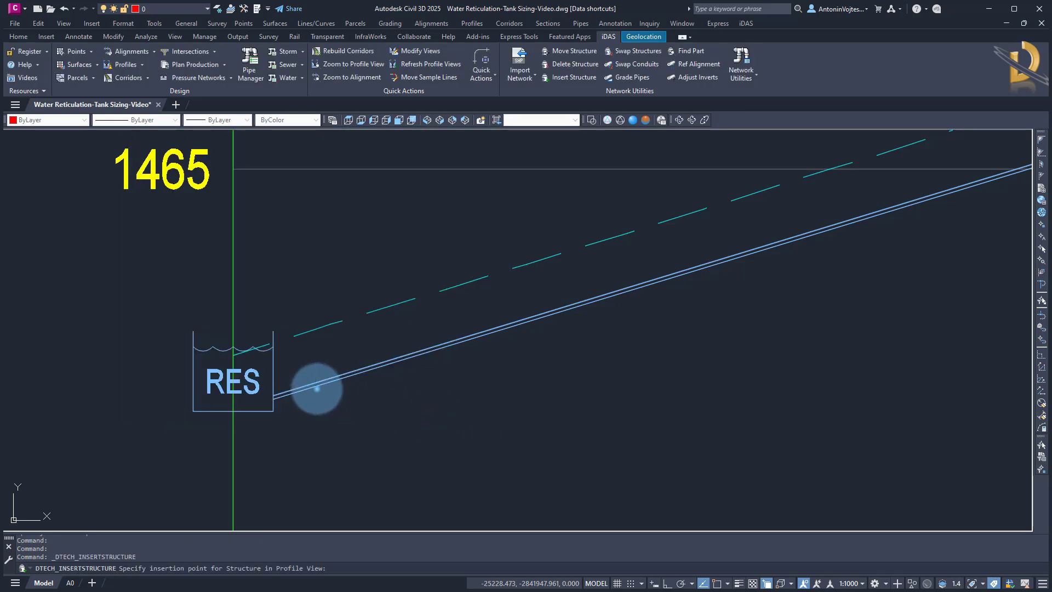
{"action": "left_click", "coordinate": [317, 388]}
{"action": "key", "text": "Escape"}
Rename the reservoir structure as RES1 in its structure properties
{"action": "scroll", "coordinate": [386, 391], "scroll_direction": "down", "scroll_amount": 2}
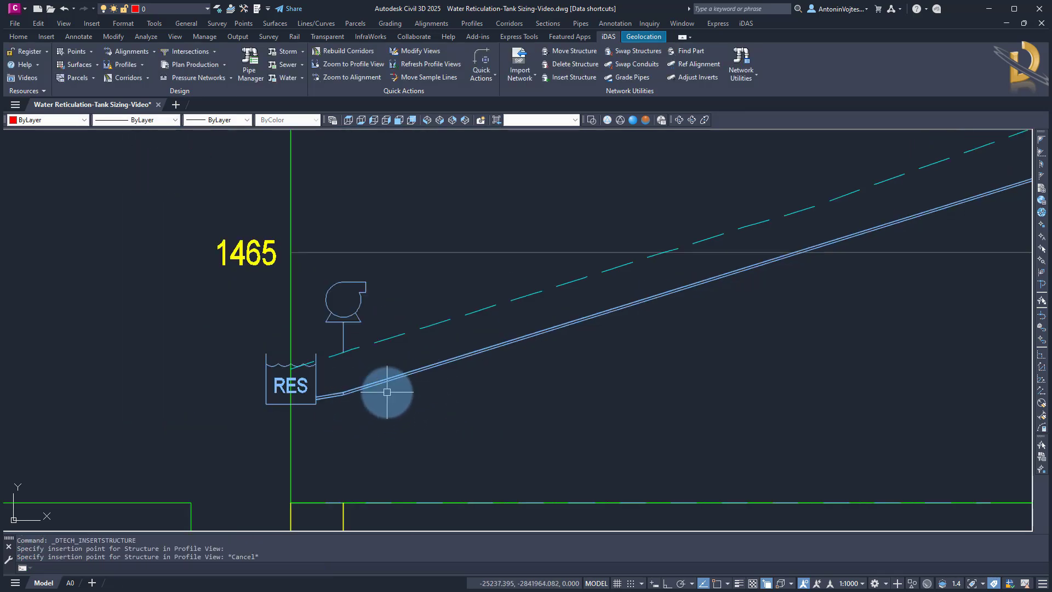
{"action": "scroll", "coordinate": [387, 391], "scroll_direction": "down", "scroll_amount": 1}
{"action": "left_click", "coordinate": [309, 391]}
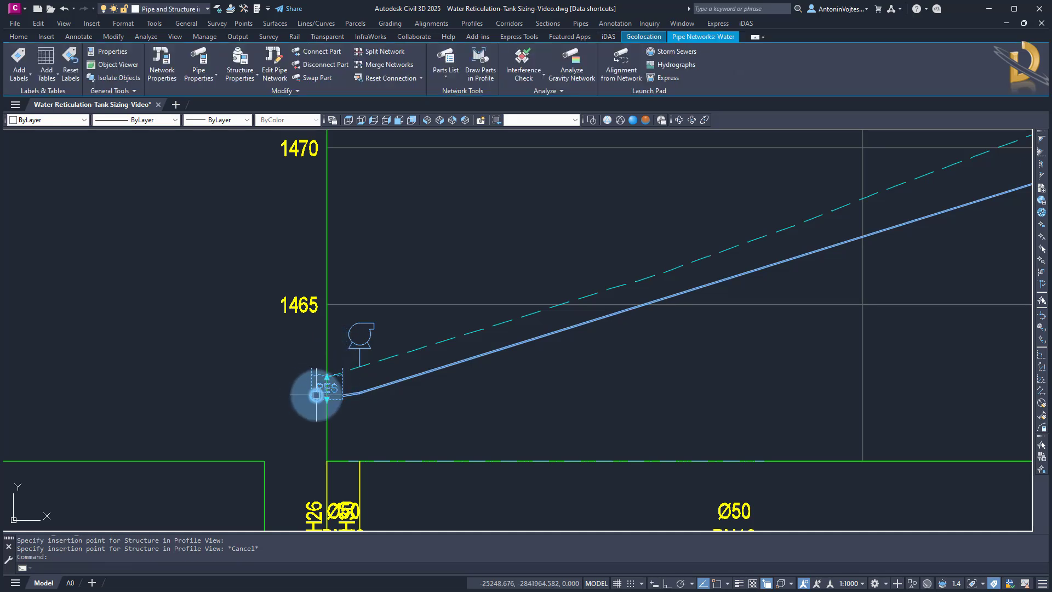
{"action": "right_click", "coordinate": [318, 395]}
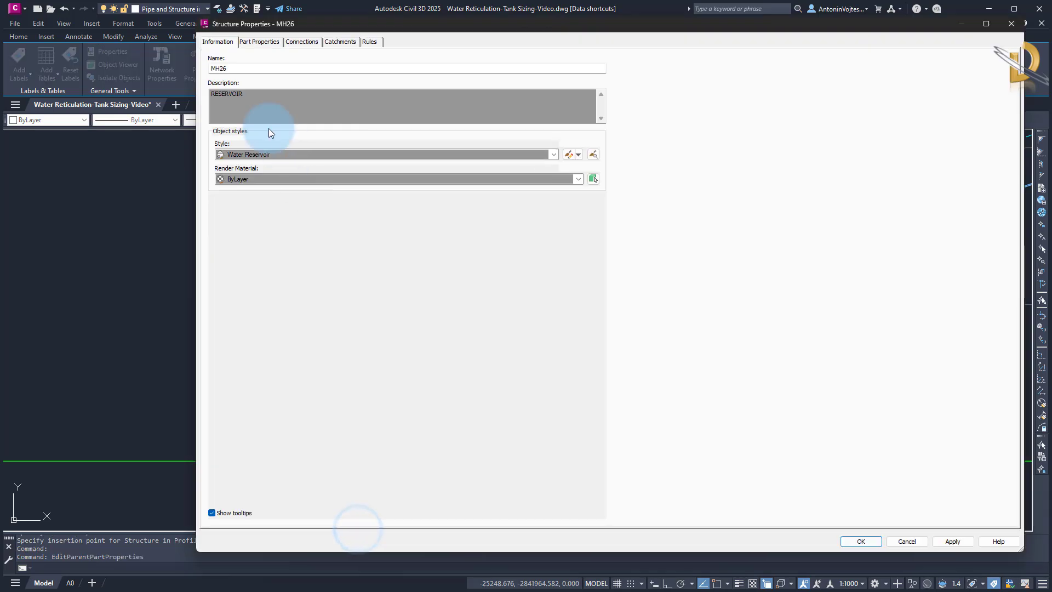
{"action": "double_click", "coordinate": [226, 68]}
{"action": "type", "text": "RES1"}
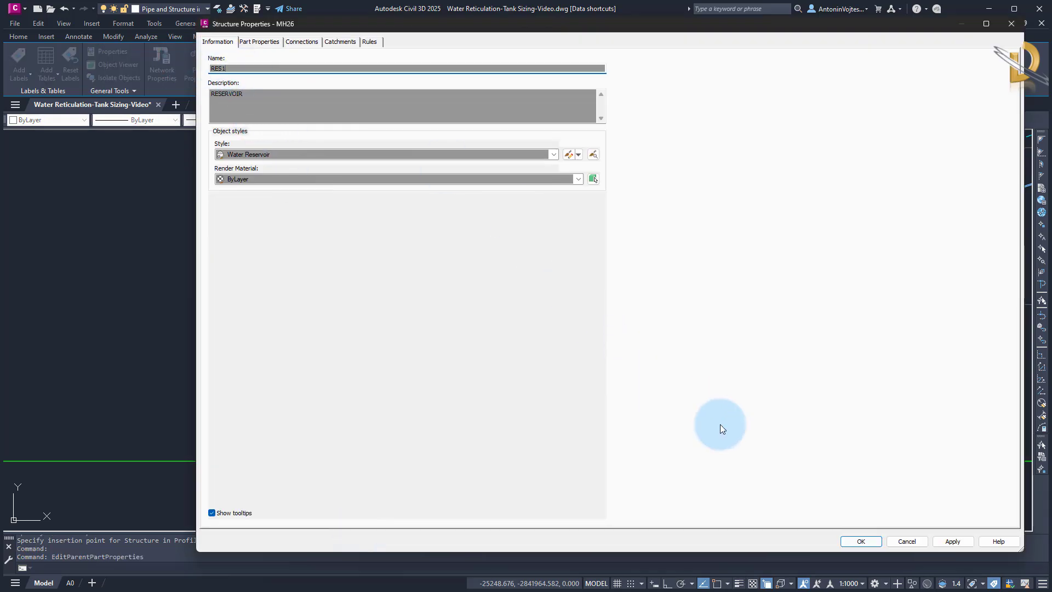
{"action": "left_click", "coordinate": [861, 541]}
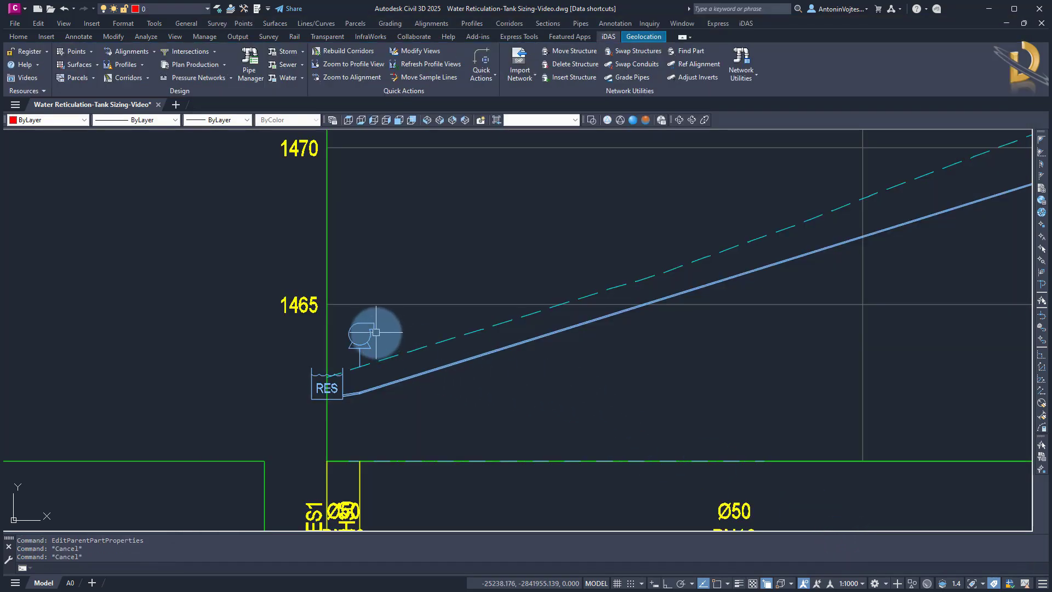
Rename the new pump structure as Pump in its structure properties
{"action": "left_click", "coordinate": [376, 332]}
{"action": "right_click", "coordinate": [373, 331]}
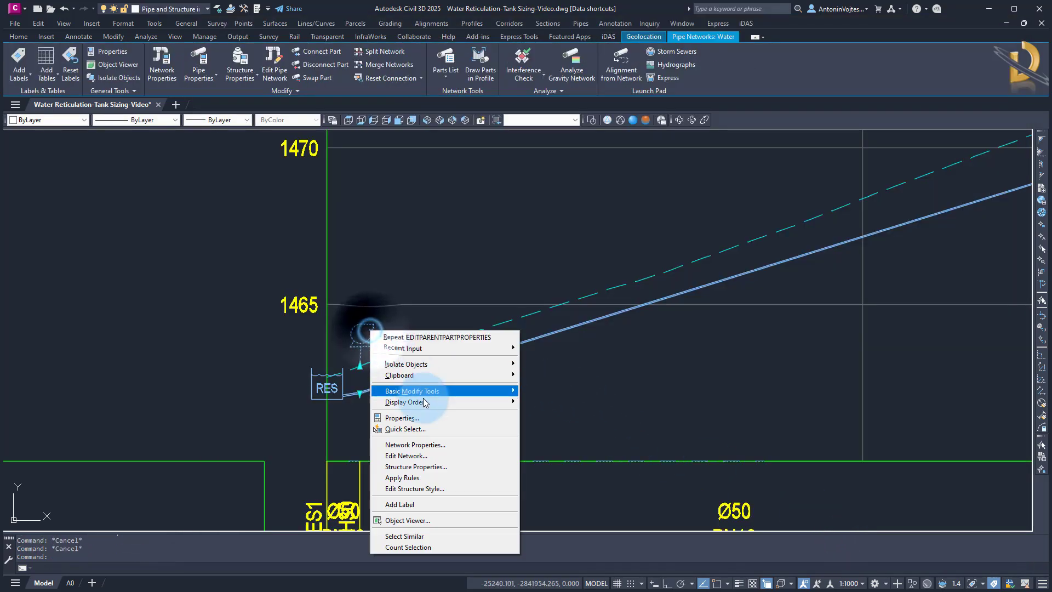
{"action": "left_click", "coordinate": [422, 469]}
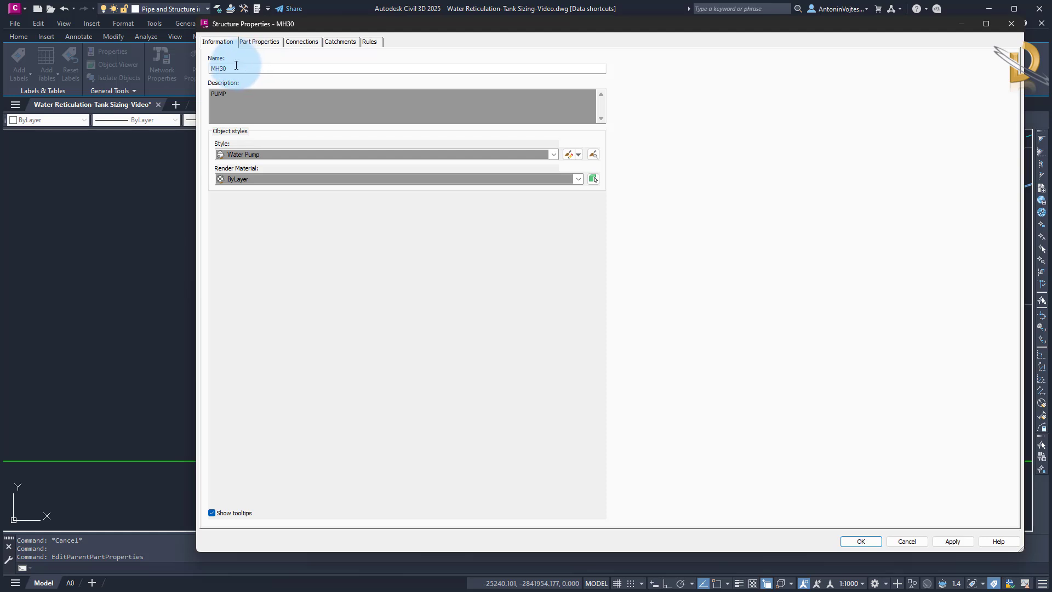
{"action": "left_click_drag", "start_coordinate": [237, 65], "coordinate": [201, 65]}
{"action": "type", "text": "Pump"}
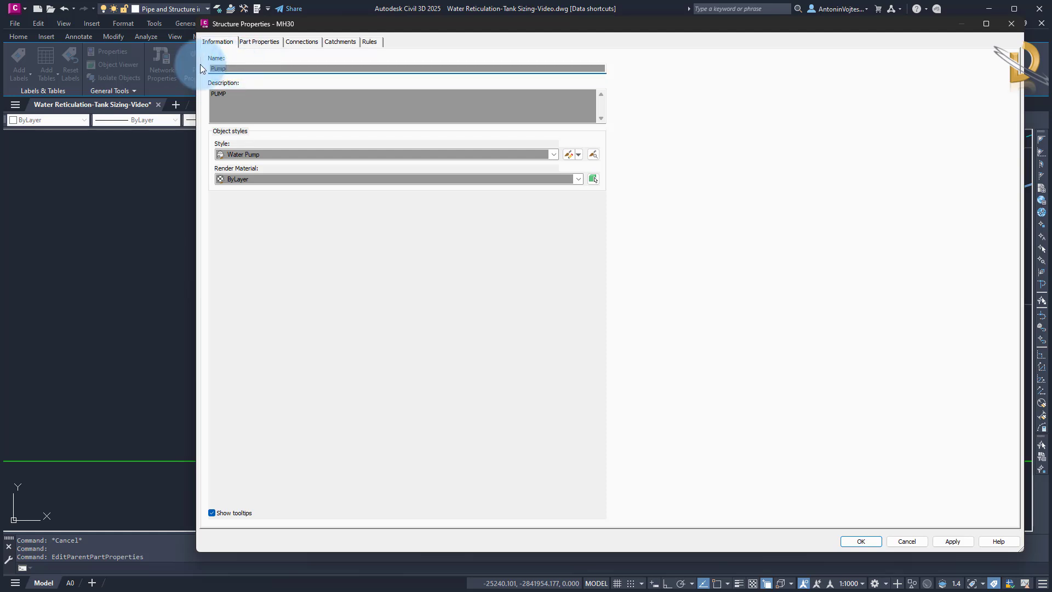
{"action": "left_click", "coordinate": [852, 540]}
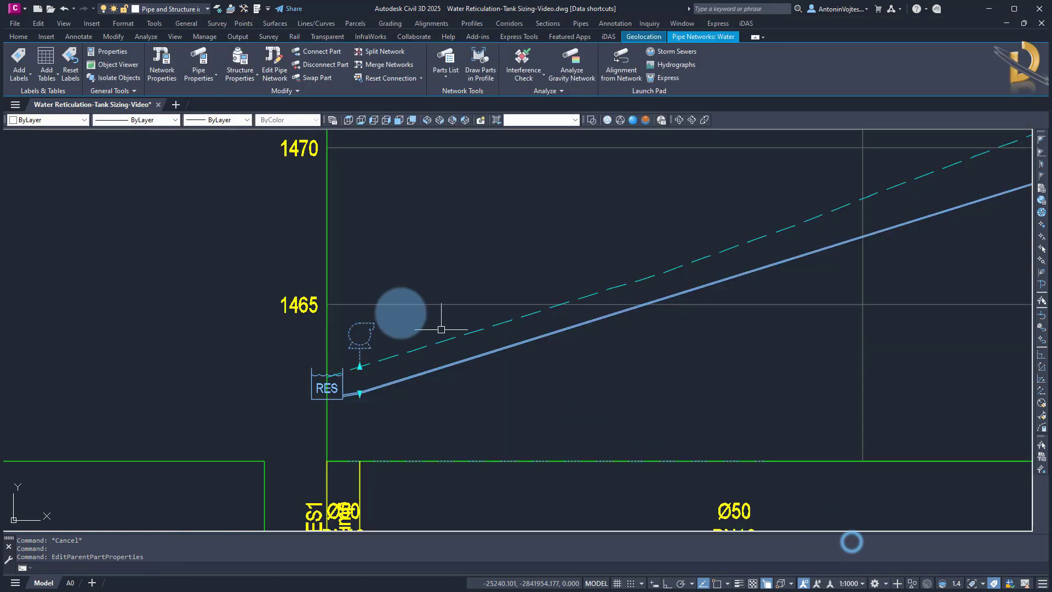
{"action": "key", "text": "Escape"}
Inspect the properties of the pipe entering the tank in the plan view
{"action": "scroll", "coordinate": [350, 307], "scroll_direction": "down", "scroll_amount": 2}
{"action": "scroll", "coordinate": [360, 332], "scroll_direction": "up", "scroll_amount": 1}
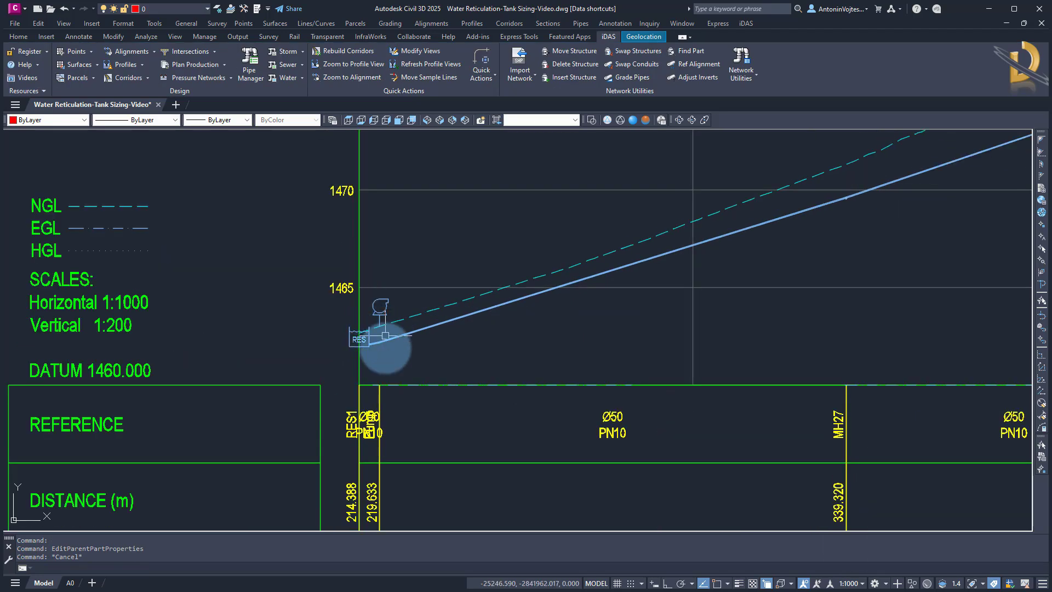
{"action": "scroll", "coordinate": [387, 348], "scroll_direction": "down", "scroll_amount": 3}
{"action": "middle_click_drag", "start_coordinate": [620, 270], "coordinate": [480, 332]}
{"action": "scroll", "coordinate": [573, 229], "scroll_direction": "up", "scroll_amount": 4}
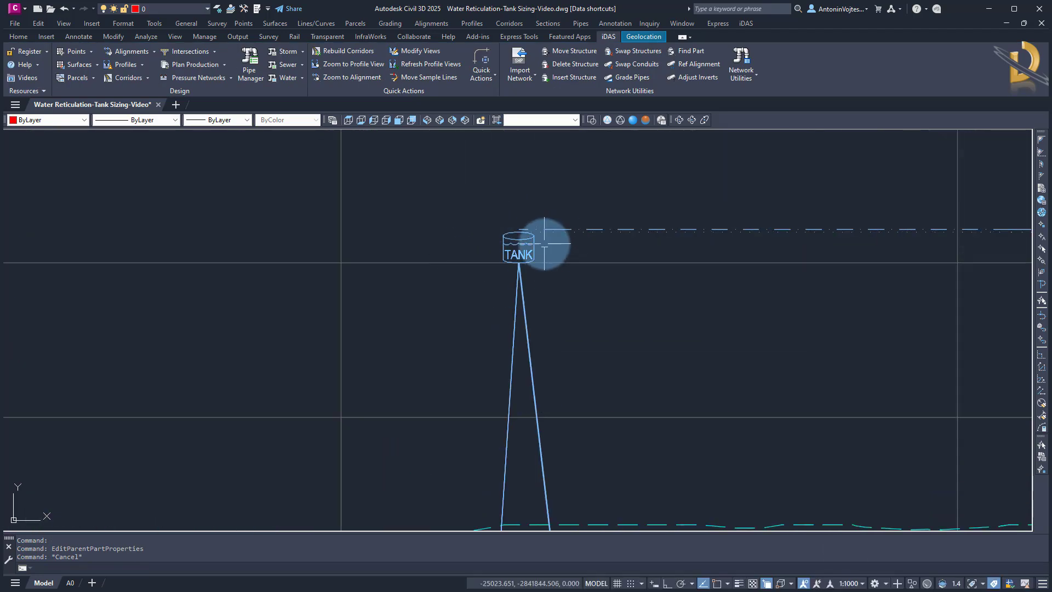
{"action": "scroll", "coordinate": [597, 225], "scroll_direction": "down", "scroll_amount": 6}
{"action": "scroll", "coordinate": [597, 226], "scroll_direction": "down", "scroll_amount": 4}
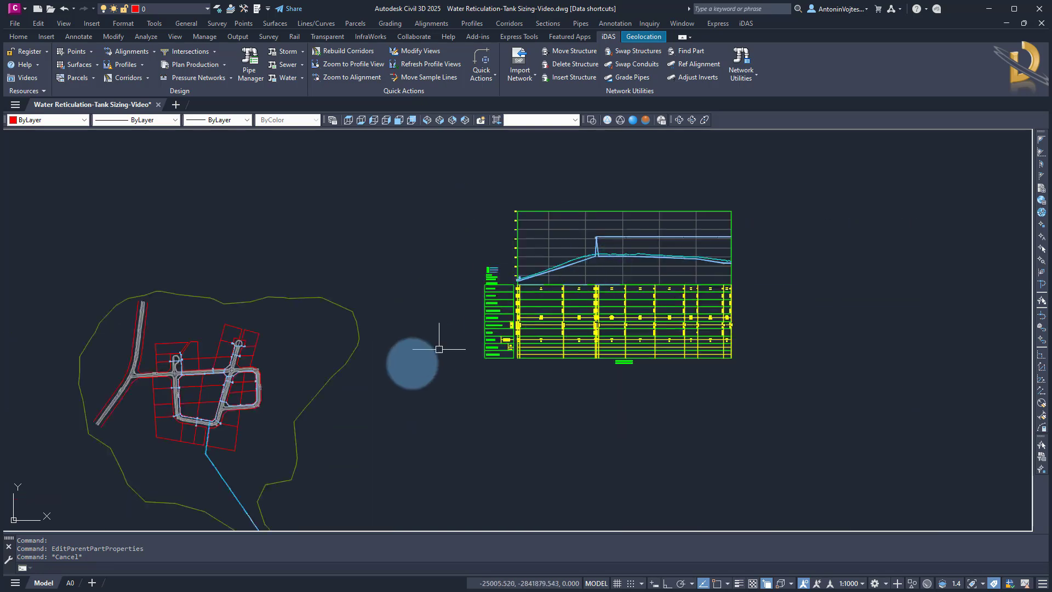
{"action": "middle_click_drag", "start_coordinate": [348, 421], "coordinate": [386, 200]}
{"action": "scroll", "coordinate": [305, 364], "scroll_direction": "up", "scroll_amount": 5}
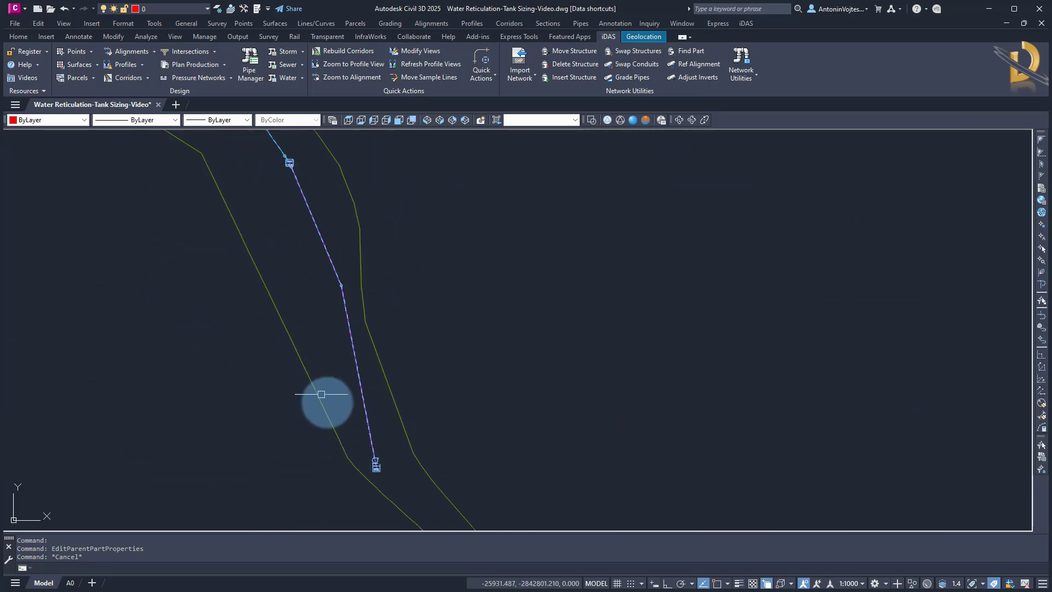
{"action": "middle_click_drag", "start_coordinate": [284, 174], "coordinate": [312, 194]}
{"action": "scroll", "coordinate": [391, 495], "scroll_direction": "up", "scroll_amount": 6}
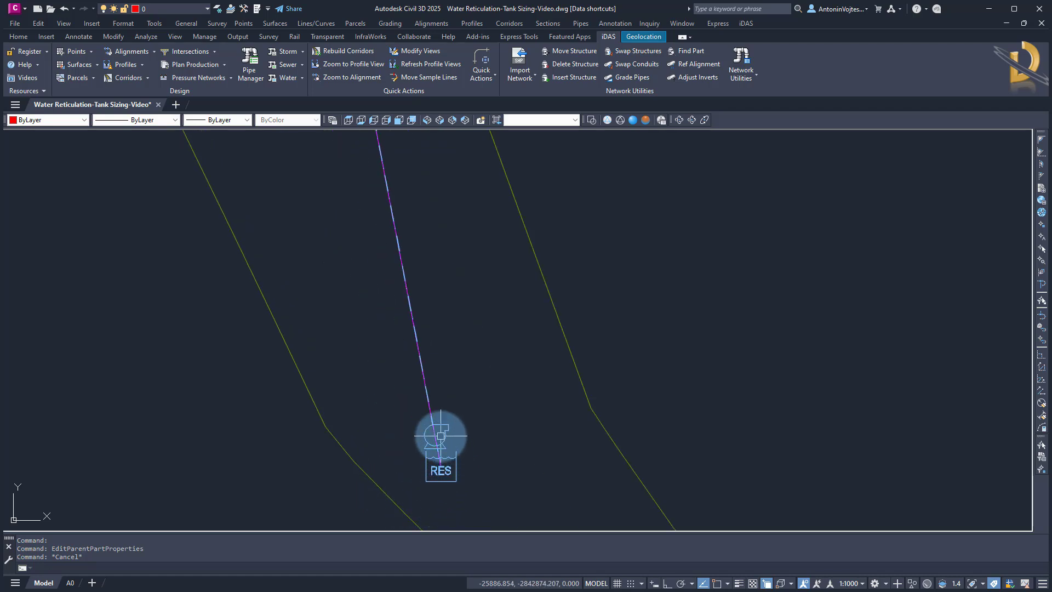
{"action": "scroll", "coordinate": [456, 448], "scroll_direction": "down", "scroll_amount": 6}
{"action": "middle_click_drag", "start_coordinate": [362, 165], "coordinate": [404, 317]}
{"action": "scroll", "coordinate": [409, 299], "scroll_direction": "up", "scroll_amount": 7}
{"action": "scroll", "coordinate": [379, 351], "scroll_direction": "up", "scroll_amount": 5}
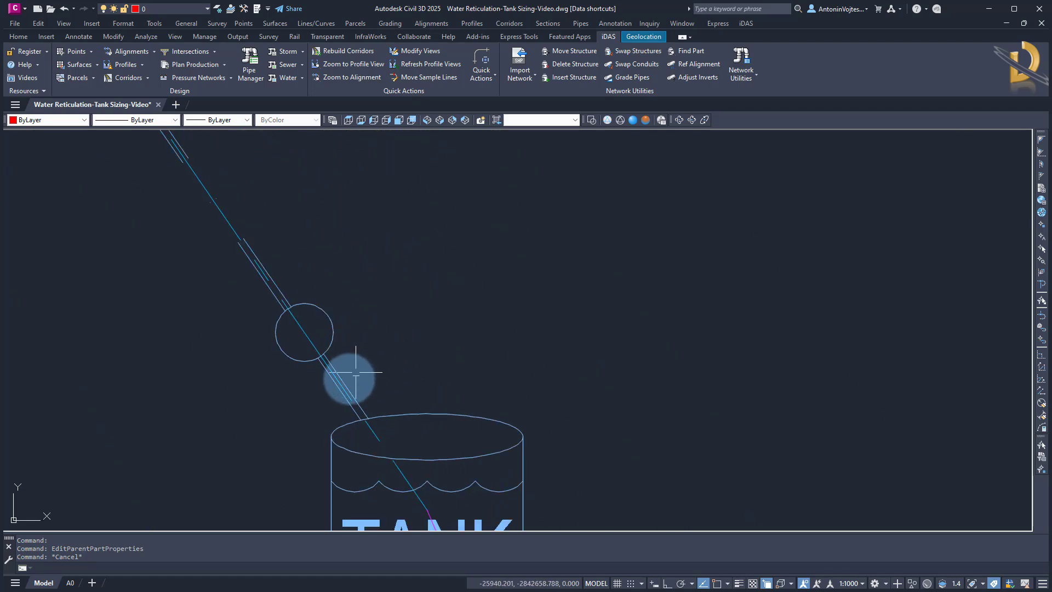
{"action": "left_click", "coordinate": [359, 404]}
{"action": "right_click", "coordinate": [423, 262]}
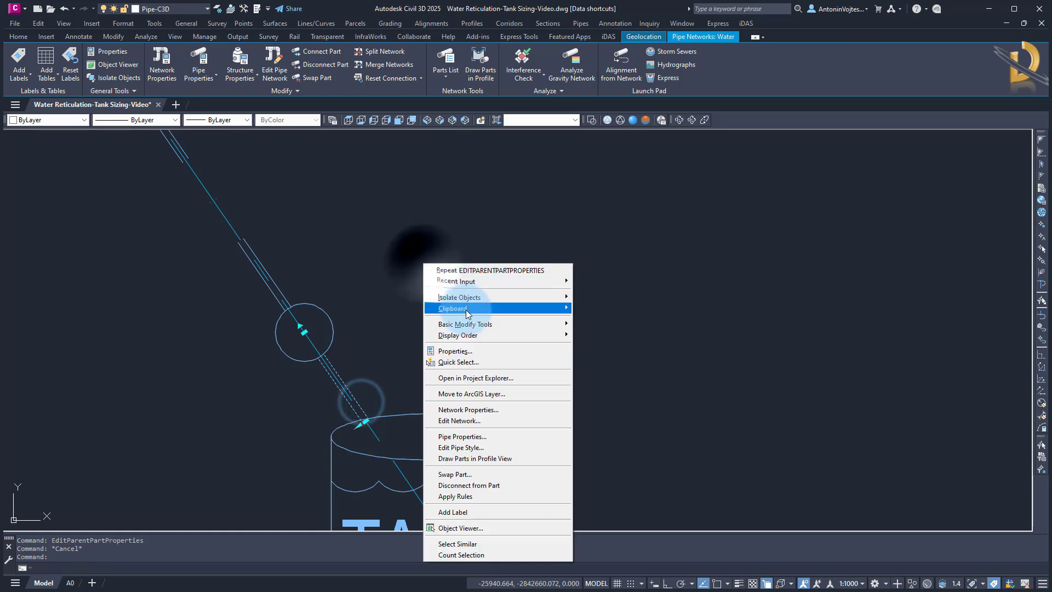
{"action": "left_click", "coordinate": [467, 436]}
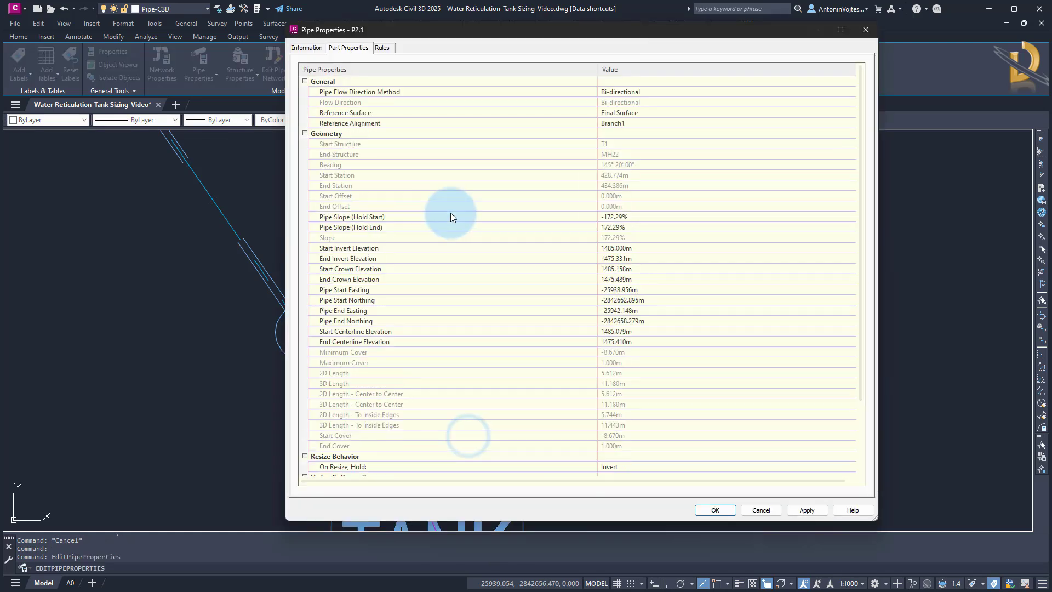
{"action": "left_click", "coordinate": [297, 49]}
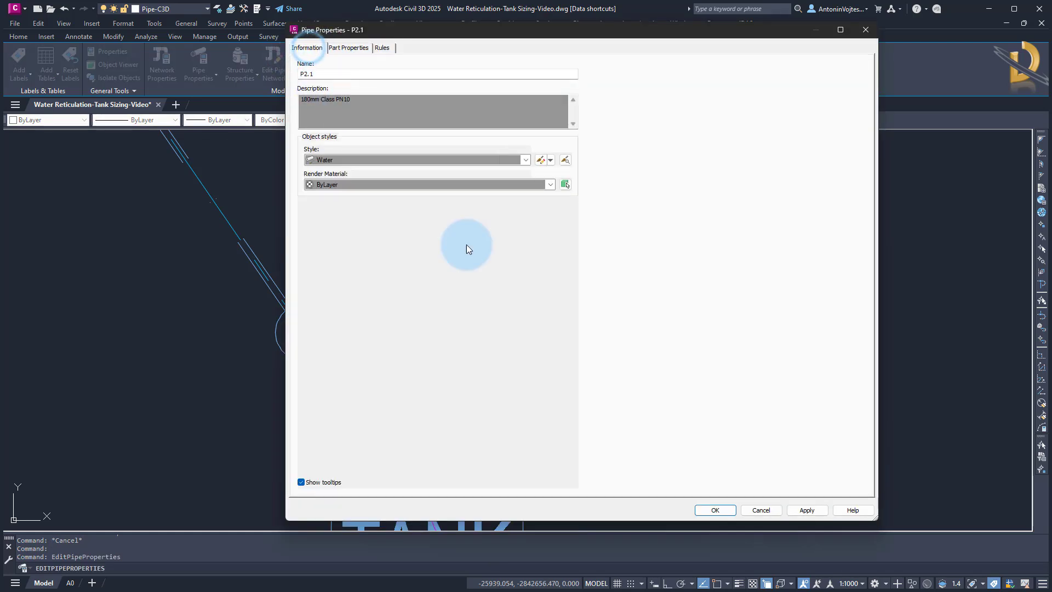
{"action": "left_click", "coordinate": [760, 510]}
Start renaming network parts and select the connected path of parts from the reservoir up to the tank
{"action": "scroll", "coordinate": [461, 287], "scroll_direction": "down", "scroll_amount": 10}
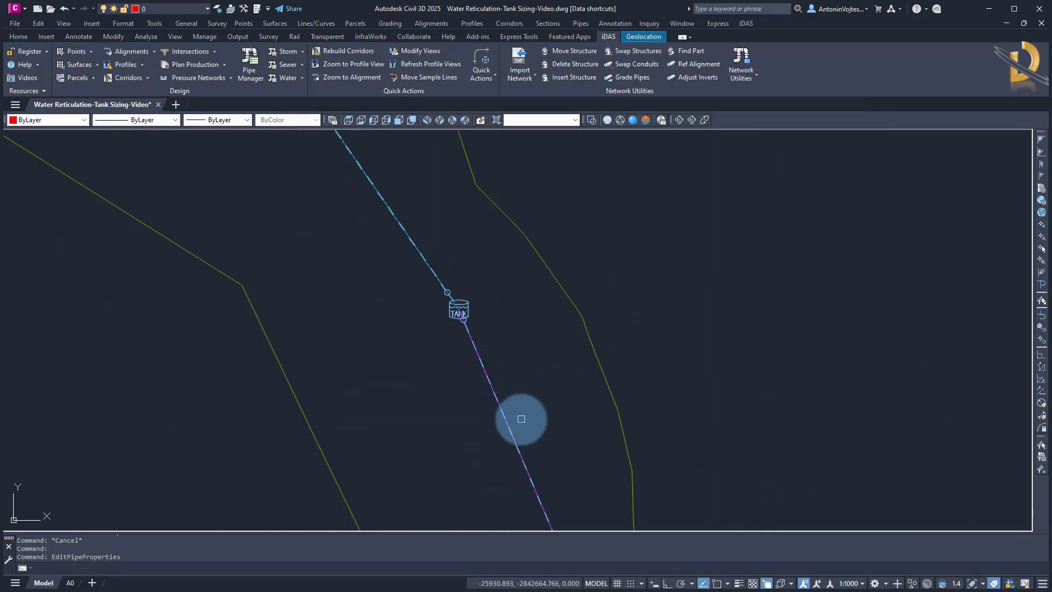
{"action": "mouse_move", "coordinate": [519, 418]}
{"action": "middle_mouse_down"}
{"action": "mouse_move", "coordinate": [430, 272]}
{"action": "mouse_move", "coordinate": [467, 341]}
{"action": "mouse_move", "coordinate": [444, 307]}
{"action": "middle_mouse_up"}
{"action": "key", "text": "Escape"}
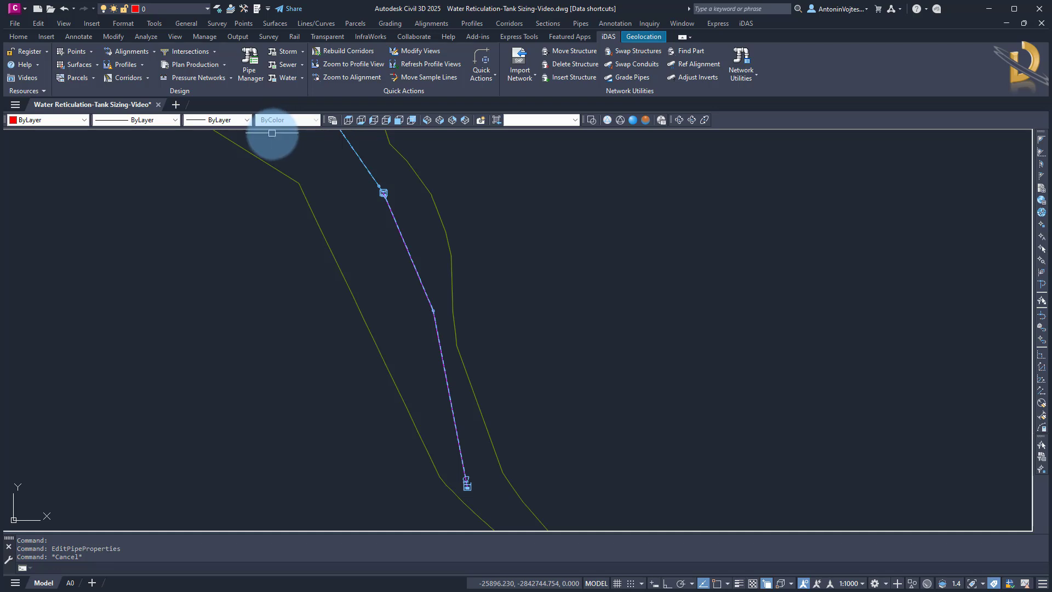
{"action": "left_click", "coordinate": [581, 23]}
{"action": "mouse_move", "coordinate": [622, 188]}
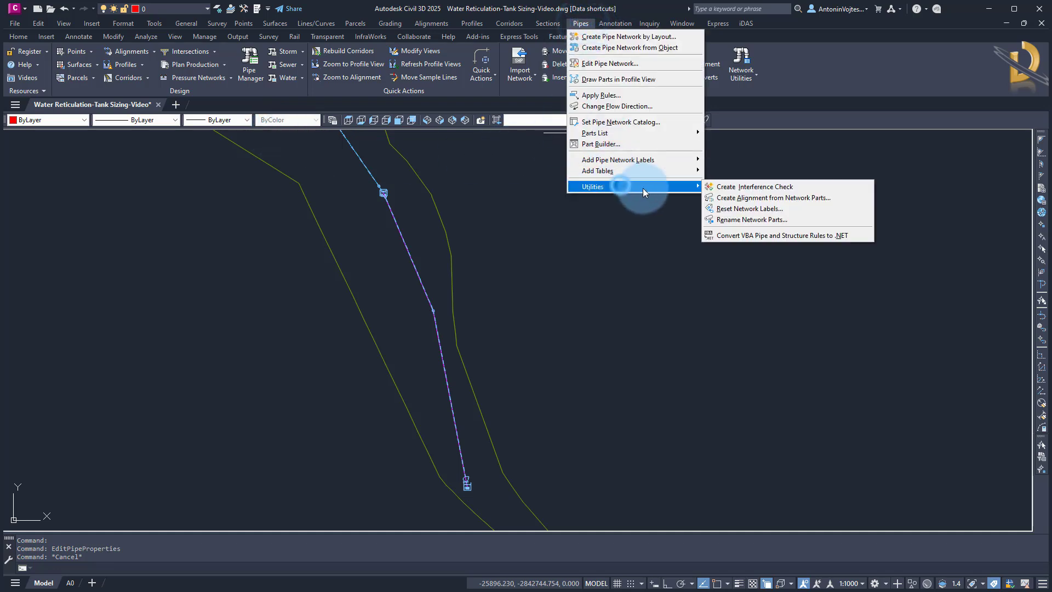
{"action": "left_click", "coordinate": [753, 220]}
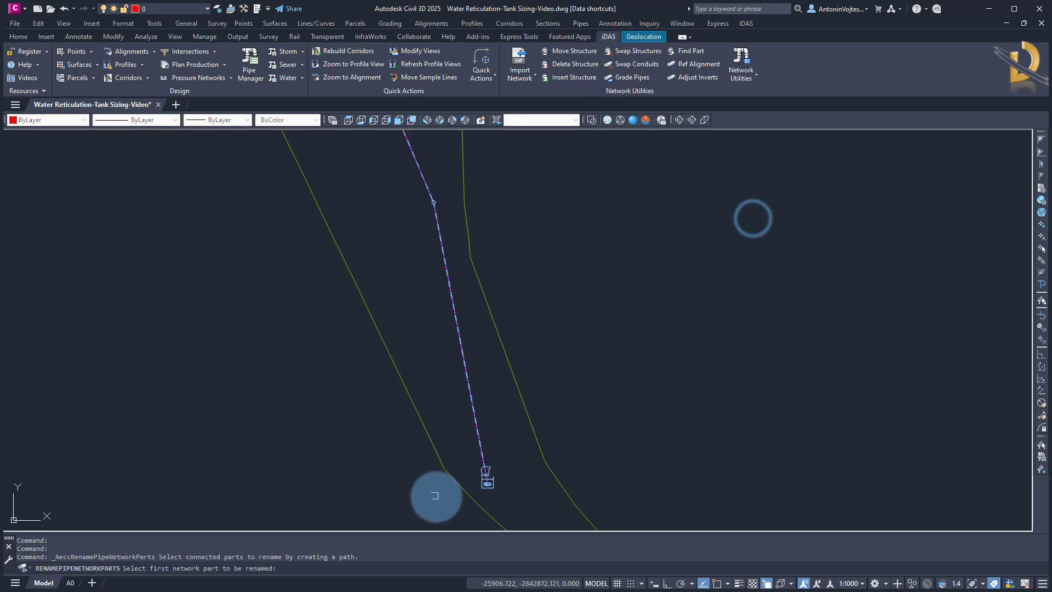
{"action": "scroll", "coordinate": [545, 475], "scroll_direction": "up", "scroll_amount": 4}
{"action": "left_click", "coordinate": [552, 473]}
{"action": "scroll", "coordinate": [520, 383], "scroll_direction": "down", "scroll_amount": 3}
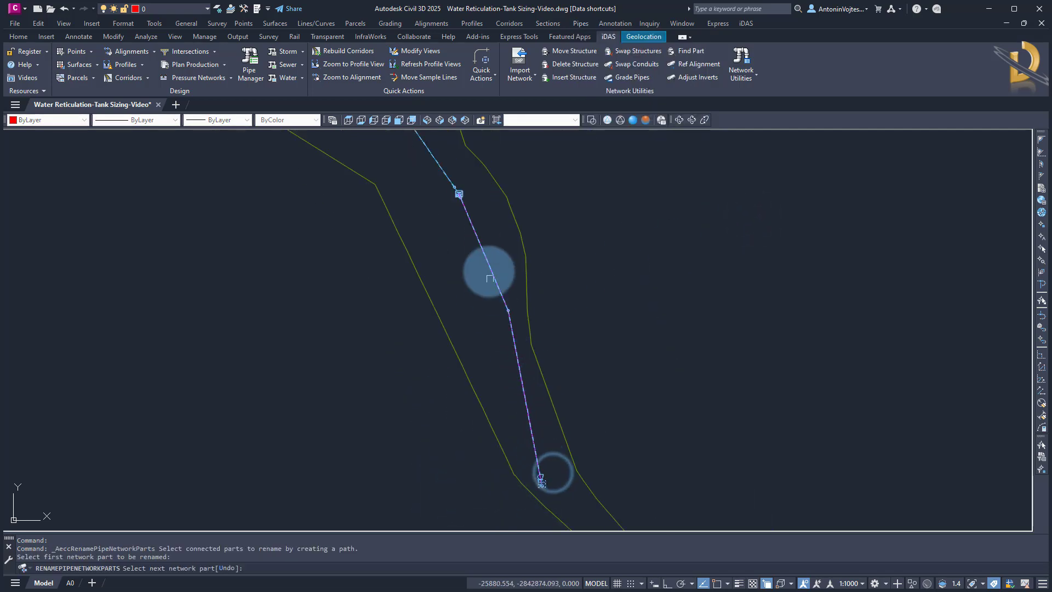
{"action": "scroll", "coordinate": [457, 197], "scroll_direction": "up", "scroll_amount": 5}
{"action": "left_click", "coordinate": [384, 184]}
{"action": "key", "text": "Return"}
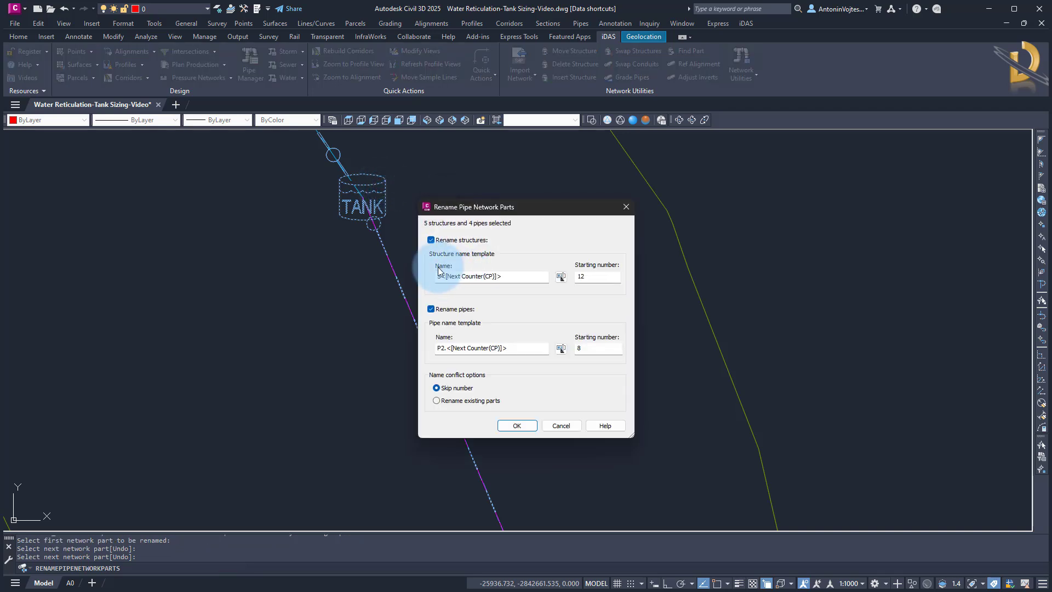
Rename only the pipes along the path using the name template P1.<[Next Counter(CP)]> starting at number 1
{"action": "left_click", "coordinate": [431, 240]}
{"action": "left_click", "coordinate": [439, 349]}
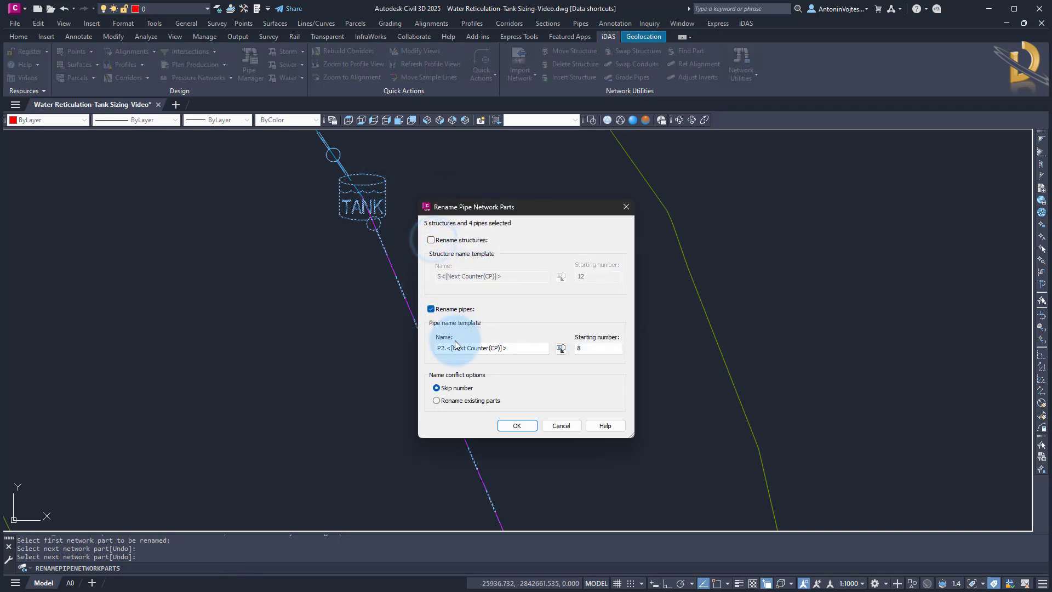
{"action": "double_click", "coordinate": [440, 353]}
{"action": "type", "text": "P1."}
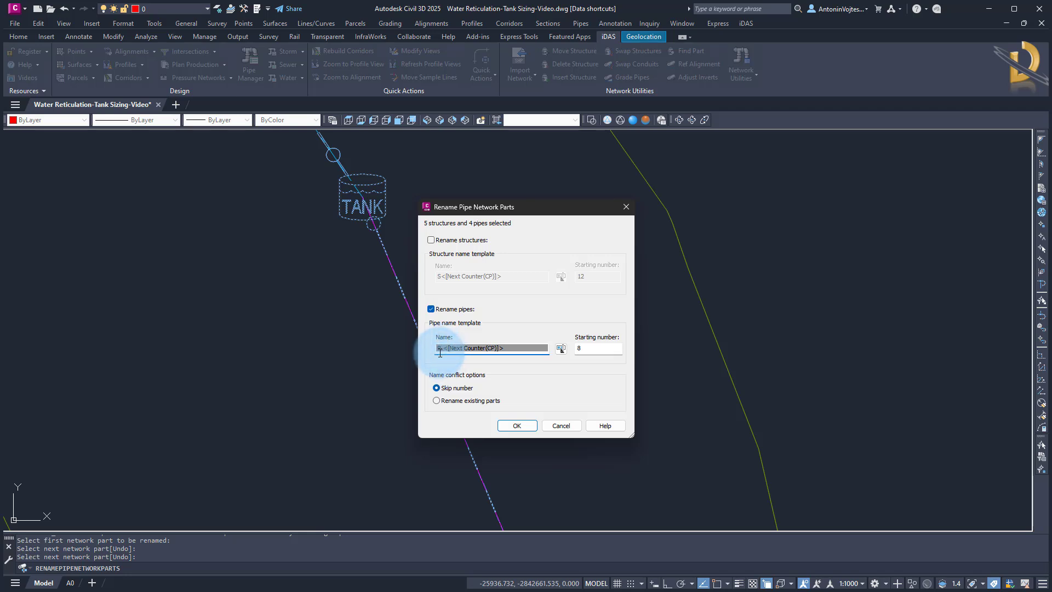
{"action": "double_click", "coordinate": [584, 349]}
{"action": "type", "text": "1"}
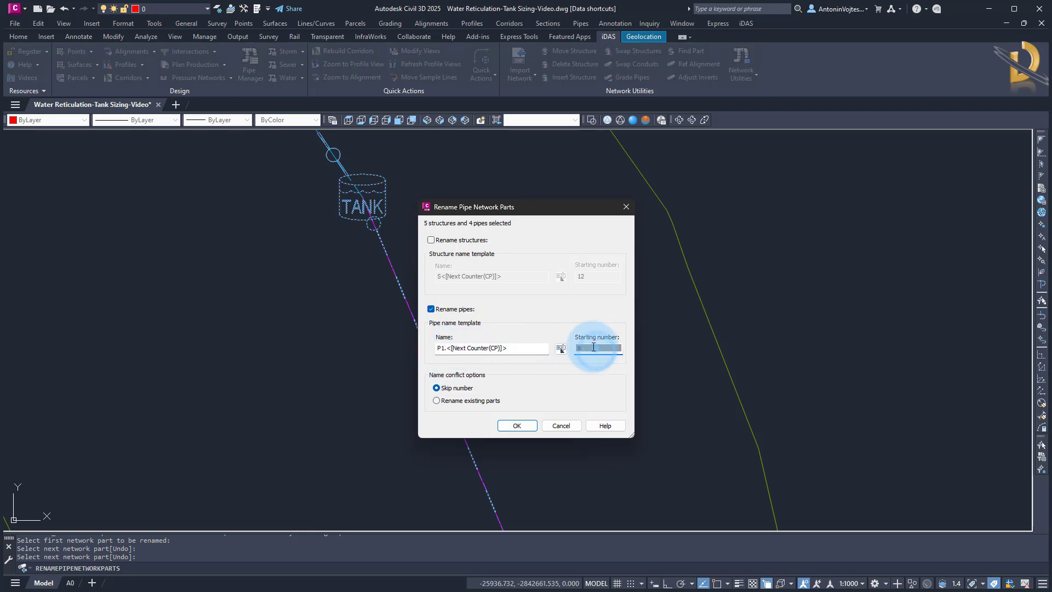
{"action": "left_click", "coordinate": [453, 402]}
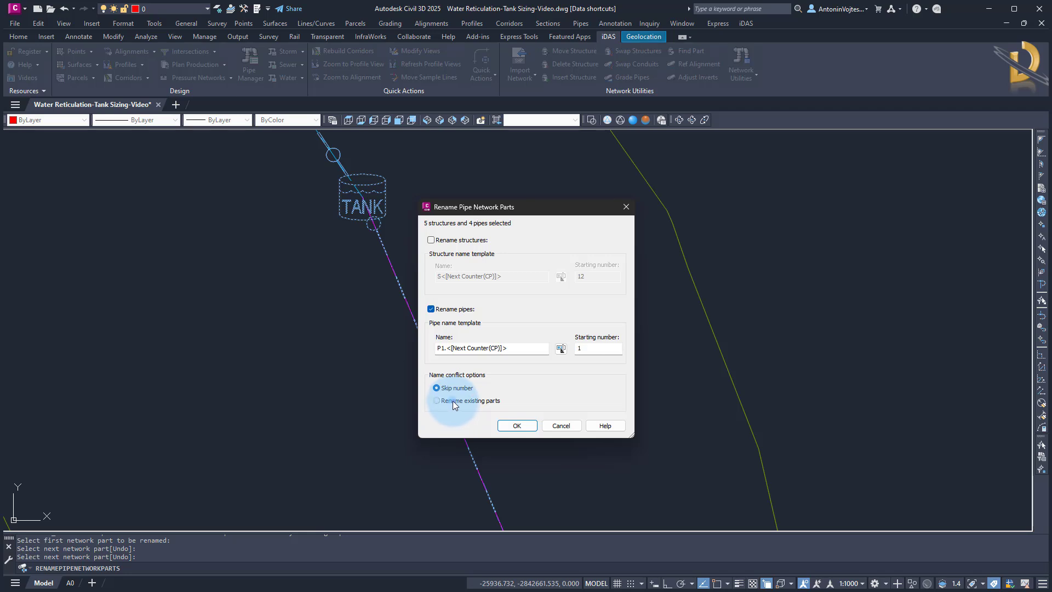
{"action": "left_click", "coordinate": [514, 424]}
Finish the renaming command and save the drawing
{"action": "scroll", "coordinate": [411, 246], "scroll_direction": "down", "scroll_amount": 4}
{"action": "scroll", "coordinate": [411, 246], "scroll_direction": "down", "scroll_amount": 2}
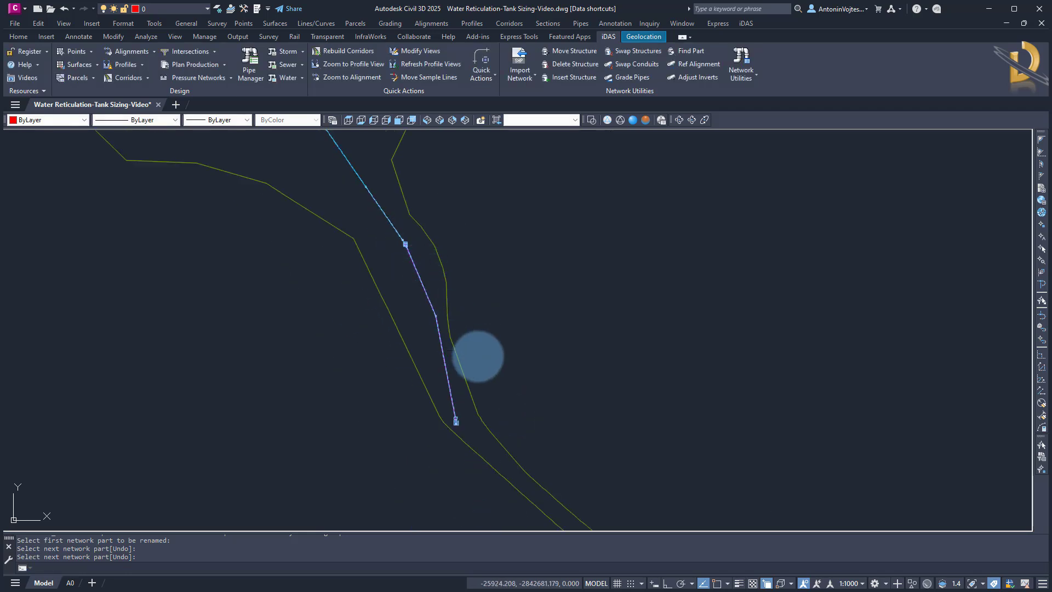
{"action": "middle_click_drag", "start_coordinate": [478, 359], "coordinate": [396, 379]}
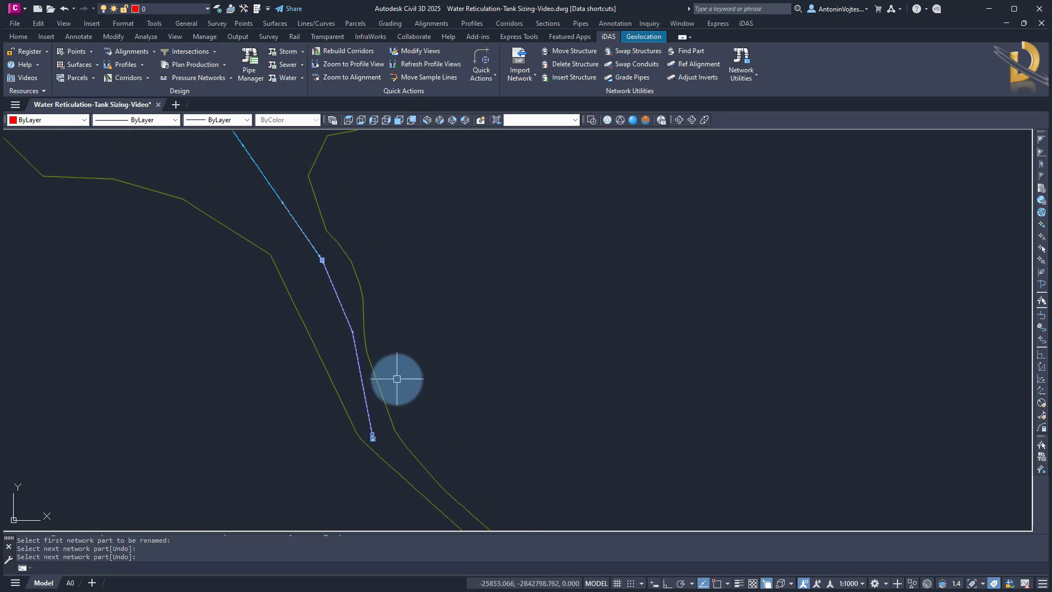
{"action": "key", "text": "Return"}
{"action": "key", "text": "ctrl+s"}
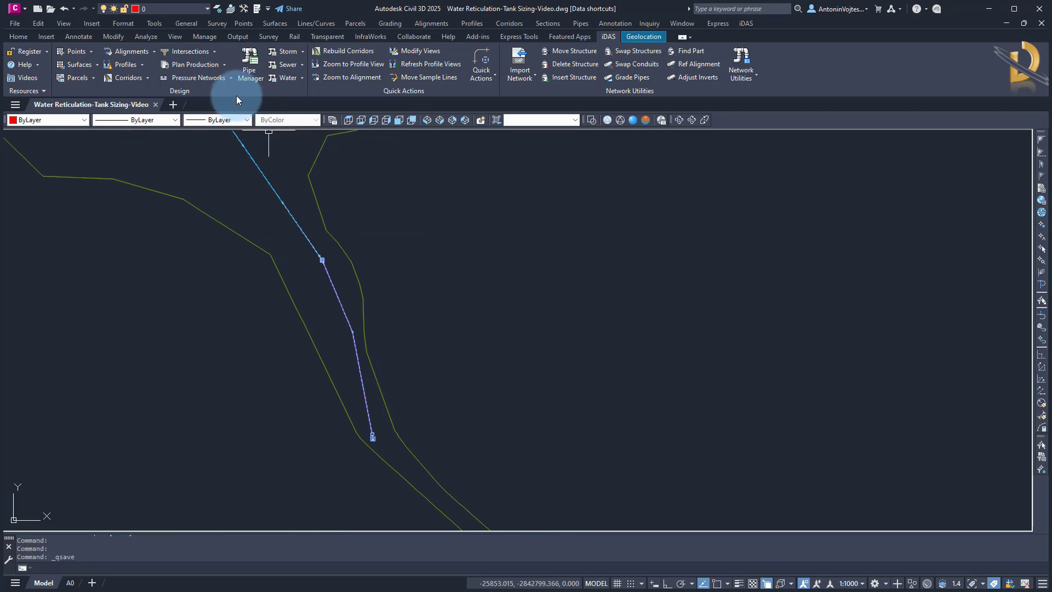
Open the iDAS Pipe Manager and set the reservoir RES1's water depth to 2 m
{"action": "left_click", "coordinate": [245, 63]}
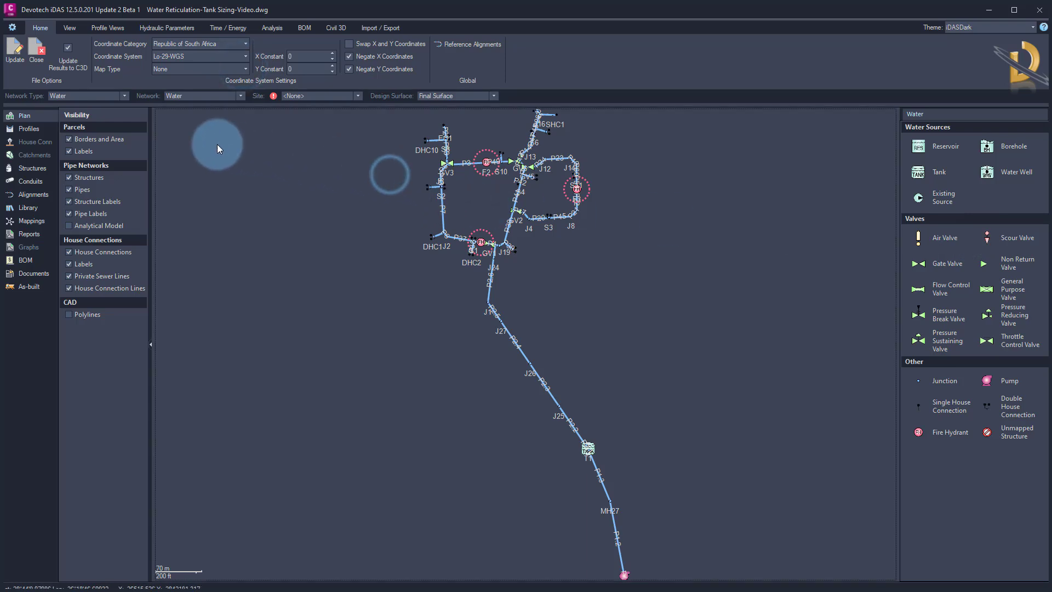
{"action": "left_click", "coordinate": [31, 167]}
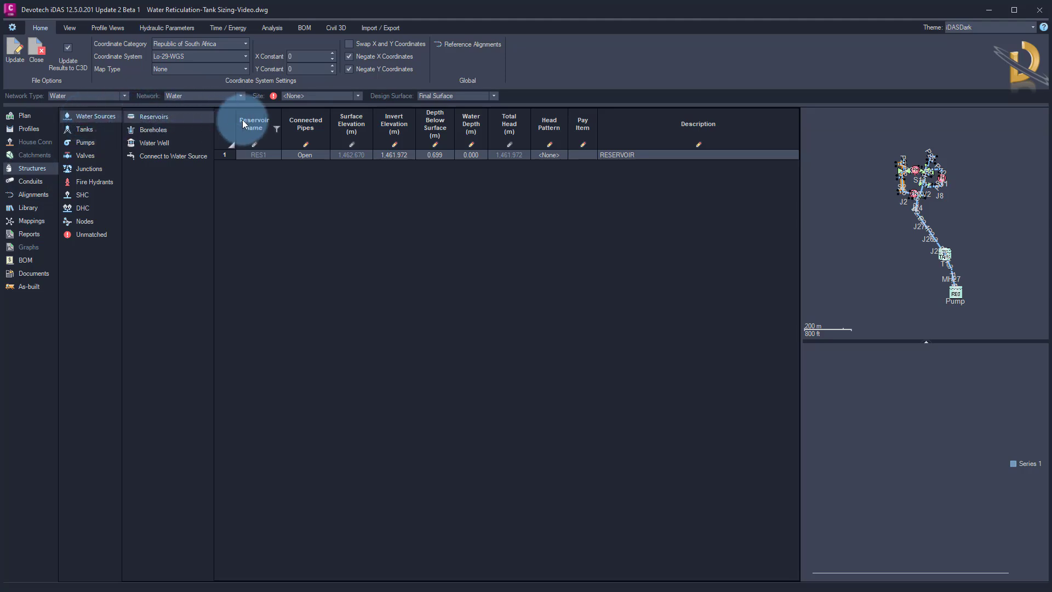
{"action": "left_click", "coordinate": [465, 157]}
{"action": "left_click", "coordinate": [465, 157]}
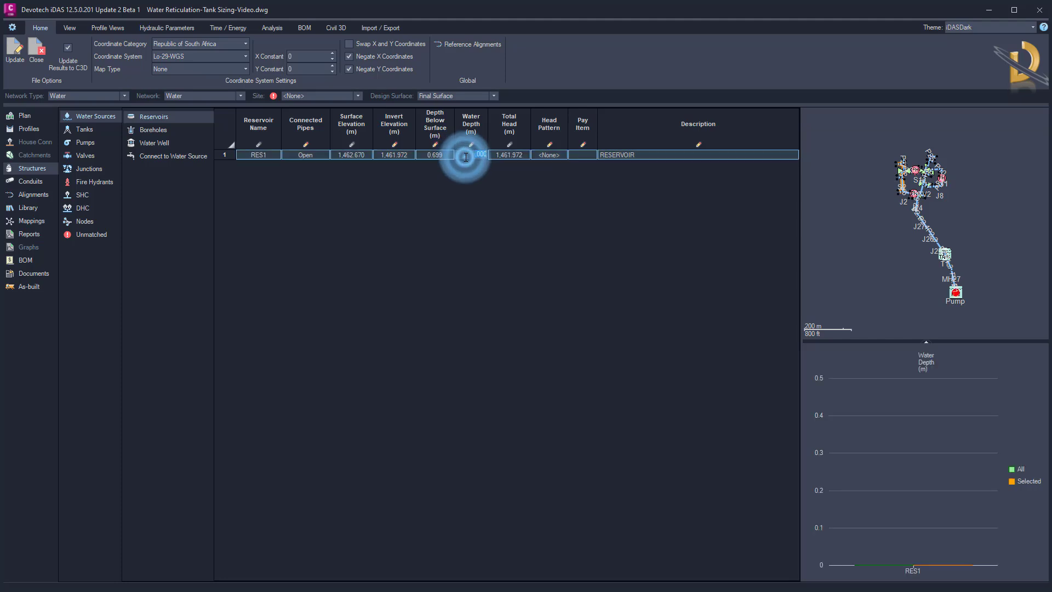
{"action": "type", "text": "2"}
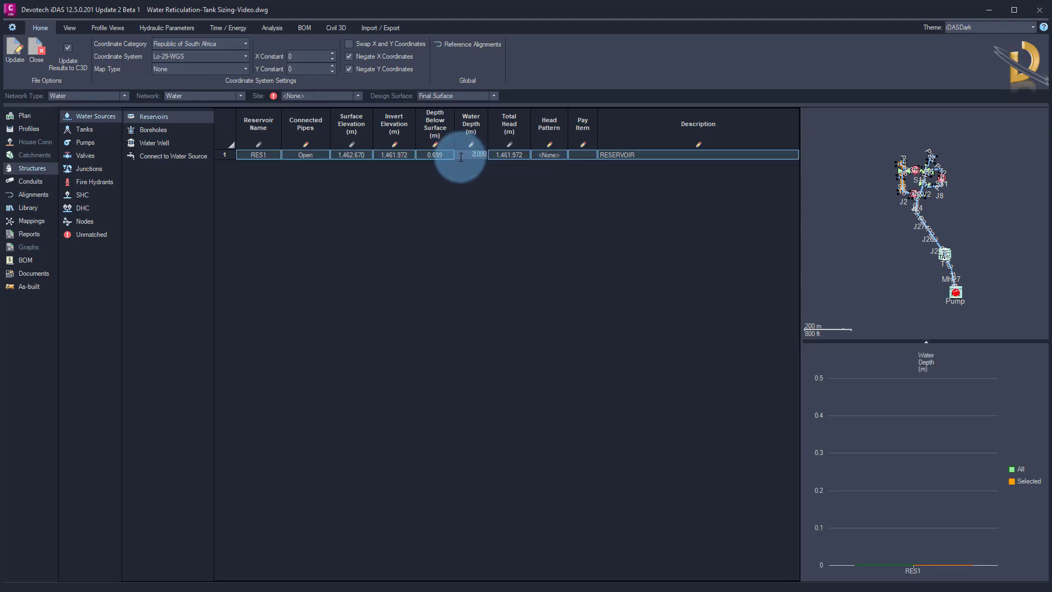
{"action": "key", "text": "Return"}
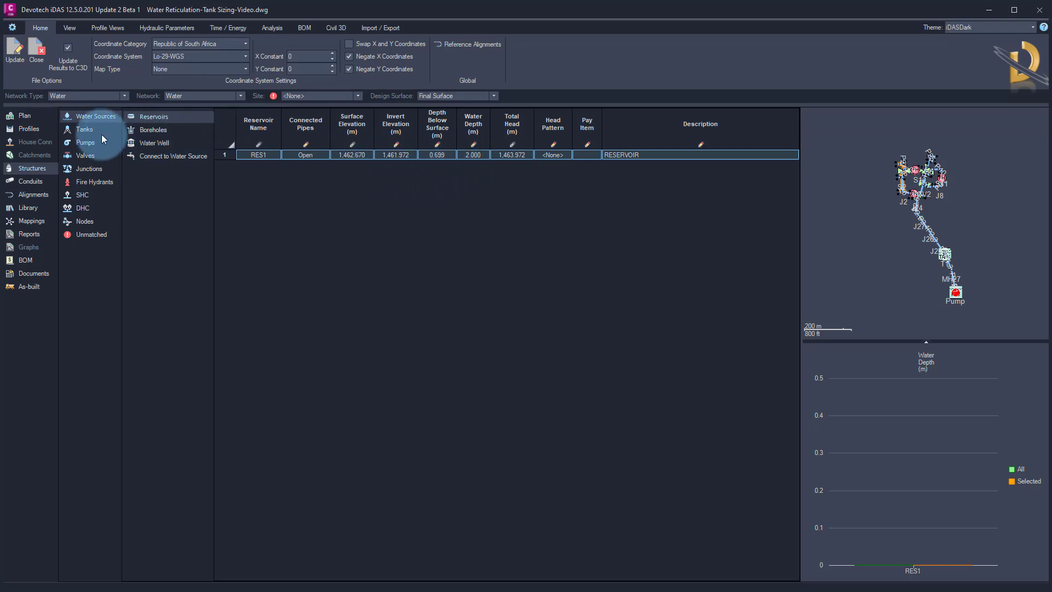
Set the tank T1's inlet position to Top
{"action": "left_click", "coordinate": [86, 130]}
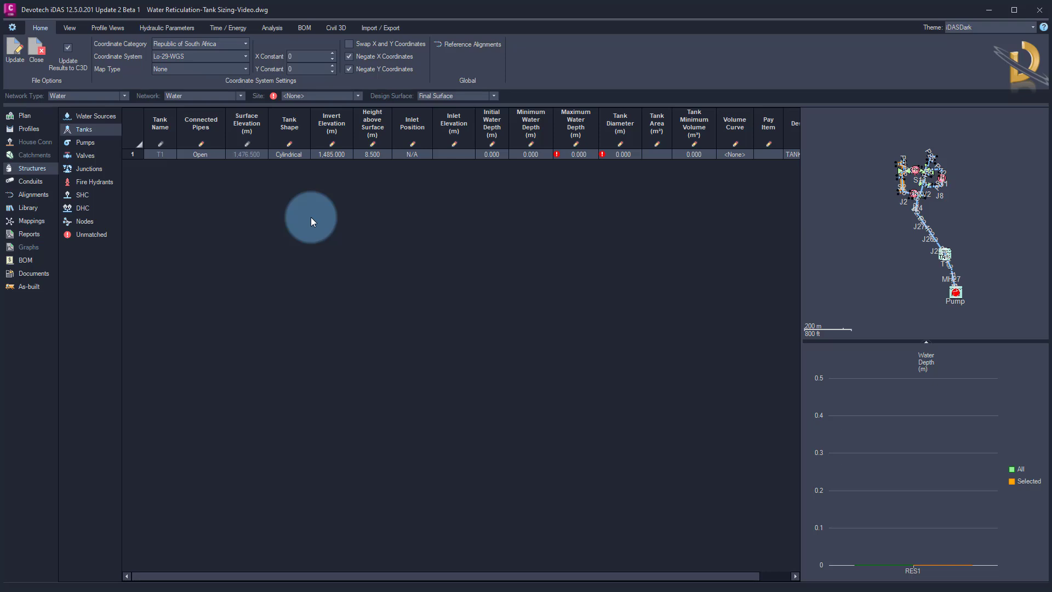
{"action": "left_click", "coordinate": [419, 156]}
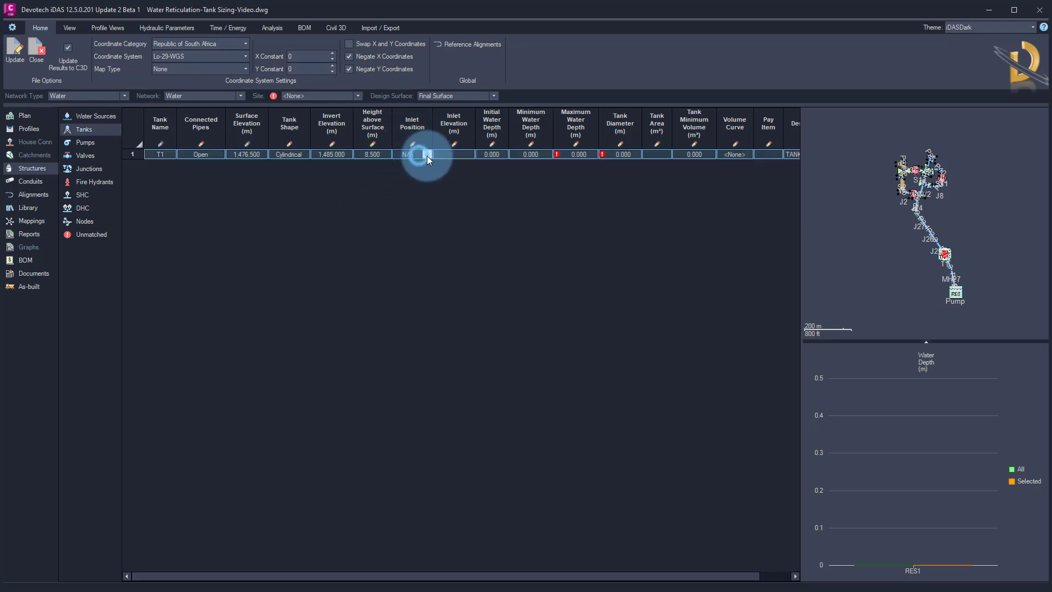
{"action": "left_click", "coordinate": [426, 156]}
{"action": "left_click", "coordinate": [420, 178]}
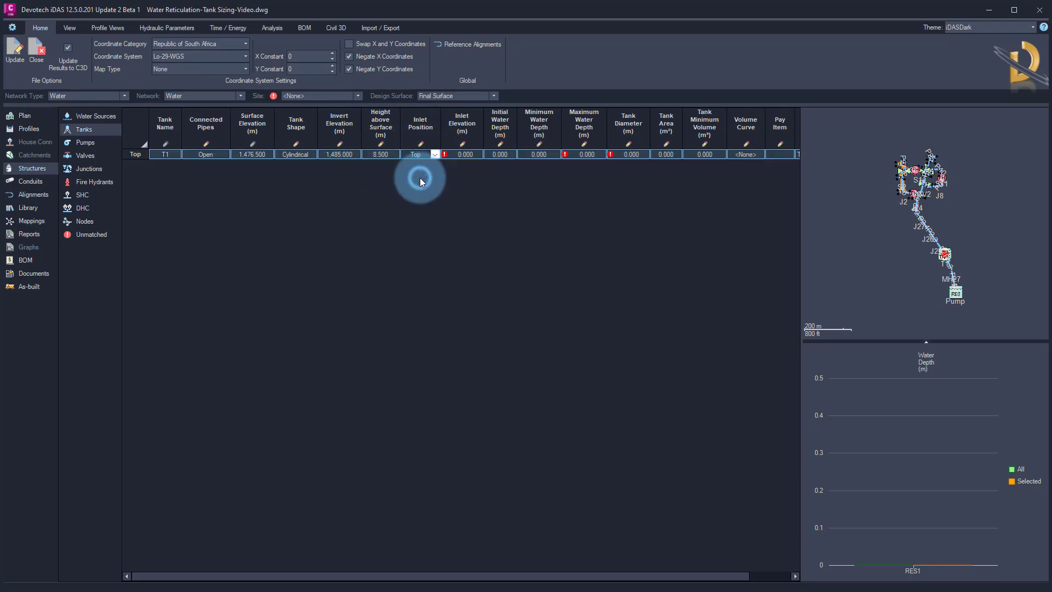
{"action": "left_click", "coordinate": [456, 157]}
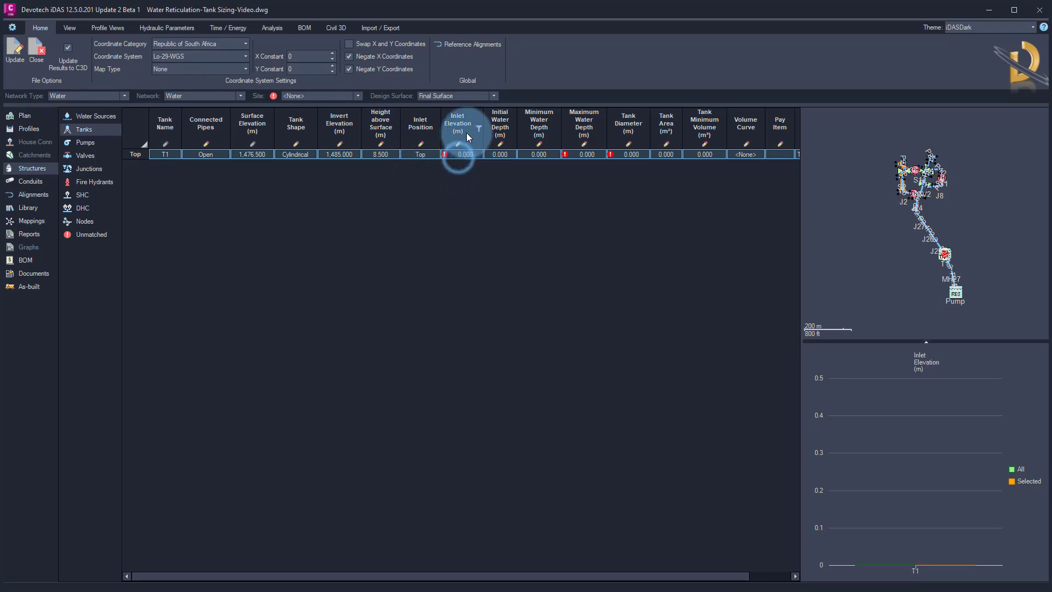
Set the tank's invert elevation to 1485 m and its inlet elevation to 1489.1 m
{"action": "left_click", "coordinate": [343, 156]}
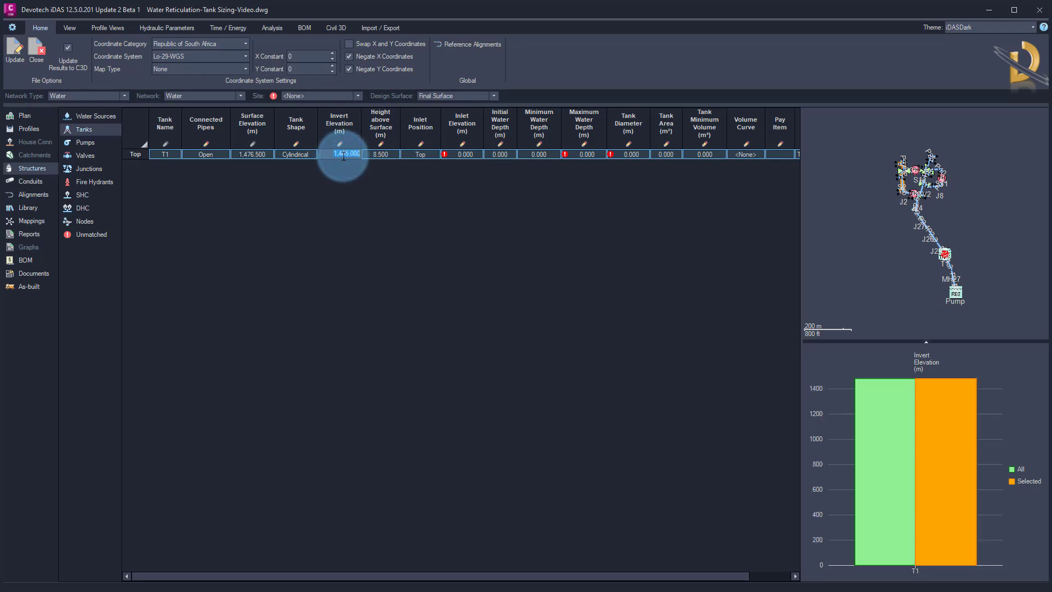
{"action": "type", "text": "1485"}
{"action": "left_click", "coordinate": [453, 157]}
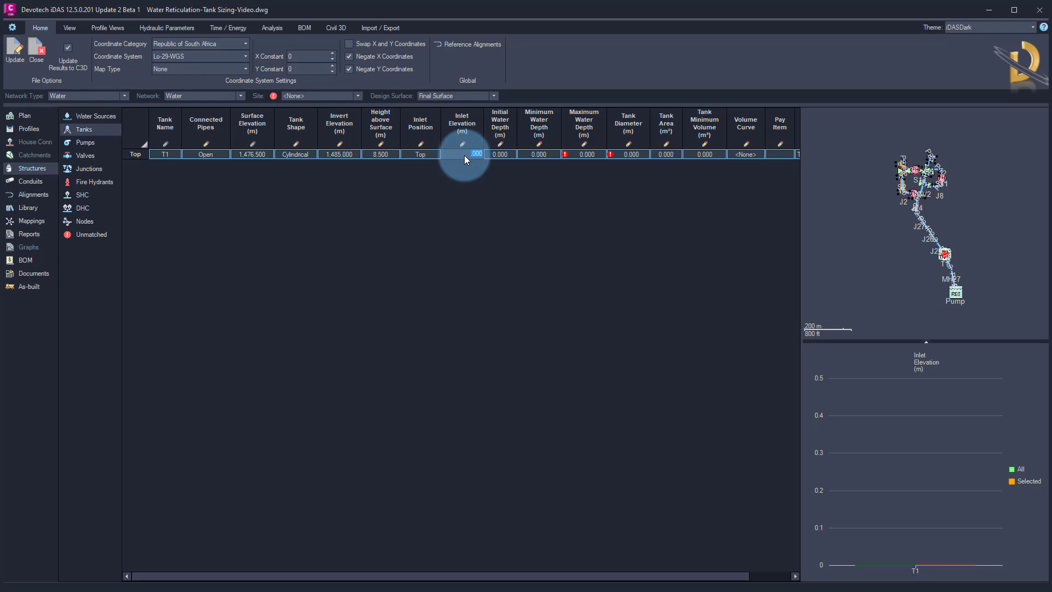
{"action": "left_click", "coordinate": [468, 154]}
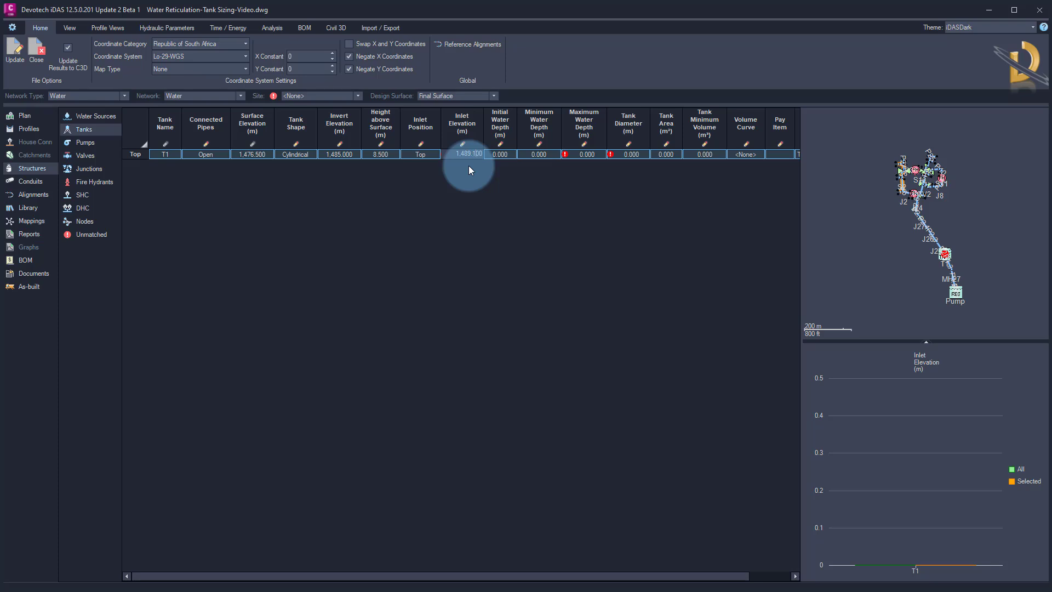
{"action": "key", "text": "Return"}
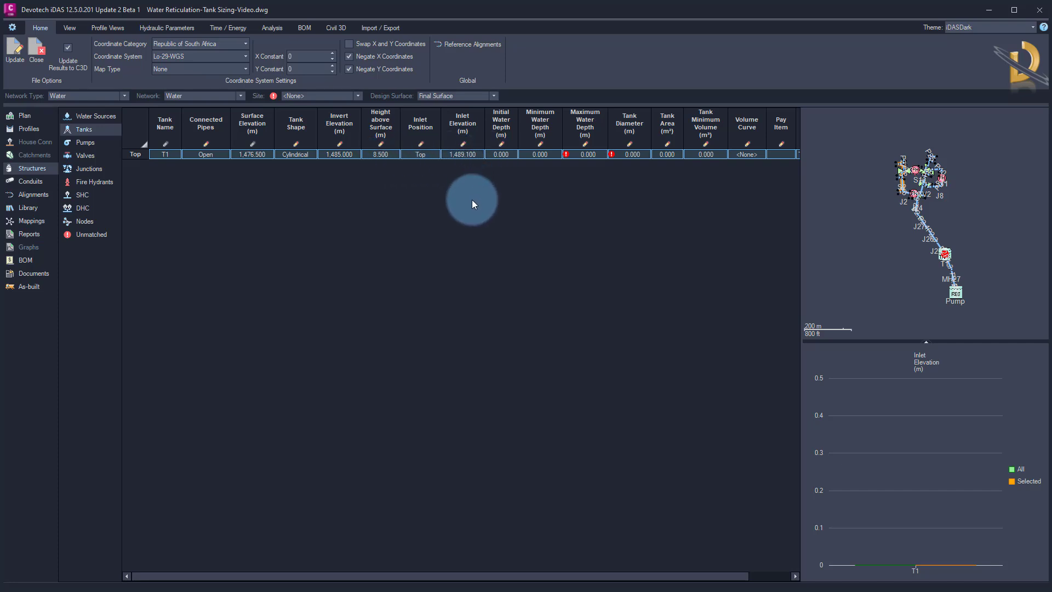
Set the tank's initial water depth to 3.2 m and its maximum water depth to 4 m
{"action": "left_click", "coordinate": [502, 155]}
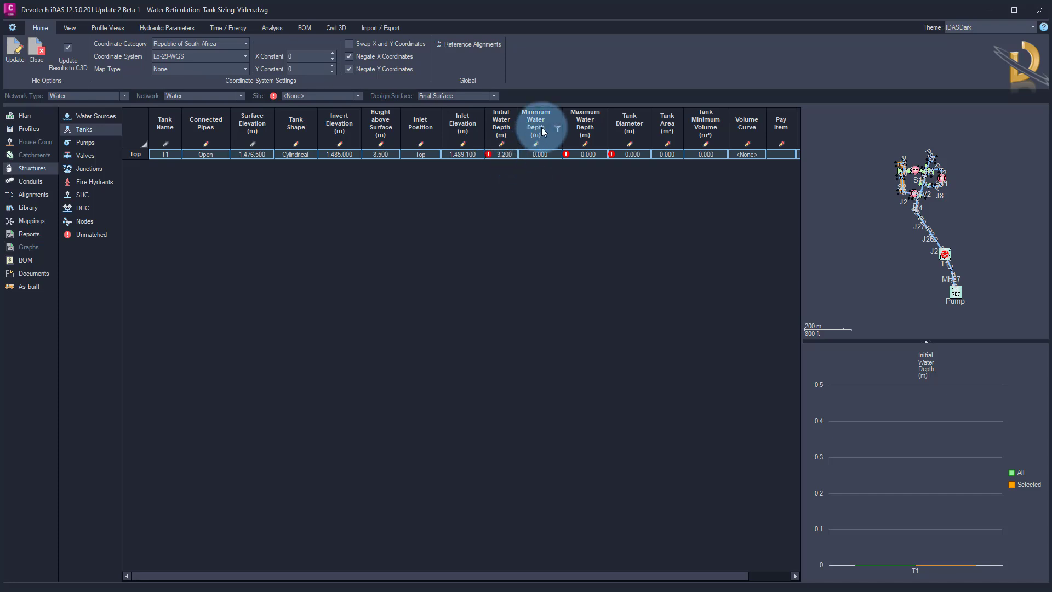
{"action": "left_click", "coordinate": [538, 155]}
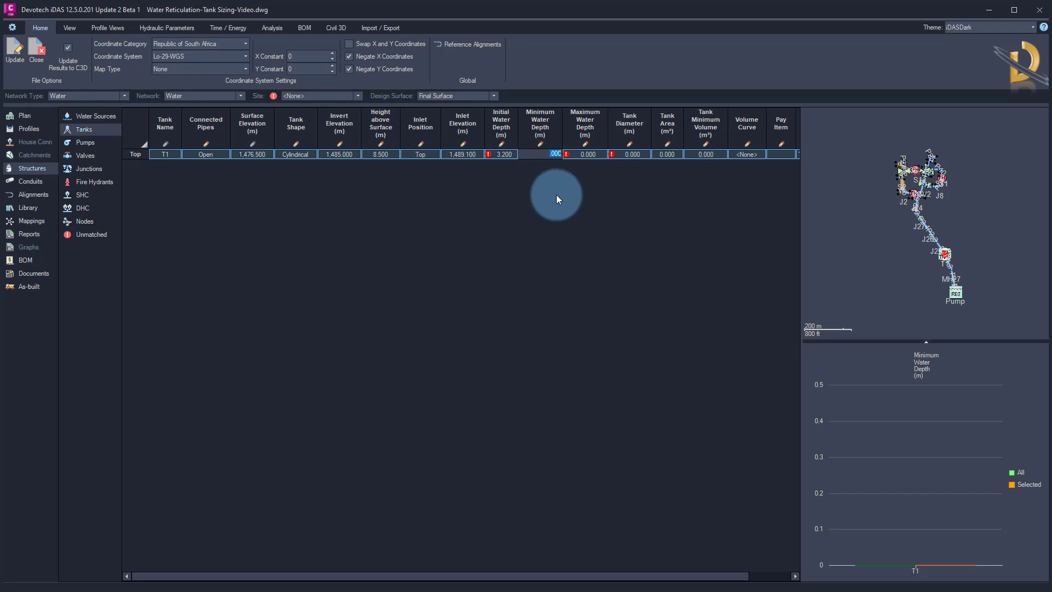
{"action": "left_click", "coordinate": [587, 159]}
{"action": "left_click", "coordinate": [583, 156]}
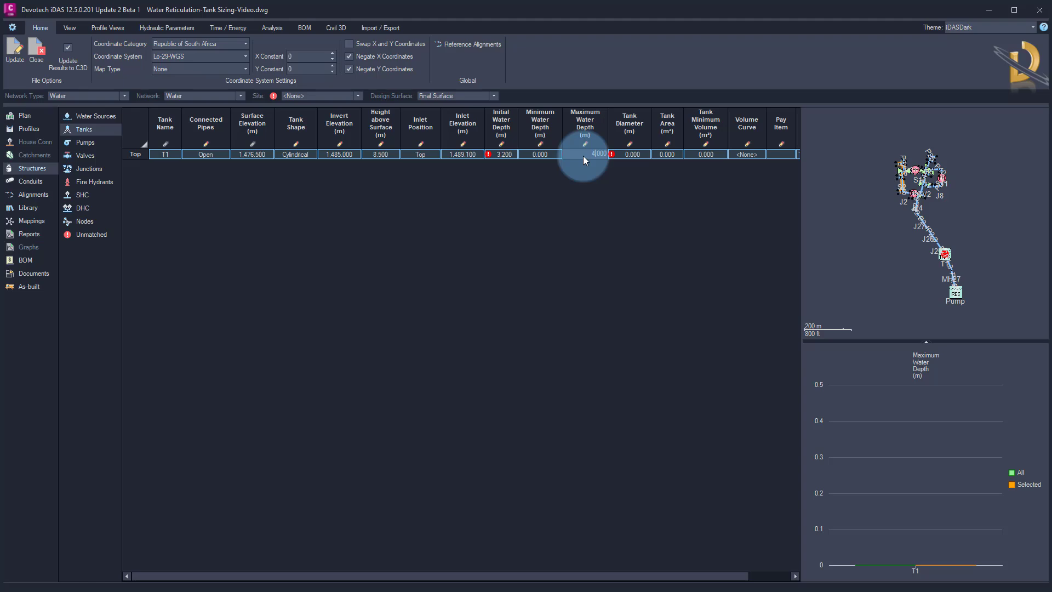
{"action": "type", "text": "4"}
{"action": "key", "text": "Return"}
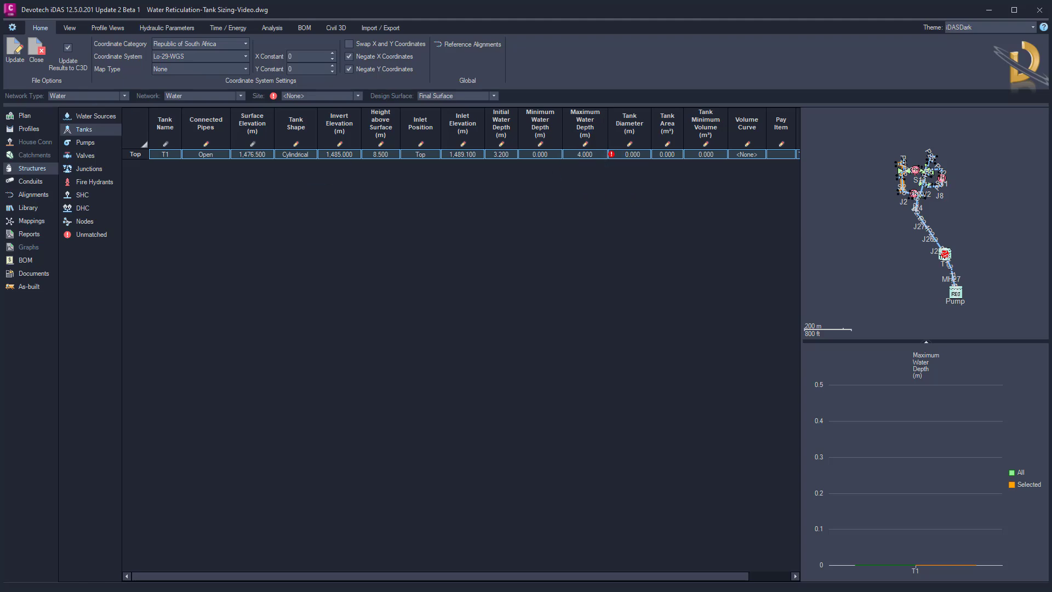
Check the circular tank diameter, height and fire volume depth in the sizing spreadsheet, then return to iDAS
{"action": "key", "text": "alt+Tab"}
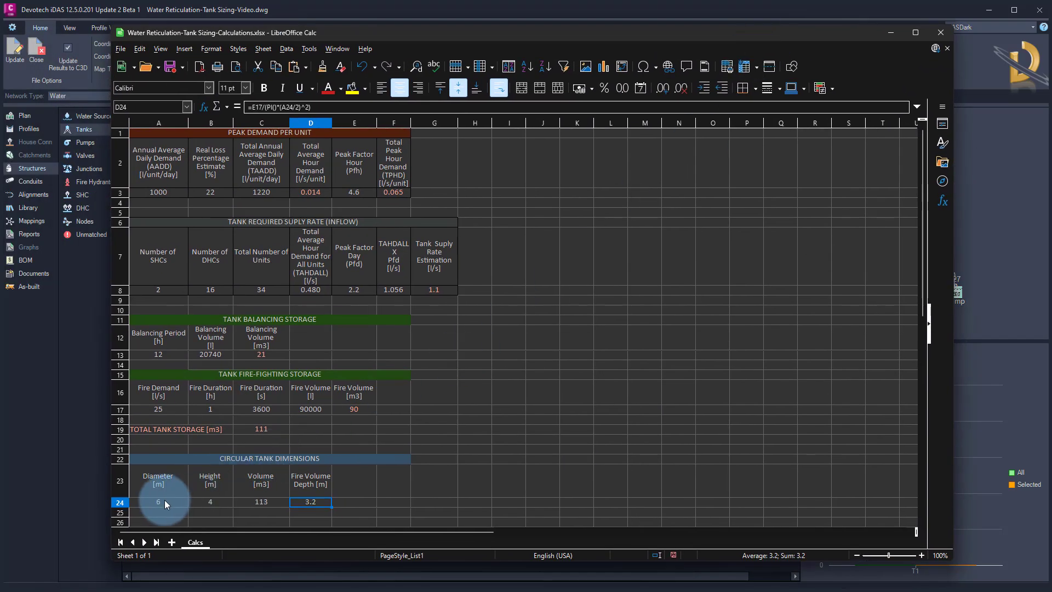
{"action": "left_click", "coordinate": [163, 502]}
{"action": "left_click", "coordinate": [213, 502]}
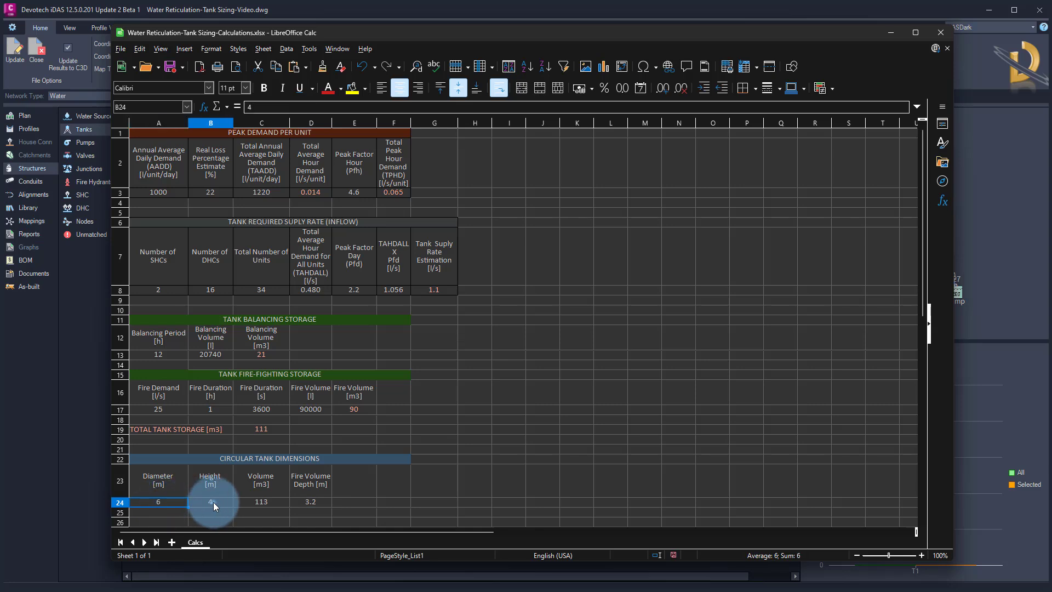
{"action": "left_click", "coordinate": [306, 510]}
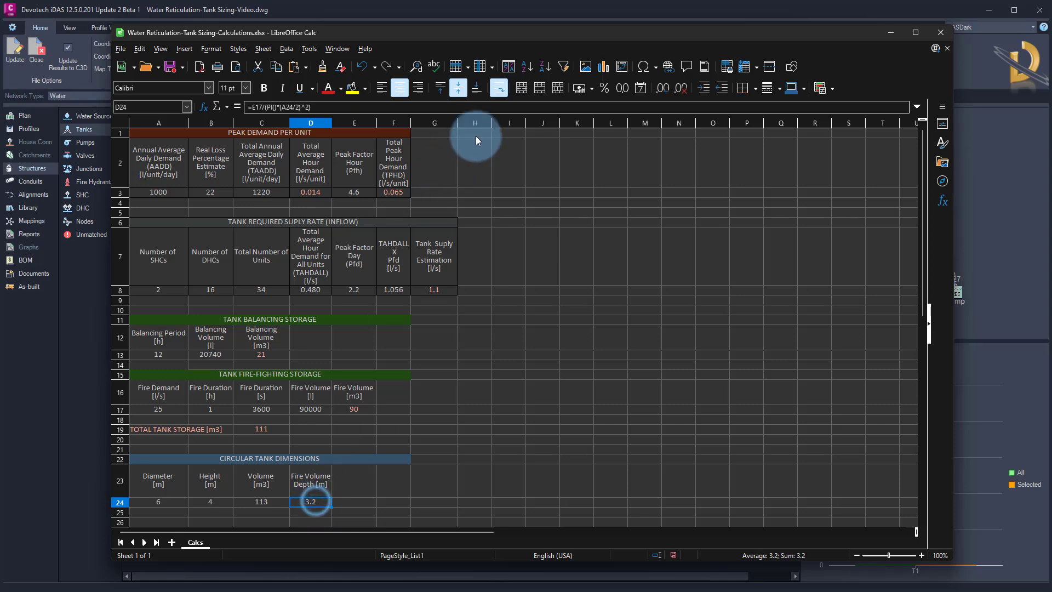
{"action": "left_click", "coordinate": [544, 33]}
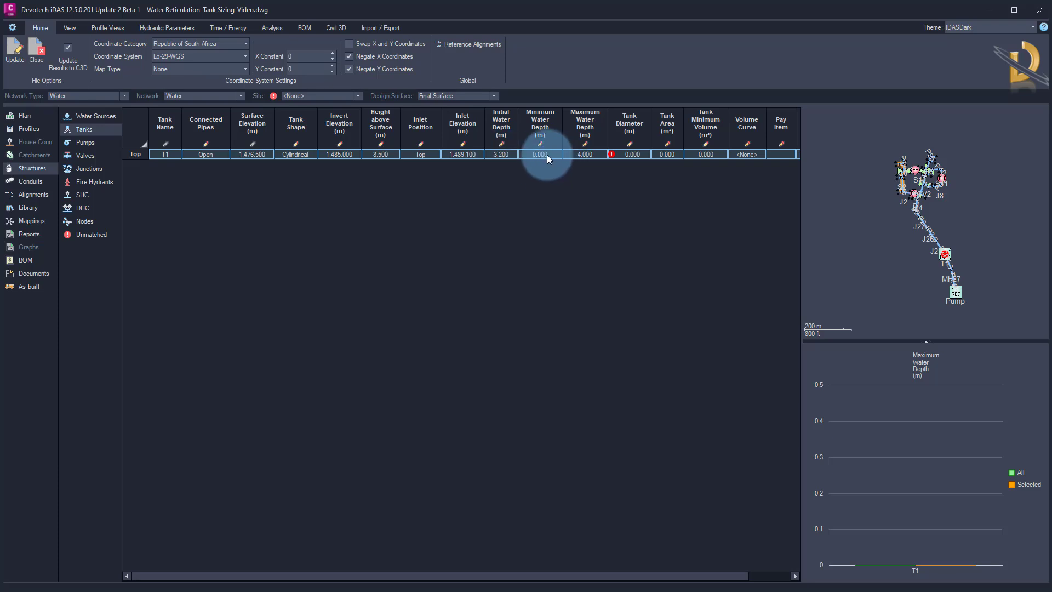
Set the tank diameter to 6 m
{"action": "left_click", "coordinate": [630, 155]}
{"action": "type", "text": "6"}
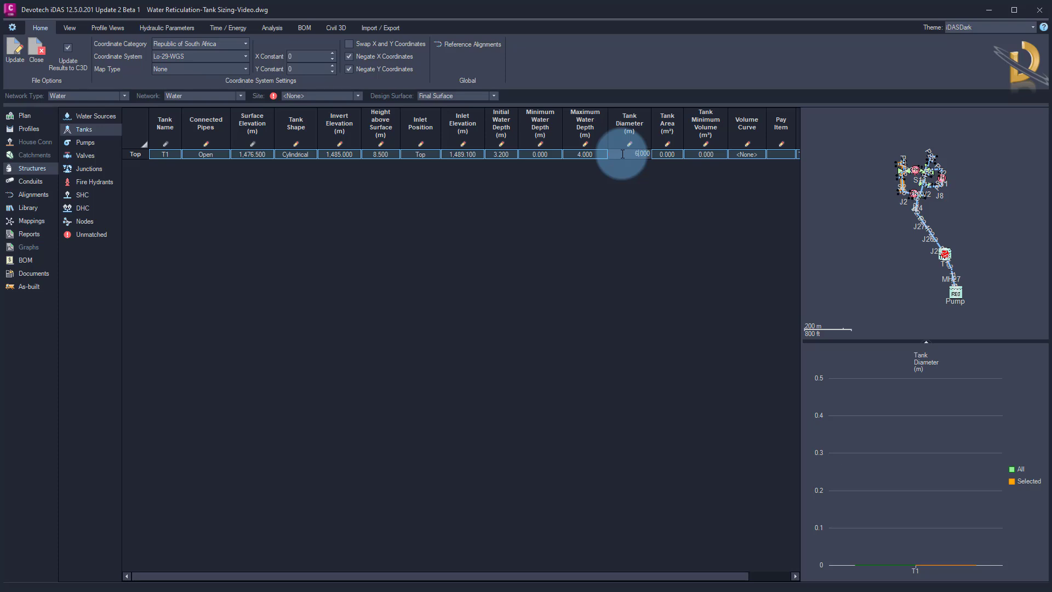
{"action": "key", "text": "Return"}
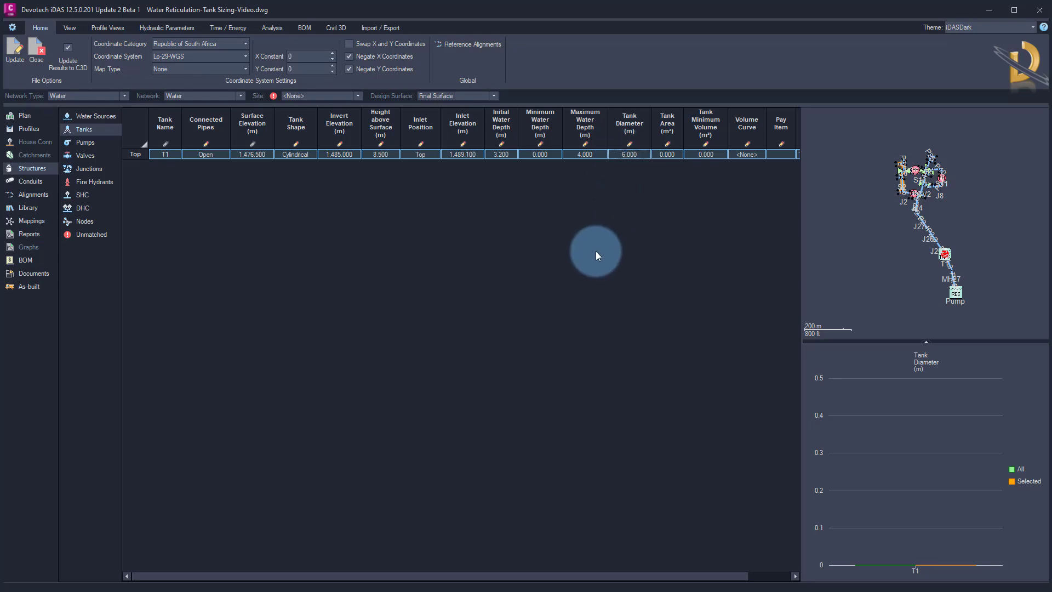
Set the pump's outgoing pipe to P1.2
{"action": "left_click", "coordinate": [89, 144]}
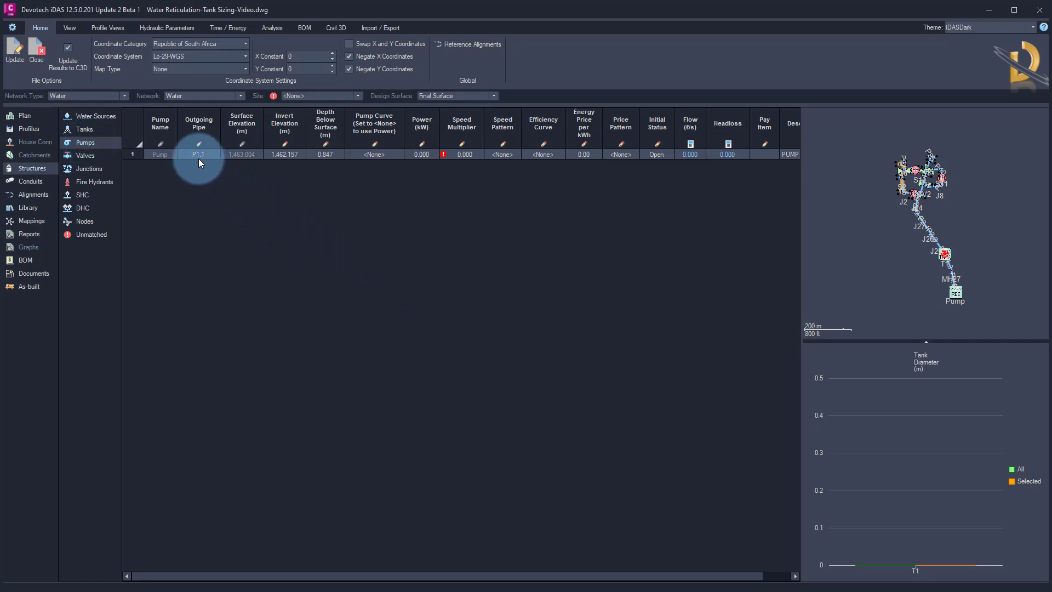
{"action": "left_click", "coordinate": [198, 156]}
{"action": "left_click", "coordinate": [215, 155]}
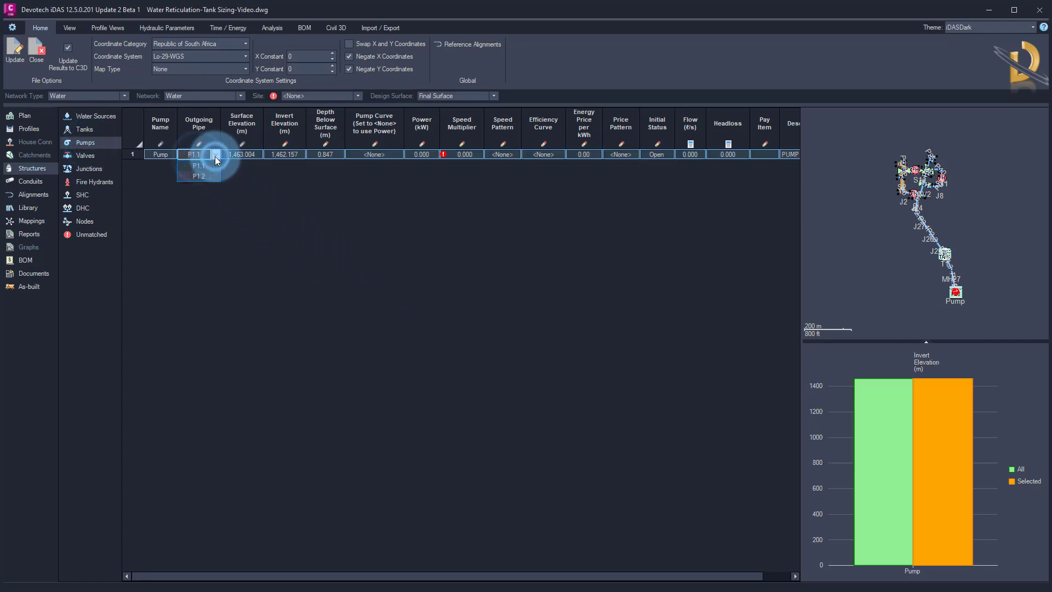
{"action": "left_click", "coordinate": [207, 175]}
{"action": "scroll", "coordinate": [911, 258], "scroll_direction": "up", "scroll_amount": 4}
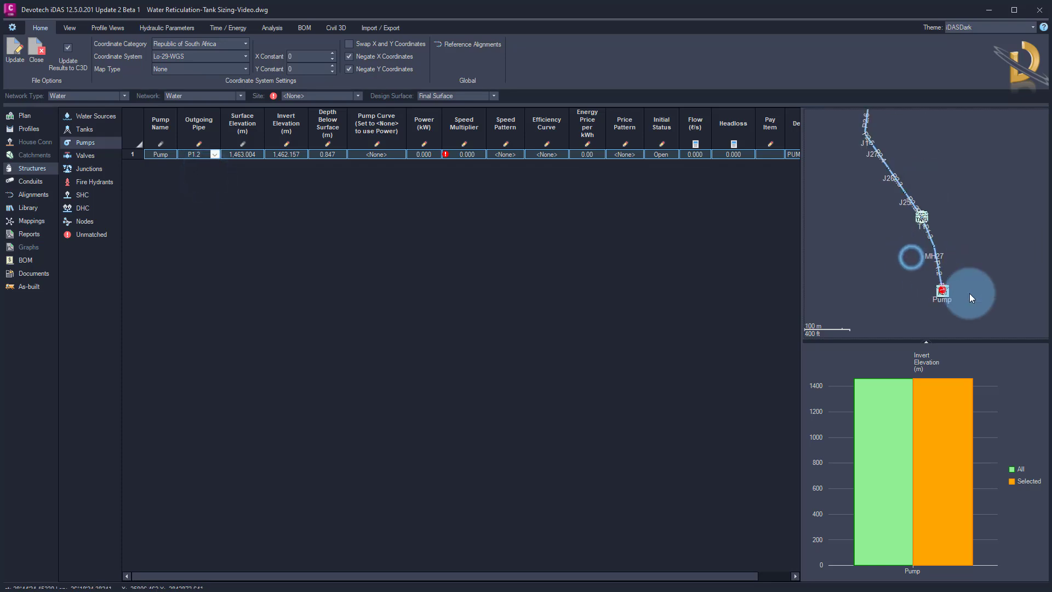
{"action": "scroll", "coordinate": [938, 291], "scroll_direction": "up", "scroll_amount": 2}
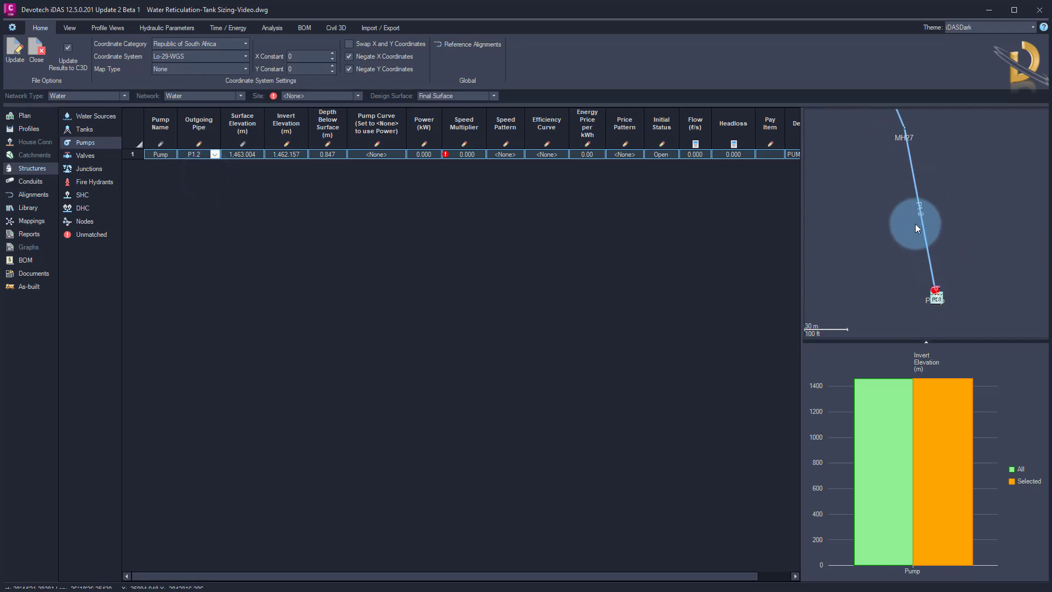
{"action": "left_click", "coordinate": [349, 171]}
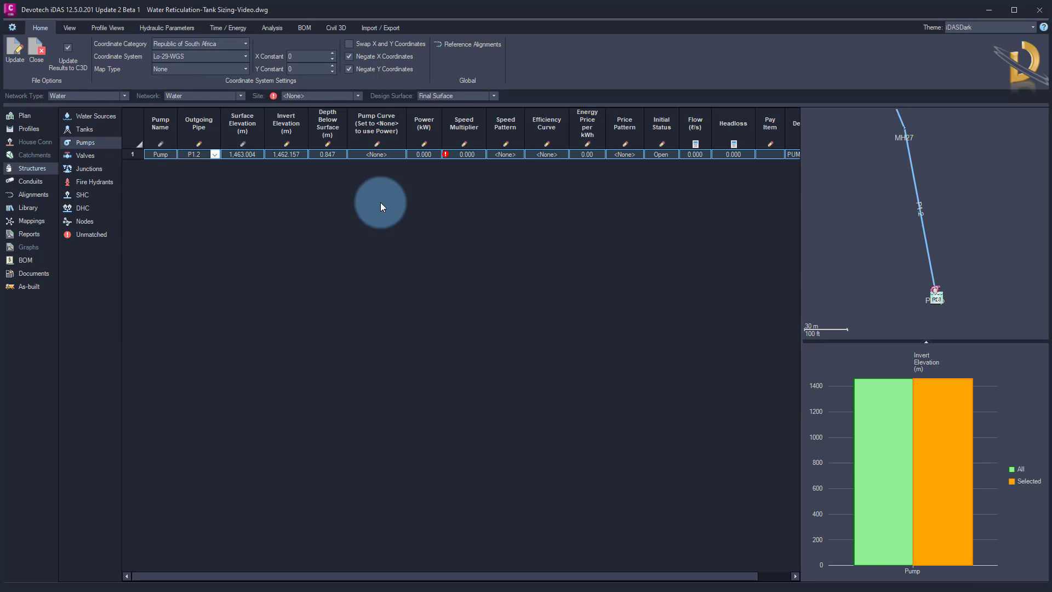
Import the pump curve from PumpCurve.xlsx on the Desktop into the library's curves and review its flow-head values
{"action": "left_click", "coordinate": [32, 207]}
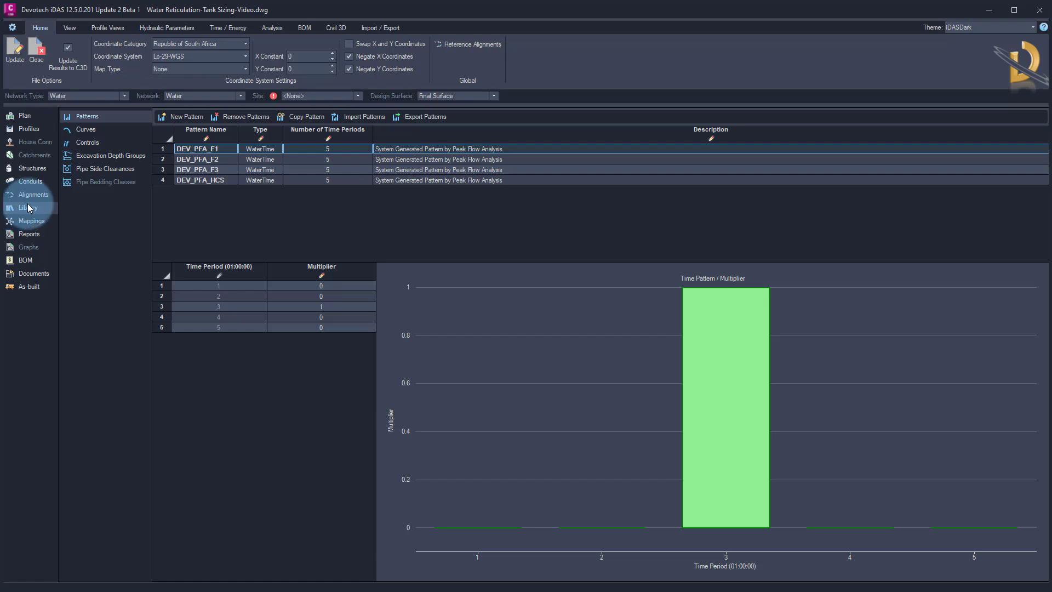
{"action": "left_click", "coordinate": [85, 130]}
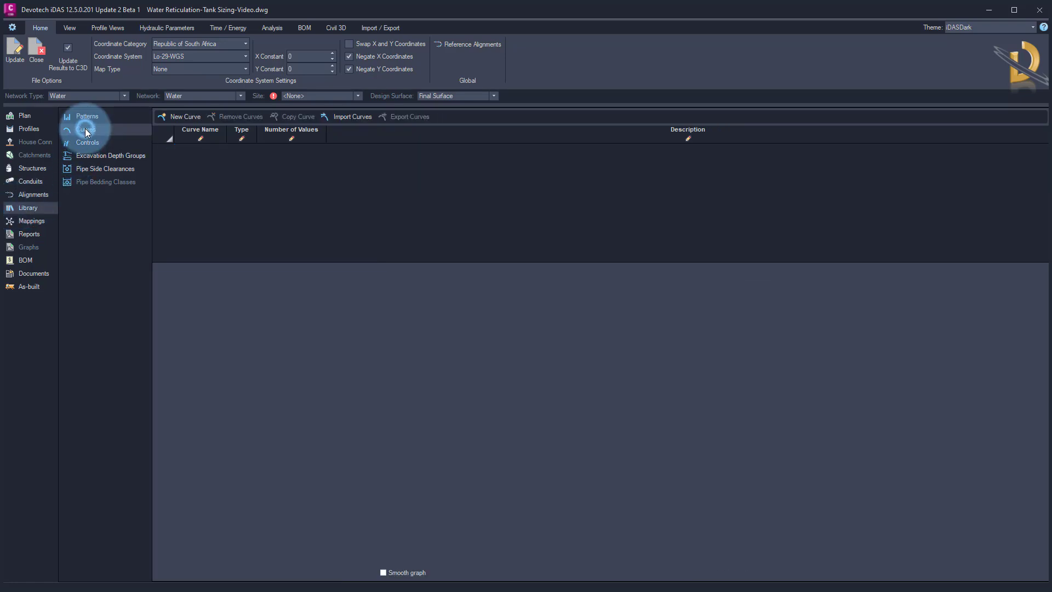
{"action": "left_click", "coordinate": [350, 117]}
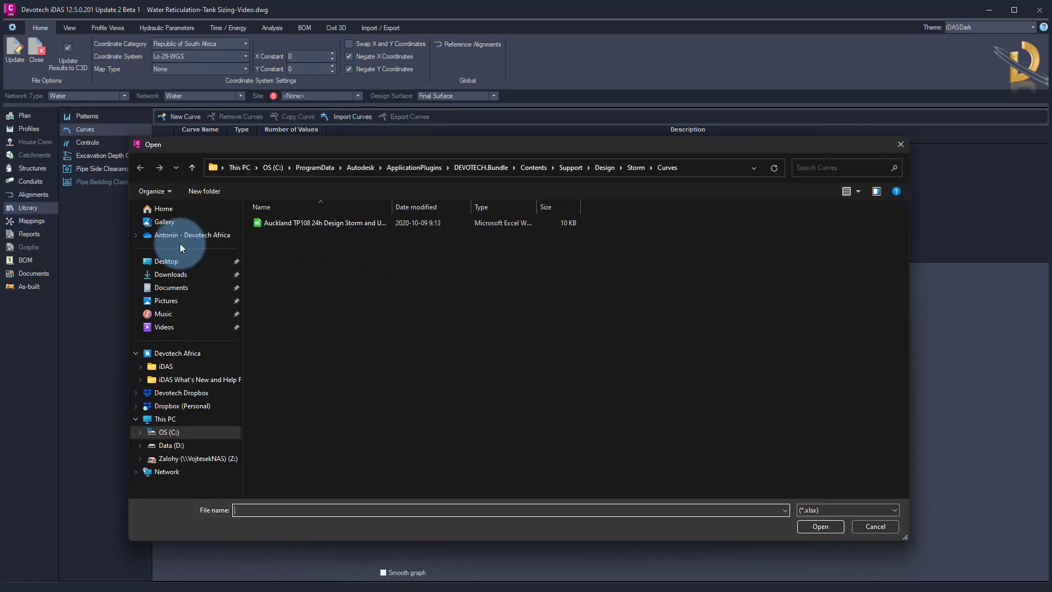
{"action": "left_click", "coordinate": [164, 261]}
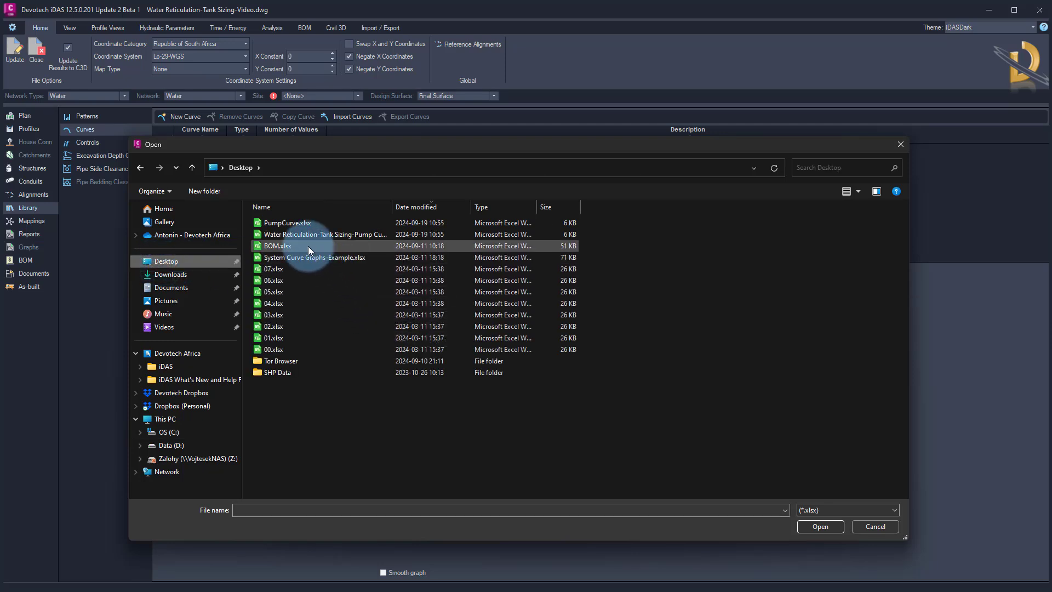
{"action": "left_click", "coordinate": [297, 224]}
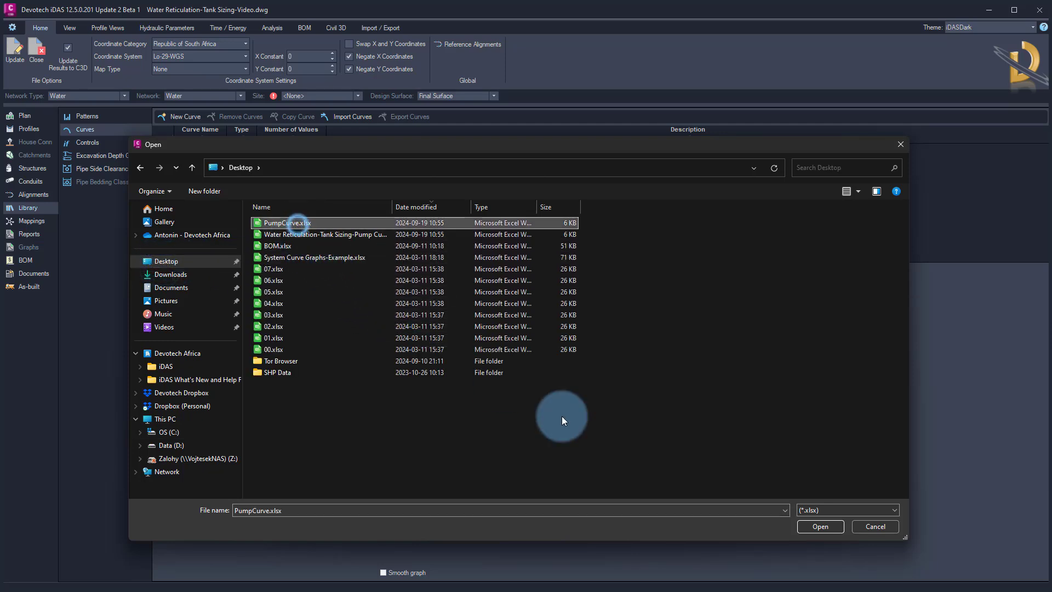
{"action": "left_click", "coordinate": [814, 525]}
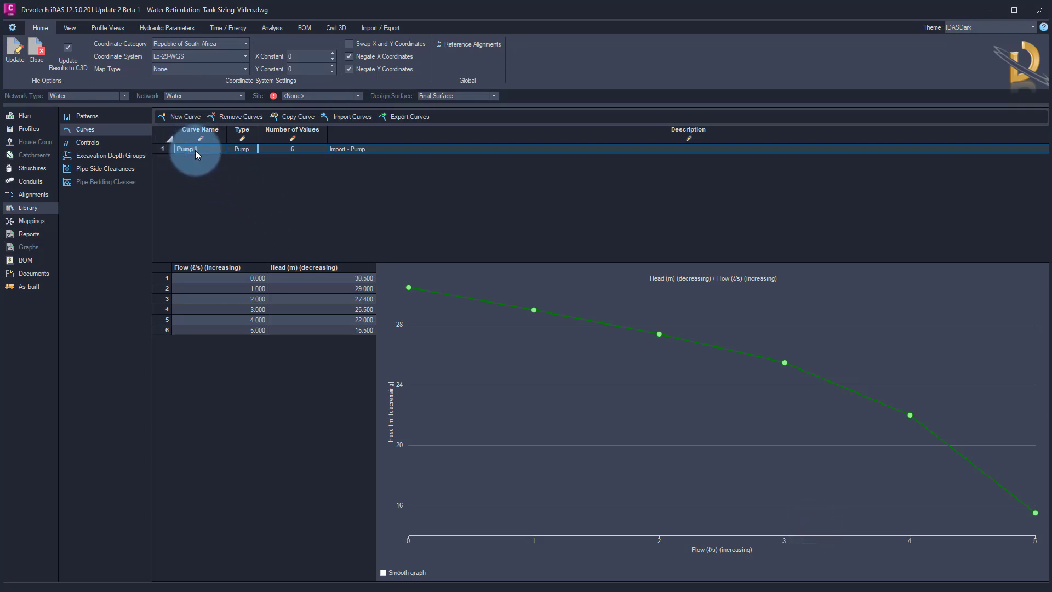
{"action": "left_click", "coordinate": [252, 281]}
{"action": "left_click", "coordinate": [250, 290]}
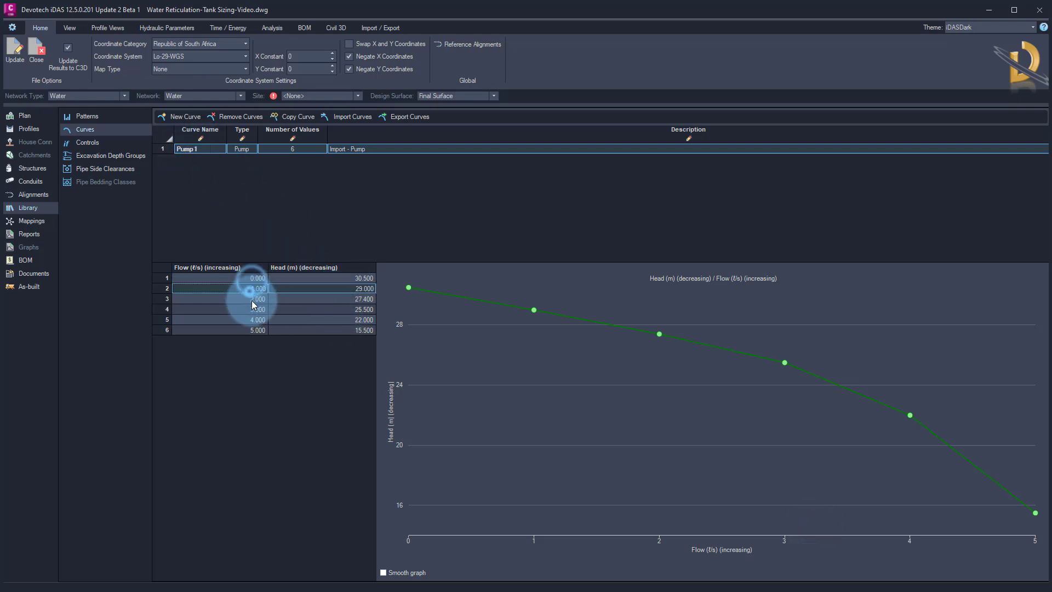
{"action": "left_click", "coordinate": [253, 312]}
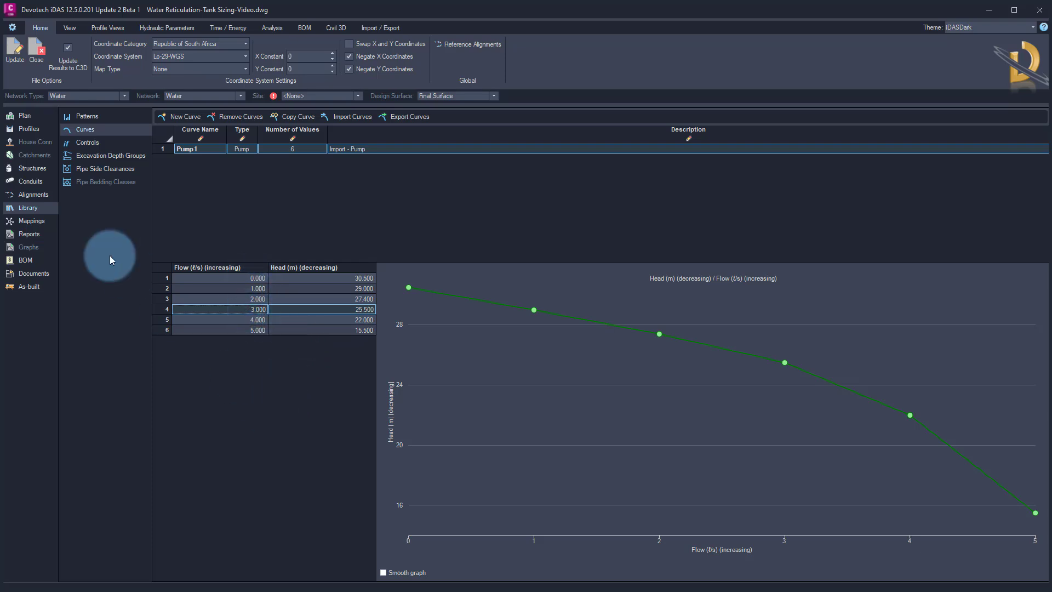
Assign the Pump 1 curve to the pump and set its speed multiplier to 1
{"action": "left_click", "coordinate": [33, 168]}
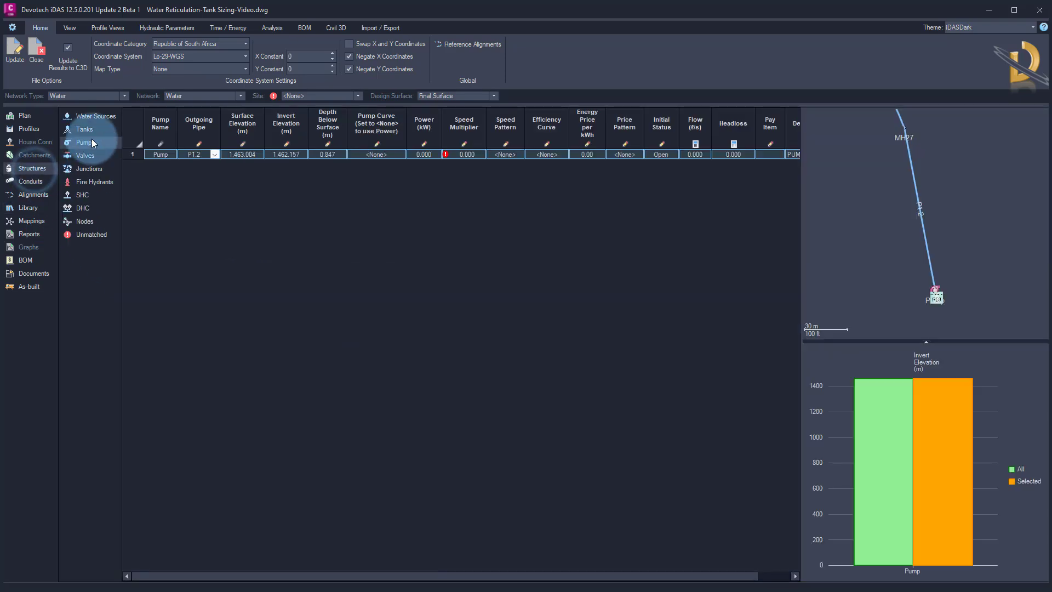
{"action": "left_click", "coordinate": [92, 141]}
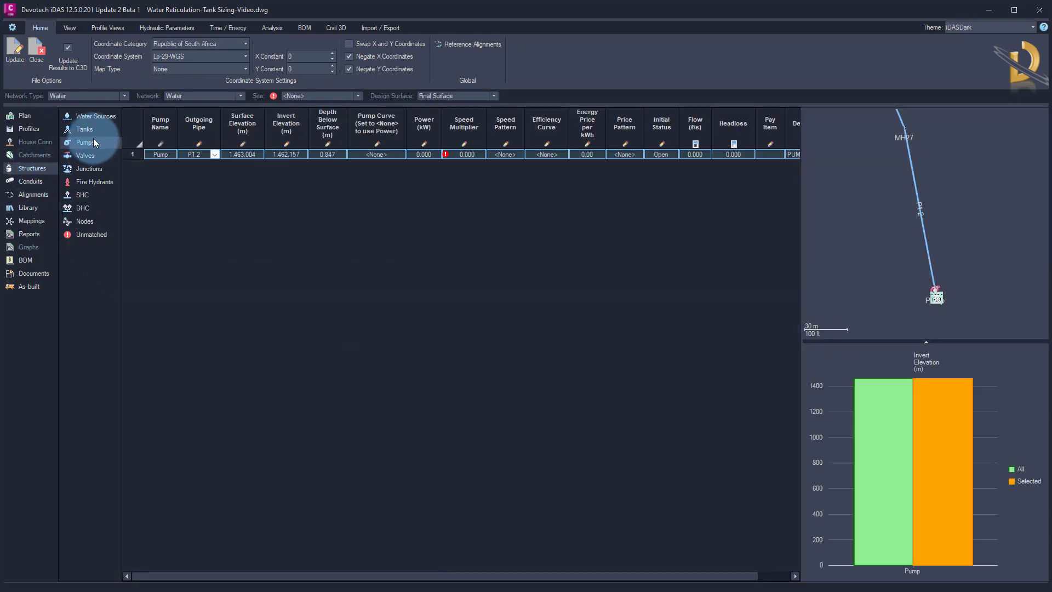
{"action": "left_click", "coordinate": [400, 154]}
{"action": "left_click", "coordinate": [375, 176]}
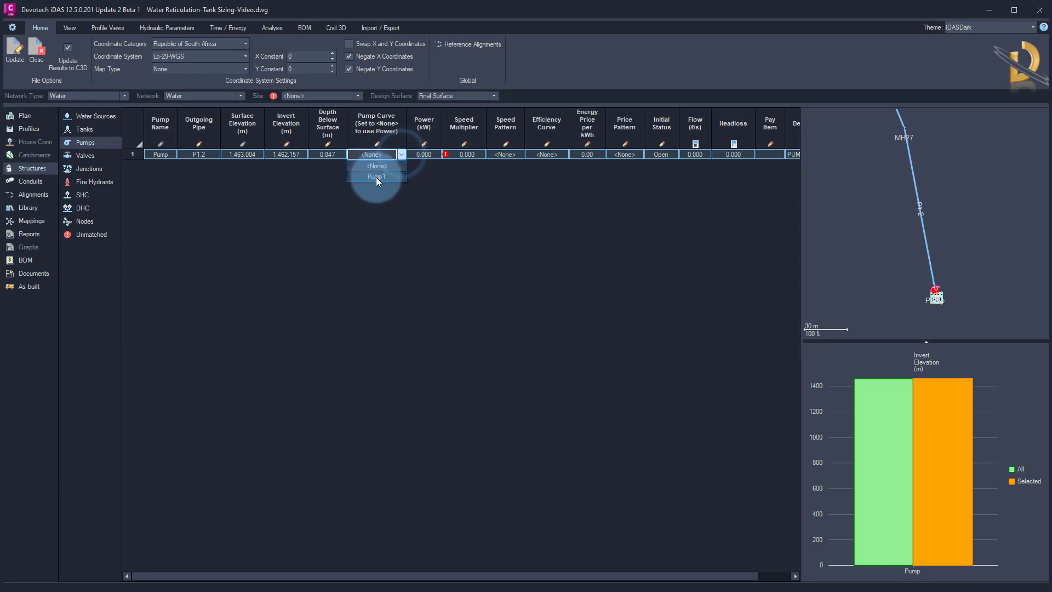
{"action": "left_click", "coordinate": [469, 155]}
{"action": "left_click", "coordinate": [468, 154]}
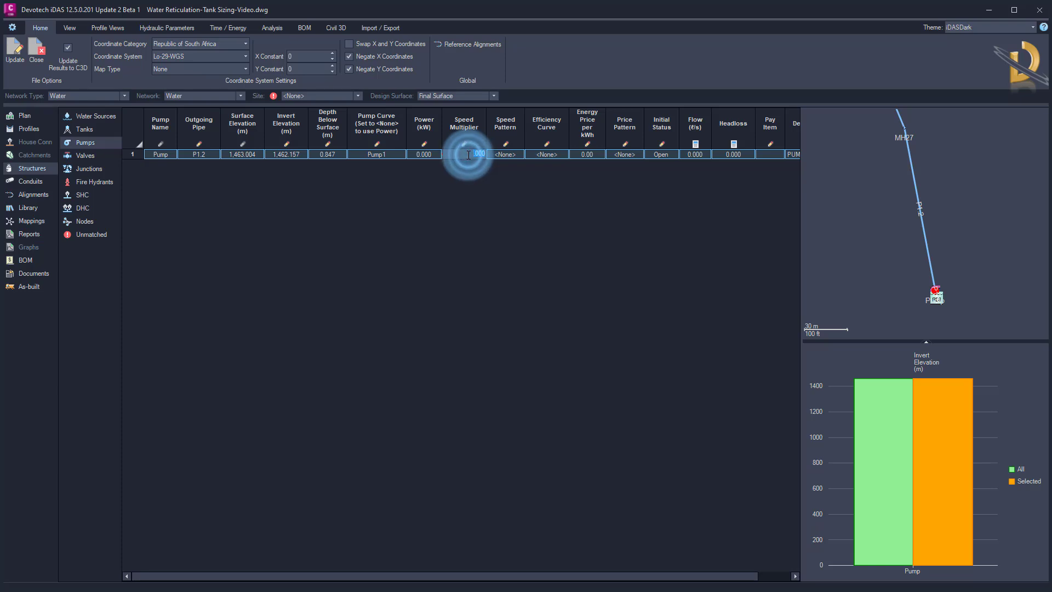
{"action": "type", "text": "1"}
{"action": "left_click", "coordinate": [469, 192]}
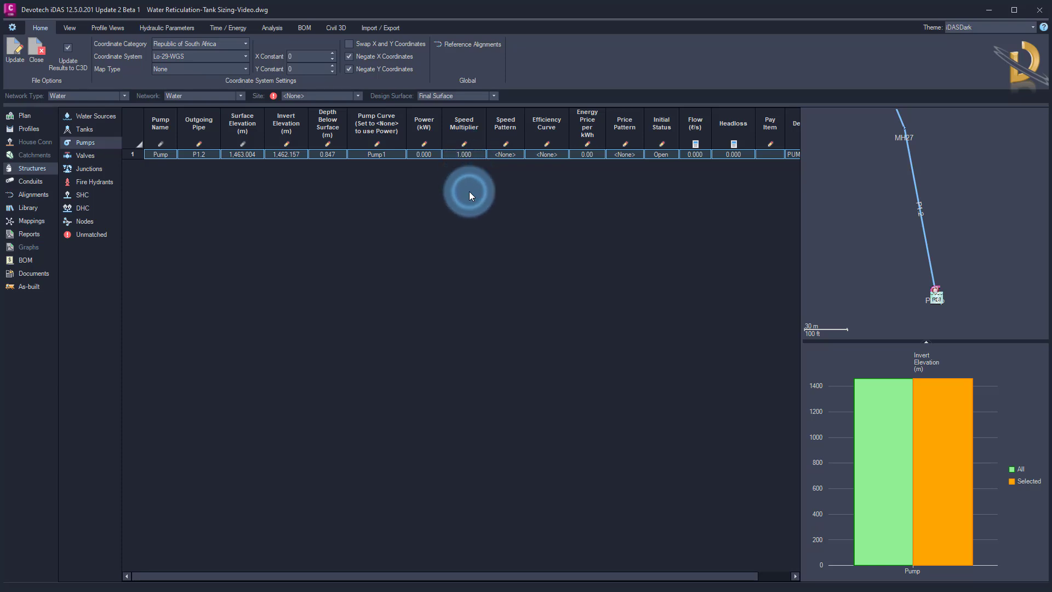
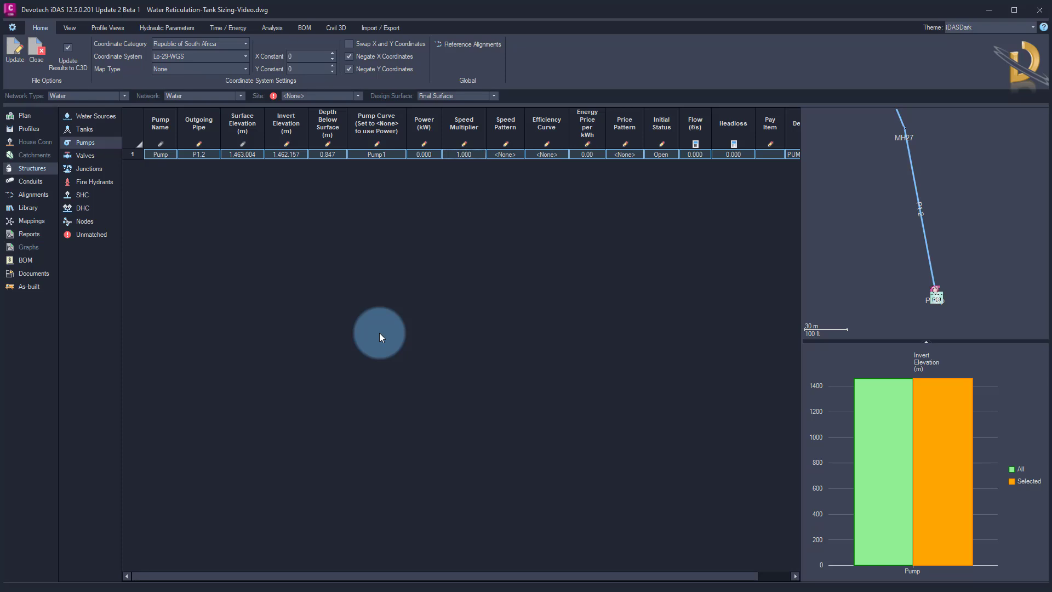
Create a node-based control that sets the Pump speed to 1 when tank T1's level falls below 3.2 m
{"action": "left_click", "coordinate": [27, 208]}
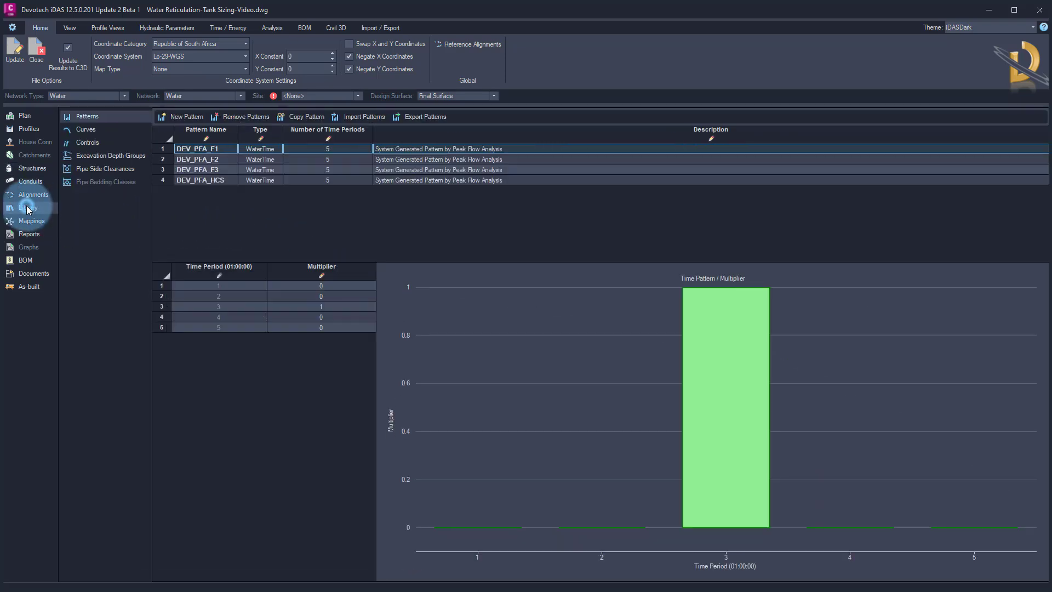
{"action": "left_click", "coordinate": [92, 143]}
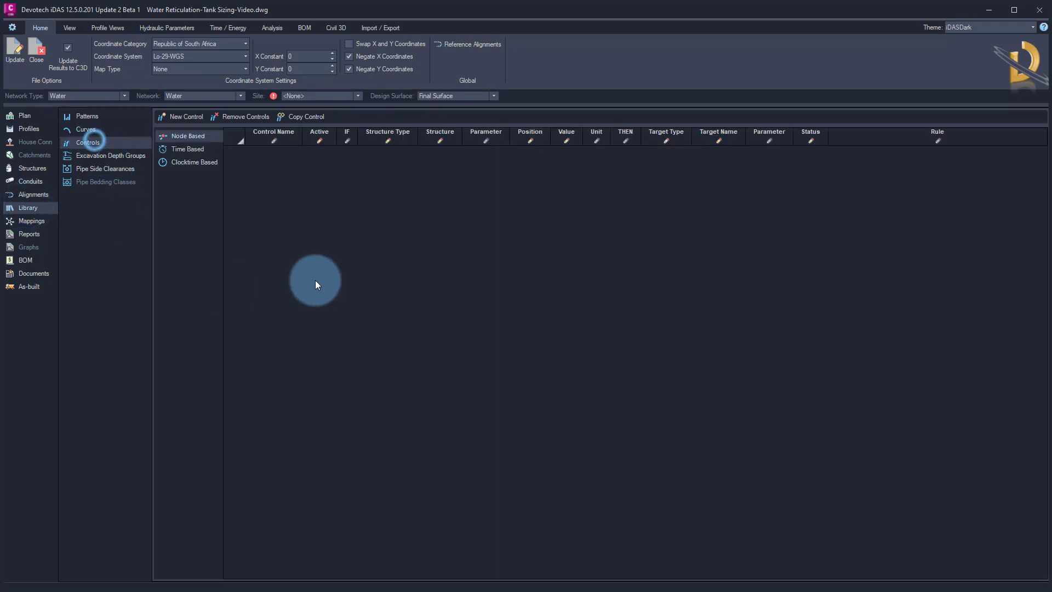
{"action": "left_click", "coordinate": [193, 116]}
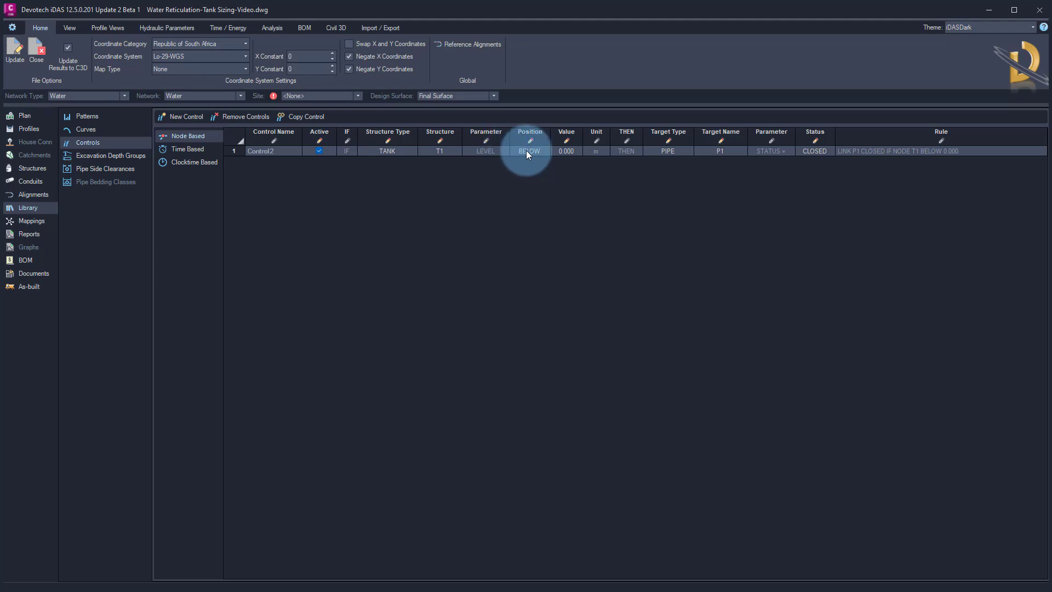
{"action": "left_click", "coordinate": [565, 150]}
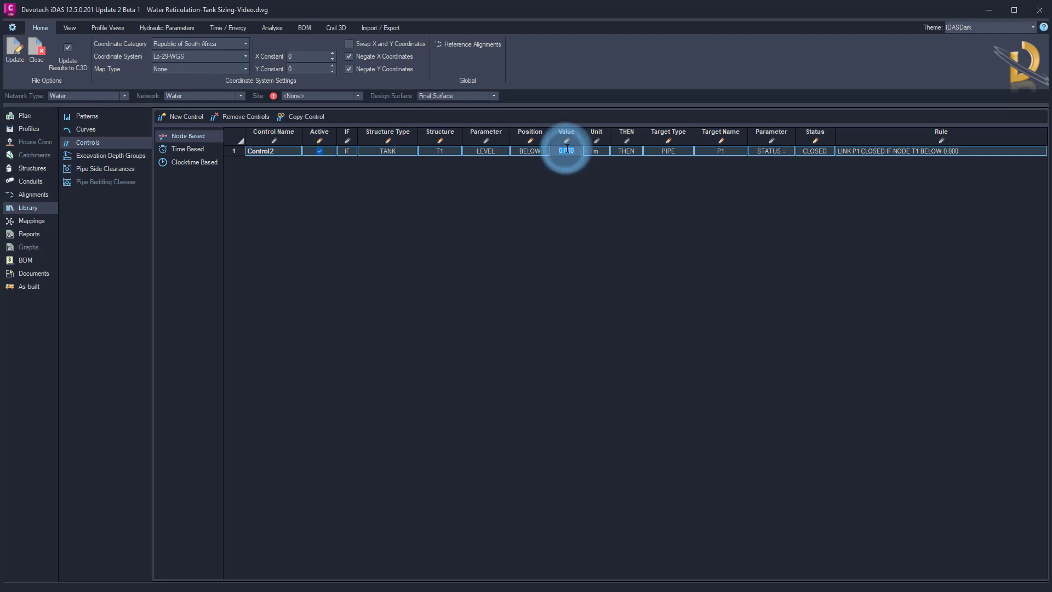
{"action": "key", "text": "BackSpace"}
{"action": "type", "text": "3.2"}
{"action": "key", "text": "Return"}
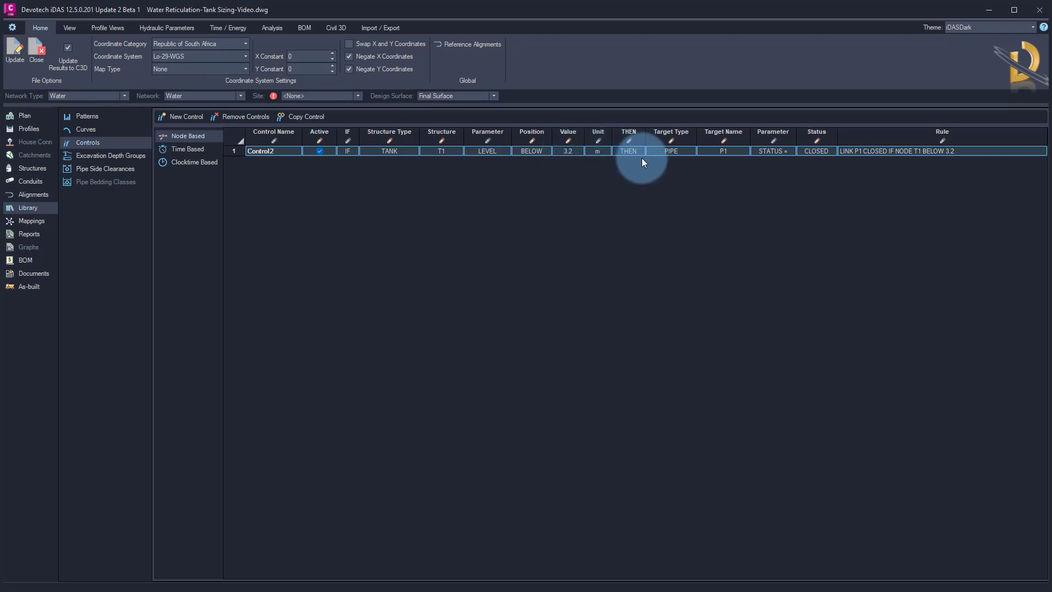
{"action": "left_click", "coordinate": [682, 150]}
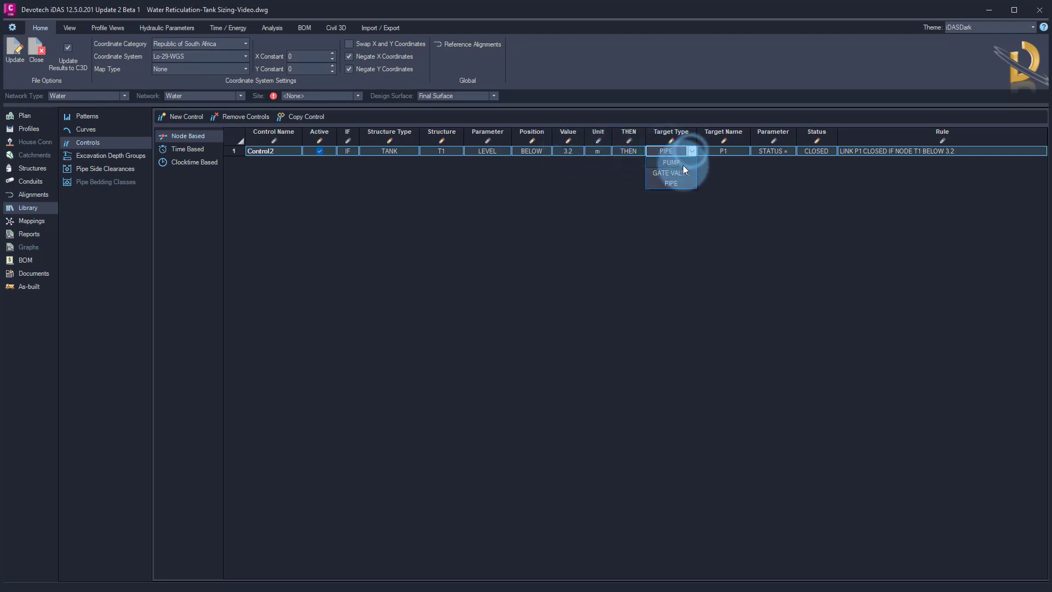
{"action": "left_click", "coordinate": [681, 164]}
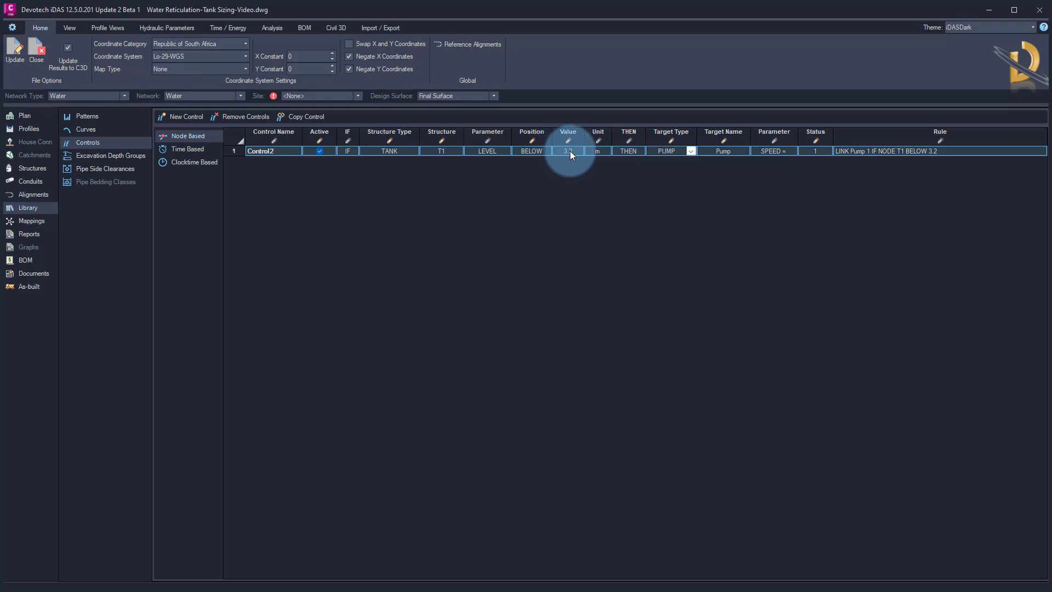
{"action": "left_click", "coordinate": [809, 152]}
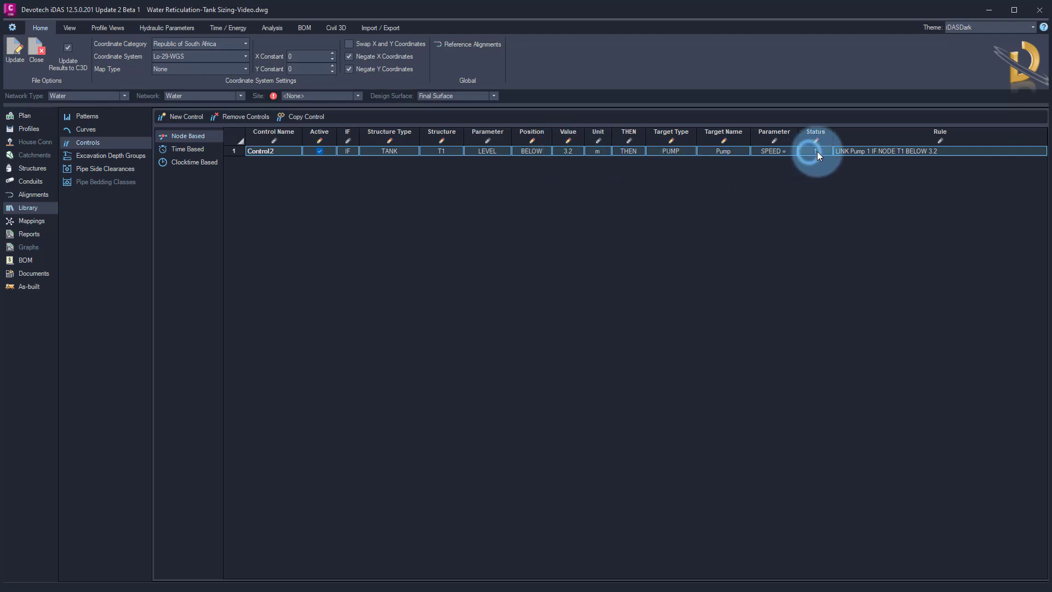
Copy the control and set the copy to turn the Pump speed to 0 when tank T1's level rises above 4 m
{"action": "left_click", "coordinate": [307, 117]}
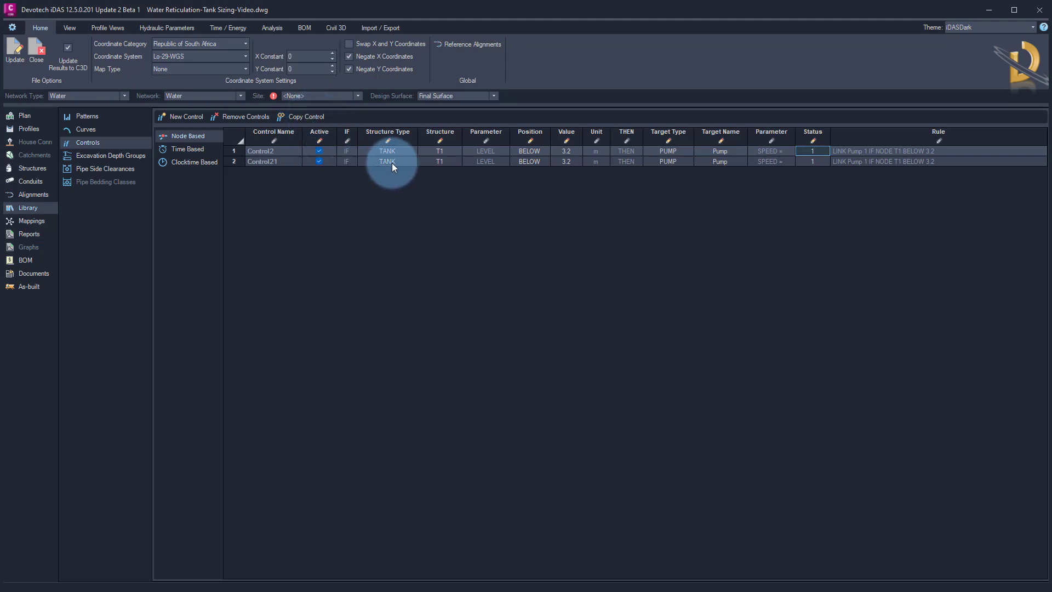
{"action": "left_click", "coordinate": [537, 164]}
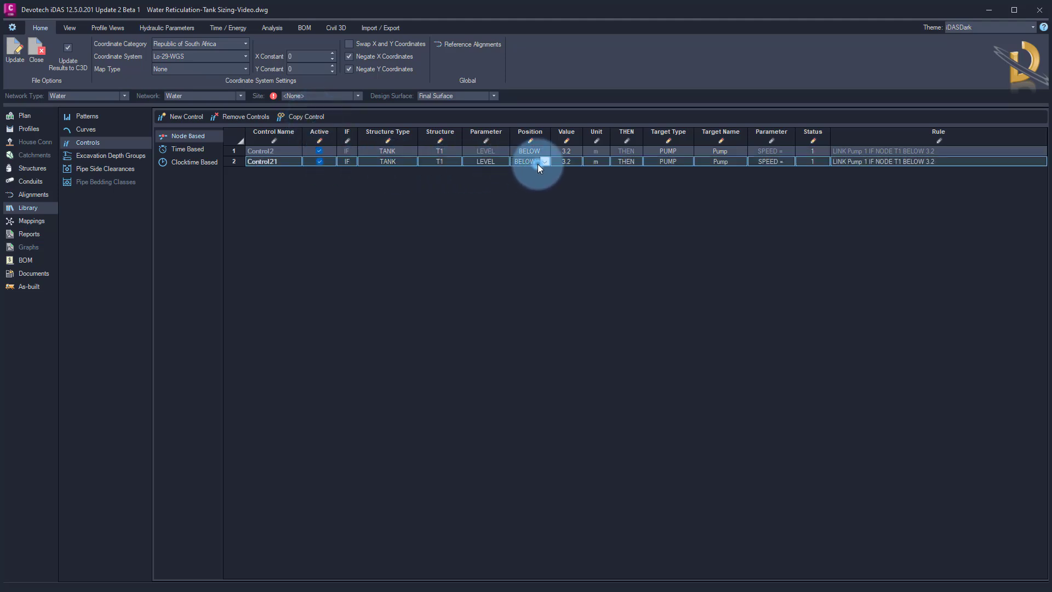
{"action": "left_click", "coordinate": [545, 162]}
{"action": "left_click", "coordinate": [530, 173]}
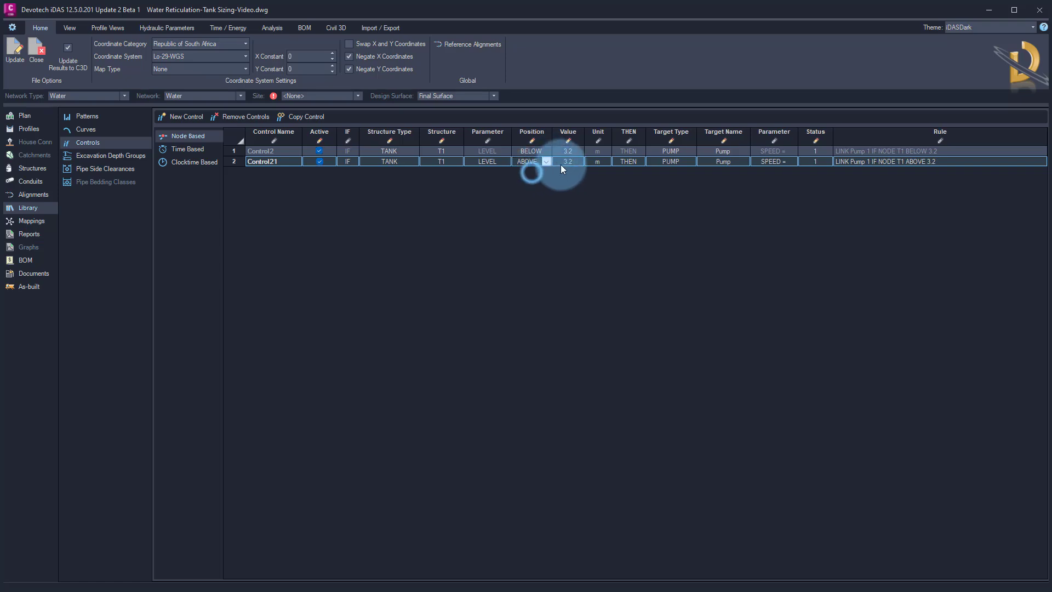
{"action": "left_click", "coordinate": [566, 162]}
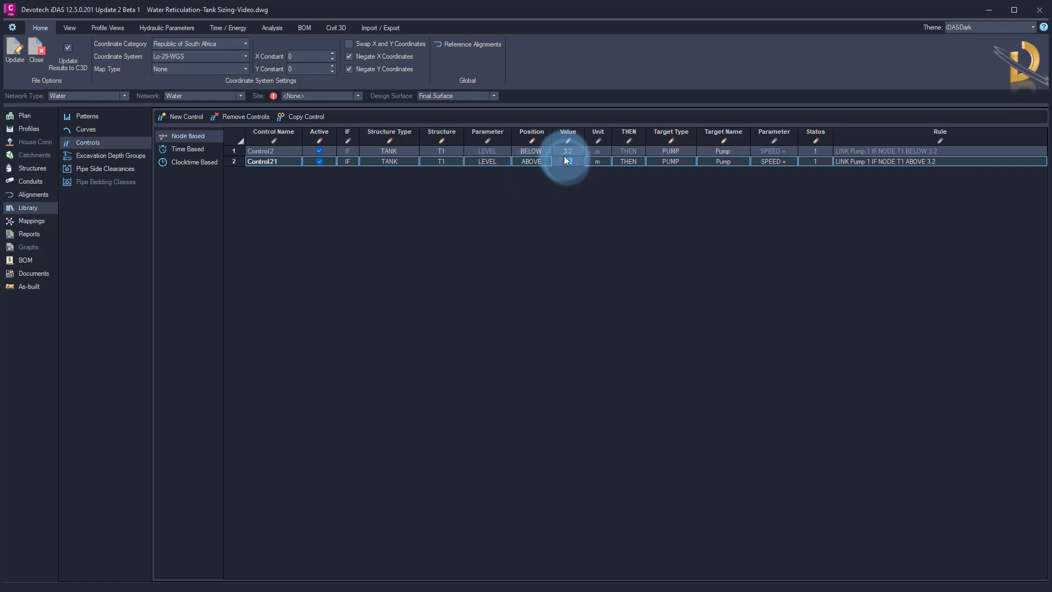
{"action": "type", "text": "4"}
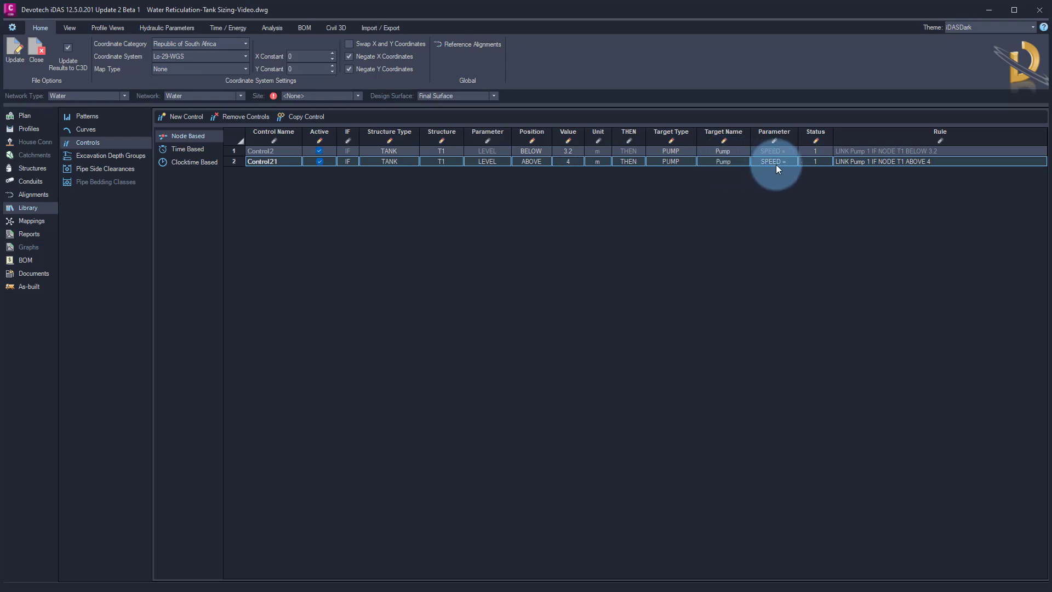
{"action": "left_click", "coordinate": [811, 163]}
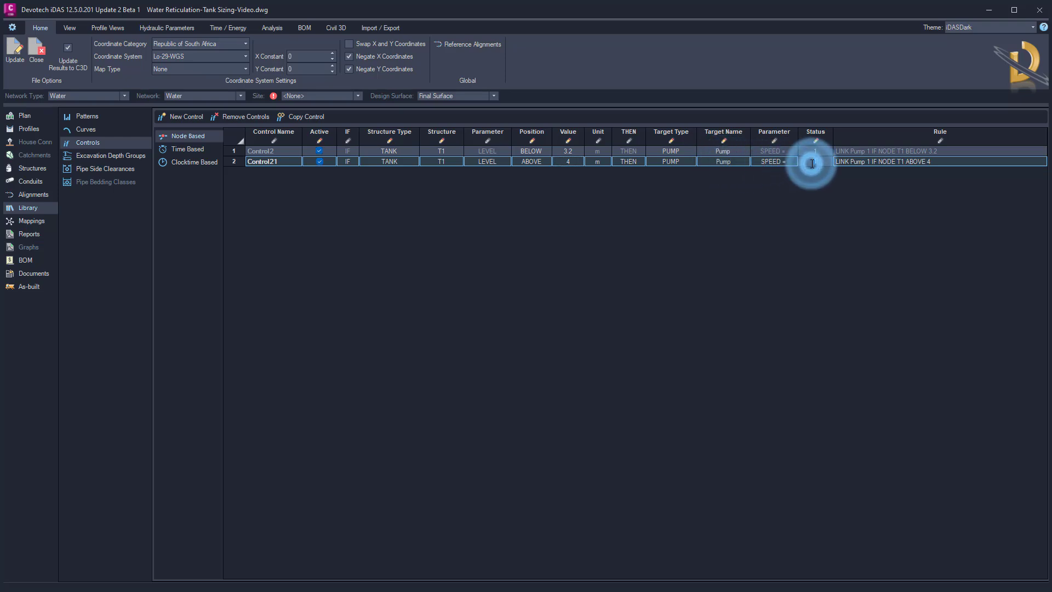
{"action": "key", "text": "Return"}
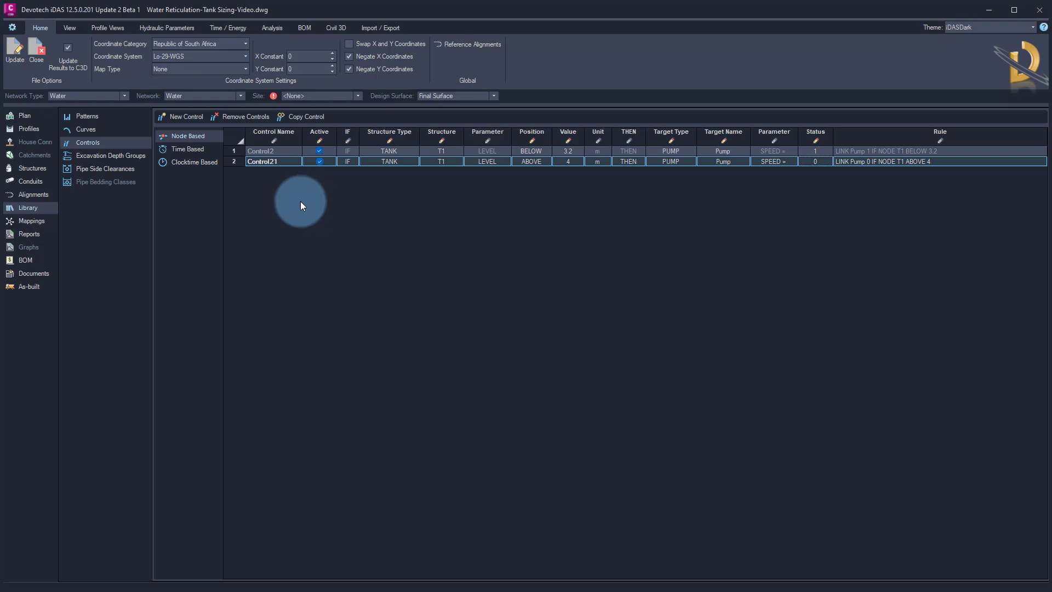
Set the demand of all three fire hydrants to 0 l/s
{"action": "left_click", "coordinate": [32, 168]}
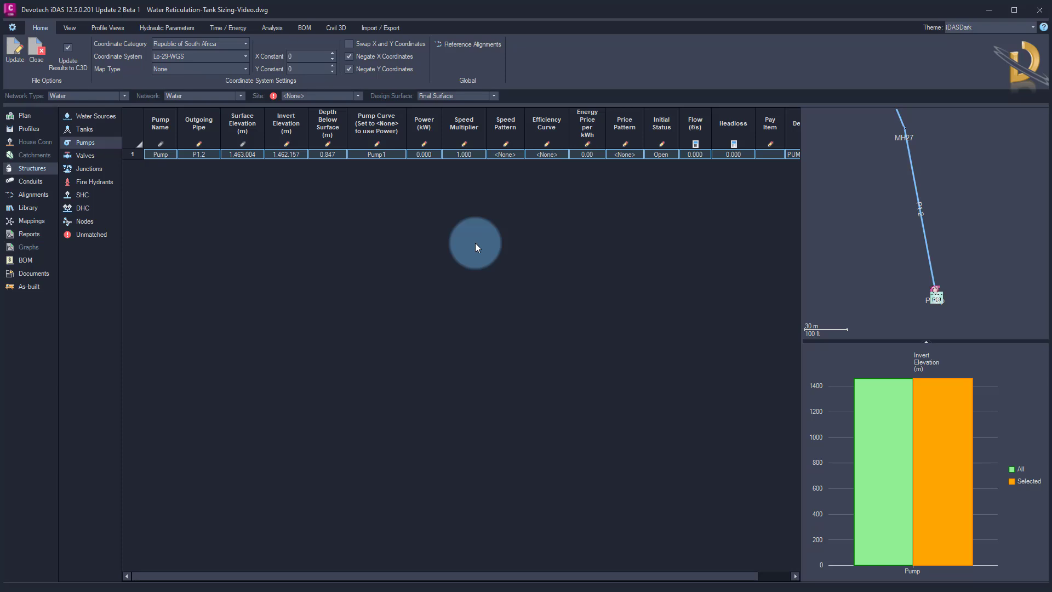
{"action": "left_click", "coordinate": [94, 157]}
{"action": "left_click", "coordinate": [157, 221]}
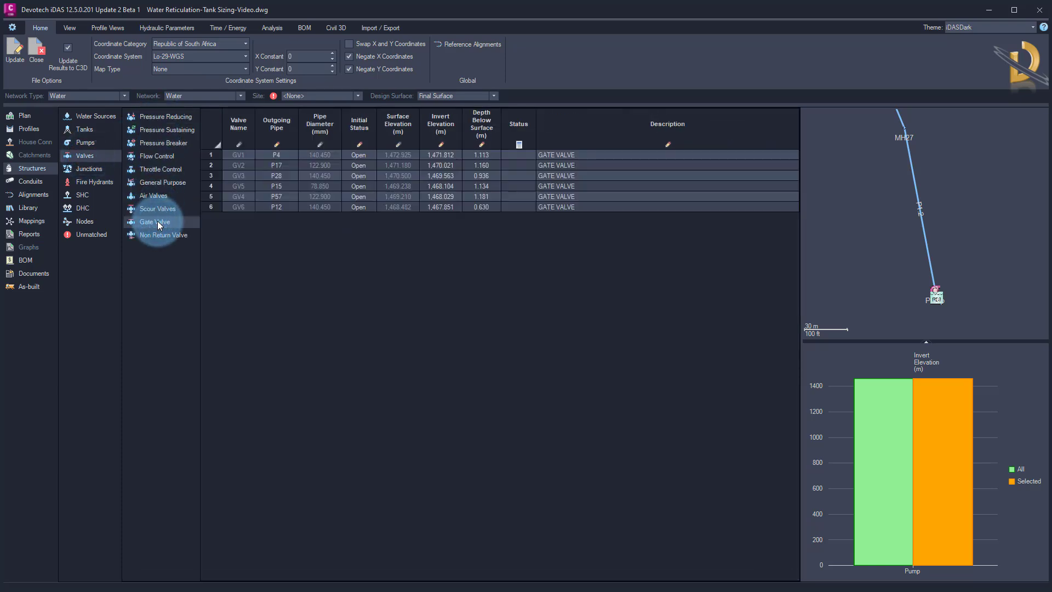
{"action": "left_click", "coordinate": [88, 186]}
{"action": "left_click", "coordinate": [316, 297]}
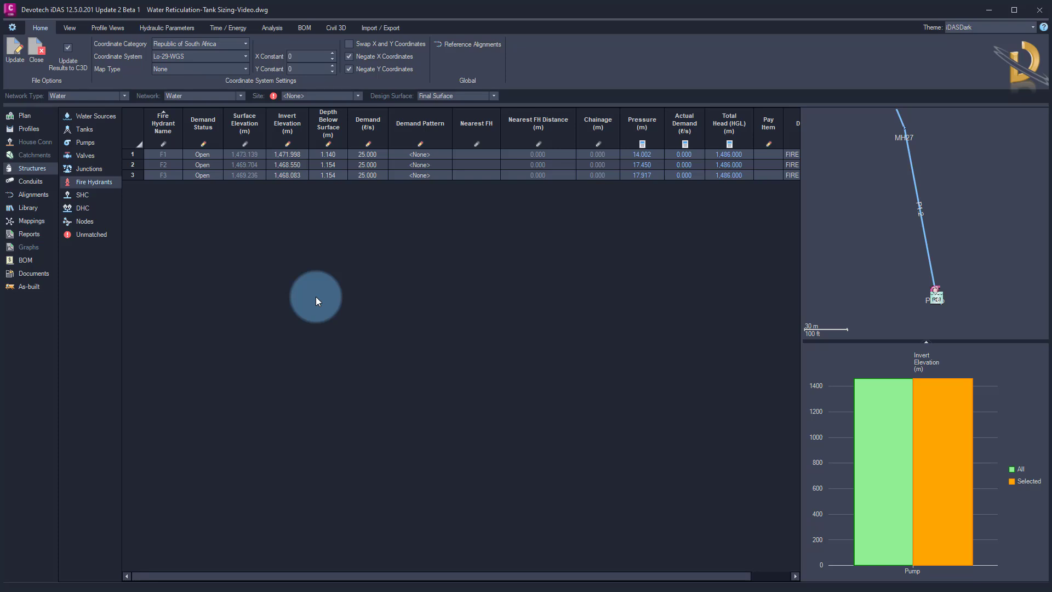
{"action": "left_click", "coordinate": [135, 135]}
{"action": "right_click", "coordinate": [365, 160]}
{"action": "mouse_move", "coordinate": [409, 182]}
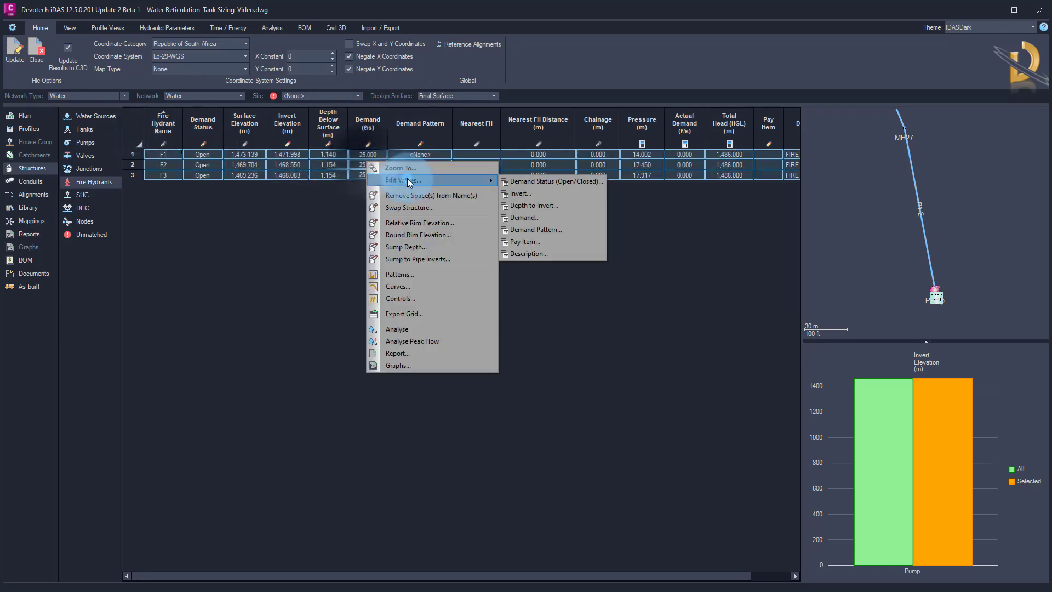
{"action": "left_click", "coordinate": [535, 216]}
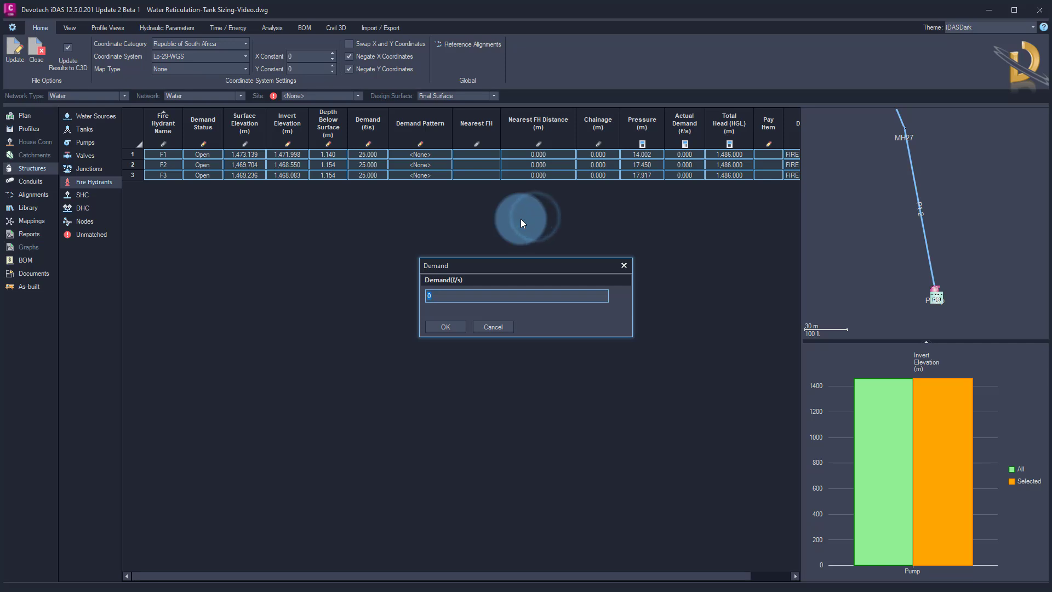
{"action": "key", "text": "Return"}
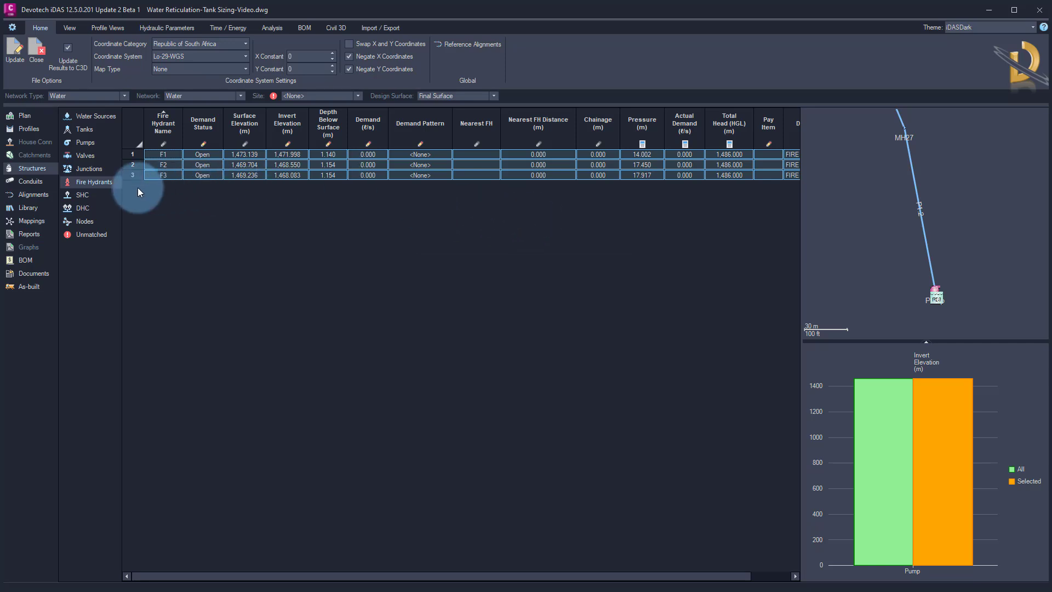
Set the direct demand of both single house connections to 0.014 l/s, the per-unit peak demand from the sizing spreadsheet
{"action": "left_click", "coordinate": [81, 195]}
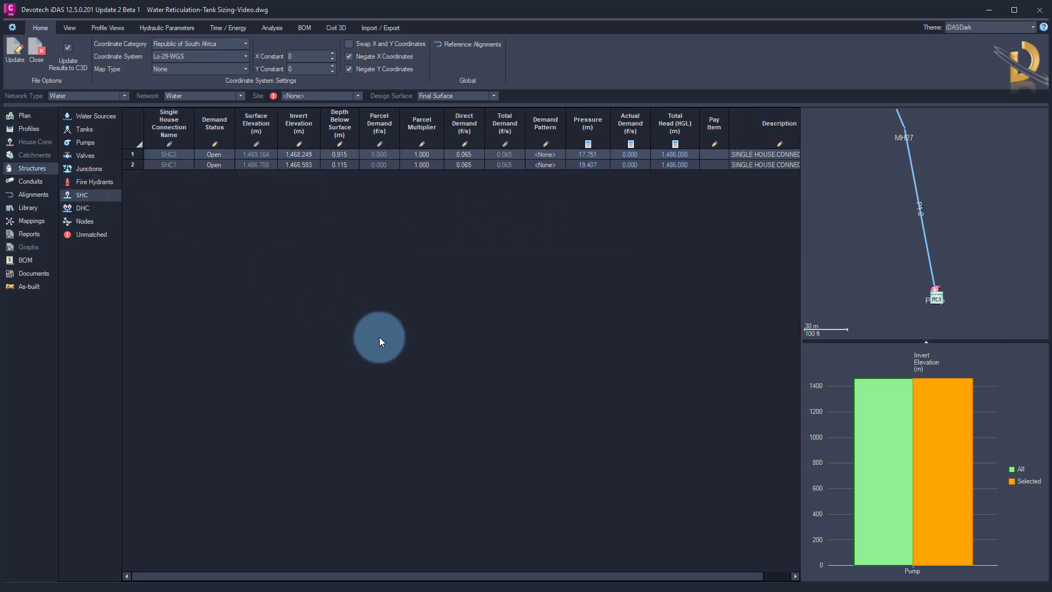
{"action": "left_click_drag", "start_coordinate": [0, 148], "coordinate": [626, 204]}
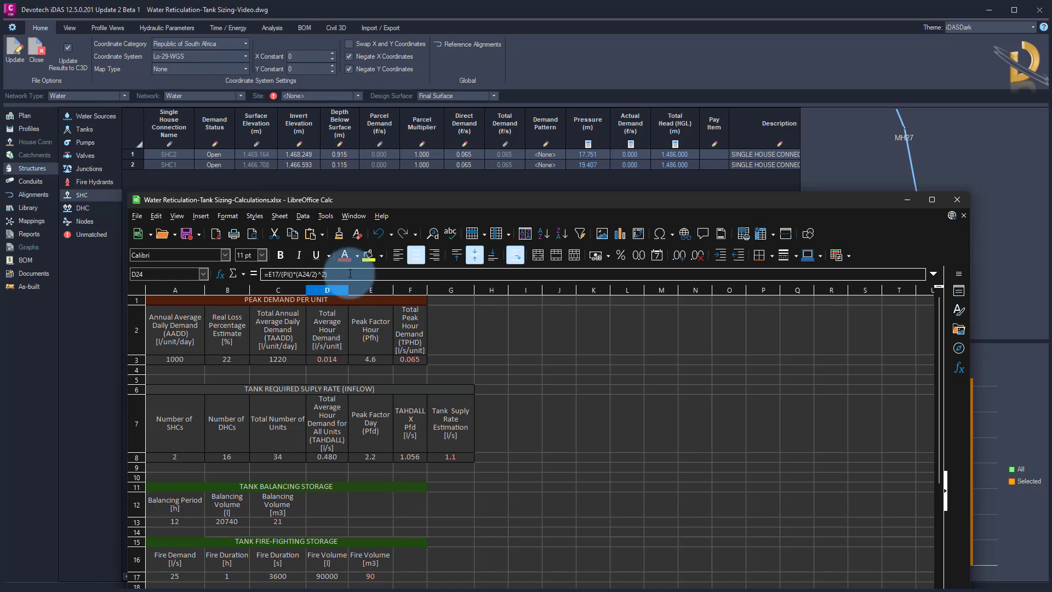
{"action": "left_click_drag", "start_coordinate": [431, 206], "coordinate": [0, 140]}
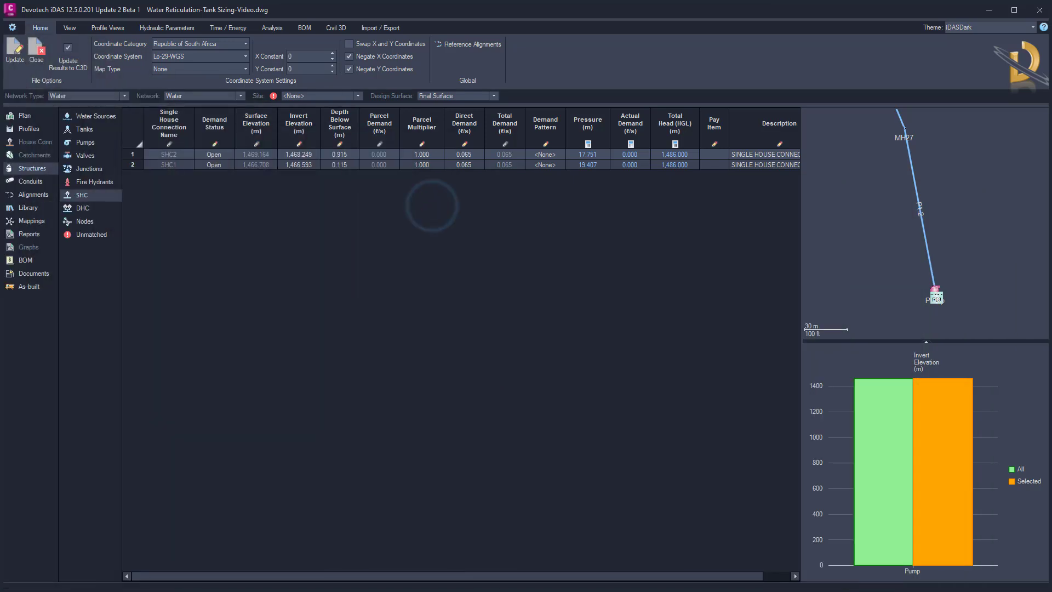
{"action": "left_click_drag", "start_coordinate": [433, 156], "coordinate": [435, 164]}
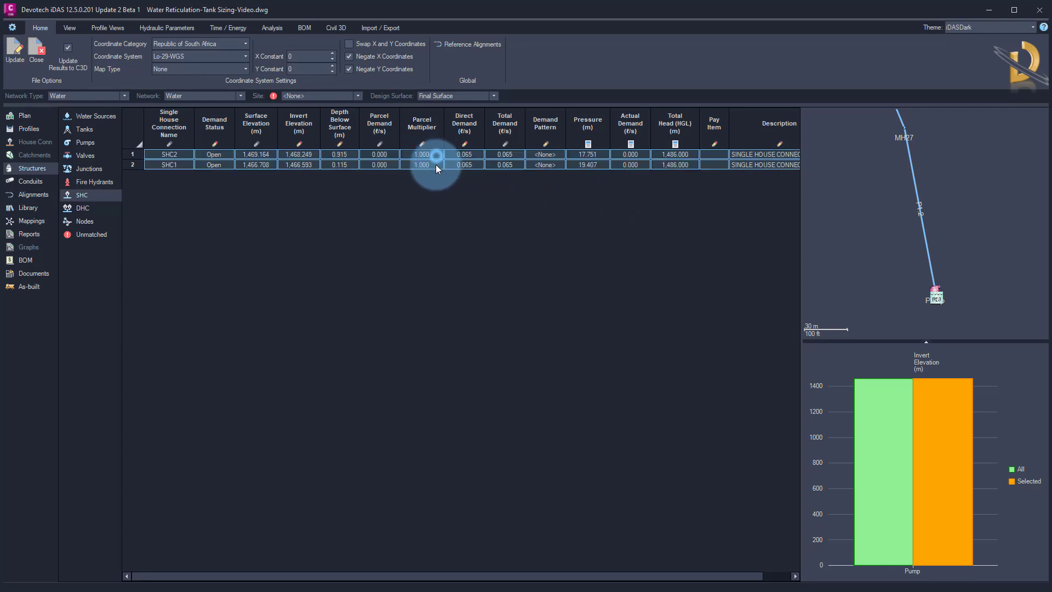
{"action": "right_click", "coordinate": [469, 165]}
{"action": "mouse_move", "coordinate": [520, 182]}
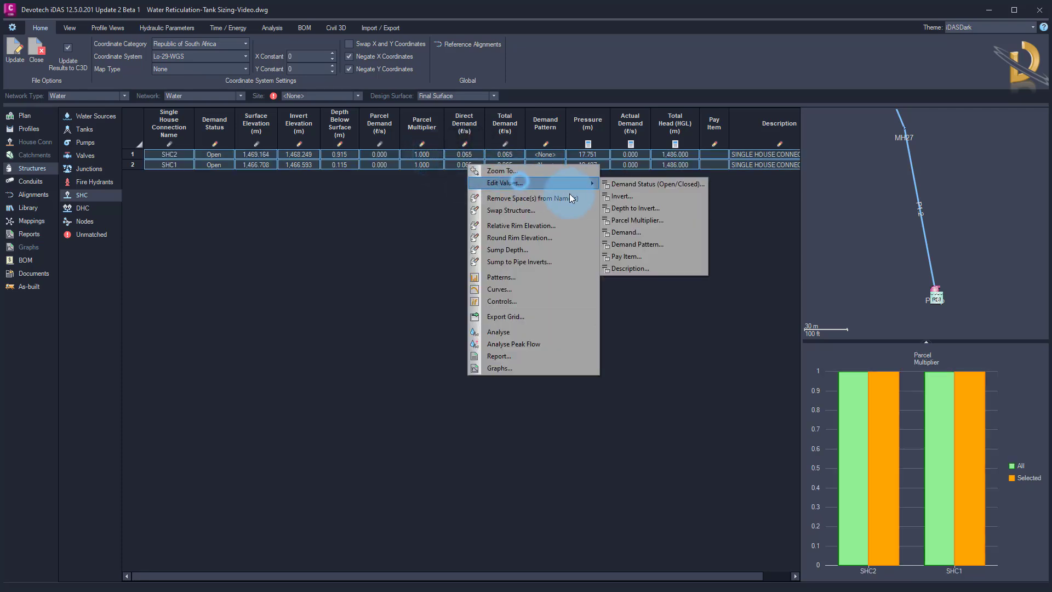
{"action": "left_click", "coordinate": [624, 232]}
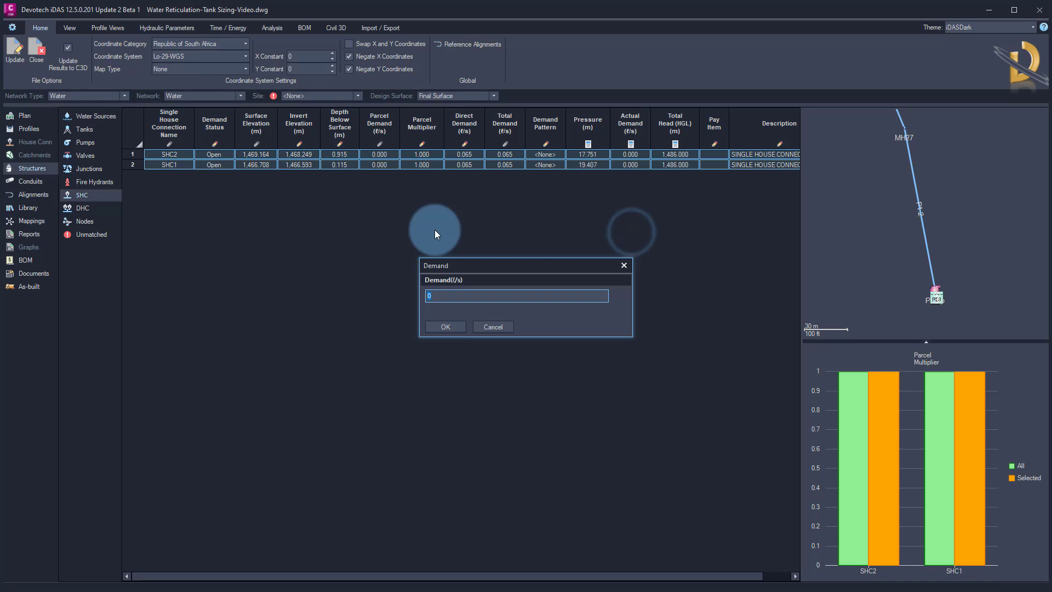
{"action": "type", "text": "0.014"}
{"action": "key", "text": "Return"}
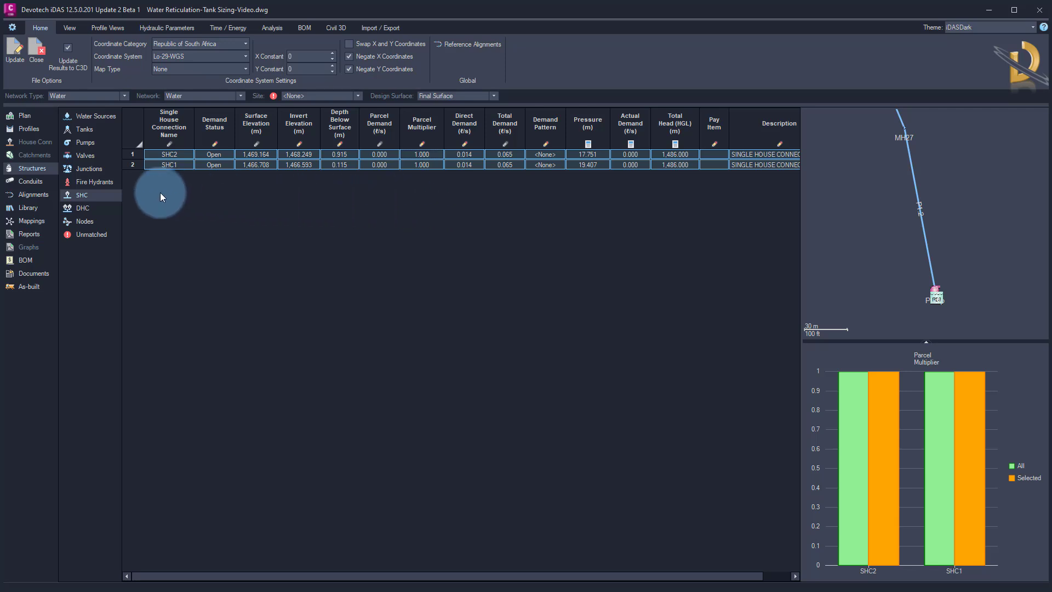
Import the 24h Water Demand Pattern.xlsx time pattern into the library's patterns
{"action": "left_click", "coordinate": [28, 209]}
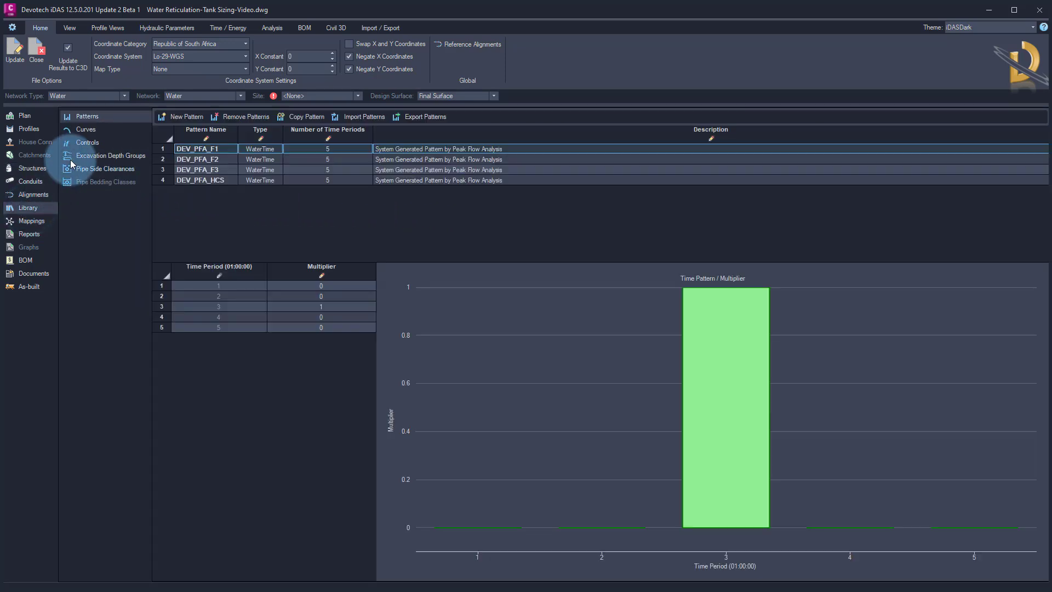
{"action": "left_click", "coordinate": [96, 116]}
{"action": "left_click", "coordinate": [345, 139]}
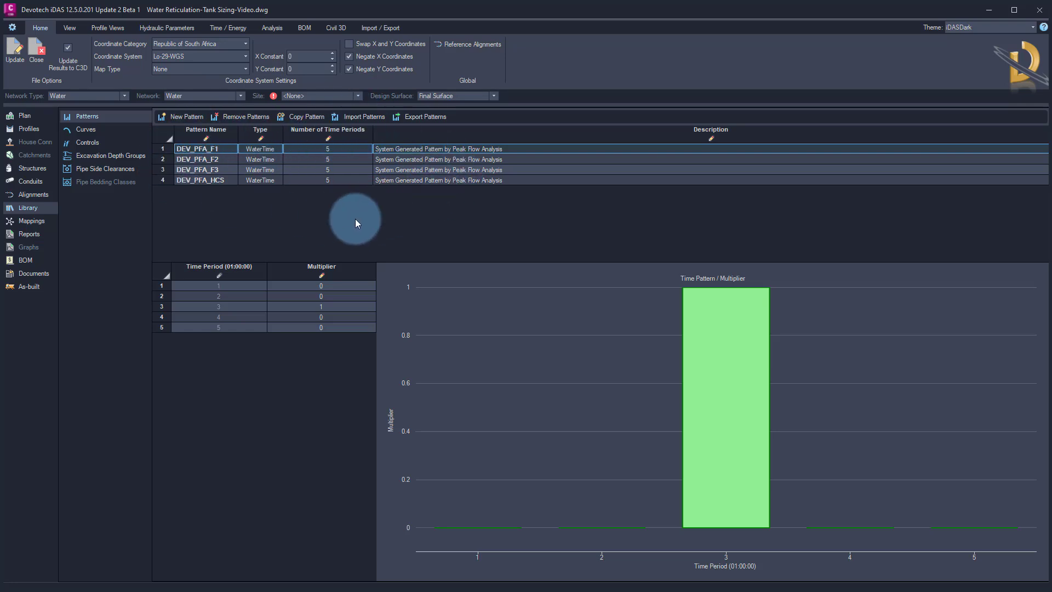
{"action": "left_click", "coordinate": [360, 116]}
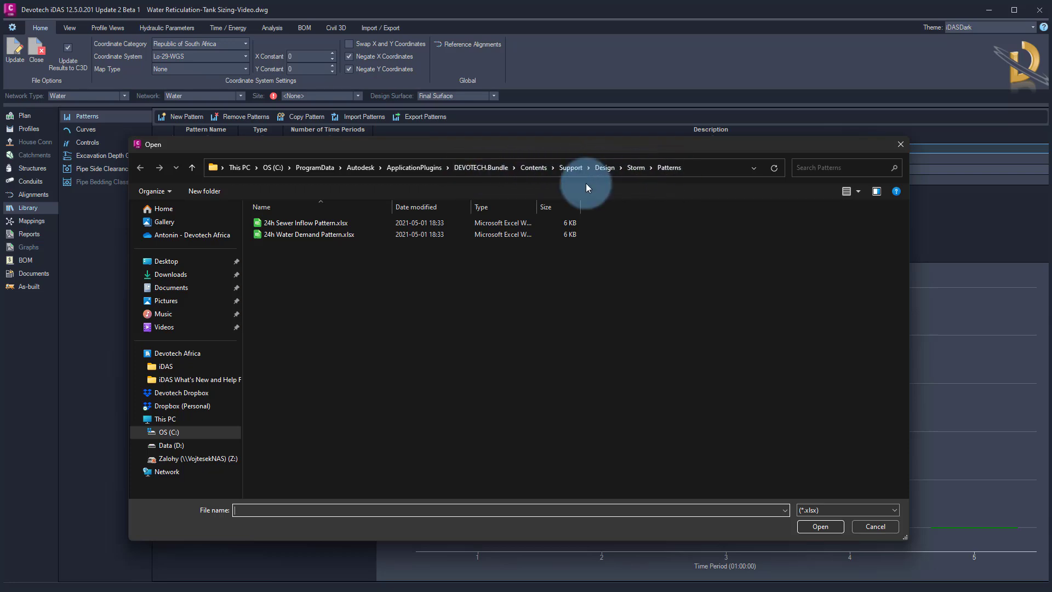
{"action": "left_click", "coordinate": [317, 233]}
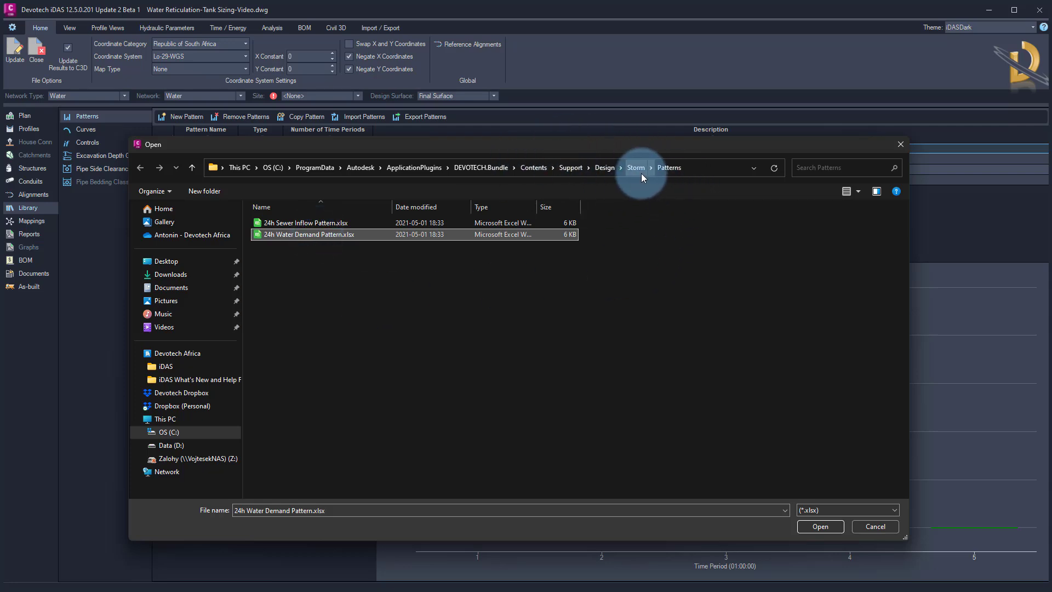
{"action": "left_click", "coordinate": [610, 171]}
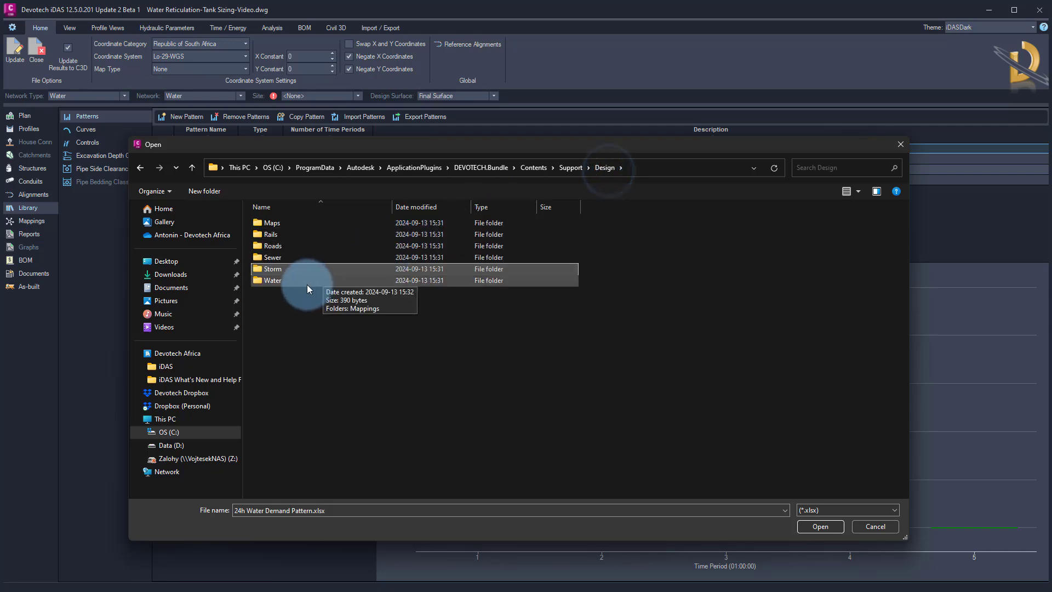
{"action": "left_click", "coordinate": [298, 284]}
{"action": "double_click", "coordinate": [298, 284]}
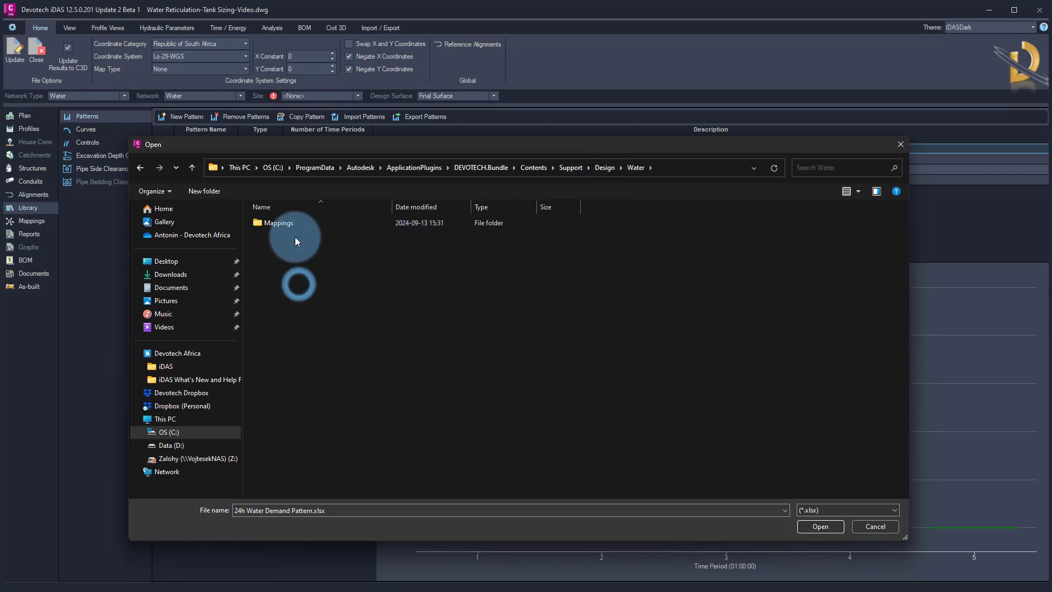
{"action": "left_click", "coordinate": [606, 167]}
{"action": "double_click", "coordinate": [284, 267]}
{"action": "left_click", "coordinate": [285, 269]}
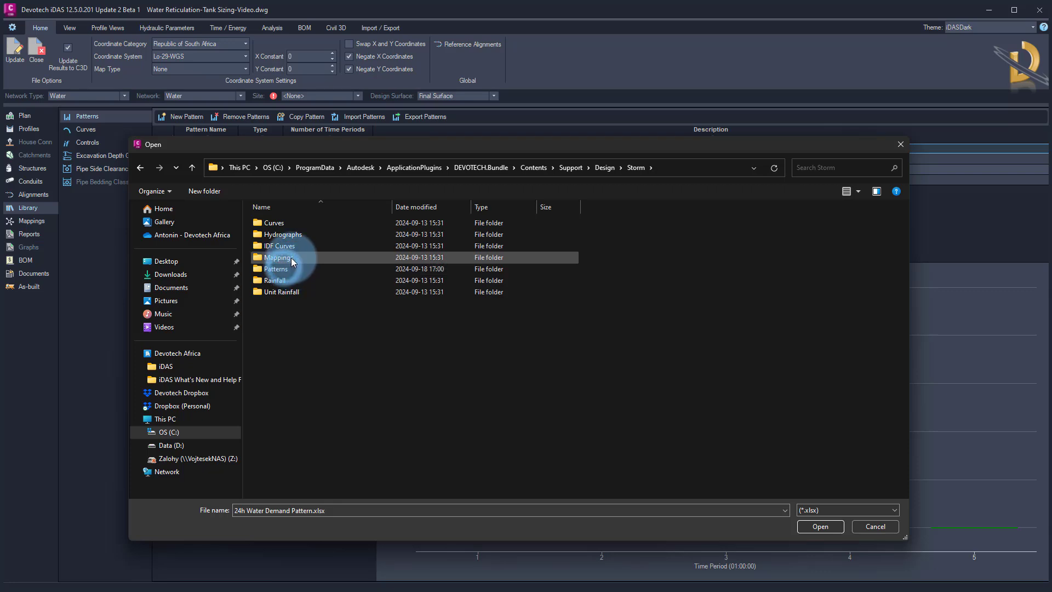
{"action": "double_click", "coordinate": [286, 269]}
{"action": "left_click", "coordinate": [306, 234]}
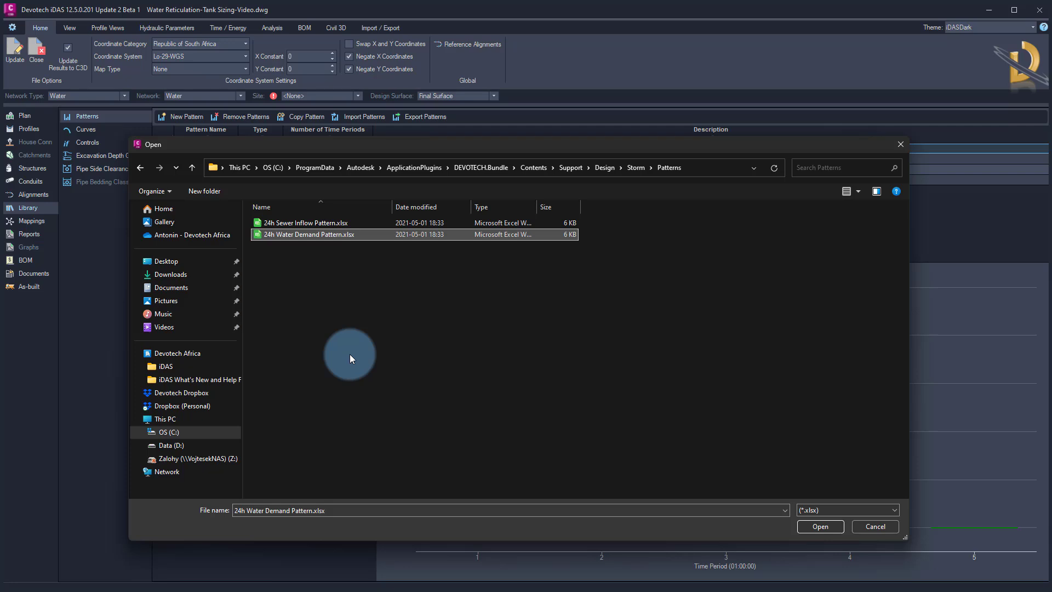
{"action": "left_click", "coordinate": [811, 526]}
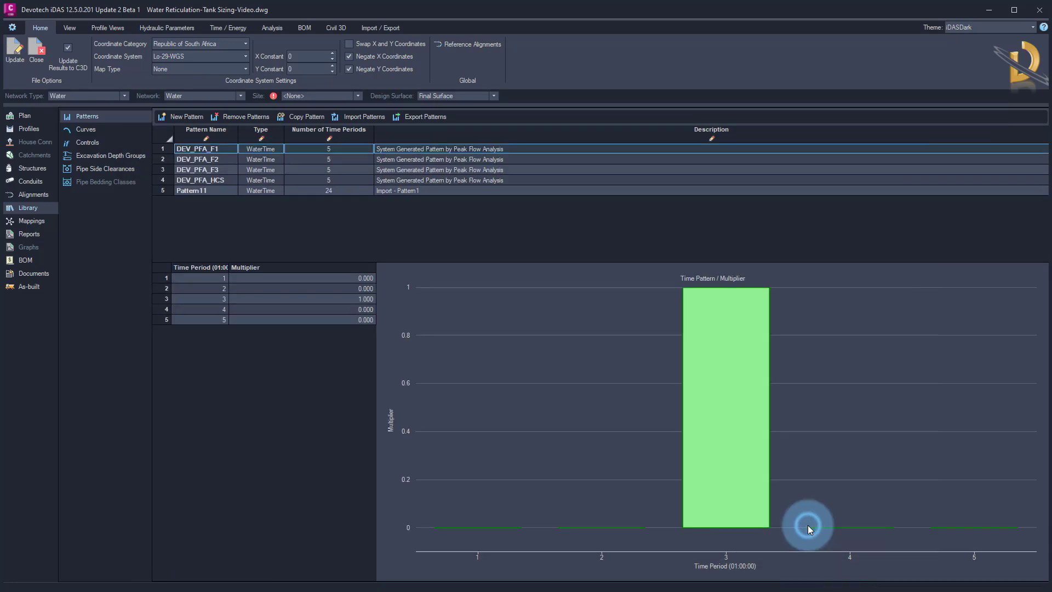
Rename the imported 24-period pattern to Demand
{"action": "left_click", "coordinate": [206, 191]}
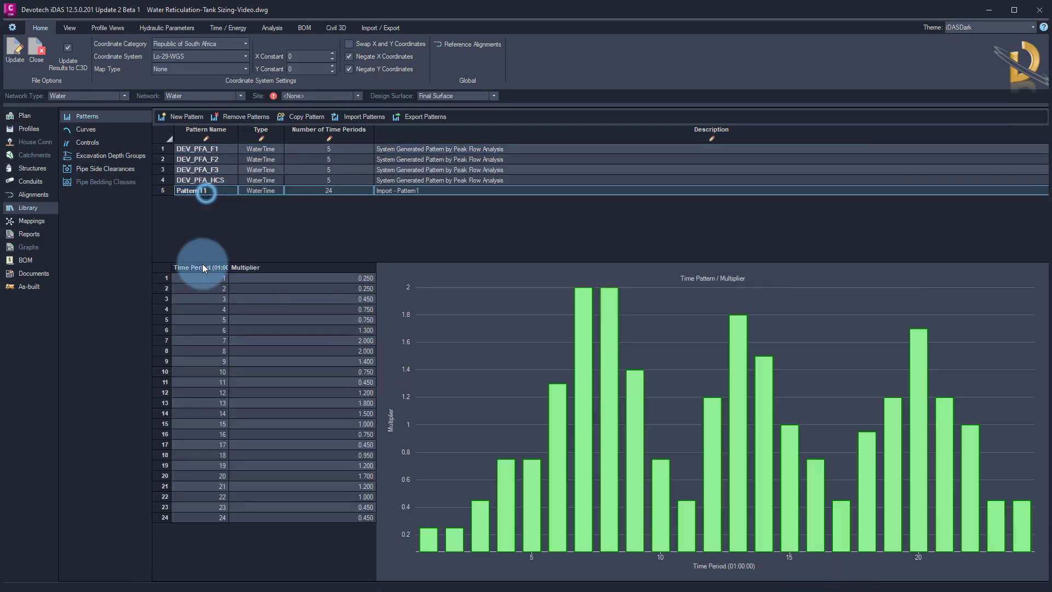
{"action": "left_click", "coordinate": [215, 189]}
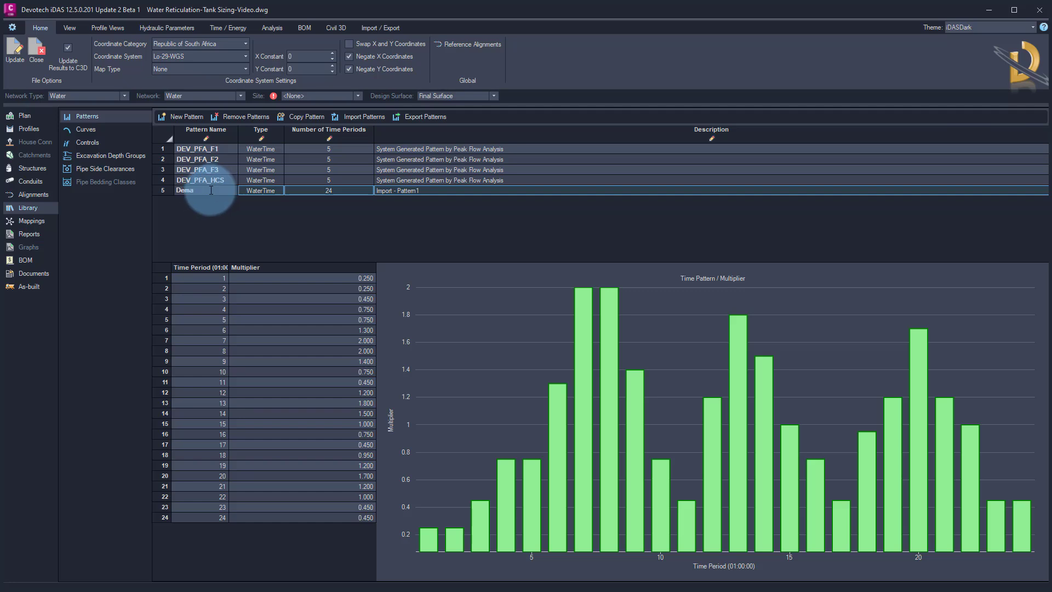
{"action": "key", "text": "Return"}
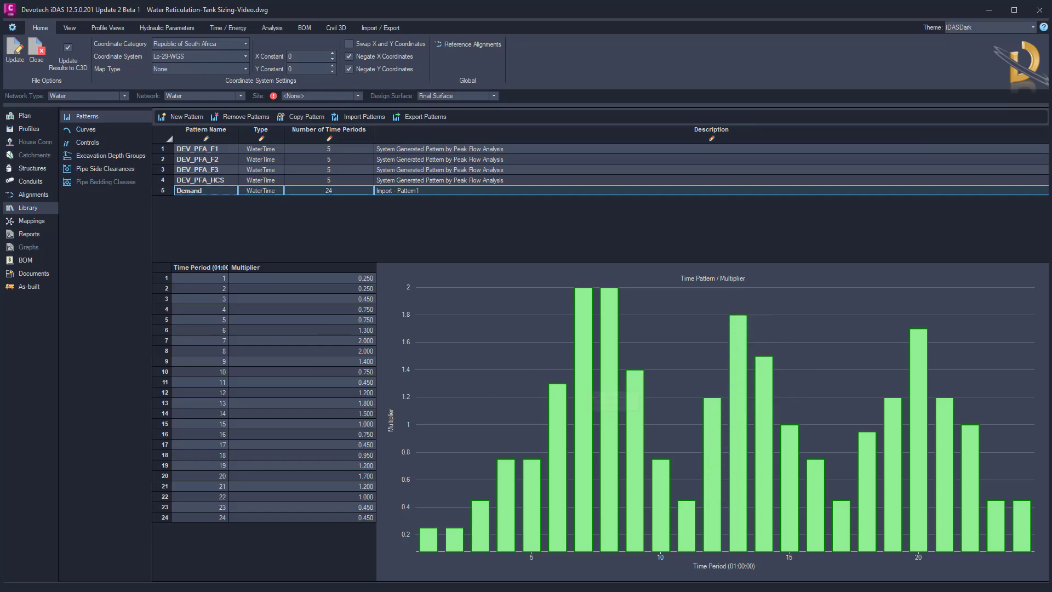
Switch to the tank sizing spreadsheet and review the peak hour and peak day factor cells
{"action": "left_click_drag", "start_coordinate": [0, 116], "coordinate": [778, 130]}
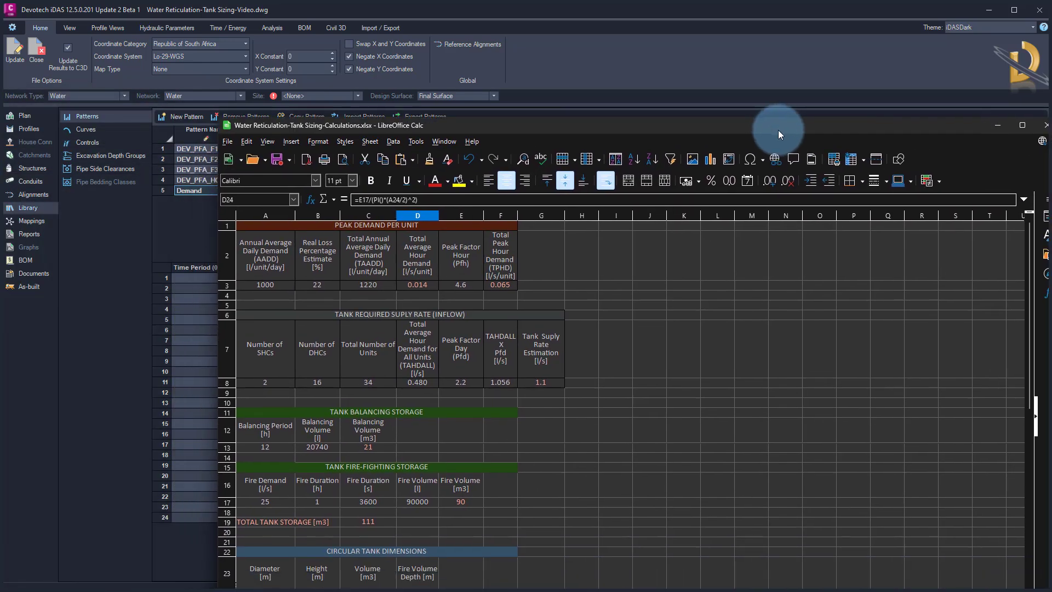
{"action": "left_click", "coordinate": [463, 285]}
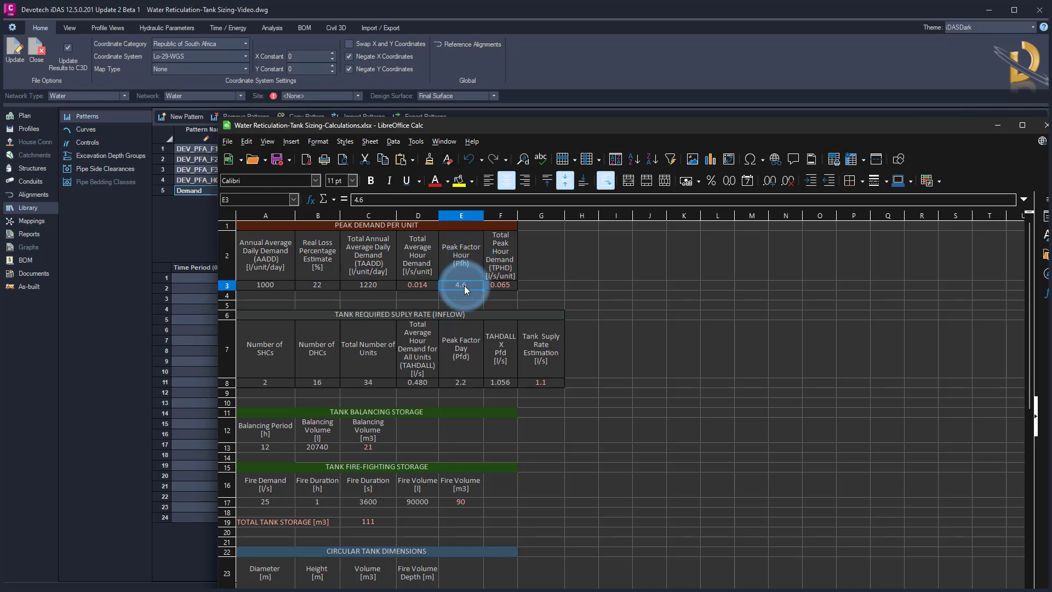
{"action": "left_click", "coordinate": [461, 346]}
{"action": "left_click", "coordinate": [459, 382]}
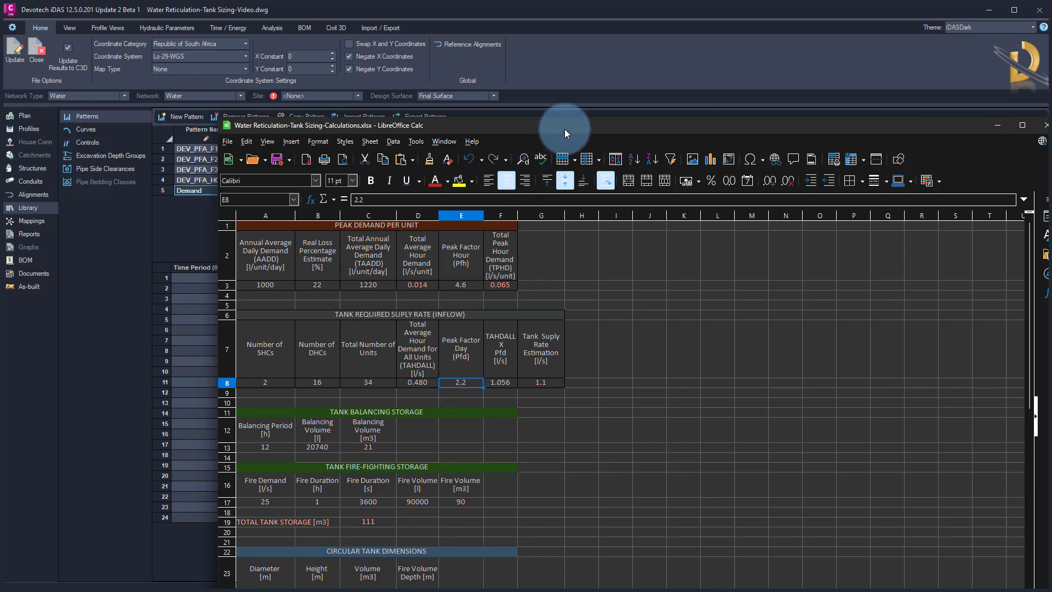
{"action": "left_click_drag", "start_coordinate": [565, 130], "coordinate": [0, 87]}
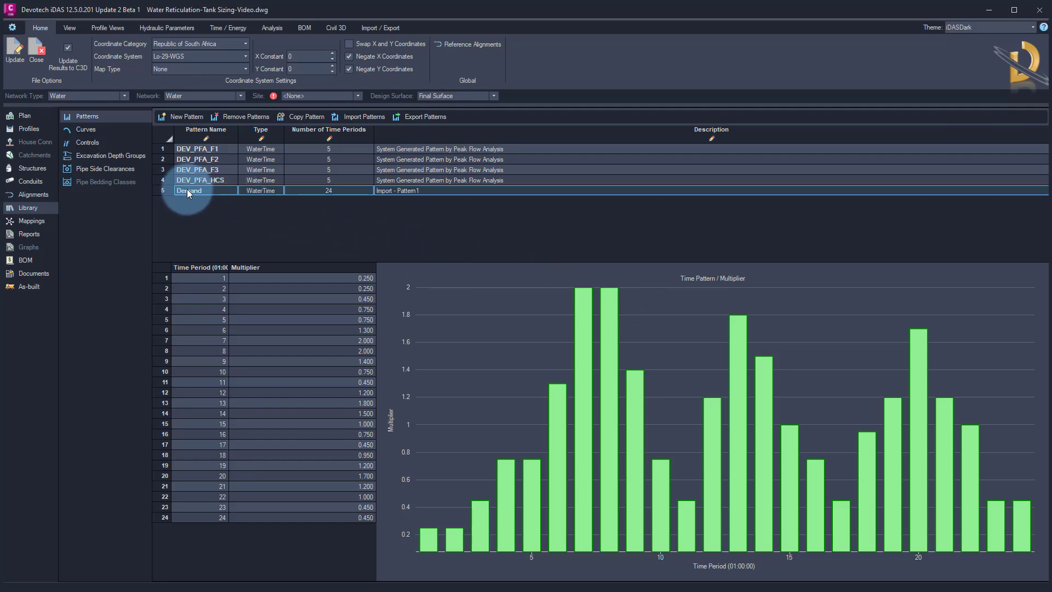
Assign the Demand time pattern to both single house connections
{"action": "left_click", "coordinate": [35, 169]}
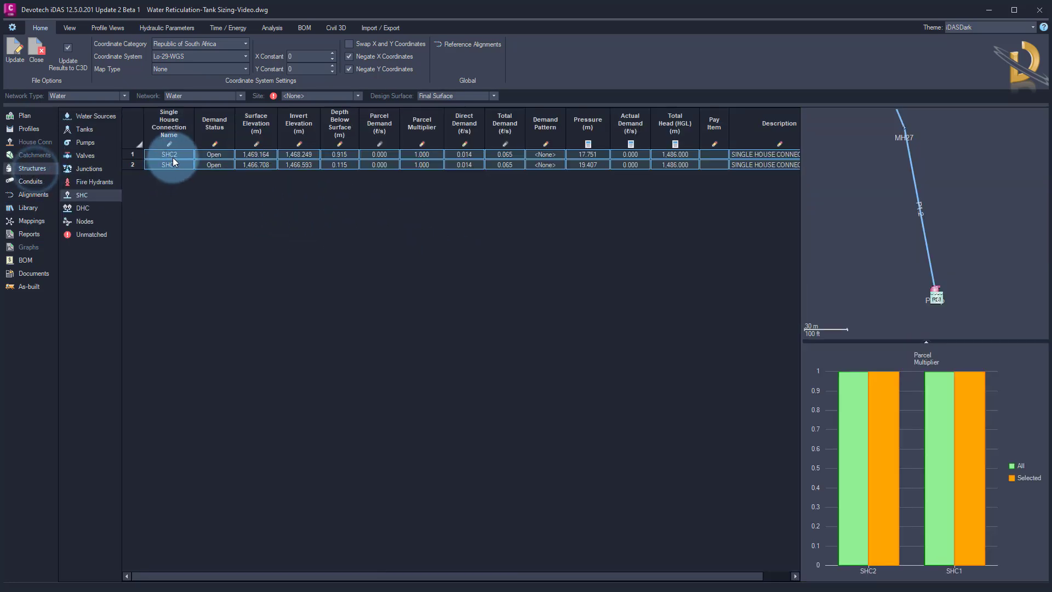
{"action": "right_click", "coordinate": [523, 165]}
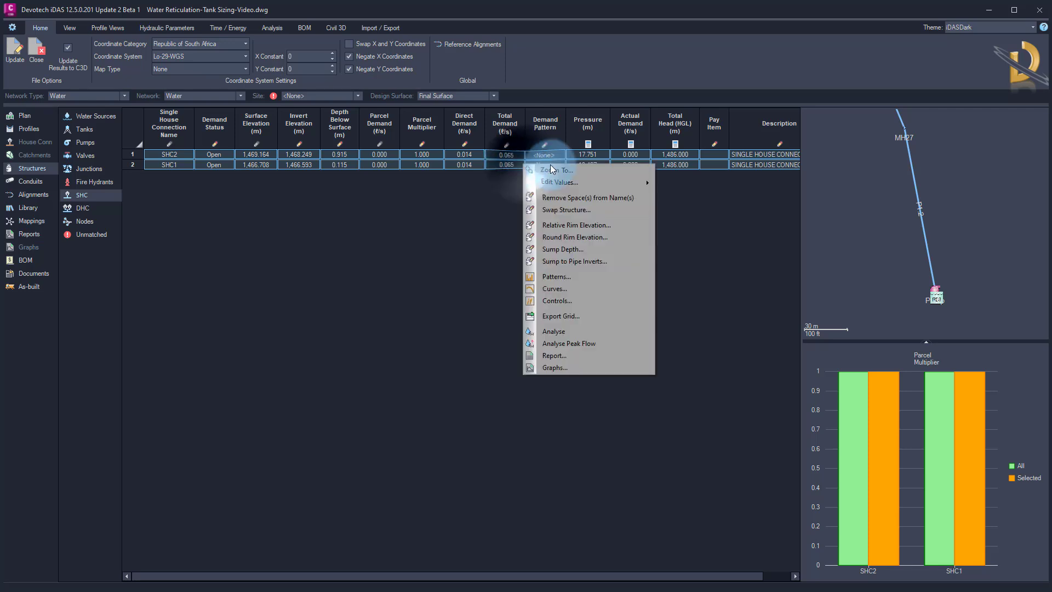
{"action": "mouse_move", "coordinate": [584, 182]}
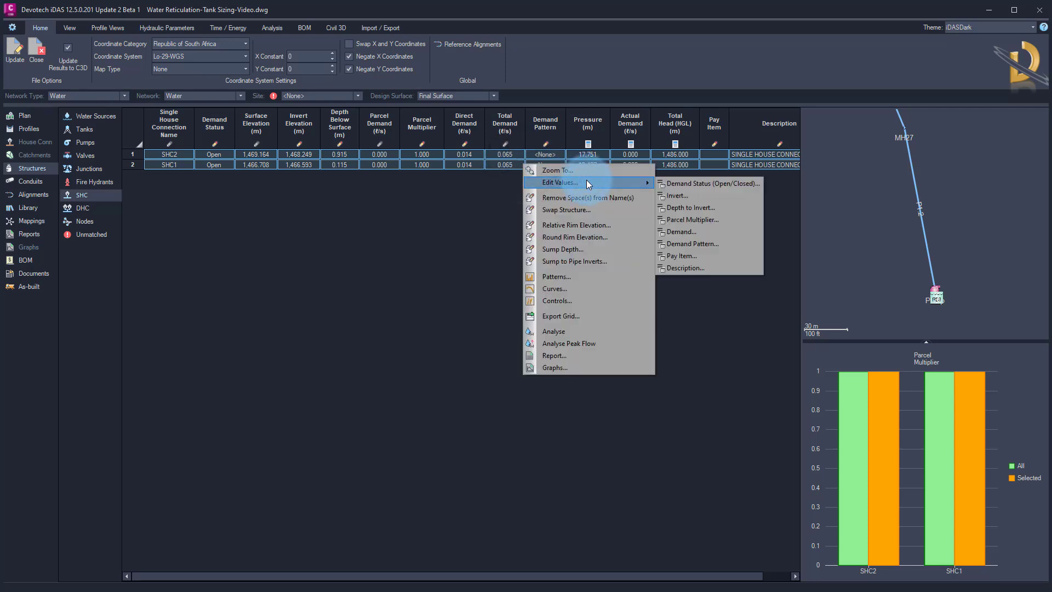
{"action": "left_click", "coordinate": [728, 240]}
{"action": "left_click", "coordinate": [480, 298]}
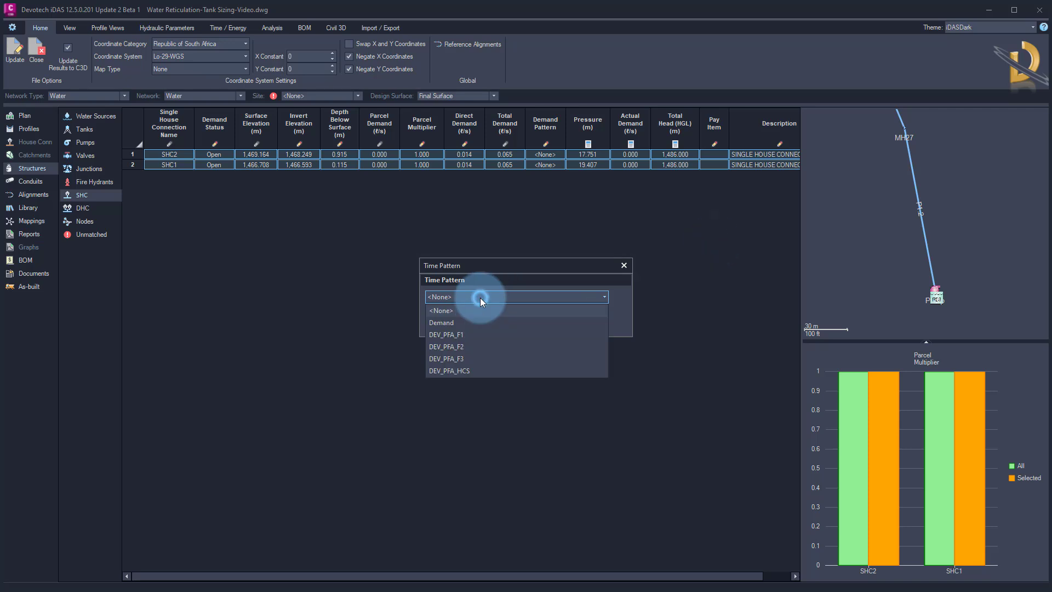
{"action": "left_click", "coordinate": [452, 321]}
{"action": "left_click", "coordinate": [450, 324]}
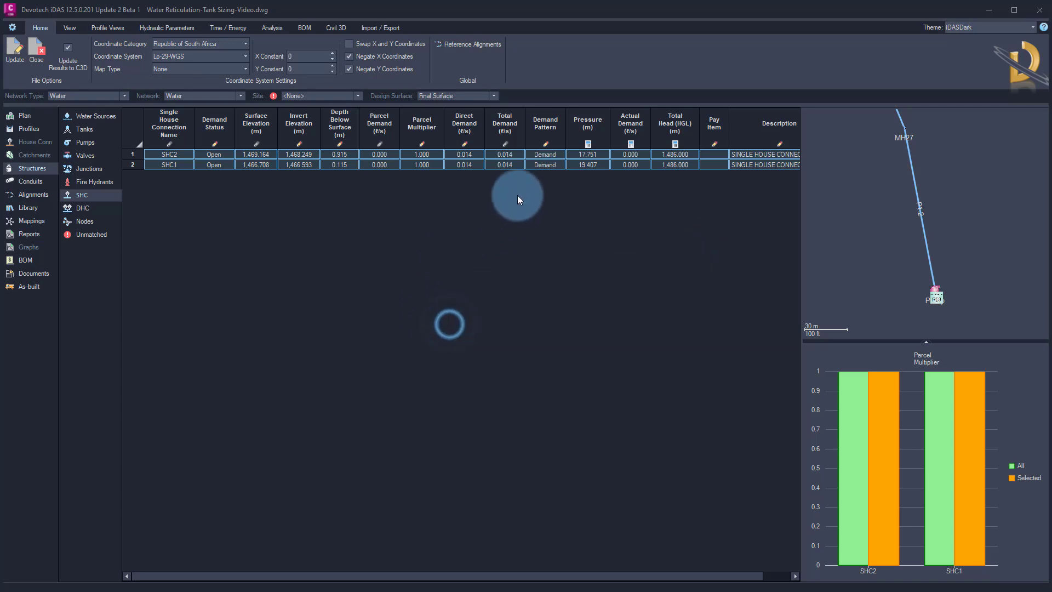
Select all double house connections and set their direct demand to 0.028 l/s
{"action": "left_click", "coordinate": [81, 209]}
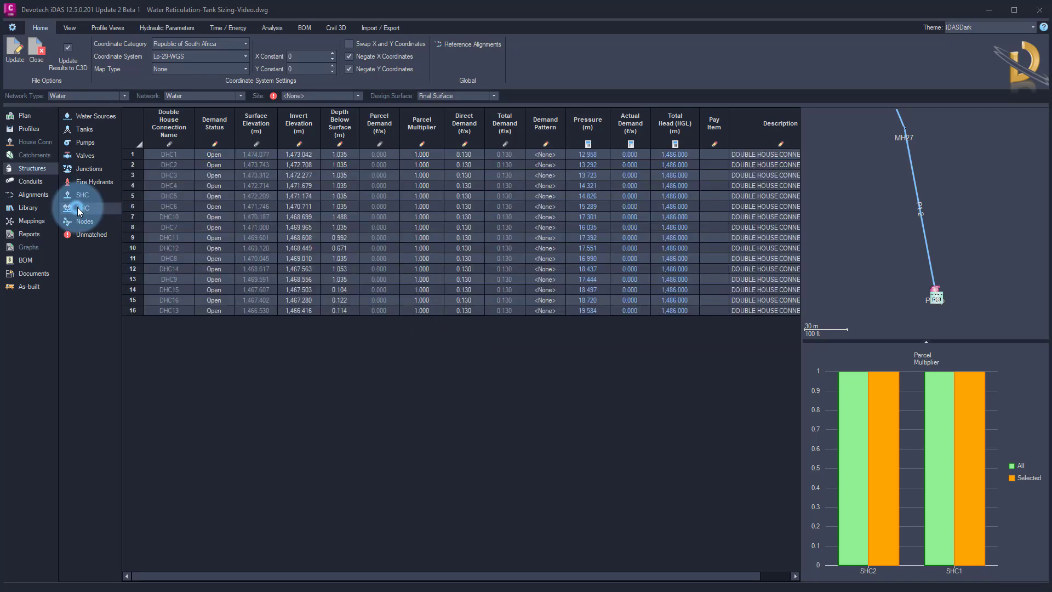
{"action": "left_click", "coordinate": [139, 132]}
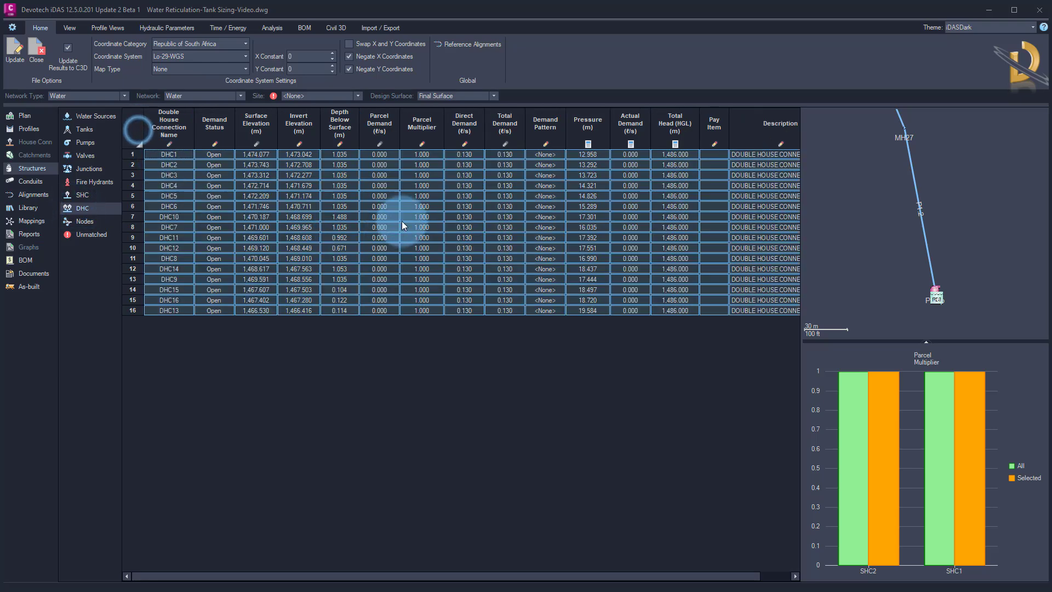
{"action": "right_click", "coordinate": [470, 187]}
{"action": "mouse_move", "coordinate": [507, 203]}
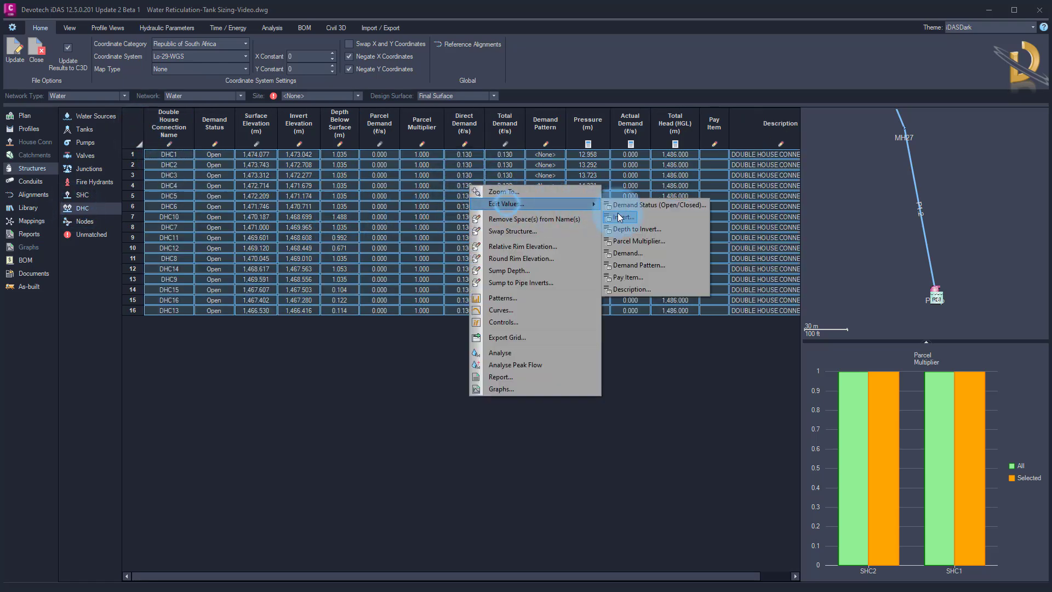
{"action": "left_click", "coordinate": [627, 253]}
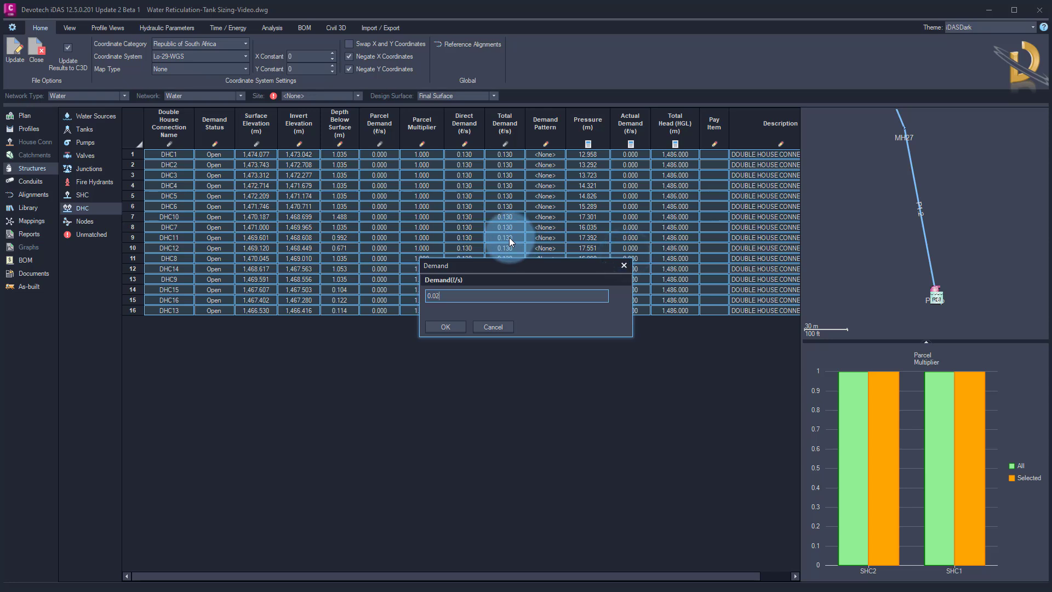
{"action": "key", "text": "Return"}
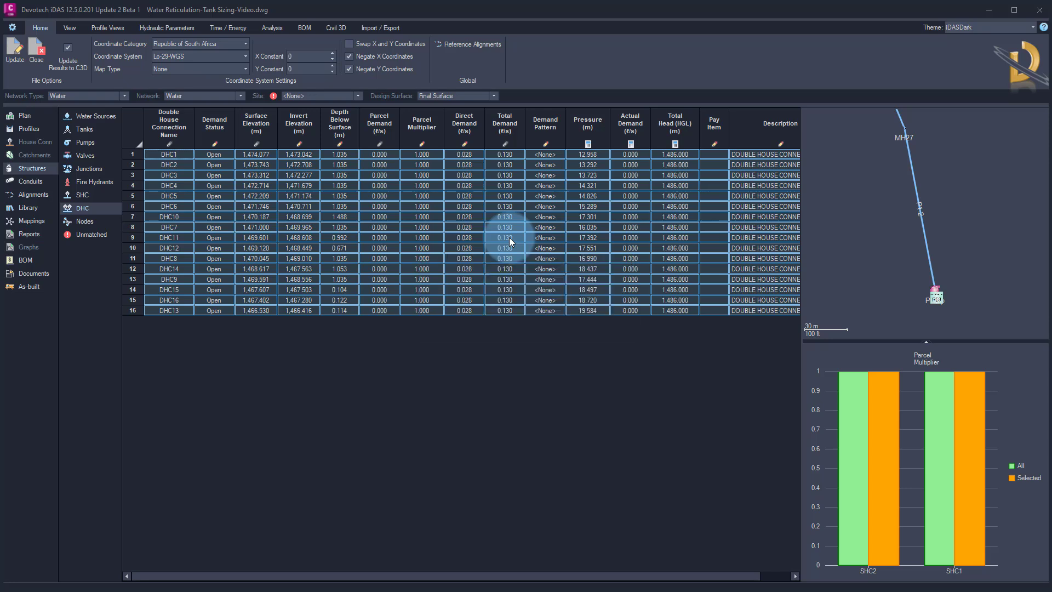
Assign the Demand time pattern to all double house connections
{"action": "right_click", "coordinate": [513, 213]}
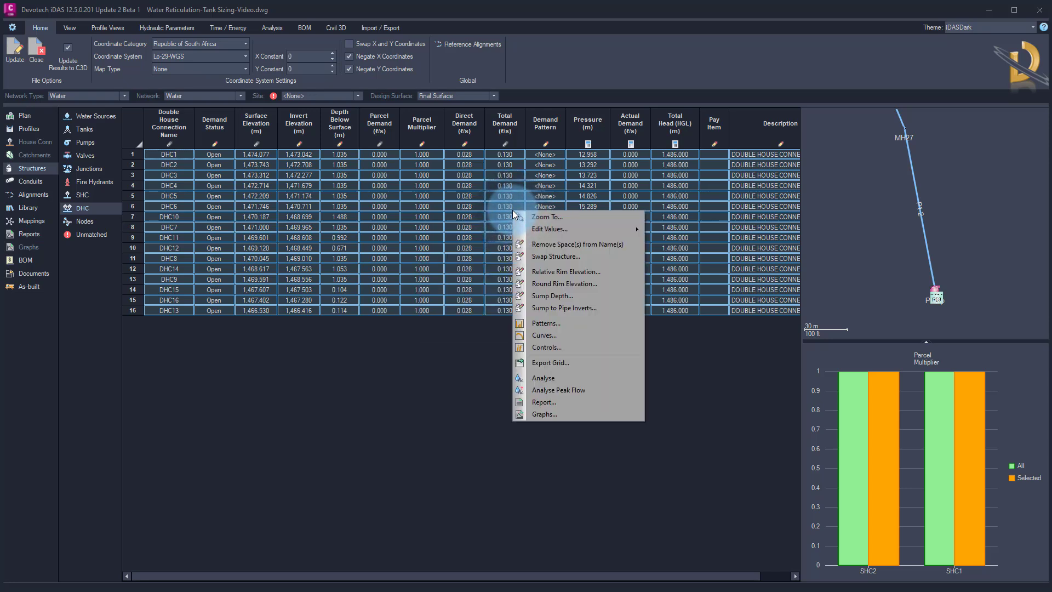
{"action": "left_click", "coordinate": [561, 233]}
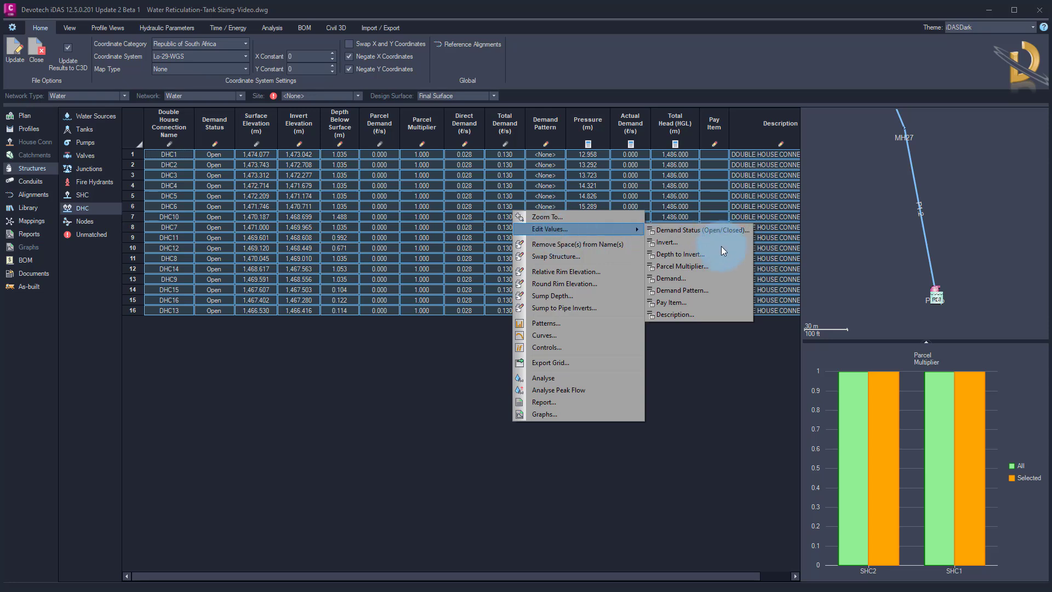
{"action": "left_click", "coordinate": [682, 290]}
{"action": "left_click", "coordinate": [459, 297]}
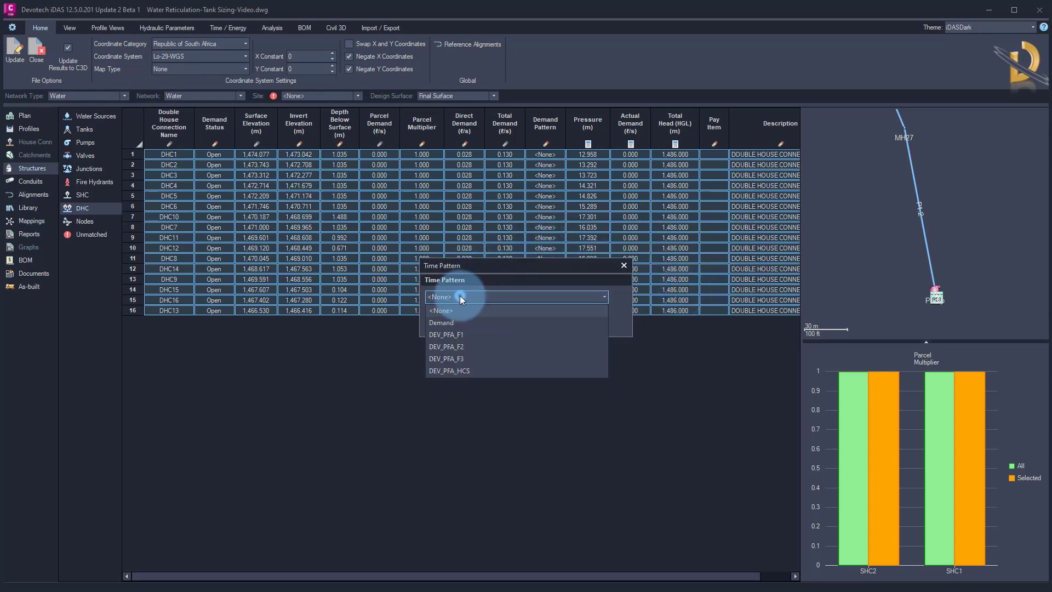
{"action": "left_click", "coordinate": [445, 322]}
{"action": "left_click", "coordinate": [452, 327]}
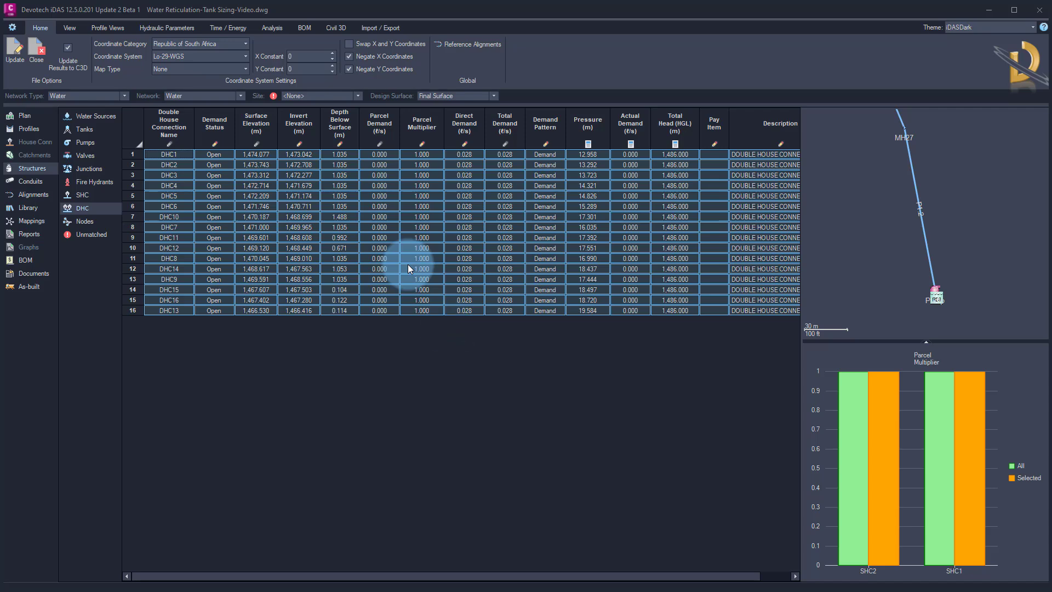
Set the roughness coefficient of the four 50mm pipes P1.1 to P1.4 to 0.0015
{"action": "left_click", "coordinate": [33, 180]}
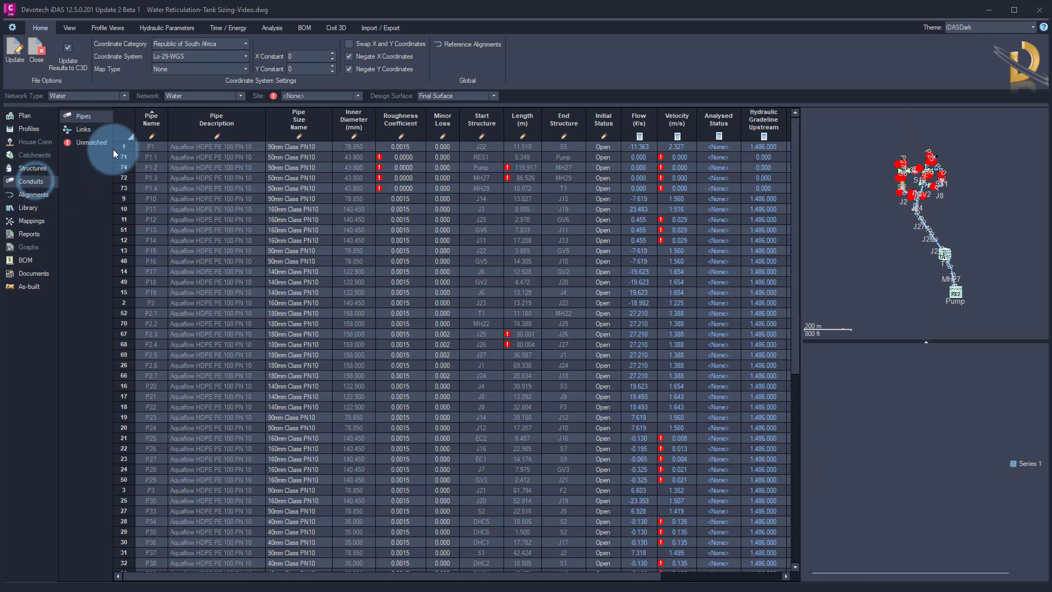
{"action": "left_click", "coordinate": [403, 120]}
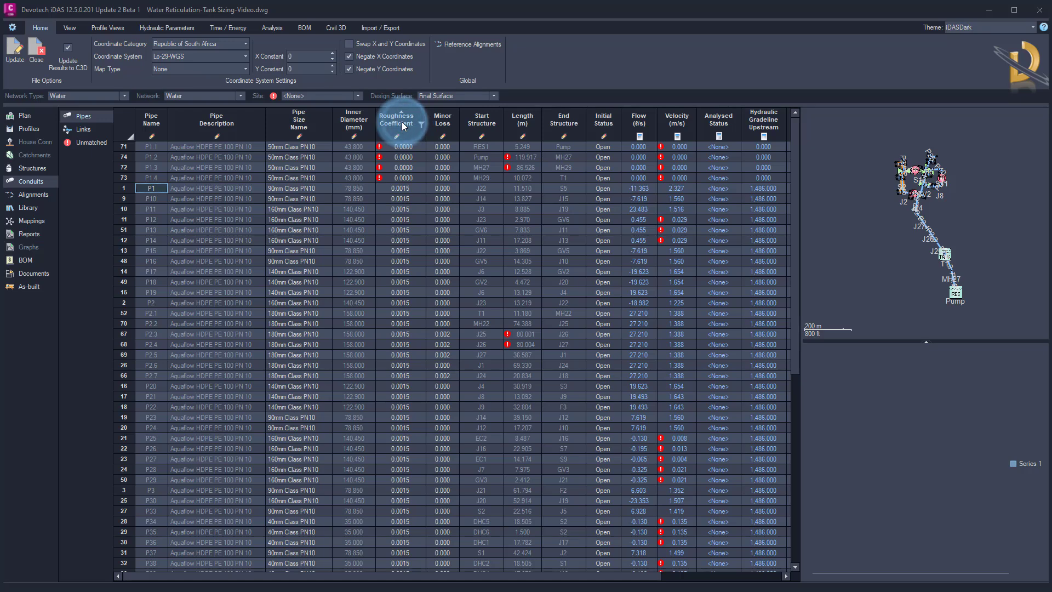
{"action": "left_click_drag", "start_coordinate": [405, 147], "coordinate": [403, 176]}
{"action": "right_click", "coordinate": [403, 176]}
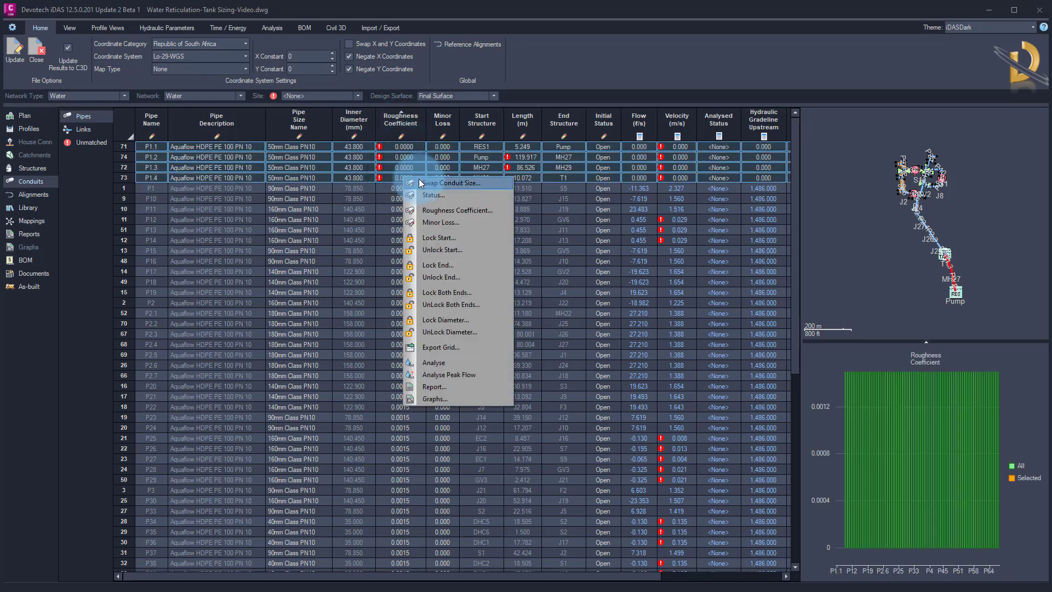
{"action": "left_click", "coordinate": [443, 209]}
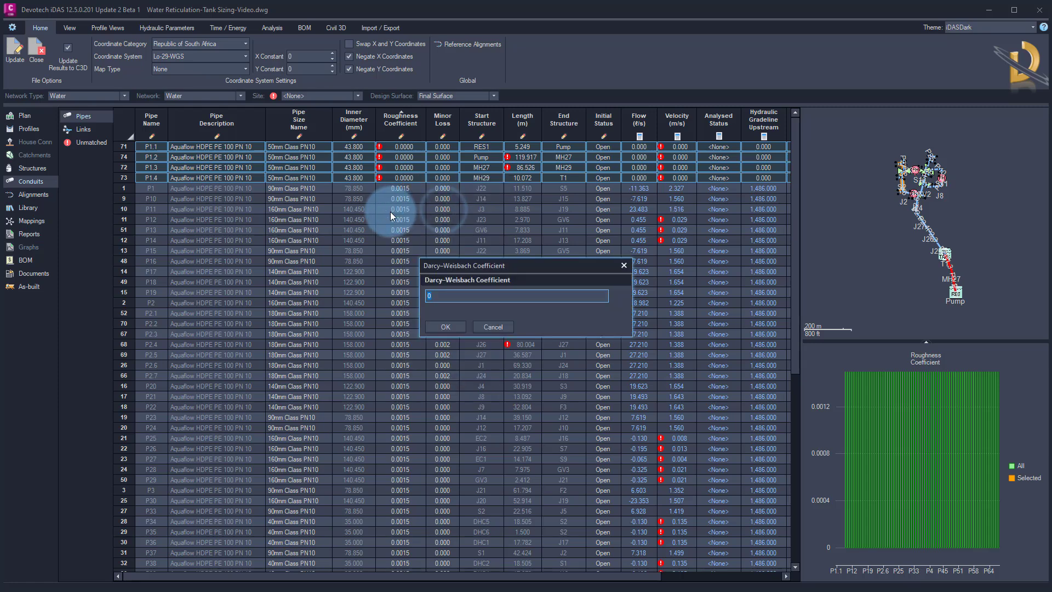
{"action": "type", "text": "0.0015"}
{"action": "key", "text": "Return"}
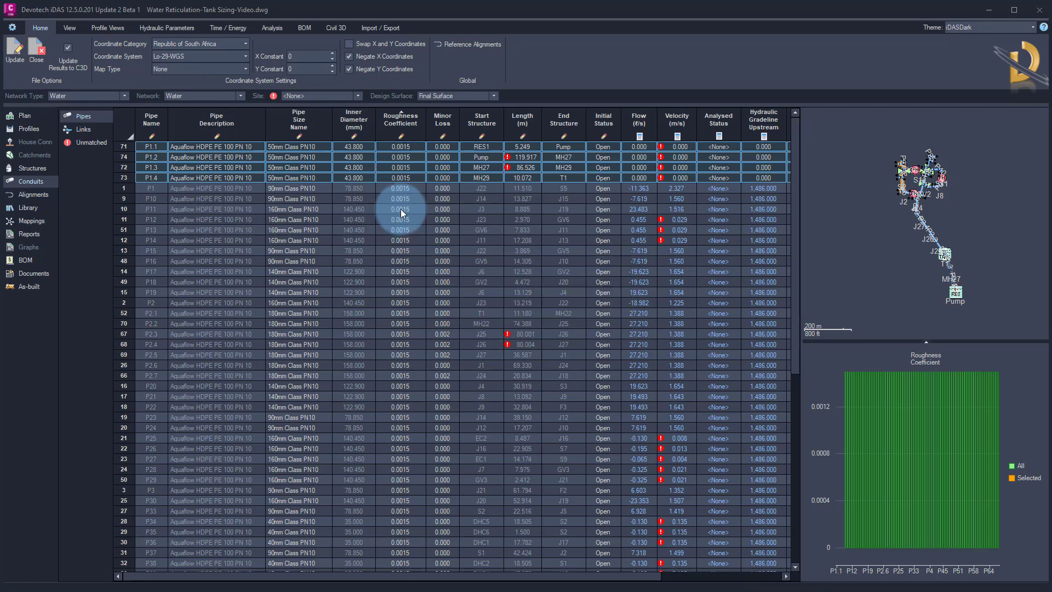
Run the hydraulic analysis of the network and dismiss the warning
{"action": "right_click", "coordinate": [826, 208]}
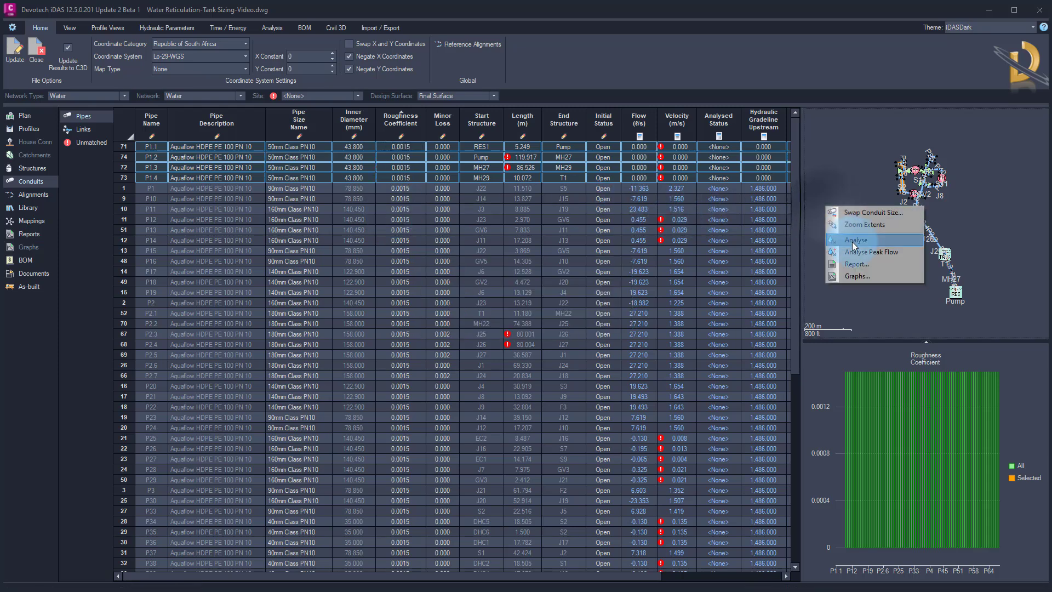
{"action": "left_click", "coordinate": [271, 28]}
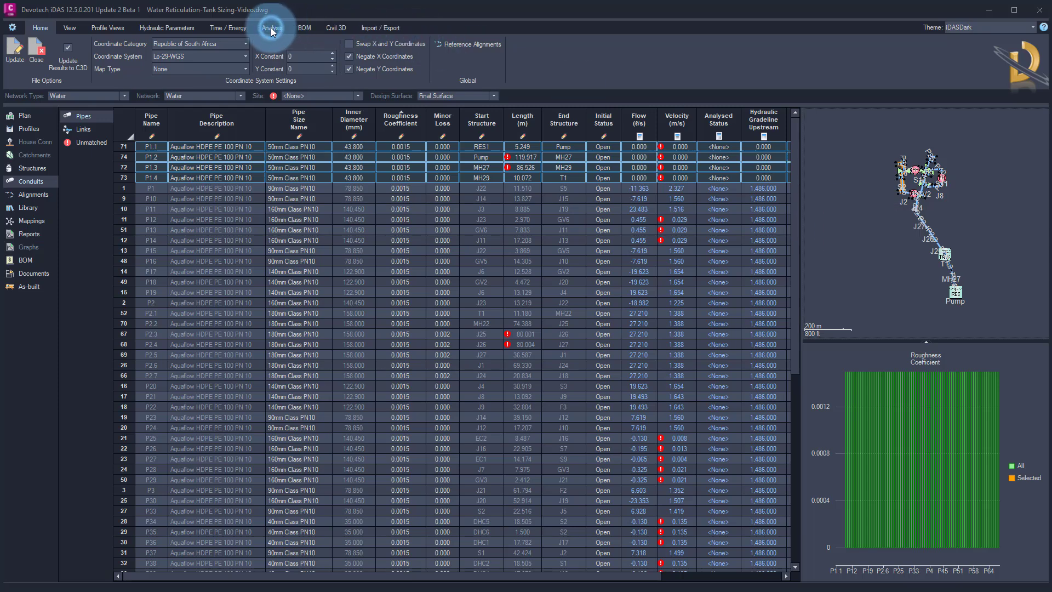
{"action": "left_click", "coordinate": [15, 66]}
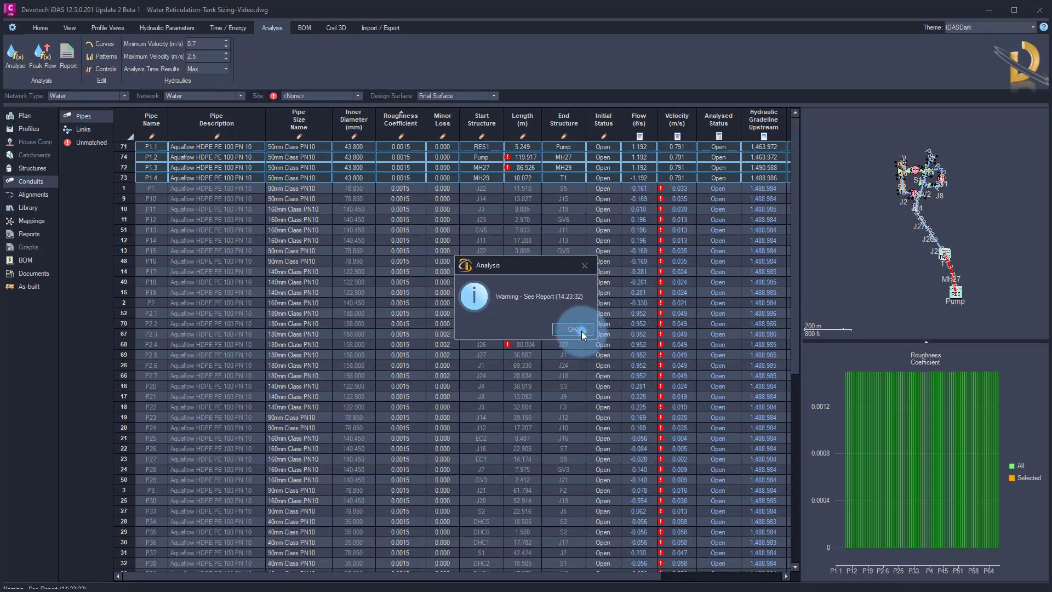
{"action": "left_click", "coordinate": [581, 331]}
Open the analysis report and scroll to its hydraulic status section
{"action": "left_click", "coordinate": [30, 235]}
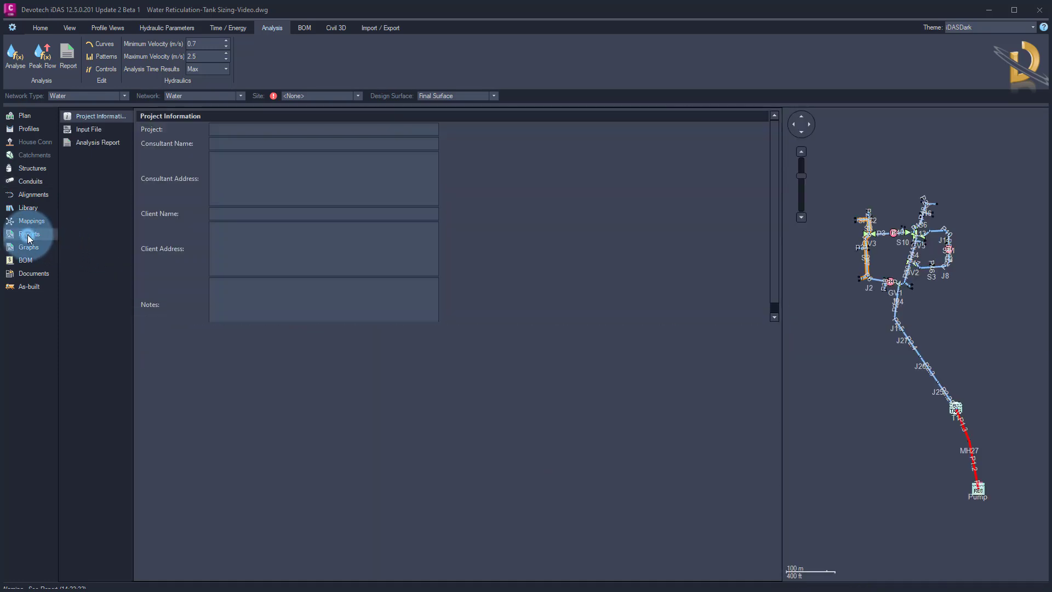
{"action": "left_click", "coordinate": [94, 143]}
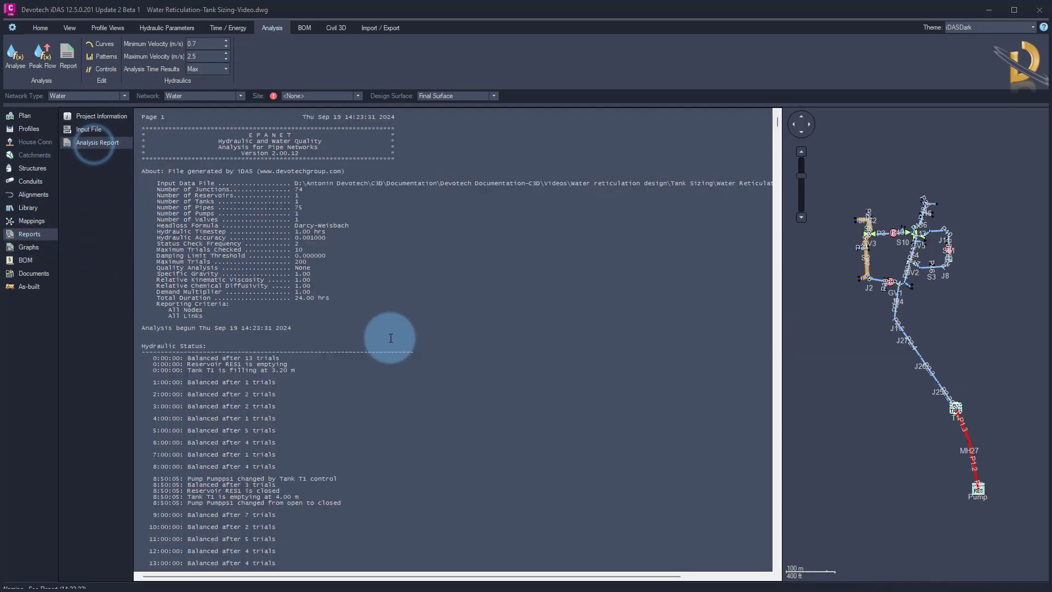
{"action": "scroll", "coordinate": [454, 340], "scroll_direction": "down", "scroll_amount": 2}
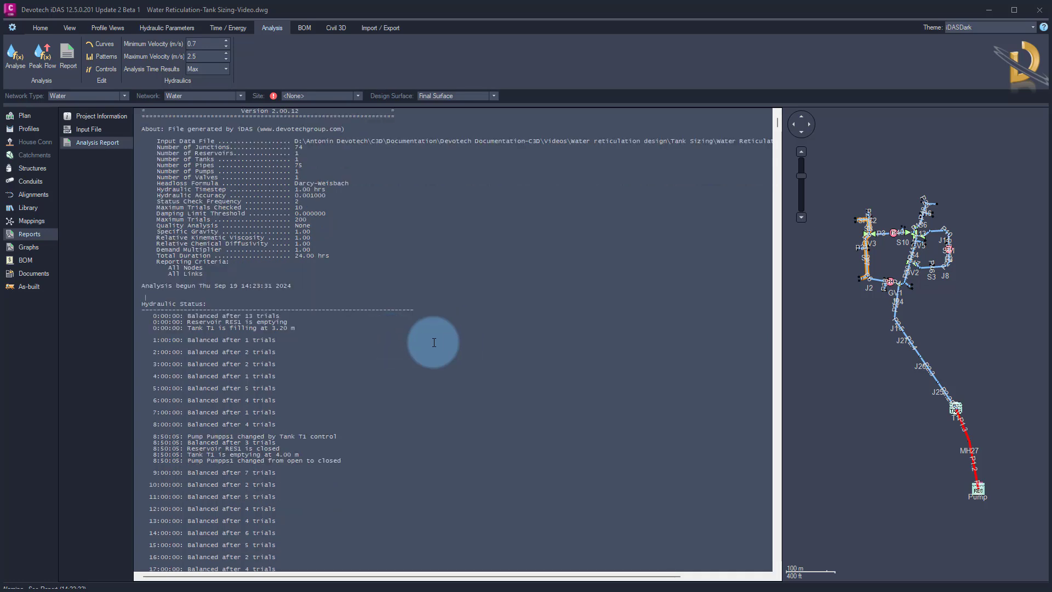
{"action": "left_click", "coordinate": [159, 300]}
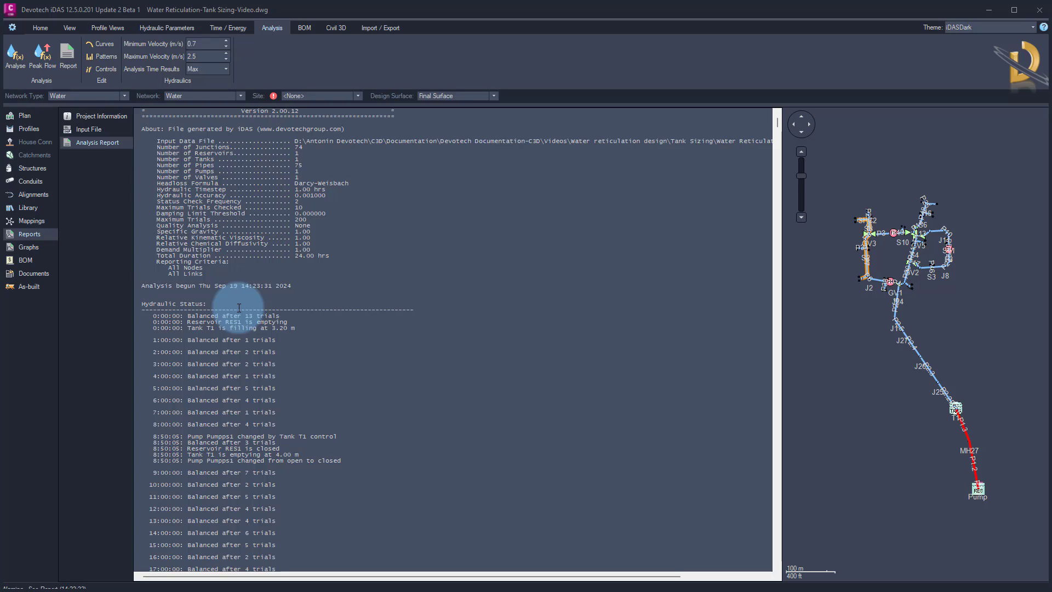
Inspect the Status Report option among the hydraulic parameters without changing it
{"action": "left_click", "coordinate": [191, 28]}
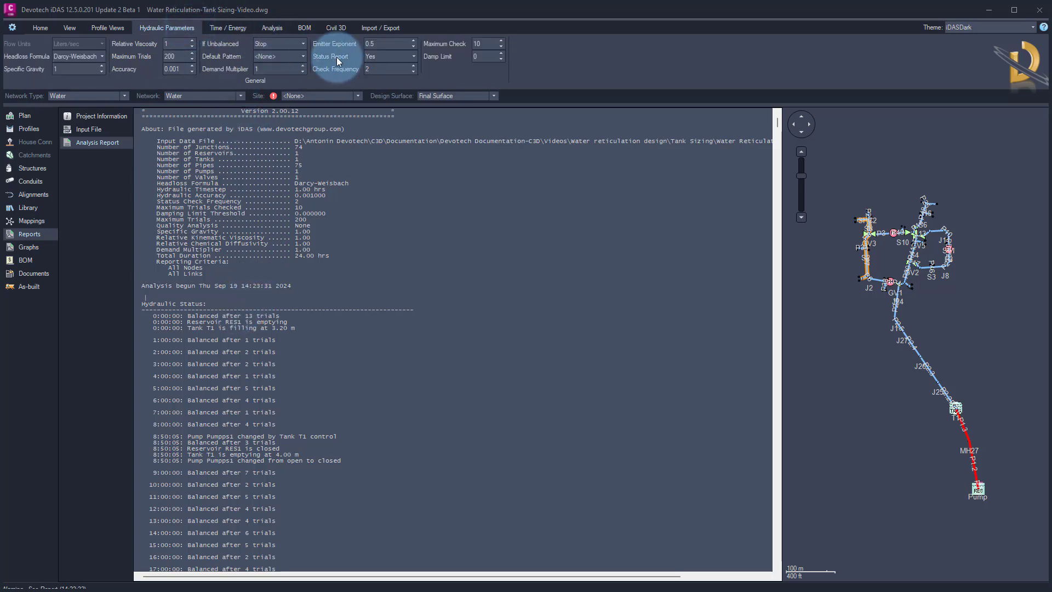
{"action": "left_click", "coordinate": [413, 59]}
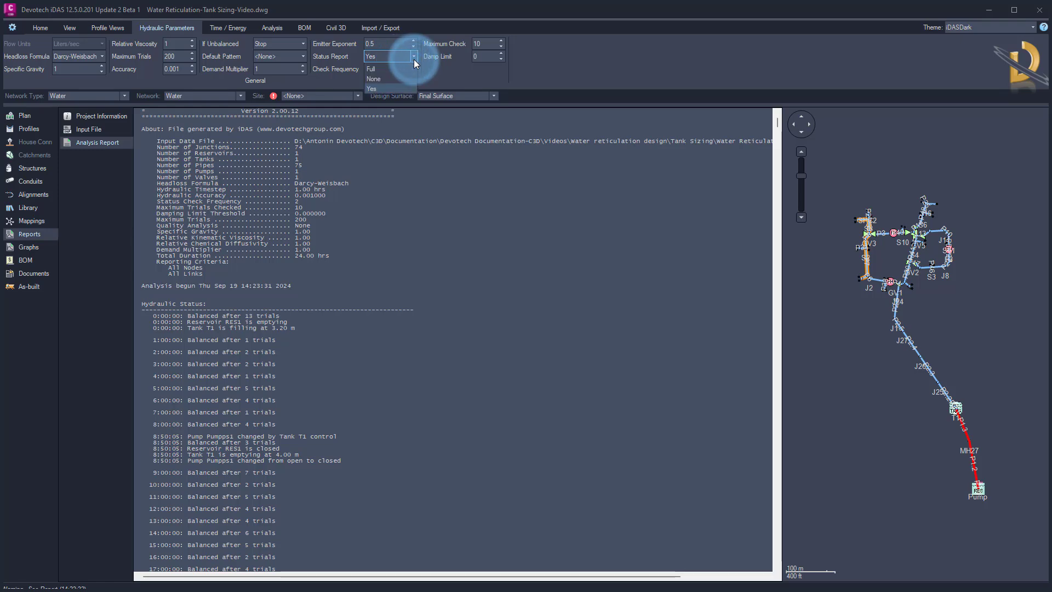
{"action": "left_click", "coordinate": [413, 59]}
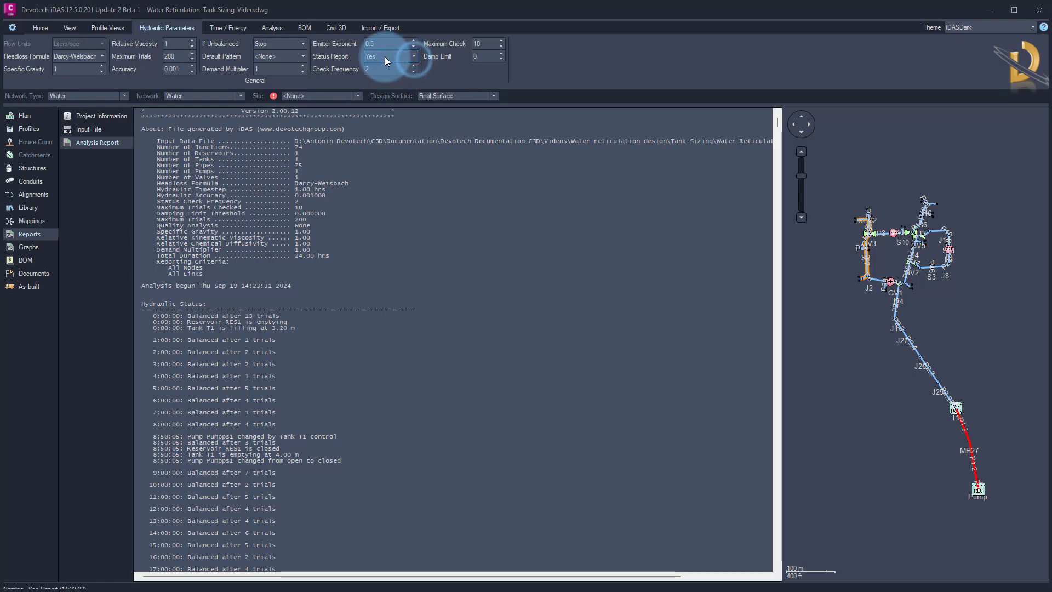
{"action": "left_click", "coordinate": [322, 361]}
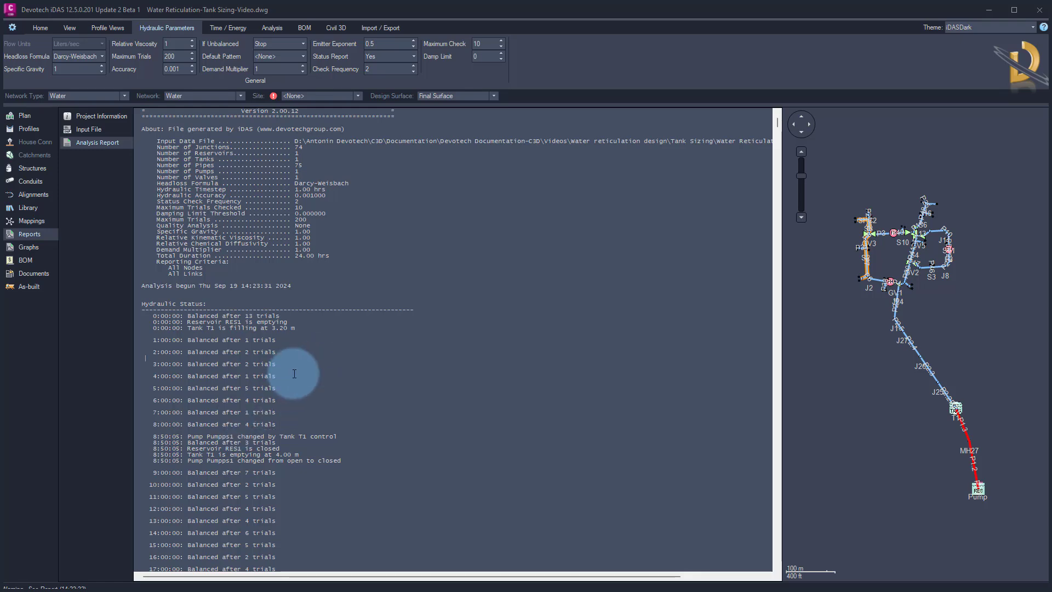
Read through the hydraulic status entries for reservoir, tank T1 and pump state changes over time
{"action": "scroll", "coordinate": [294, 371], "scroll_direction": "down", "scroll_amount": 2}
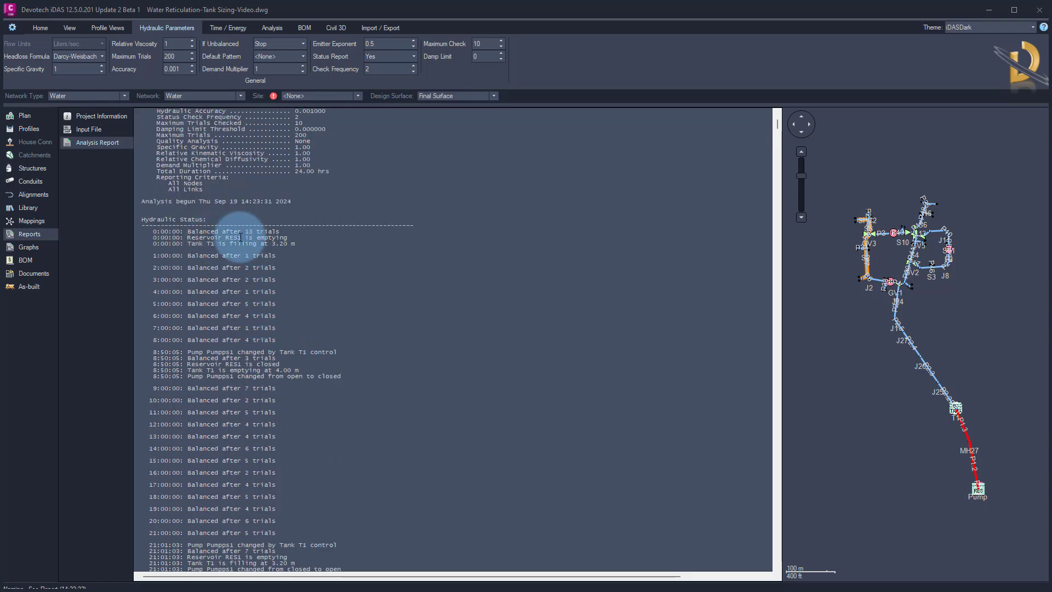
{"action": "left_click_drag", "start_coordinate": [218, 237], "coordinate": [293, 239]}
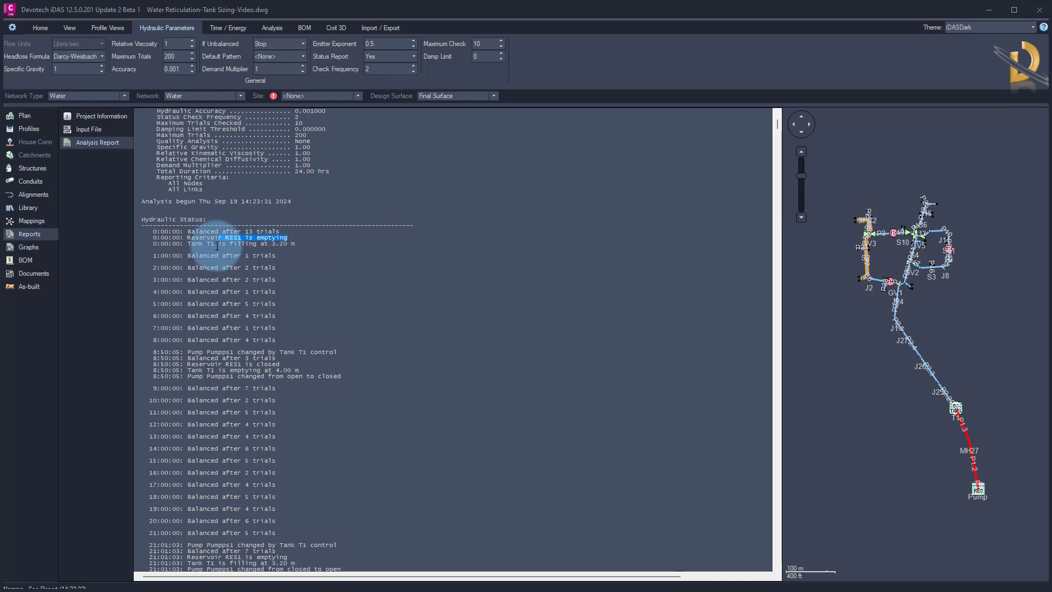
{"action": "left_click_drag", "start_coordinate": [217, 244], "coordinate": [301, 243]}
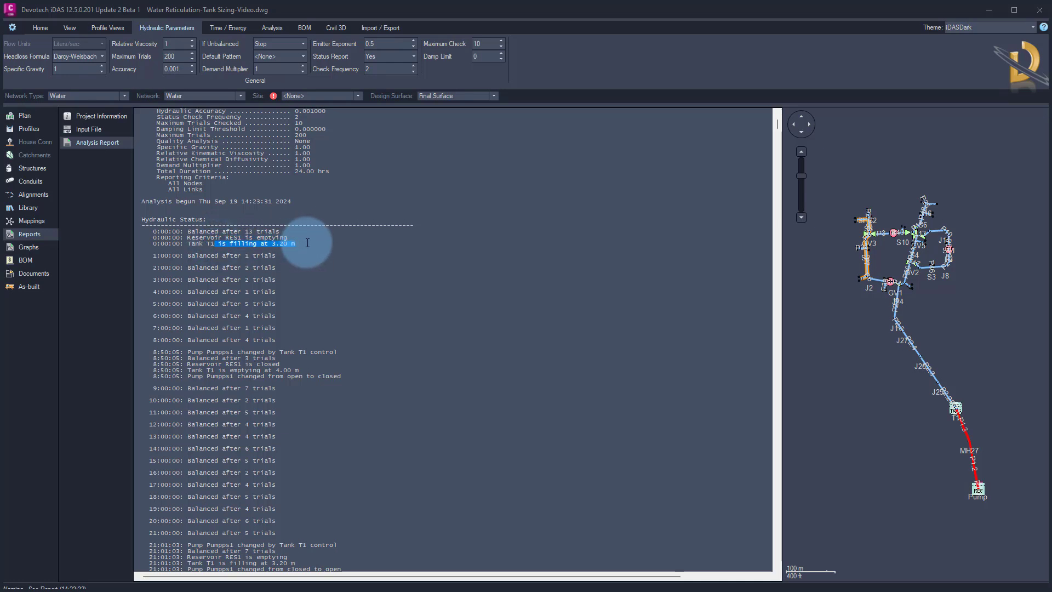
{"action": "scroll", "coordinate": [259, 250], "scroll_direction": "down", "scroll_amount": 2}
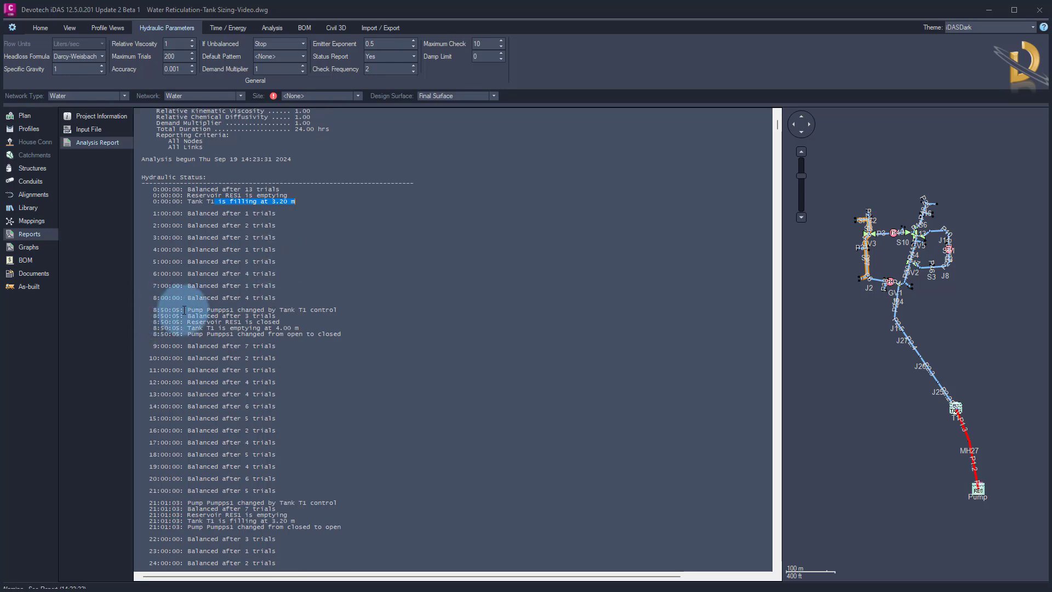
{"action": "left_click", "coordinate": [279, 310]}
{"action": "left_click_drag", "start_coordinate": [280, 310], "coordinate": [367, 308]}
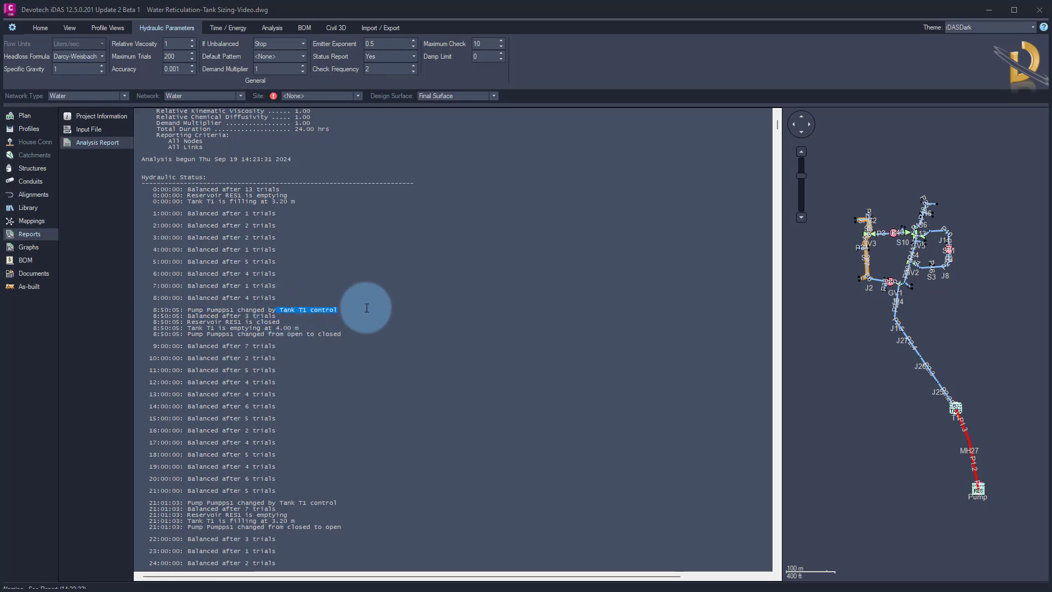
{"action": "left_click_drag", "start_coordinate": [216, 322], "coordinate": [280, 321]}
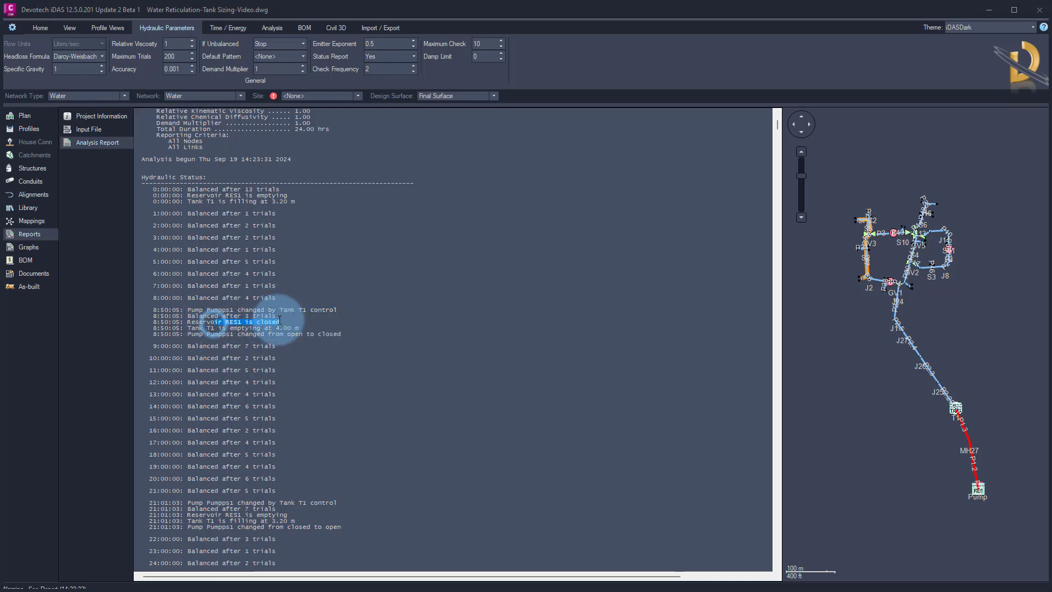
{"action": "left_click_drag", "start_coordinate": [191, 328], "coordinate": [310, 327]}
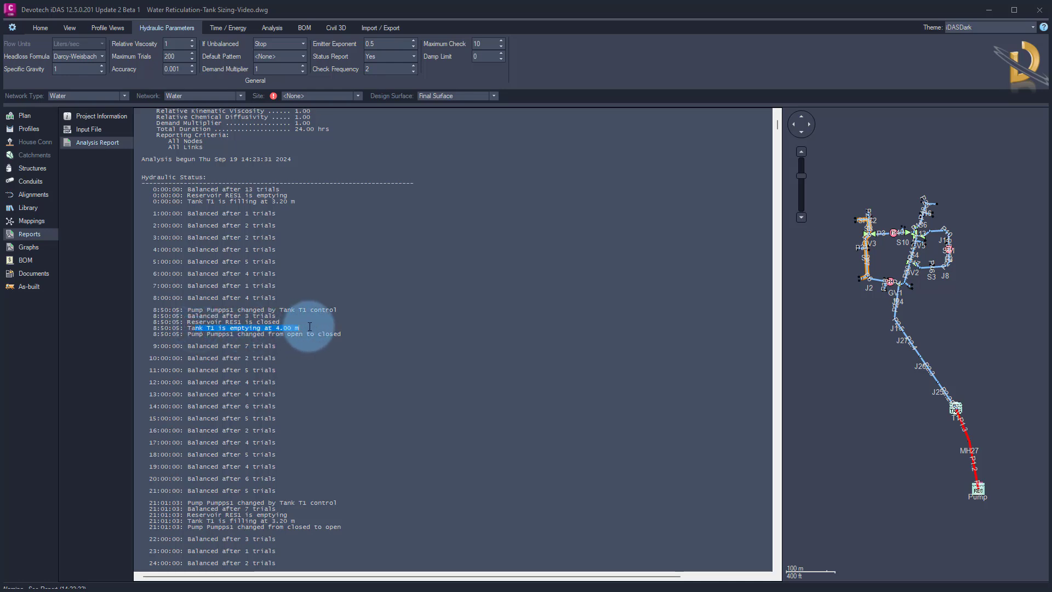
{"action": "left_click_drag", "start_coordinate": [218, 333], "coordinate": [341, 333]}
{"action": "scroll", "coordinate": [332, 353], "scroll_direction": "down", "scroll_amount": 2}
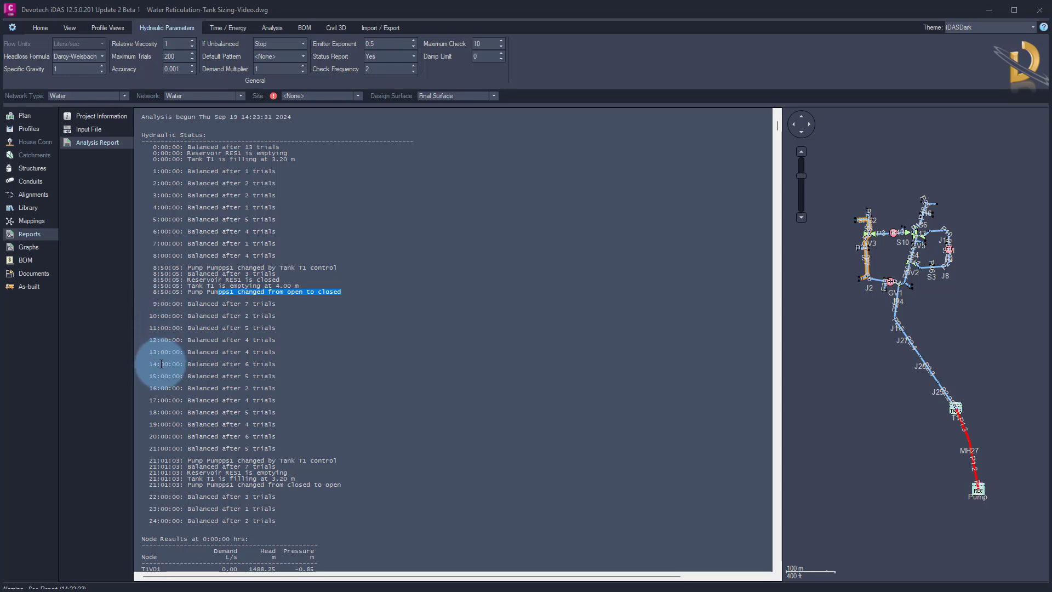
{"action": "scroll", "coordinate": [165, 445], "scroll_direction": "down", "scroll_amount": 2}
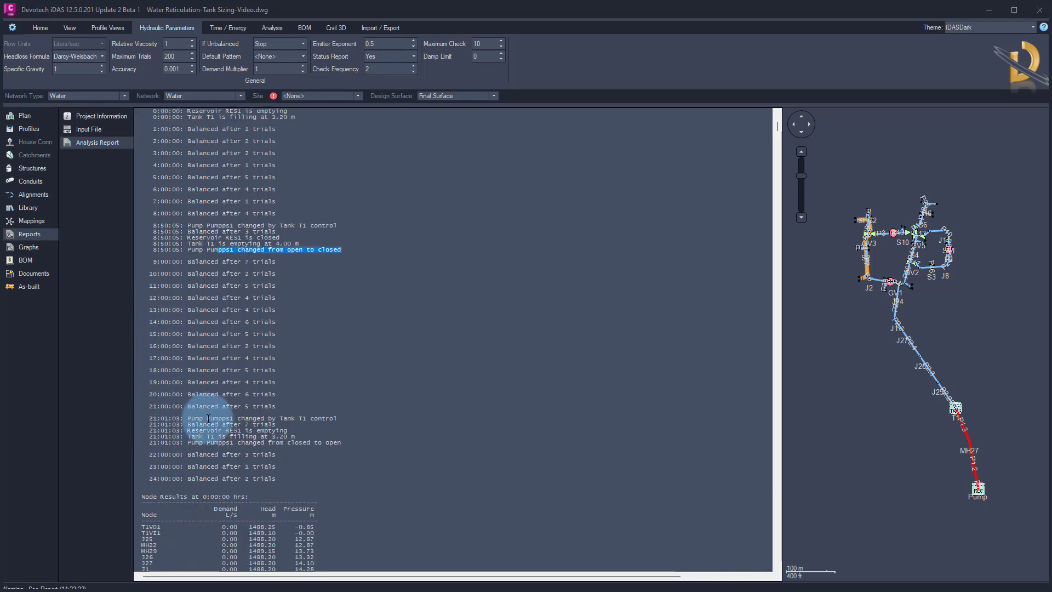
{"action": "scroll", "coordinate": [238, 437], "scroll_direction": "down", "scroll_amount": 2}
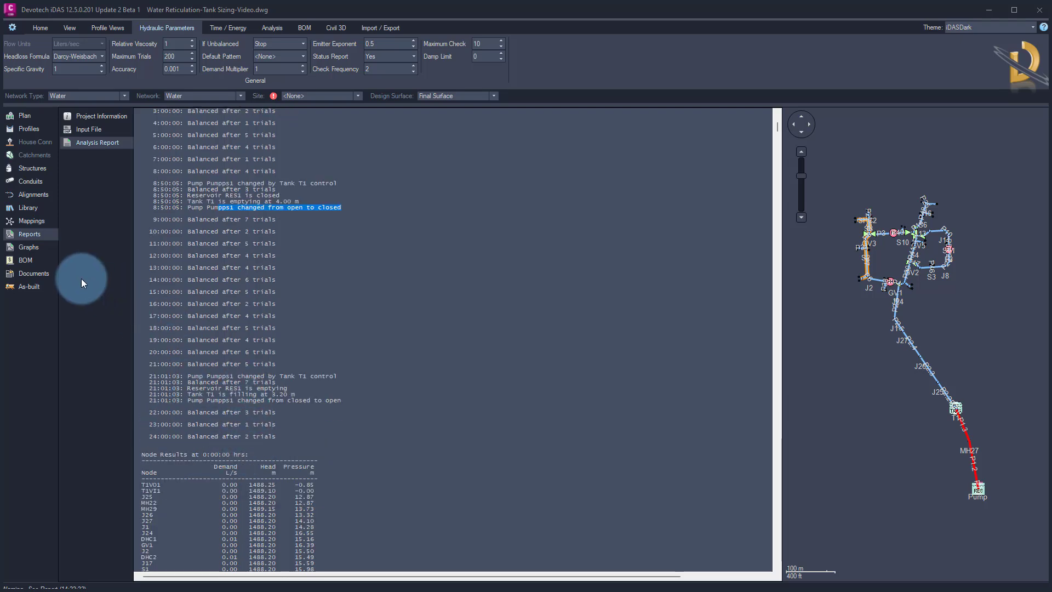
Display the pressure graph of tank T1 in the analysis graphs, sorting structures by type
{"action": "left_click", "coordinate": [28, 247]}
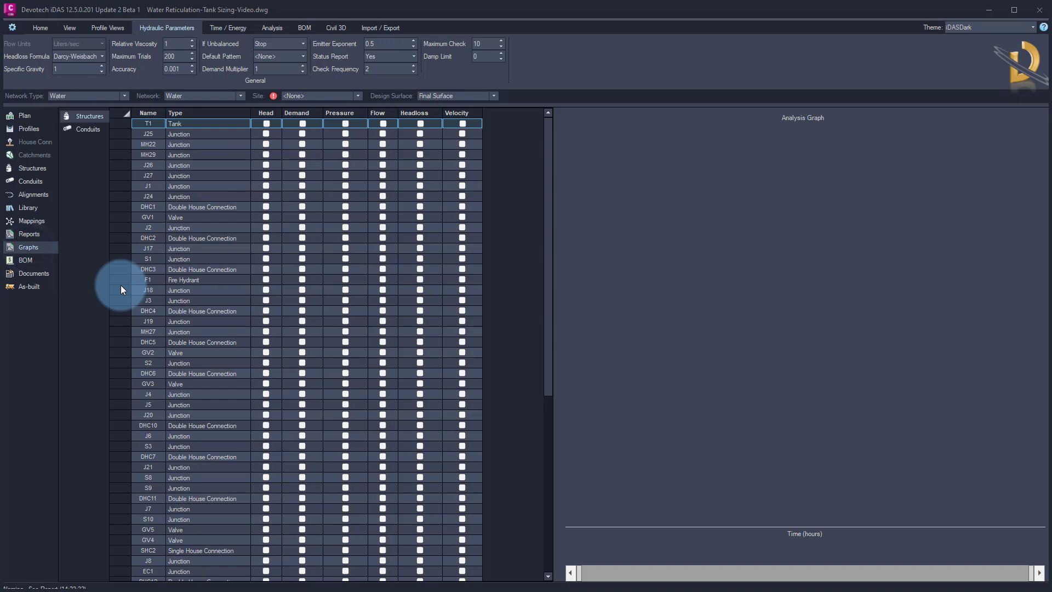
{"action": "left_click", "coordinate": [205, 113]}
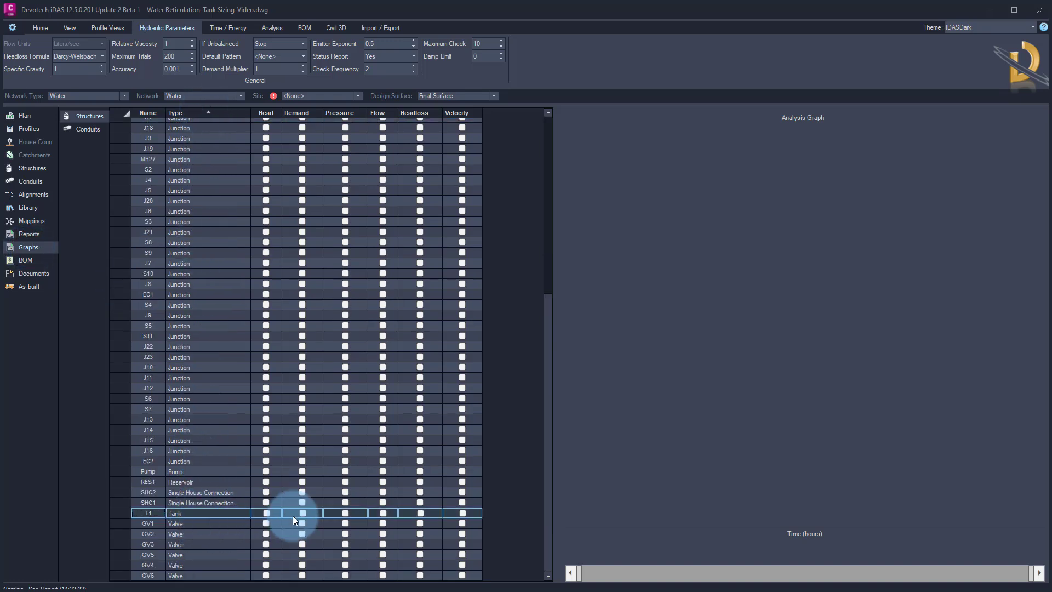
{"action": "left_click", "coordinate": [345, 513]}
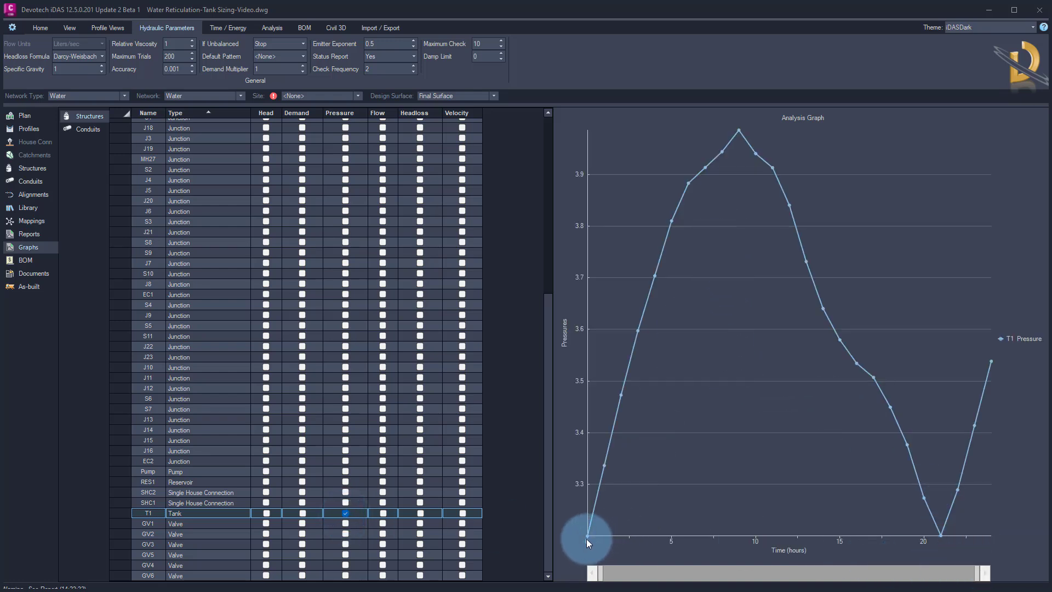
{"action": "mouse_move", "coordinate": [588, 537]}
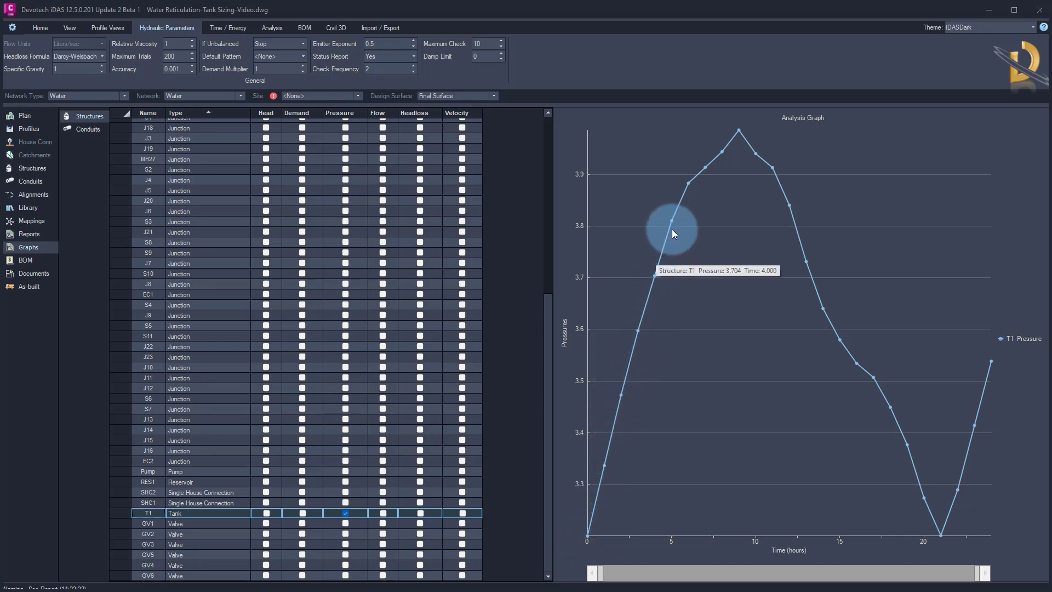
{"action": "mouse_move", "coordinate": [739, 132]}
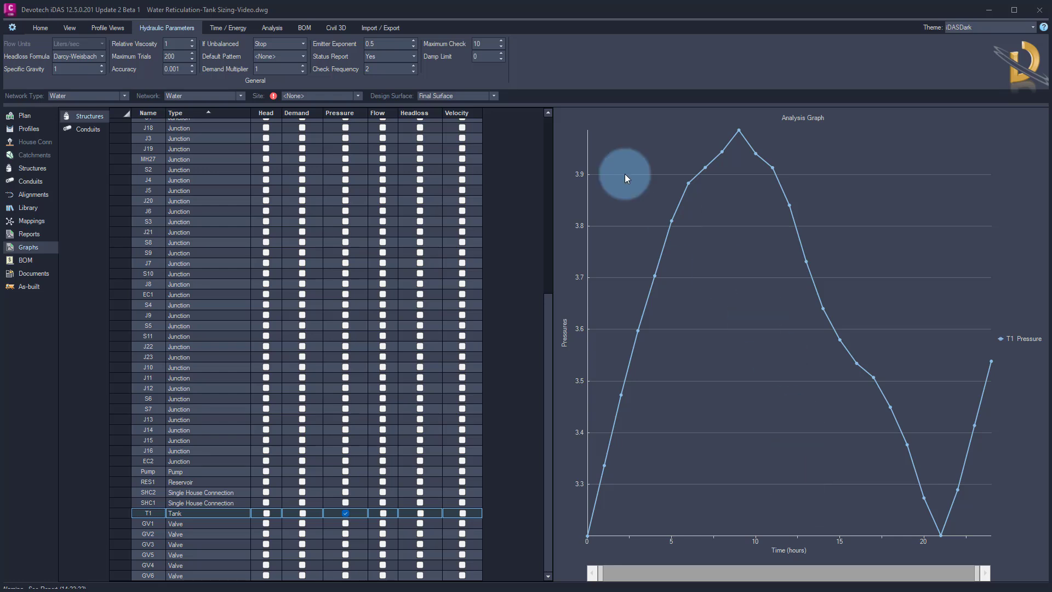
Set the end analysis date to 2024-09-24
{"action": "left_click", "coordinate": [224, 28]}
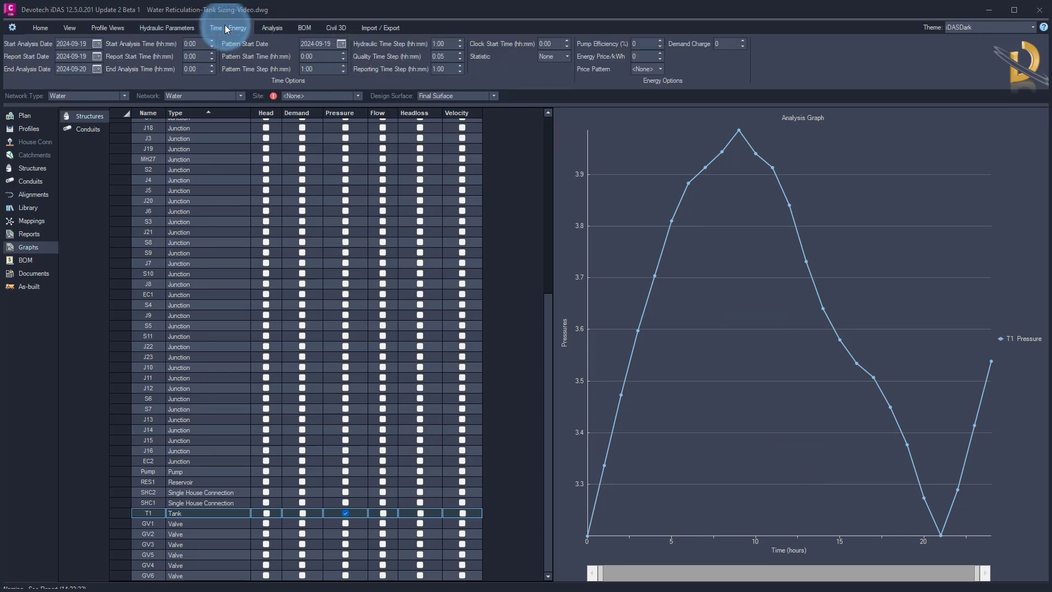
{"action": "mouse_move", "coordinate": [36, 74]}
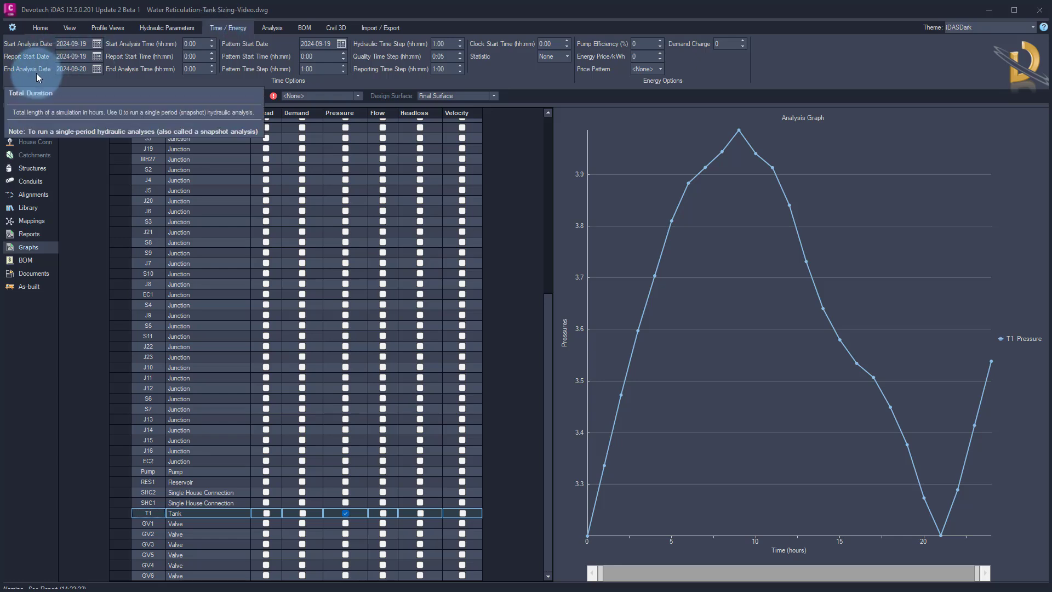
{"action": "left_click", "coordinate": [97, 68]}
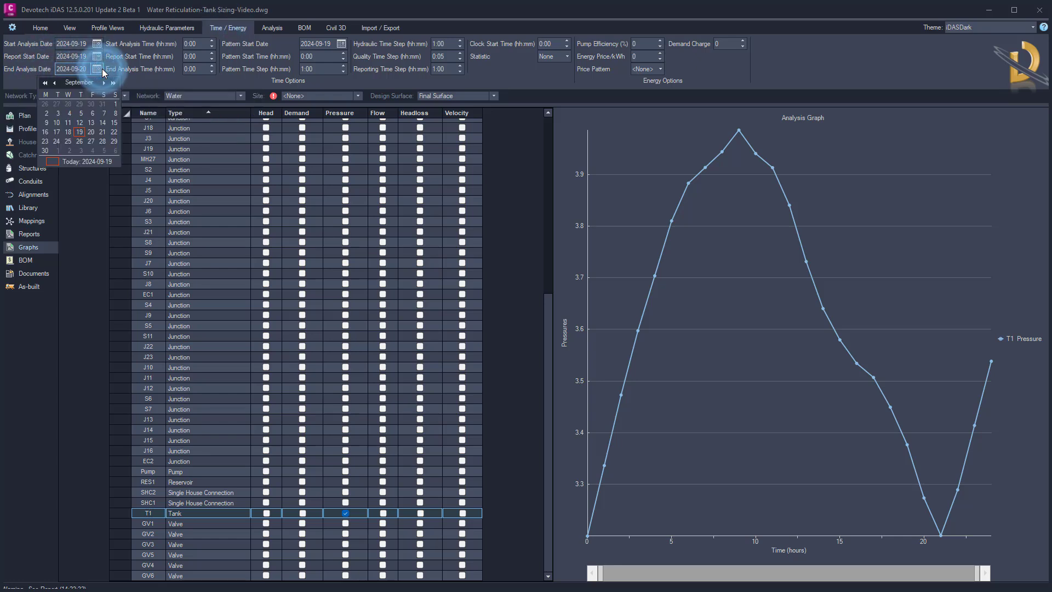
{"action": "left_click", "coordinate": [56, 141]}
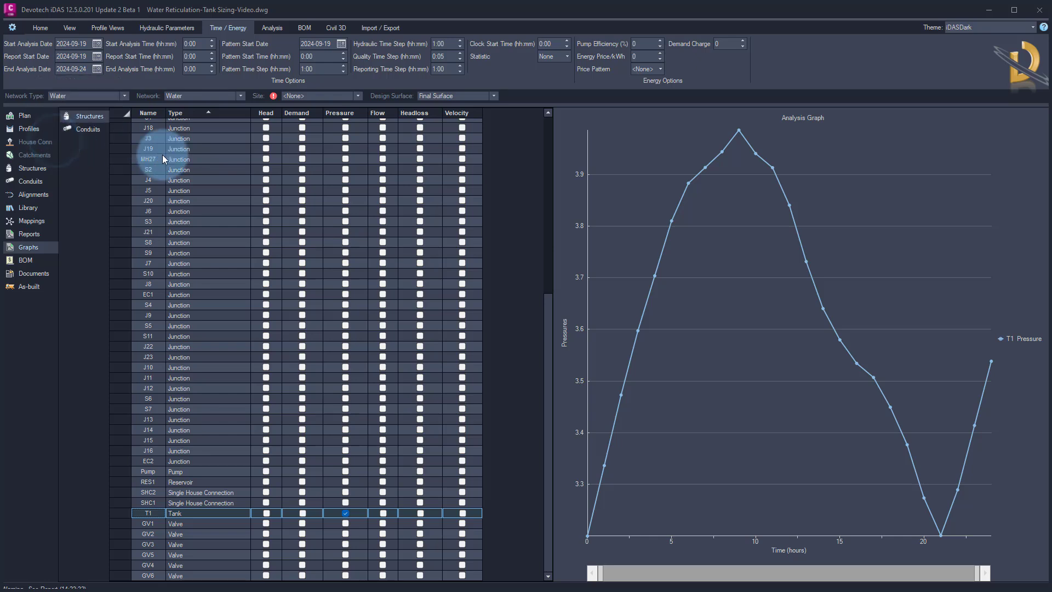
Rerun the hydraulic analysis and dismiss the warning
{"action": "left_click", "coordinate": [265, 28]}
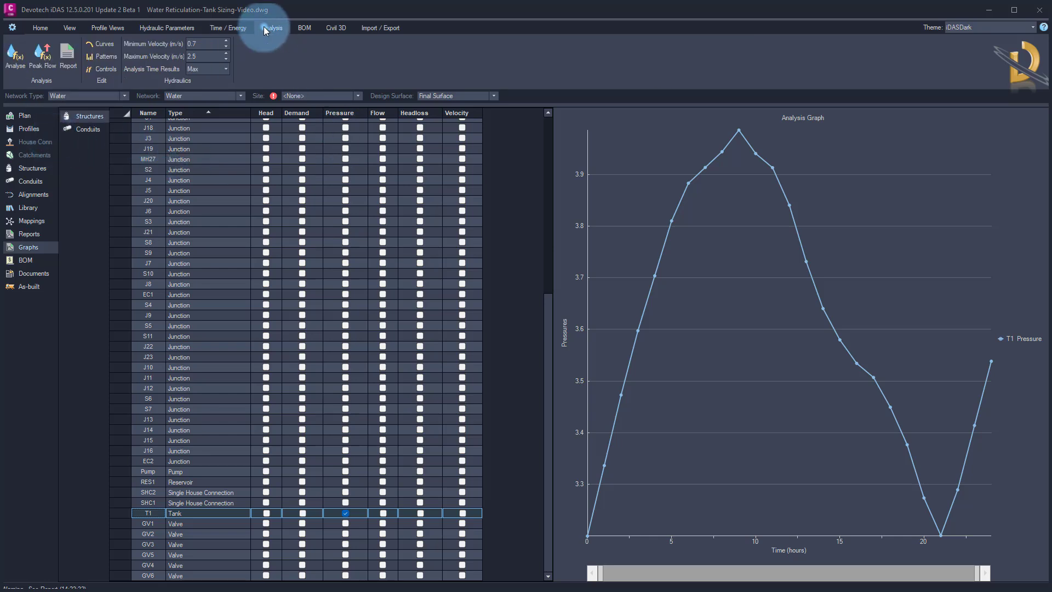
{"action": "left_click", "coordinate": [15, 61]}
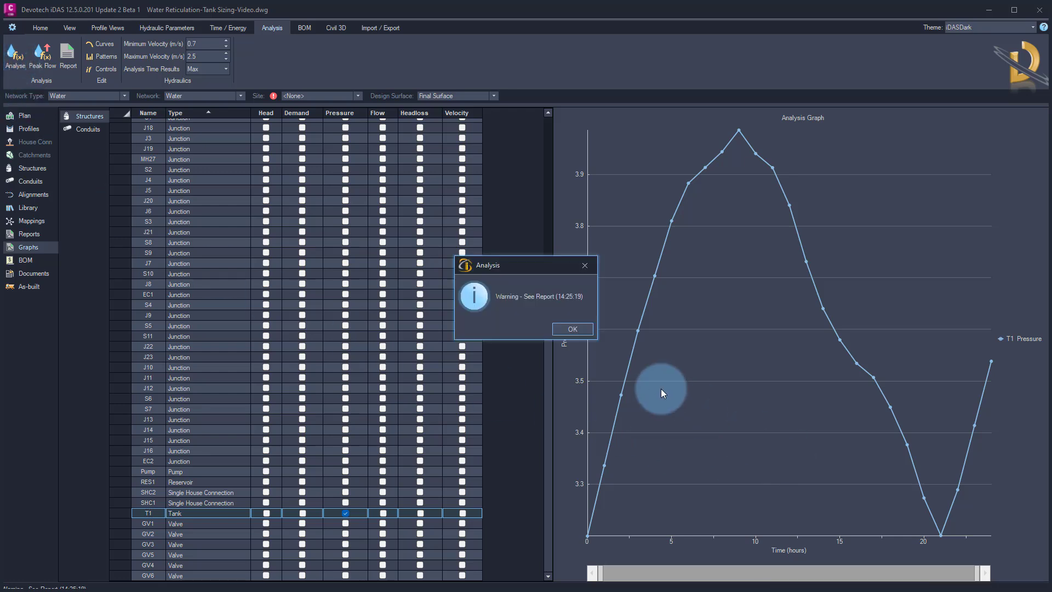
{"action": "left_click", "coordinate": [572, 328]}
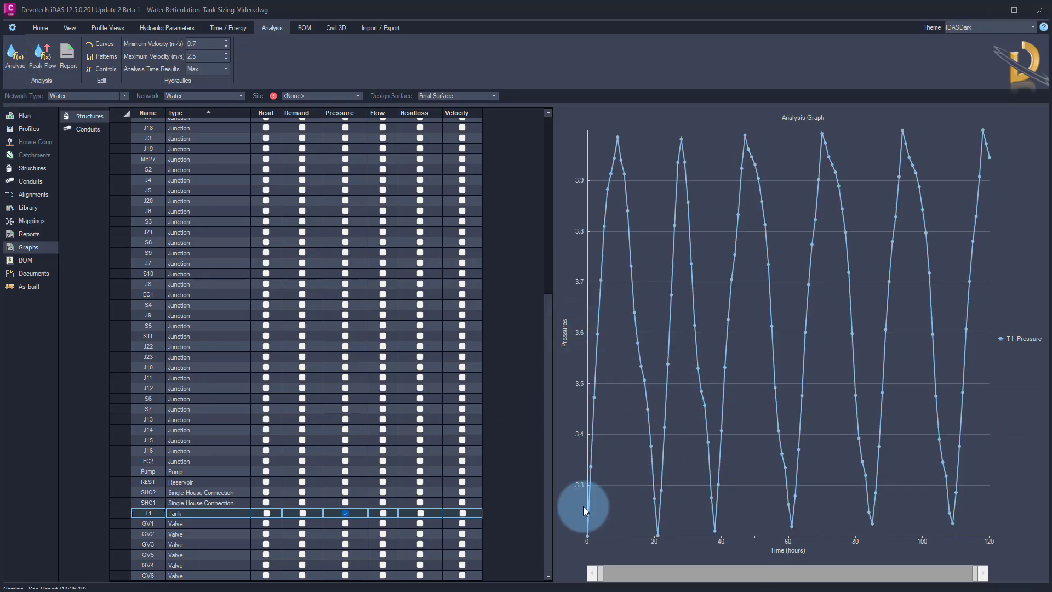
{"action": "mouse_move", "coordinate": [725, 426]}
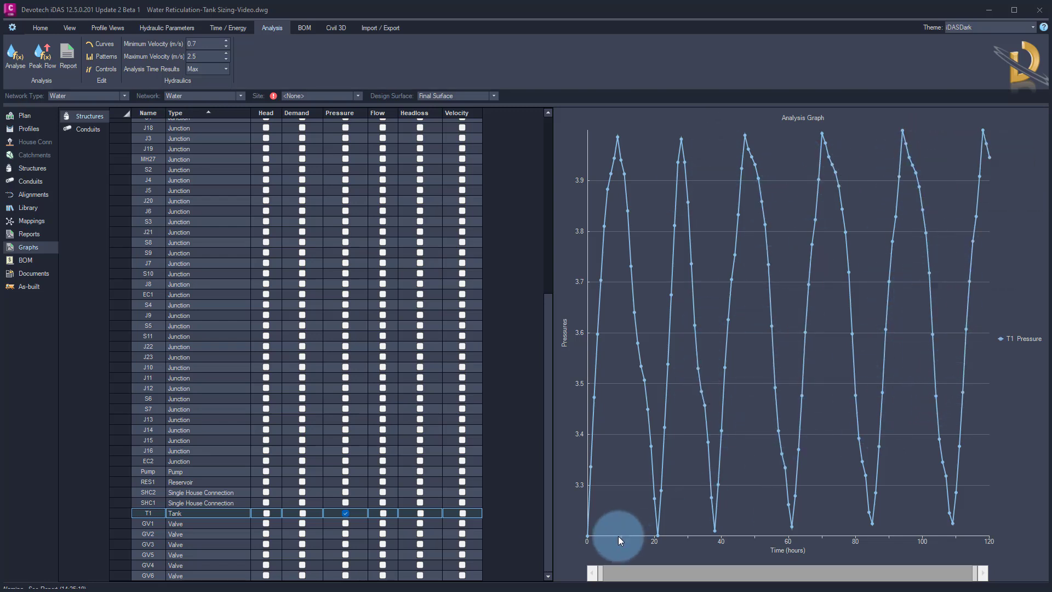
{"action": "mouse_move", "coordinate": [587, 539]}
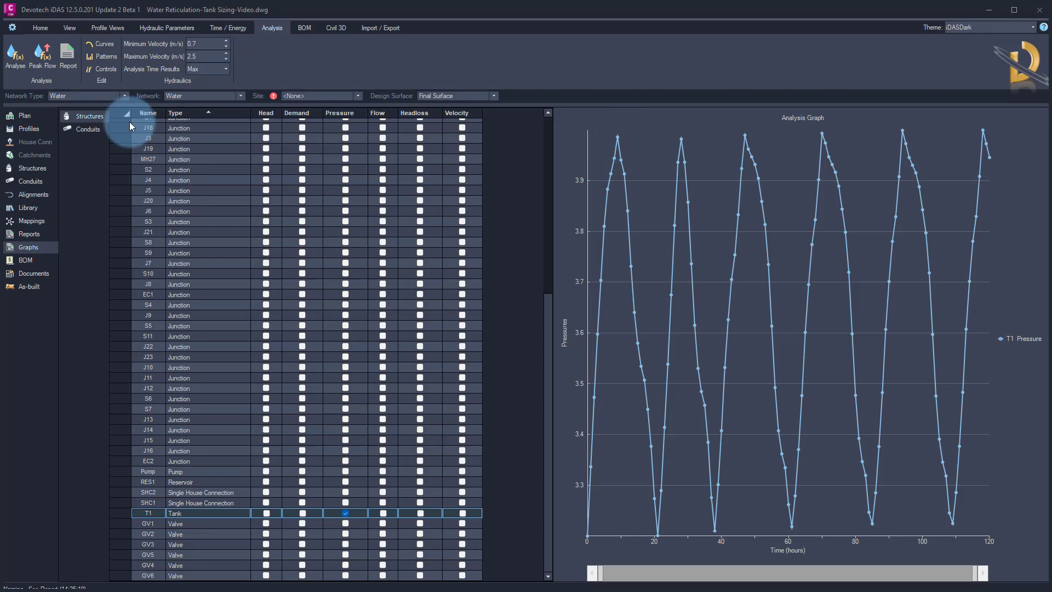
Add the reservoir RES1 demand to the analysis graph alongside the tank pressure and enlarge the graph
{"action": "left_click", "coordinate": [181, 481]}
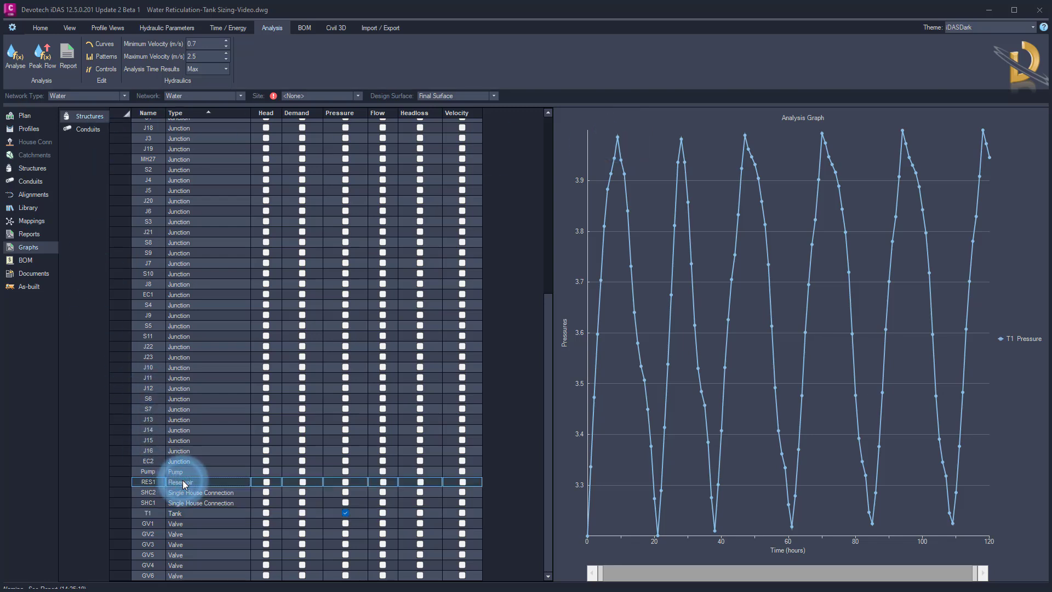
{"action": "left_click", "coordinate": [302, 482]}
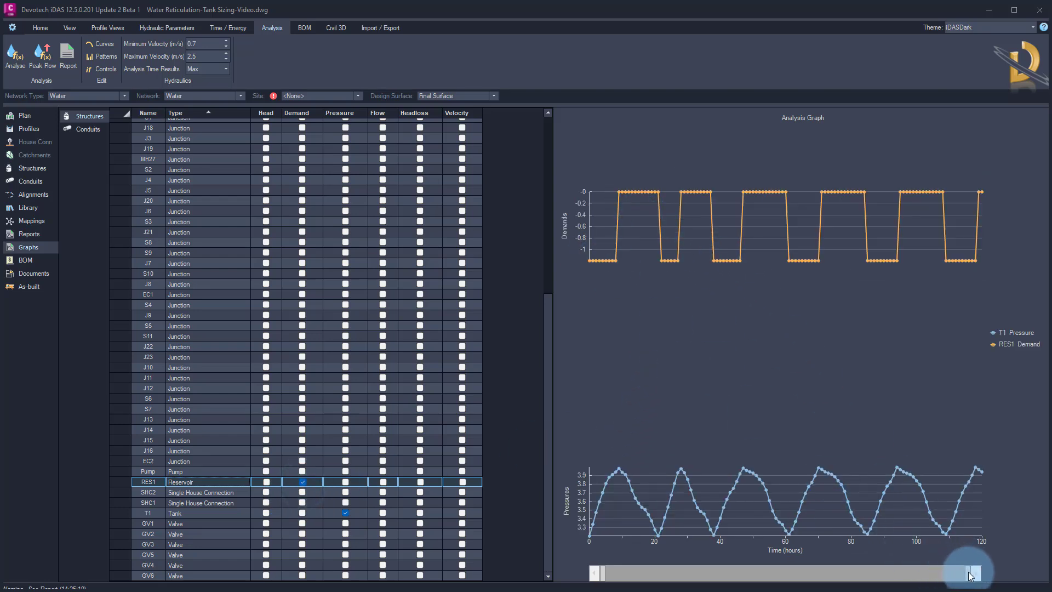
{"action": "mouse_move", "coordinate": [969, 575]}
{"action": "left_mouse_down"}
{"action": "mouse_move", "coordinate": [959, 574]}
{"action": "mouse_move", "coordinate": [976, 576]}
{"action": "left_mouse_up"}
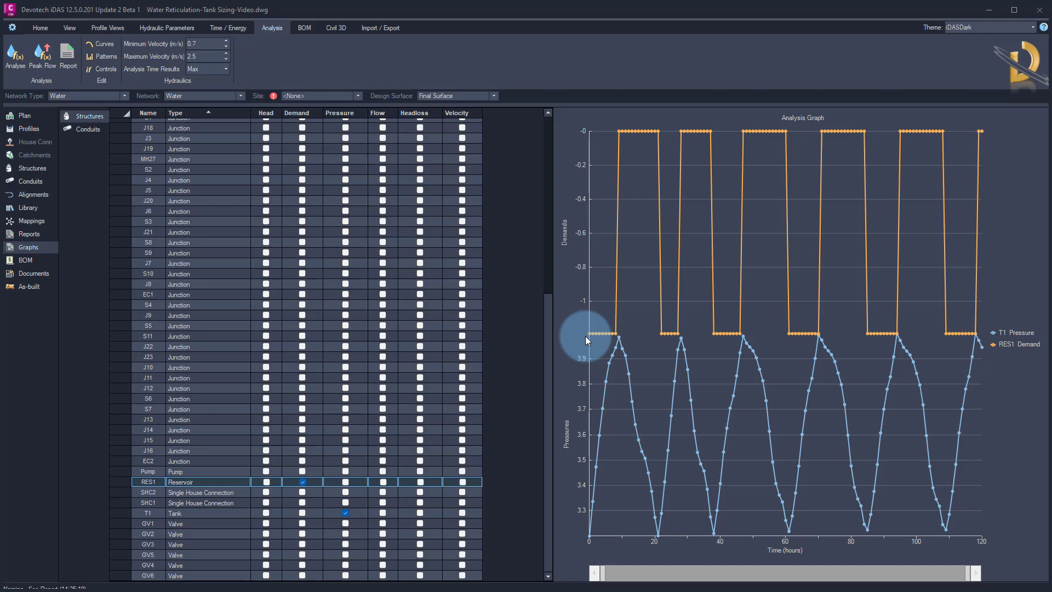
{"action": "mouse_move", "coordinate": [590, 335]}
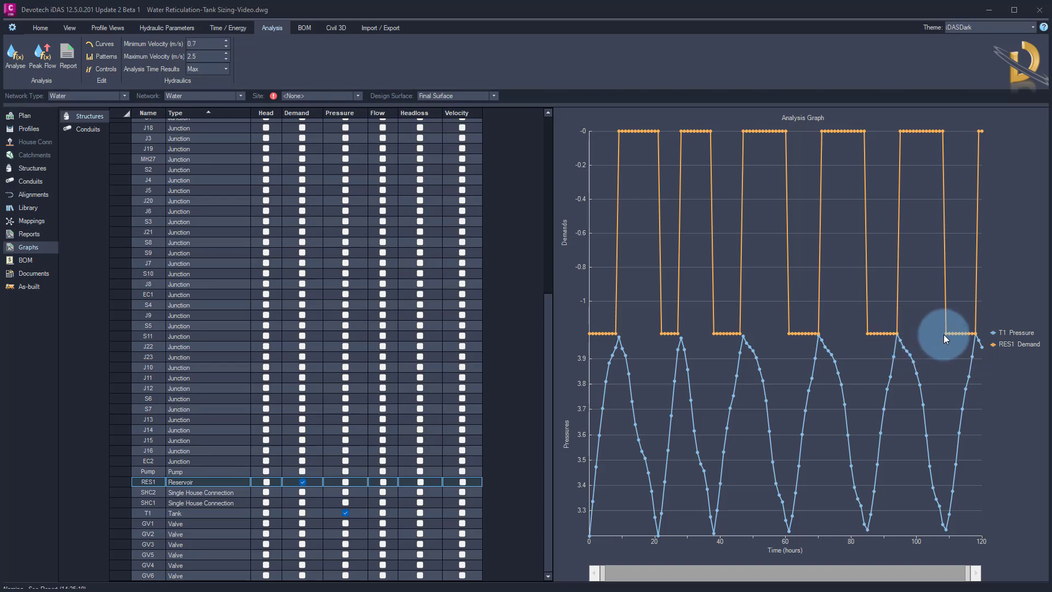
{"action": "mouse_move", "coordinate": [945, 333]}
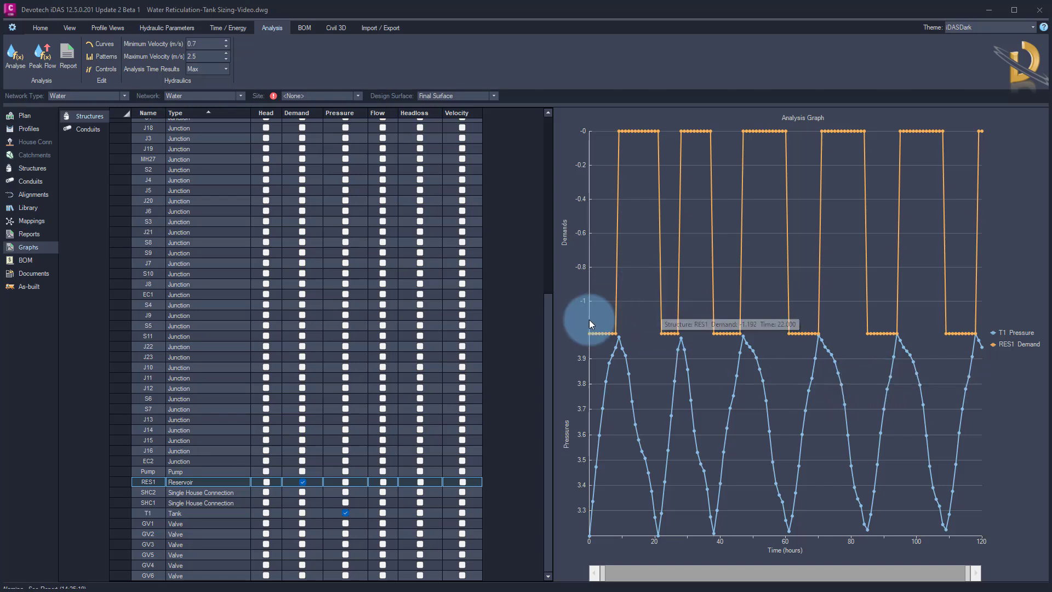
Locate the tank pipes on the plan, then add the flows of pipes P1.3 and P2.2 to the analysis graph
{"action": "left_click", "coordinate": [92, 132]}
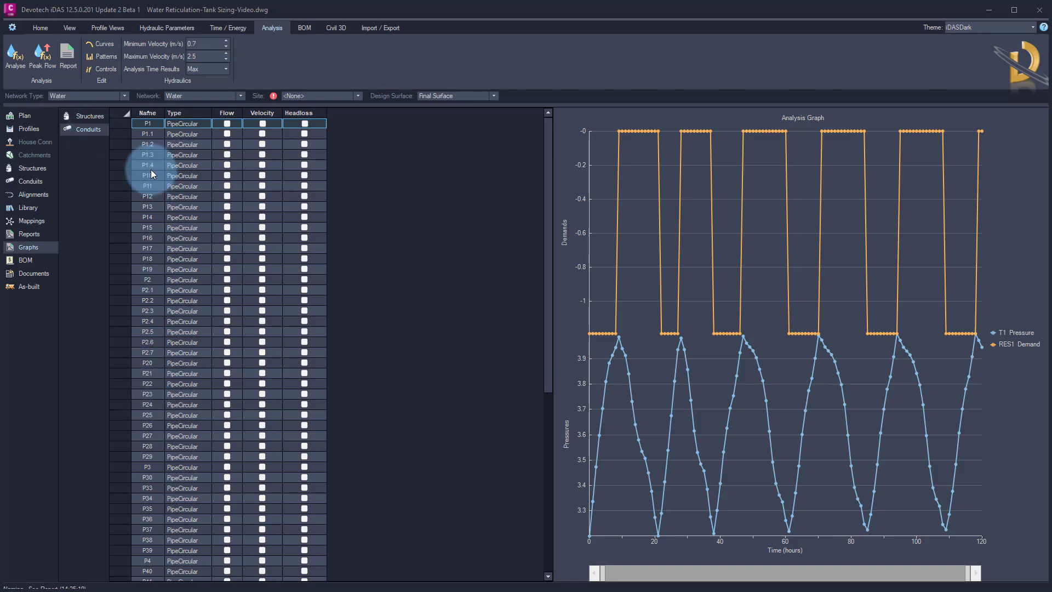
{"action": "left_click", "coordinate": [24, 116]}
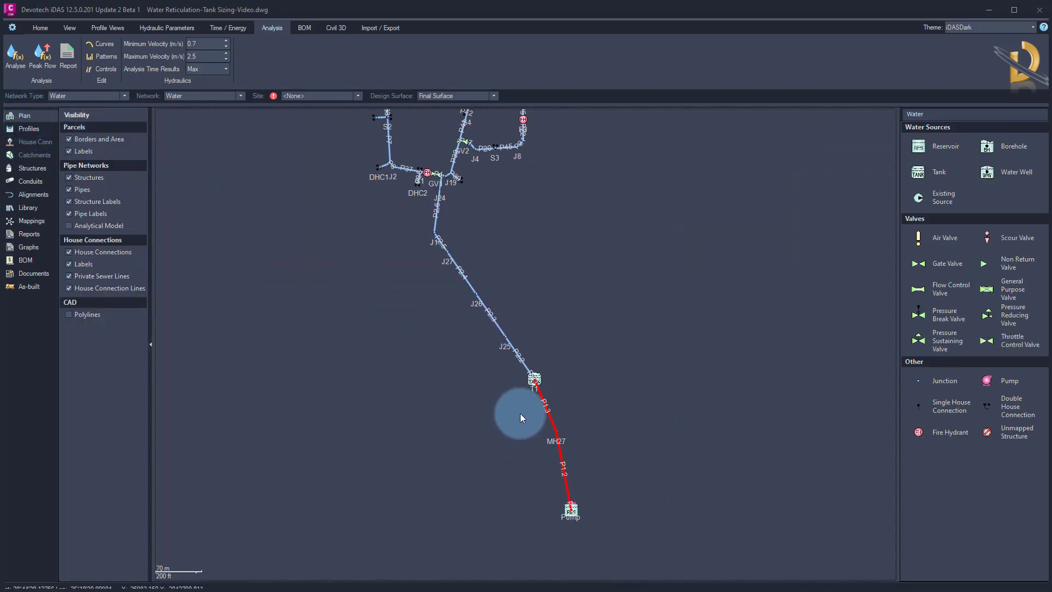
{"action": "scroll", "coordinate": [531, 417], "scroll_direction": "up", "scroll_amount": 5}
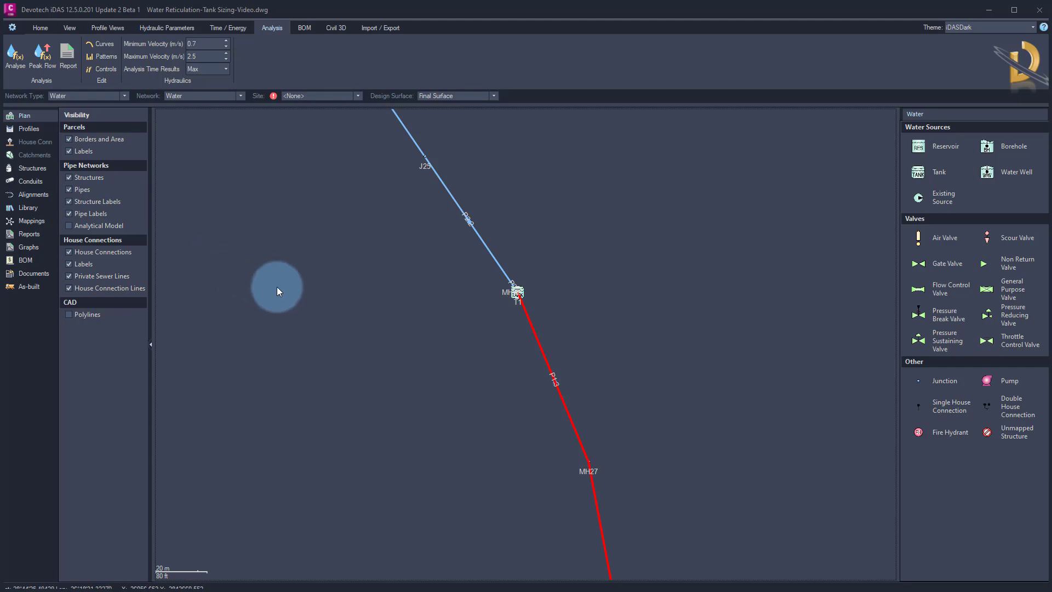
{"action": "left_click", "coordinate": [28, 246]}
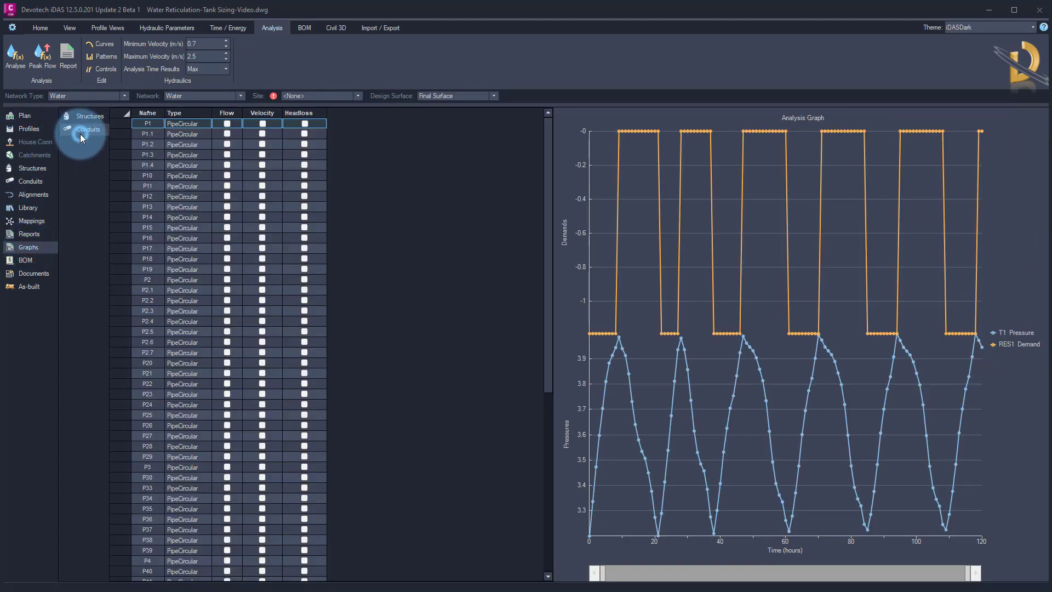
{"action": "left_click", "coordinate": [150, 156]}
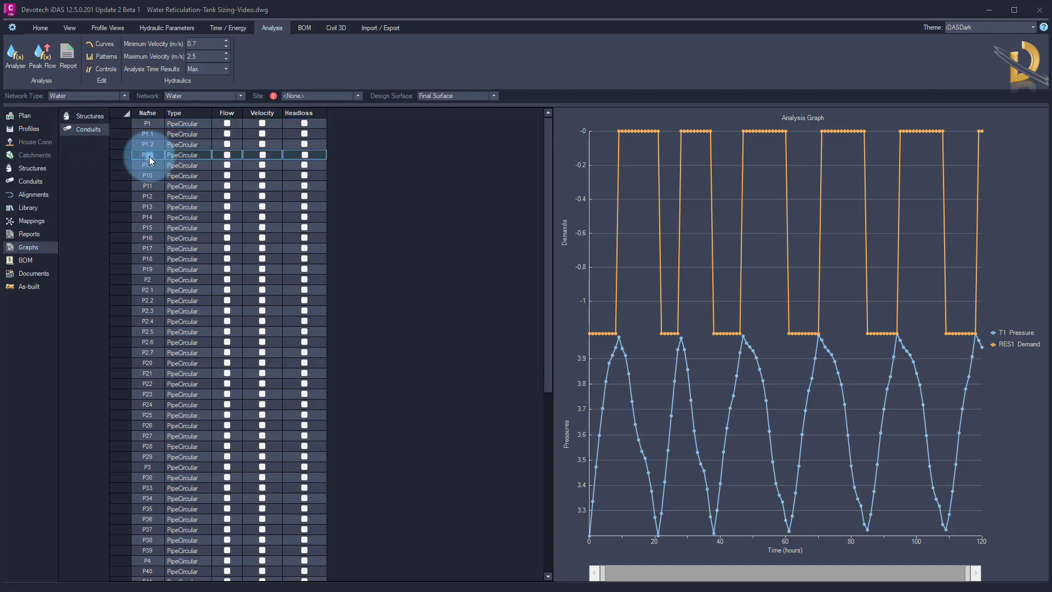
{"action": "left_click", "coordinate": [228, 156]}
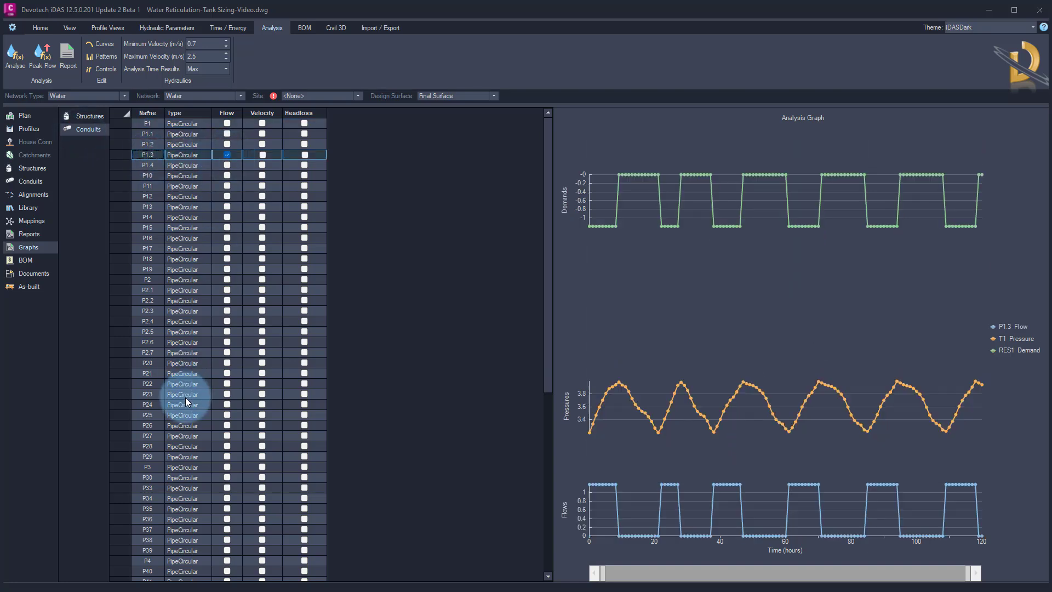
{"action": "left_click", "coordinate": [148, 301]}
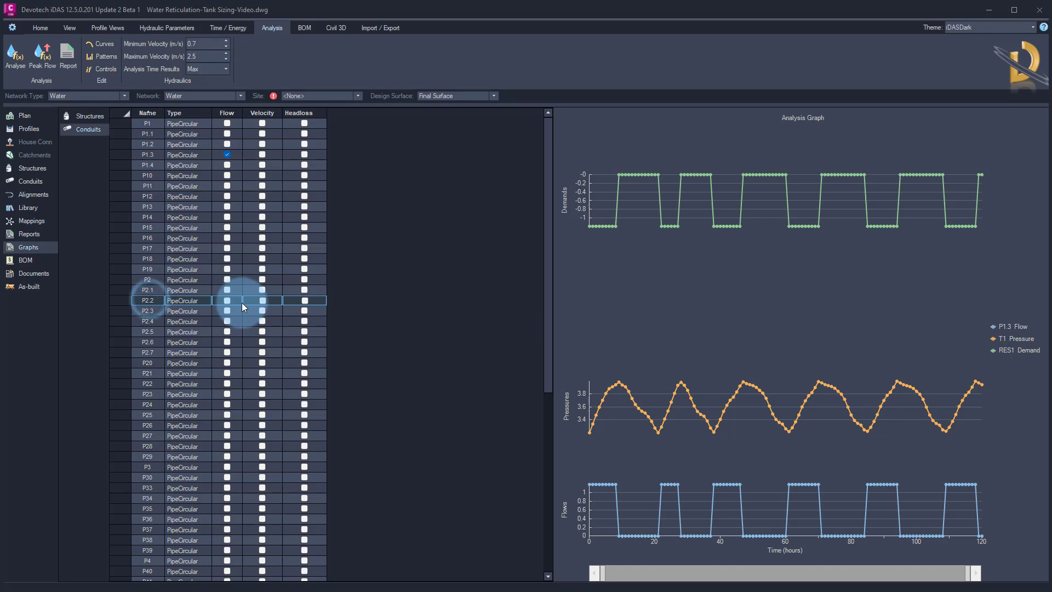
{"action": "left_click", "coordinate": [227, 300]}
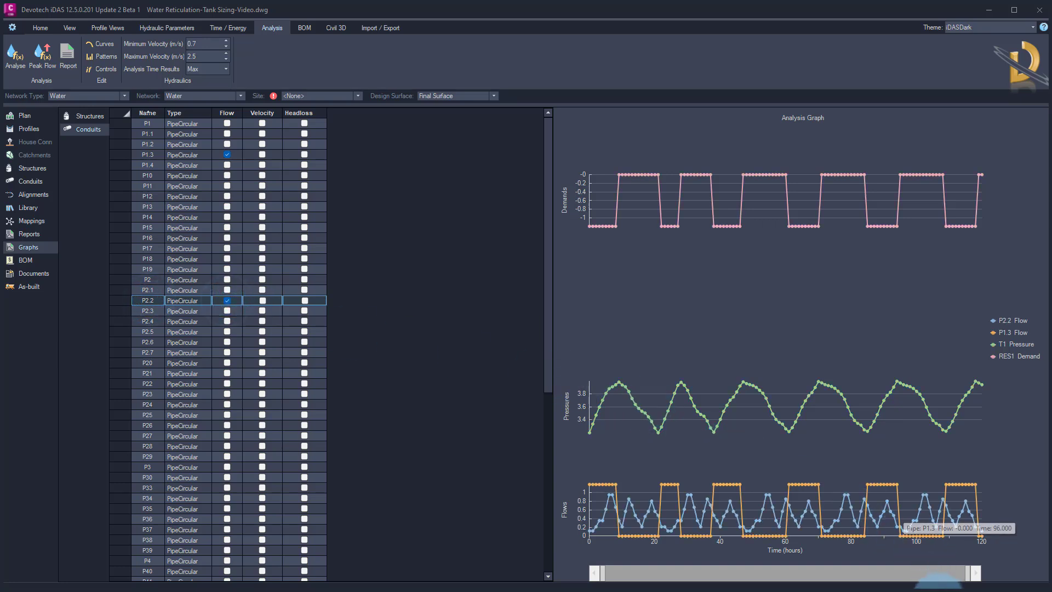
{"action": "left_click_drag", "start_coordinate": [969, 572], "coordinate": [969, 573]}
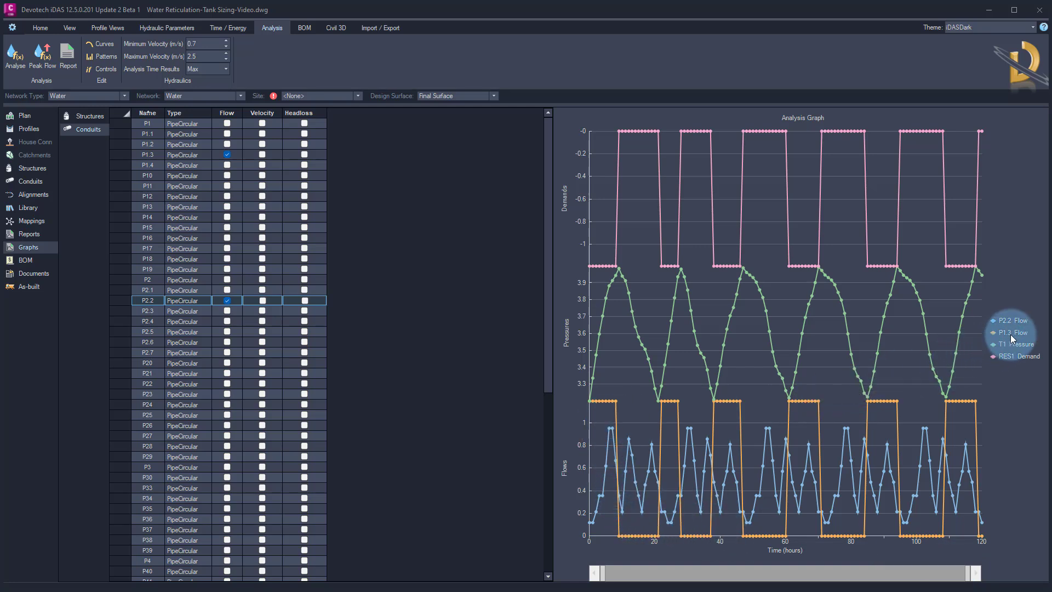
Examine the demand, pressure and flow curves over time by checking individual point values
{"action": "mouse_move", "coordinate": [605, 401]}
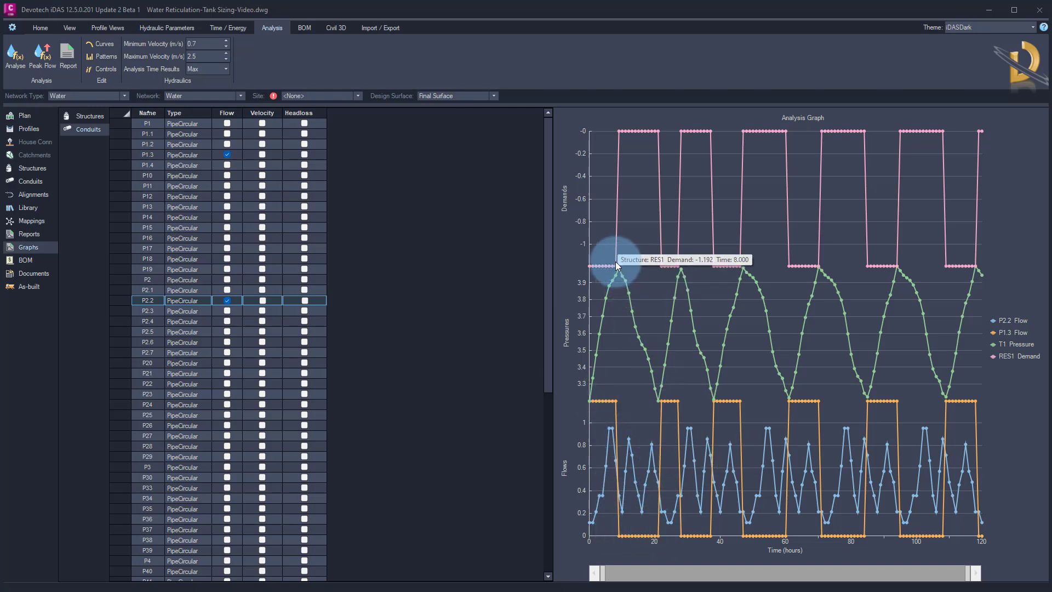
{"action": "mouse_move", "coordinate": [668, 132]}
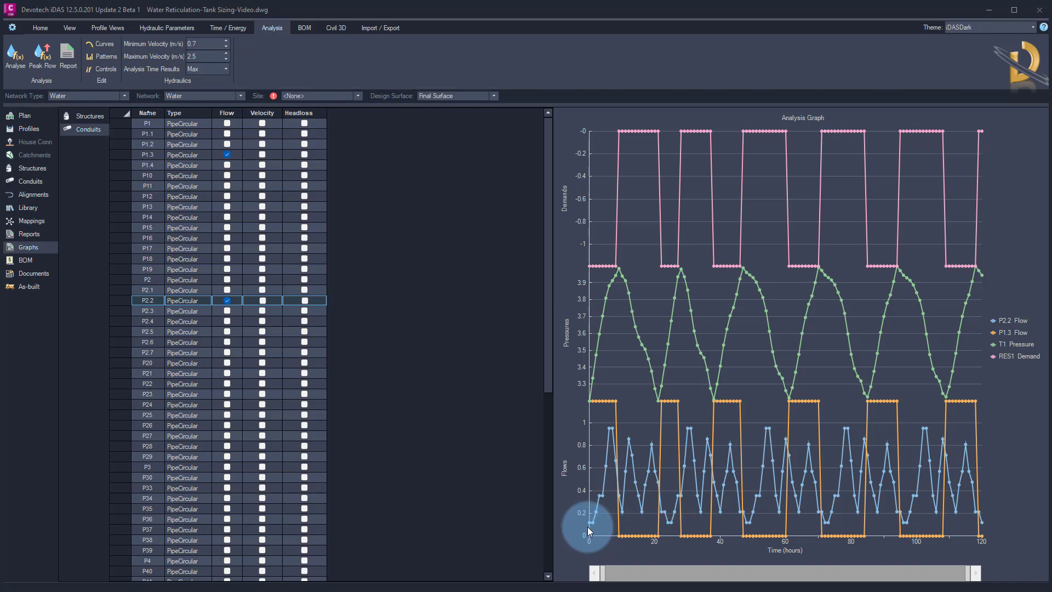
{"action": "mouse_move", "coordinate": [589, 525]}
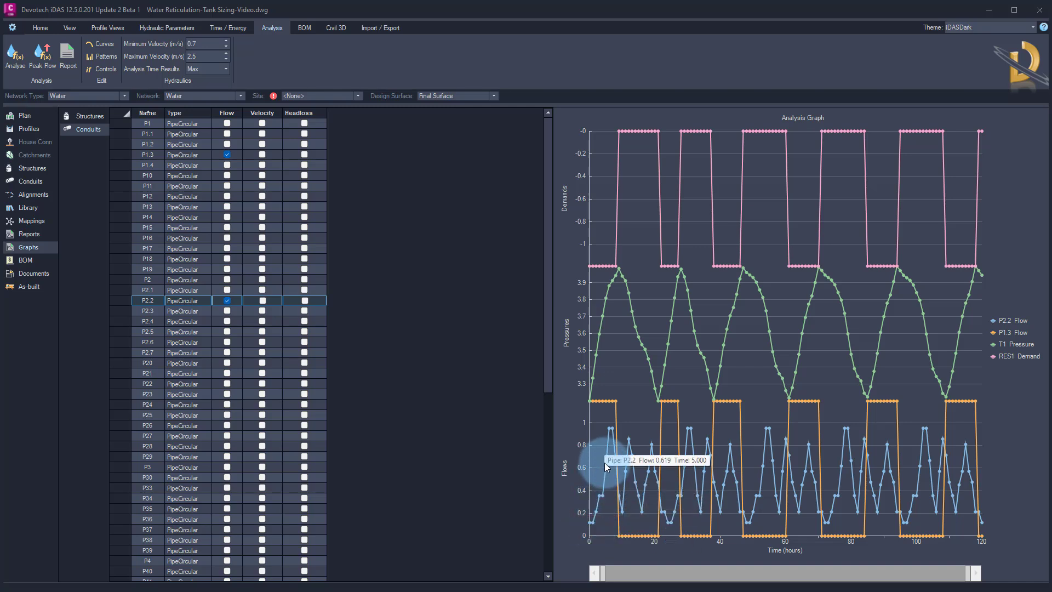
{"action": "mouse_move", "coordinate": [609, 426]}
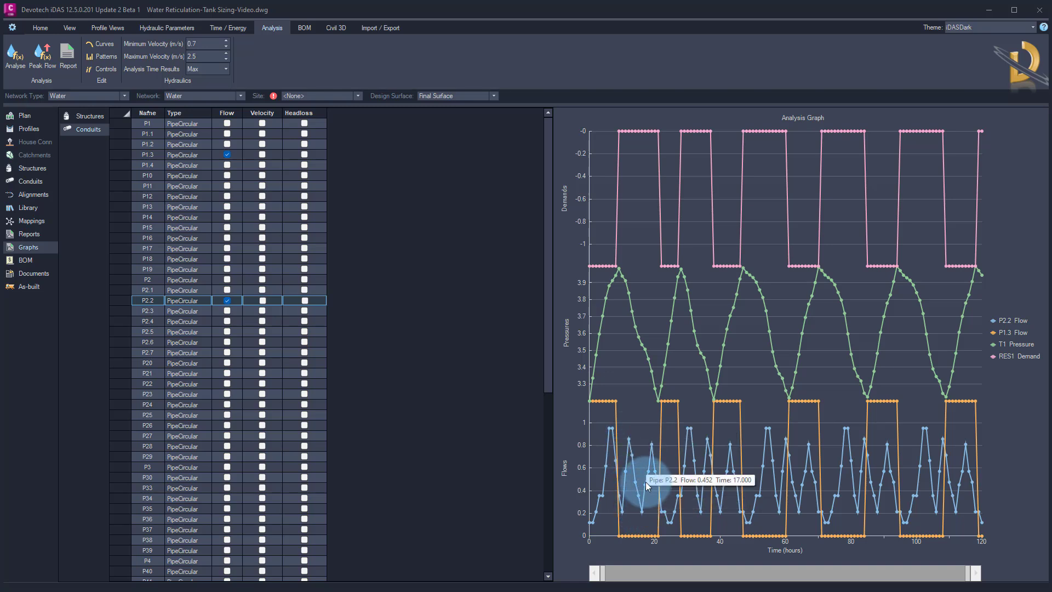
{"action": "mouse_move", "coordinate": [651, 454]}
{"action": "mouse_move", "coordinate": [681, 488]}
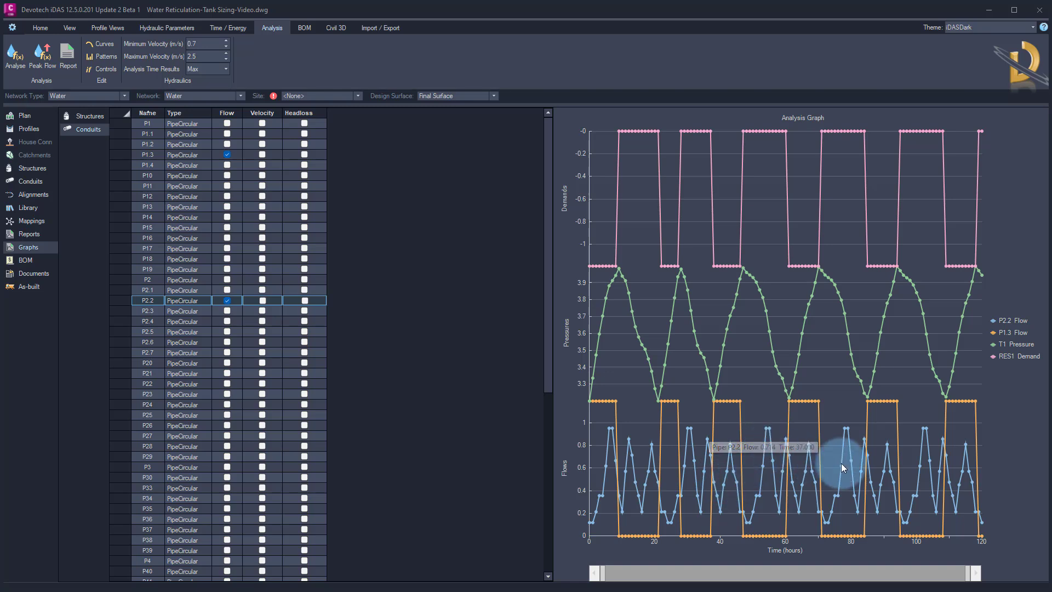
{"action": "mouse_move", "coordinate": [957, 474]}
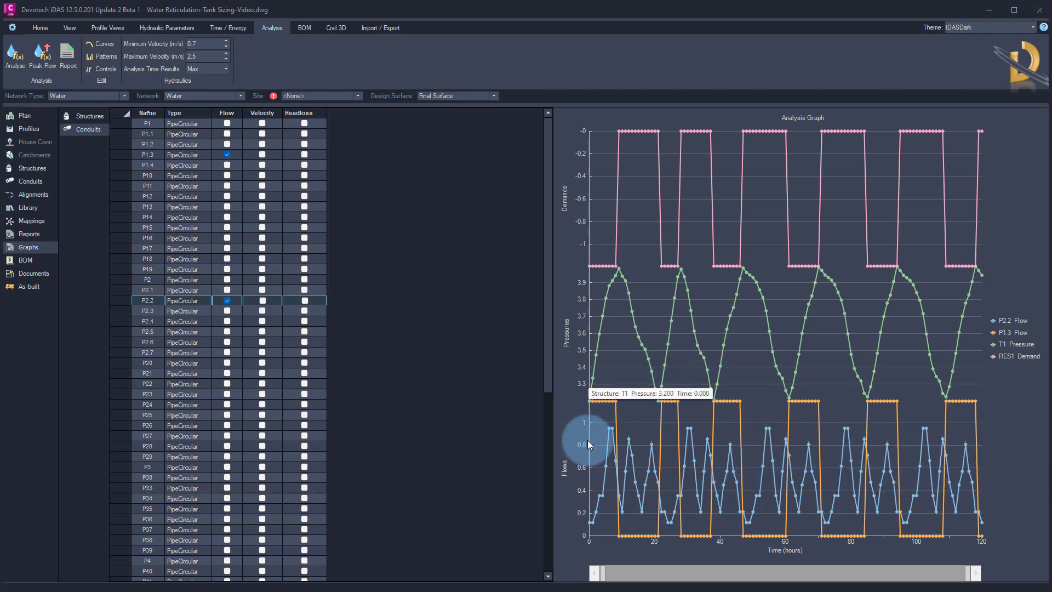
{"action": "mouse_move", "coordinate": [842, 477]}
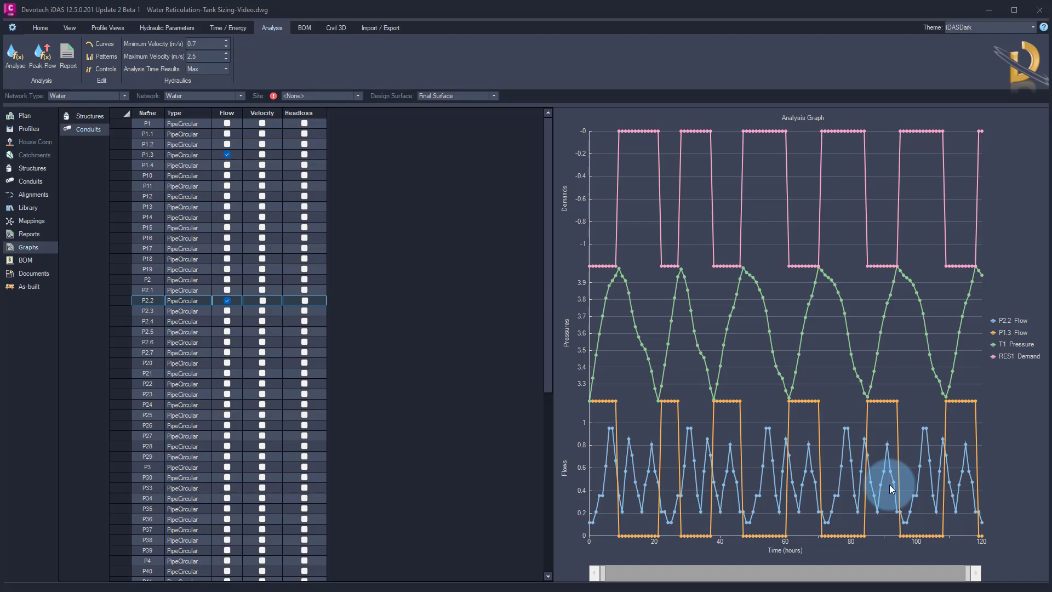
Open the profile view and set reservoir RES1 as the profile start structure
{"action": "left_click", "coordinate": [40, 130]}
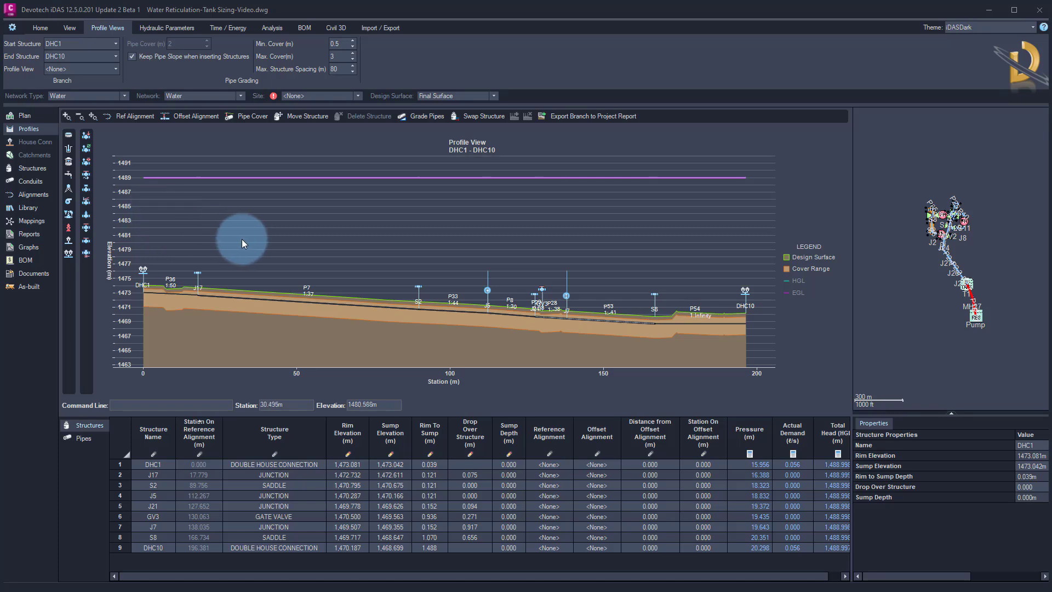
{"action": "right_click", "coordinate": [978, 323]}
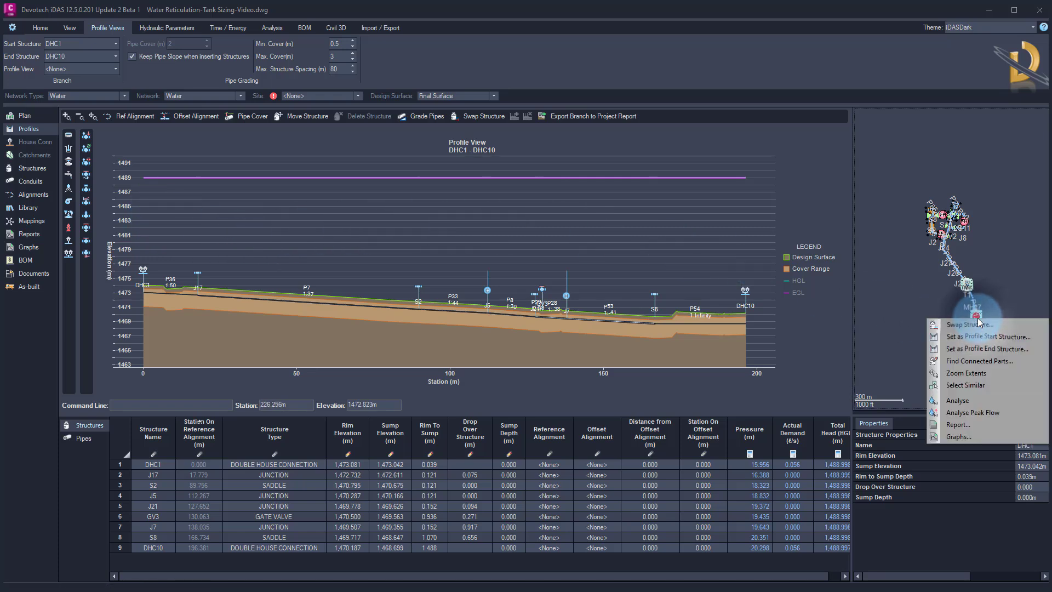
{"action": "left_click", "coordinate": [975, 342]}
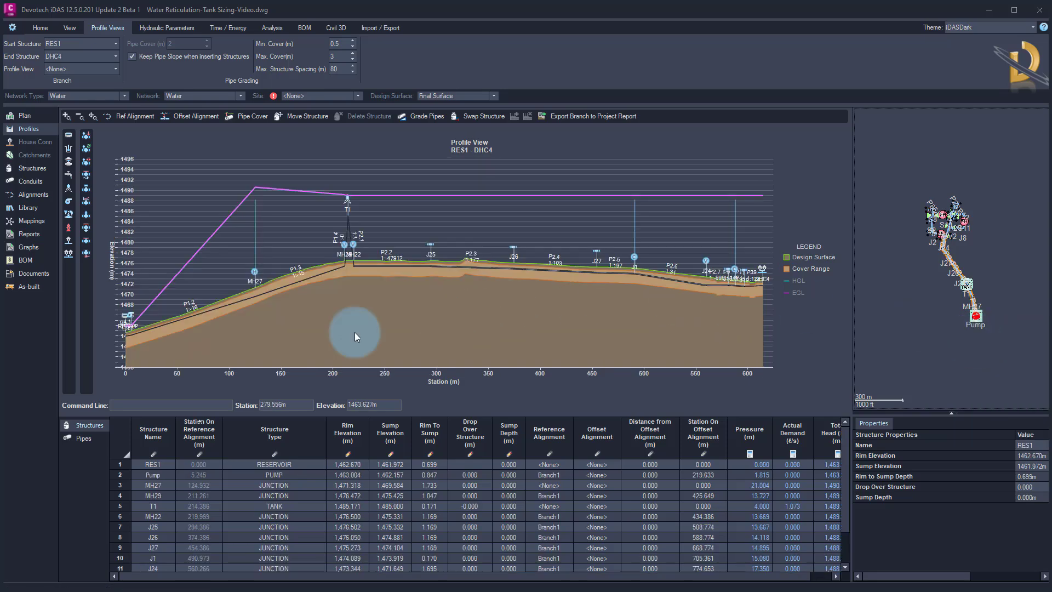
Update the analysis results to Civil 3D
{"action": "left_click", "coordinate": [67, 32]}
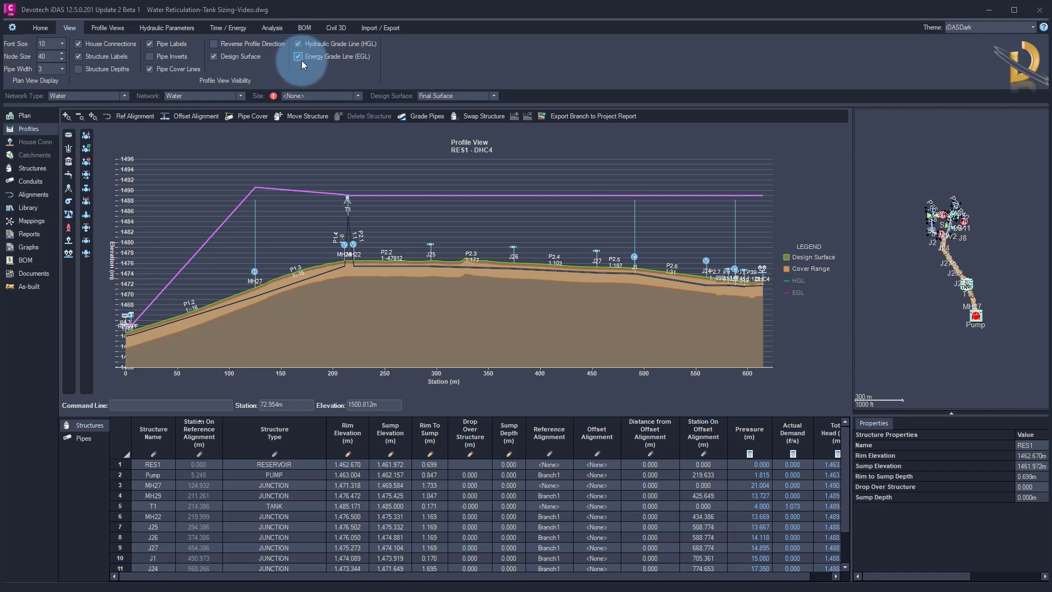
{"action": "left_click", "coordinate": [43, 28]}
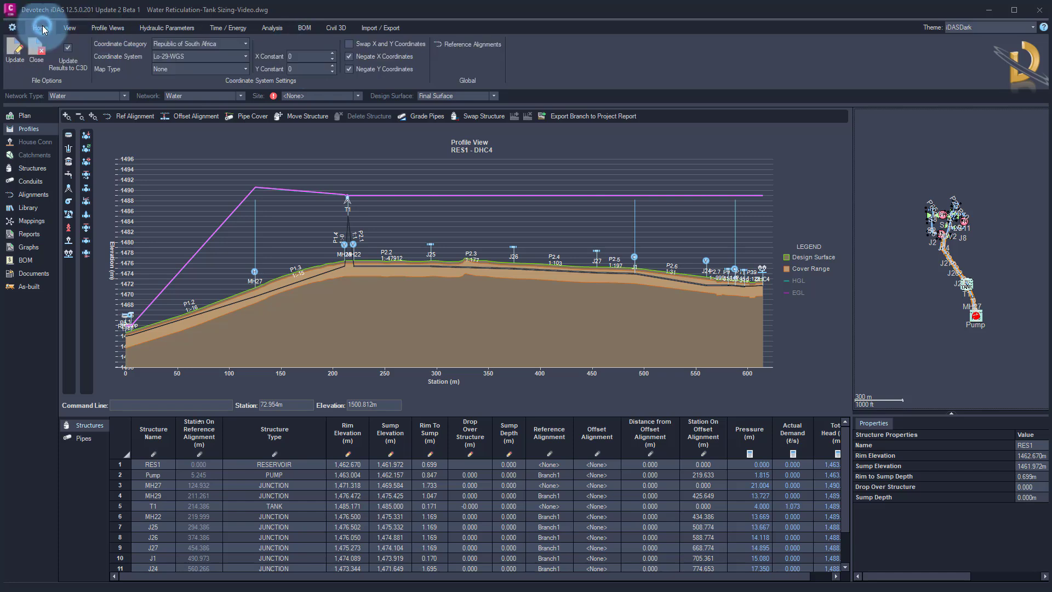
{"action": "left_click", "coordinate": [69, 51]}
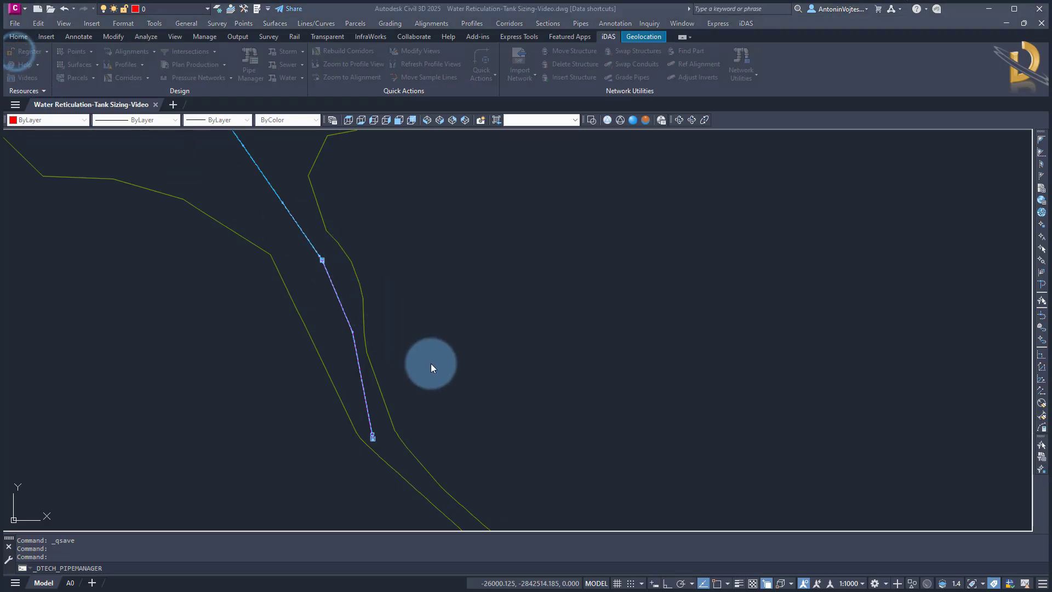
Inspect the updated profile view in the Civil 3D drawing, including the HGL and EGL near the reservoir
{"action": "scroll", "coordinate": [445, 371], "scroll_direction": "down", "scroll_amount": 5}
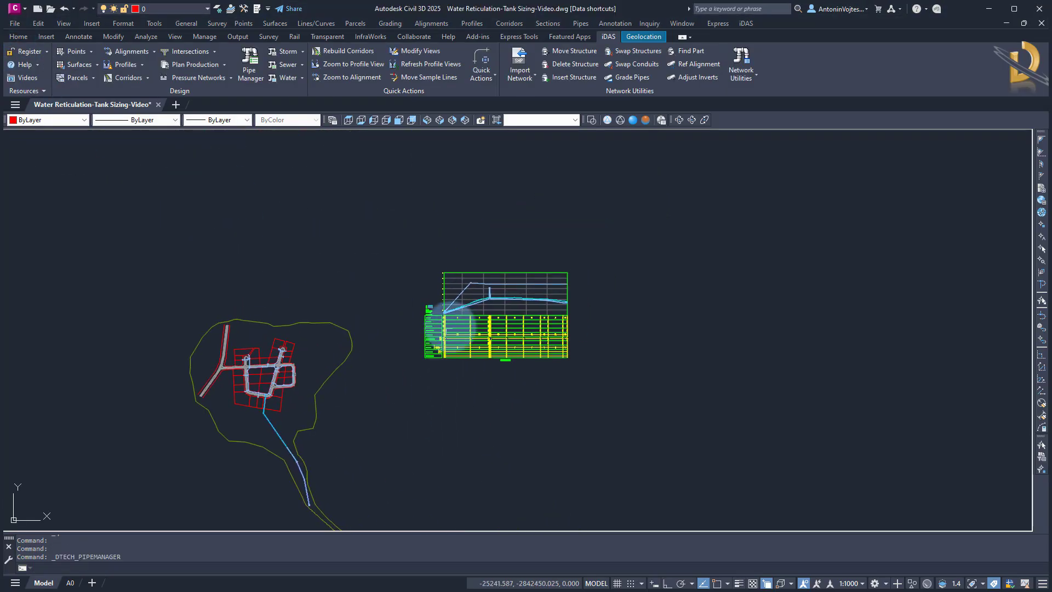
{"action": "scroll", "coordinate": [459, 324], "scroll_direction": "up", "scroll_amount": 5}
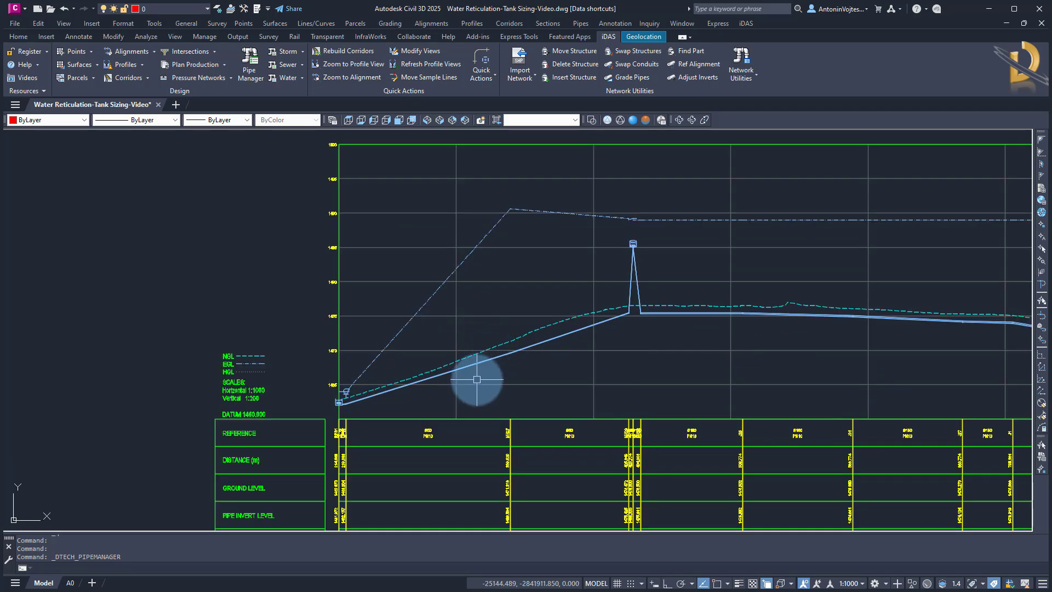
{"action": "scroll", "coordinate": [359, 404], "scroll_direction": "up", "scroll_amount": 3}
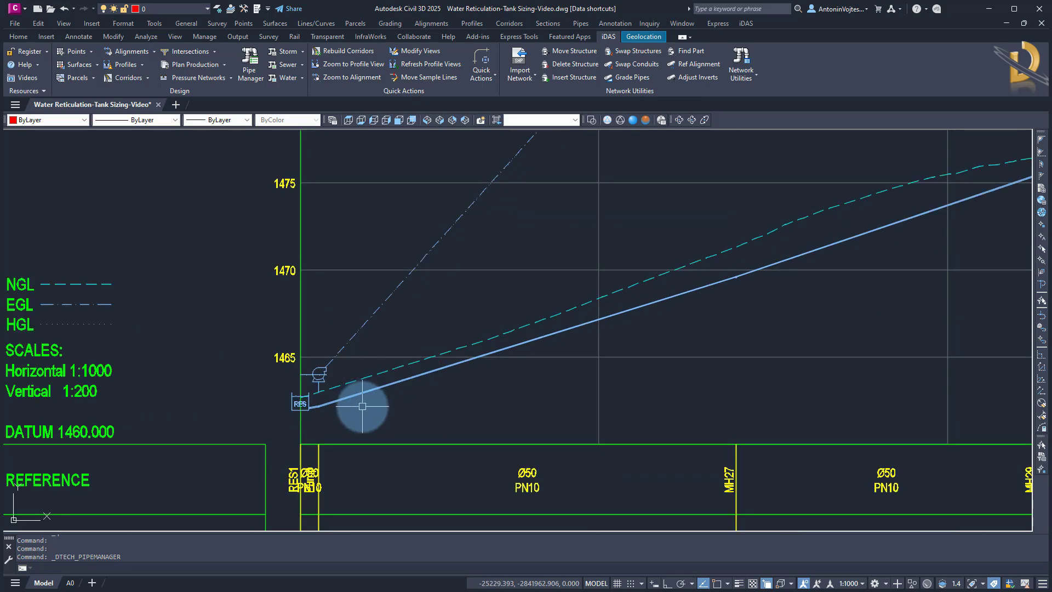
{"action": "scroll", "coordinate": [421, 406], "scroll_direction": "down", "scroll_amount": 4}
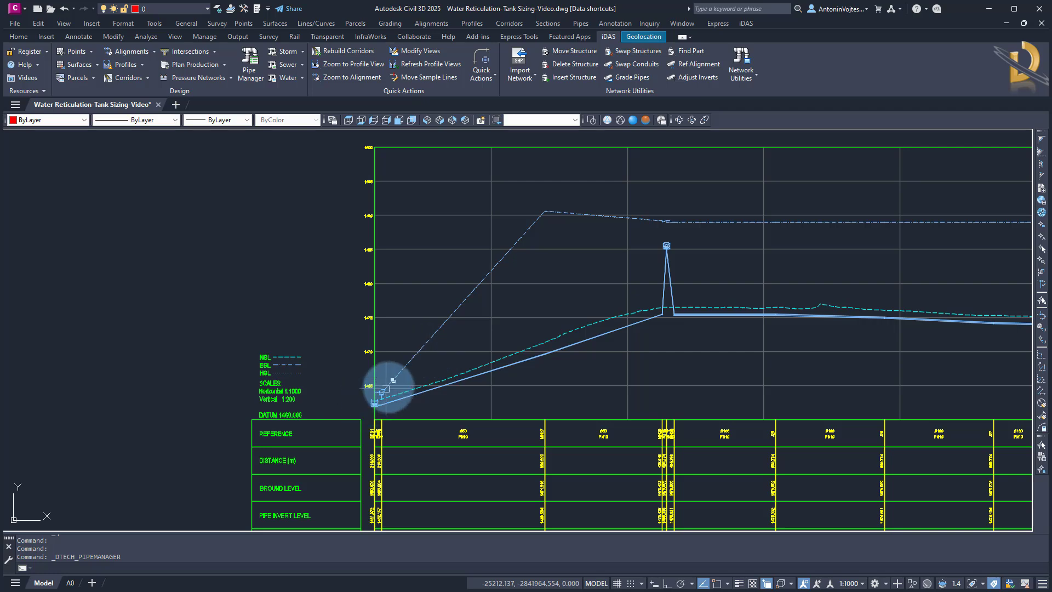
{"action": "scroll", "coordinate": [388, 401], "scroll_direction": "up", "scroll_amount": 2}
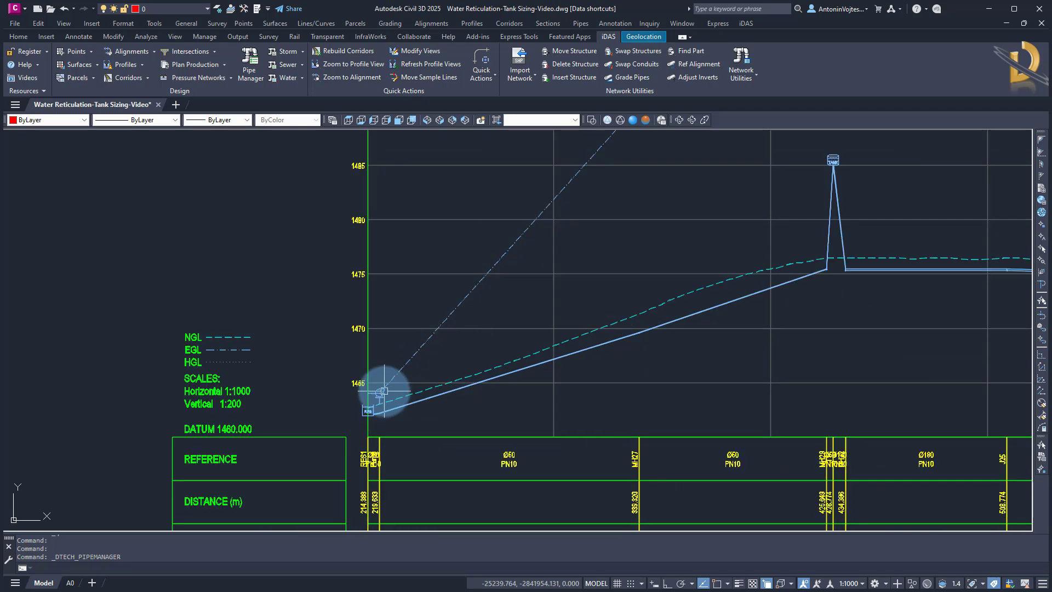
{"action": "scroll", "coordinate": [381, 393], "scroll_direction": "down", "scroll_amount": 4}
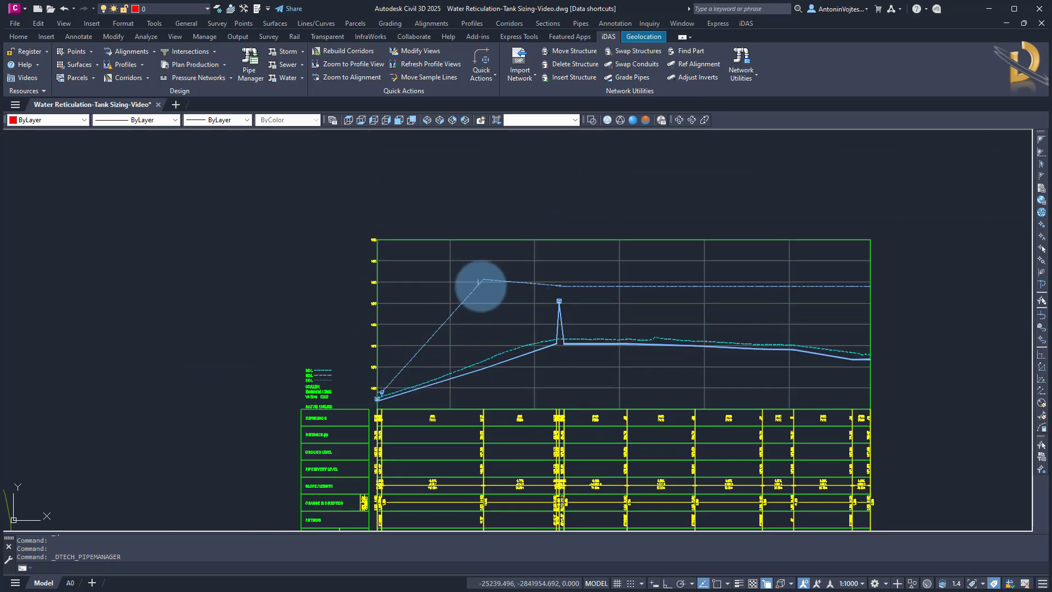
{"action": "scroll", "coordinate": [481, 439], "scroll_direction": "up", "scroll_amount": 8}
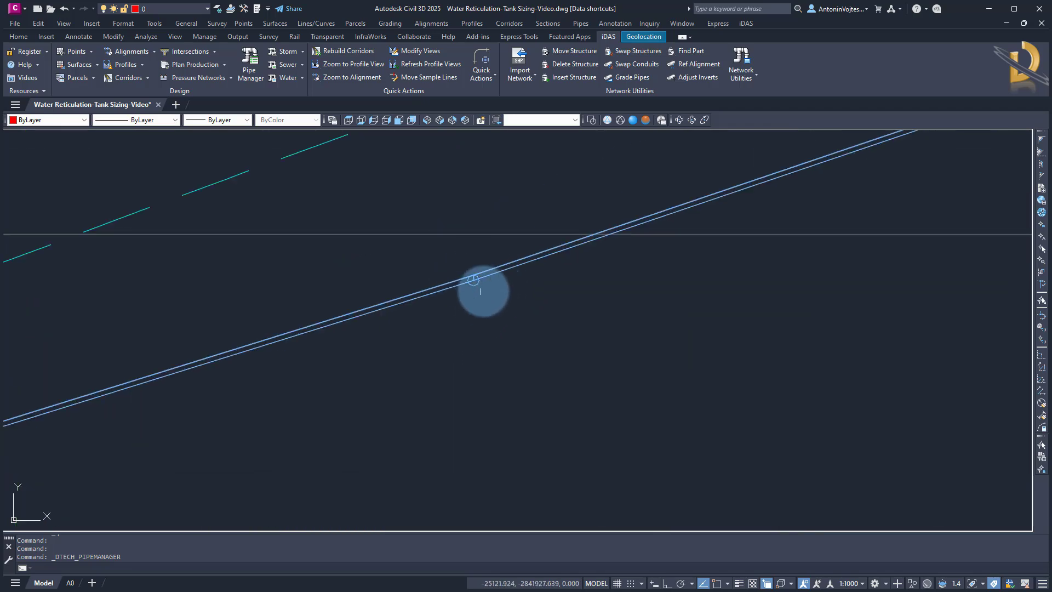
{"action": "scroll", "coordinate": [483, 289], "scroll_direction": "down", "scroll_amount": 8}
{"action": "middle_click_drag", "start_coordinate": [254, 244], "coordinate": [394, 265]}
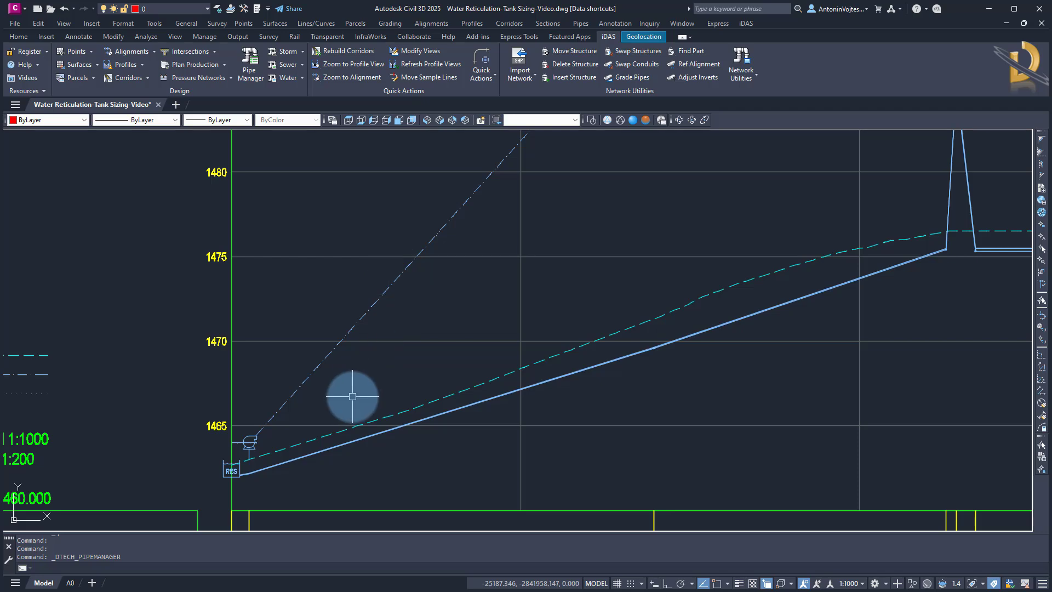
{"action": "middle_click_drag", "start_coordinate": [310, 447], "coordinate": [387, 403]}
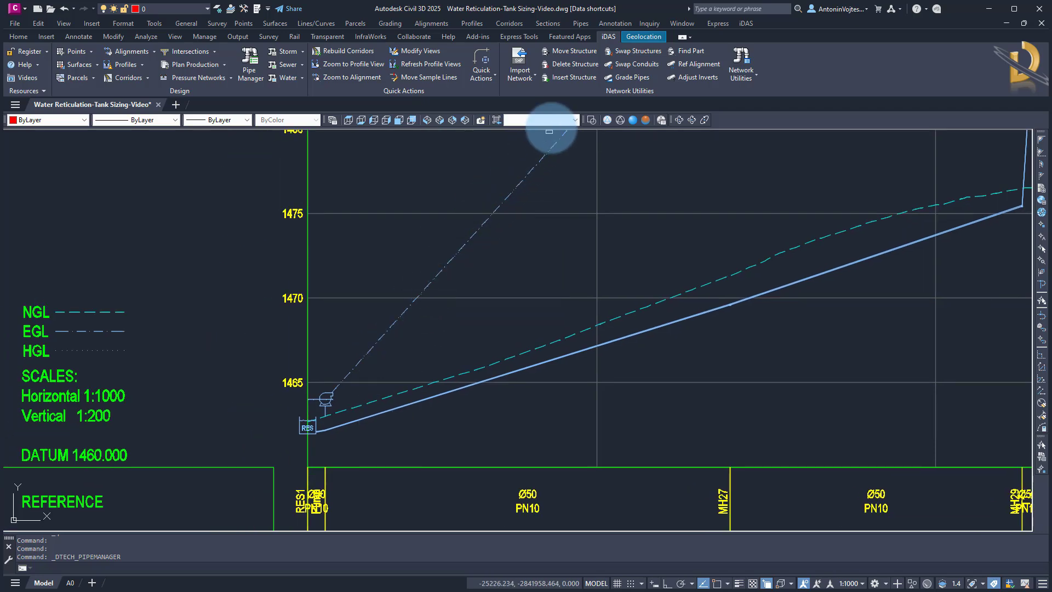
{"action": "left_click", "coordinate": [573, 78]}
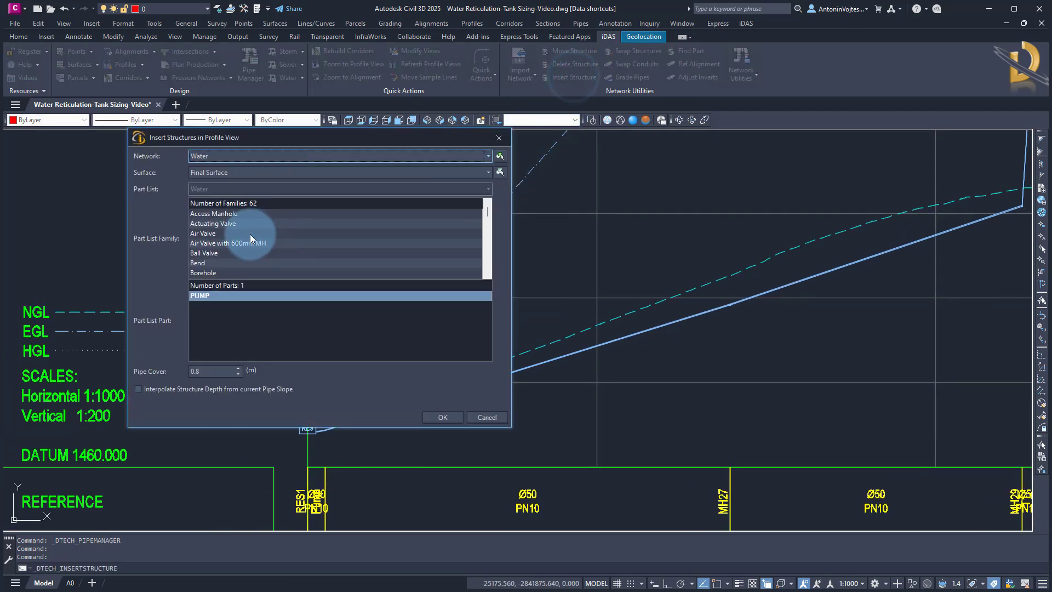
{"action": "left_click", "coordinate": [213, 253]}
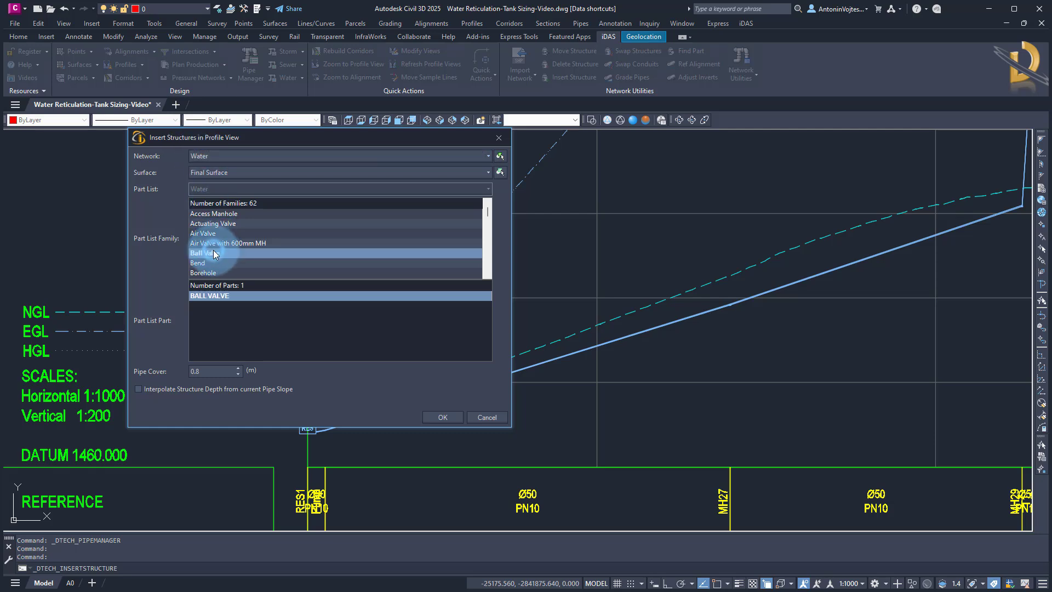
{"action": "key", "text": "j"}
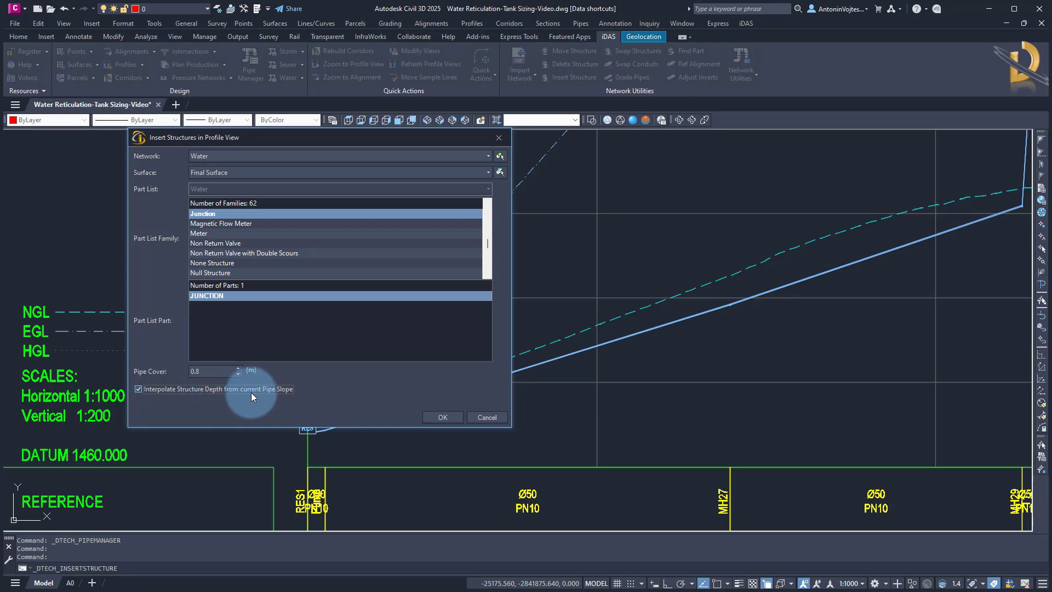
{"action": "left_click", "coordinate": [441, 417]}
{"action": "scroll", "coordinate": [351, 422], "scroll_direction": "up", "scroll_amount": 5}
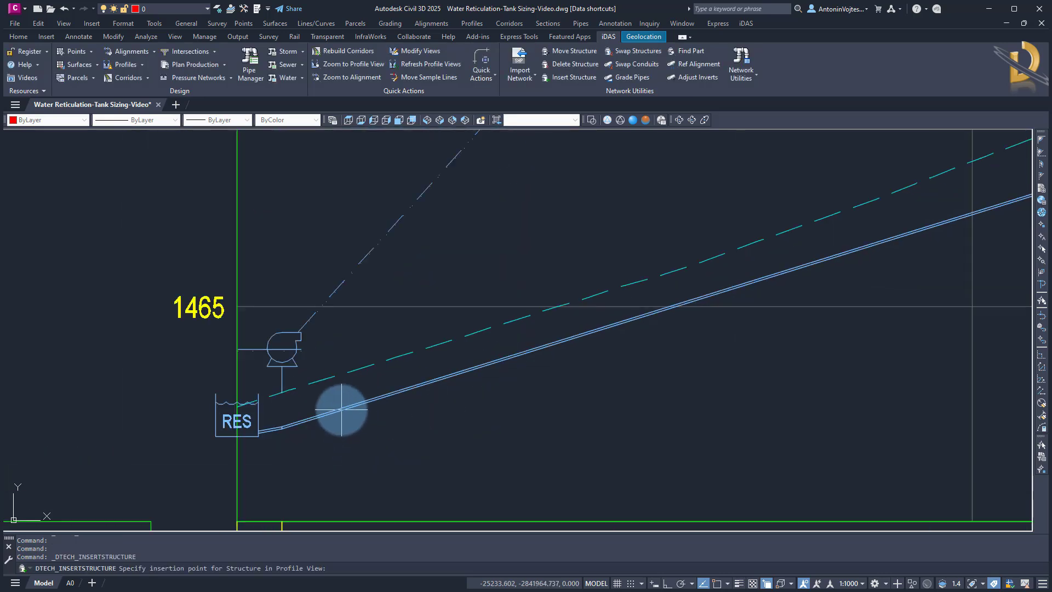
{"action": "key", "text": "Escape"}
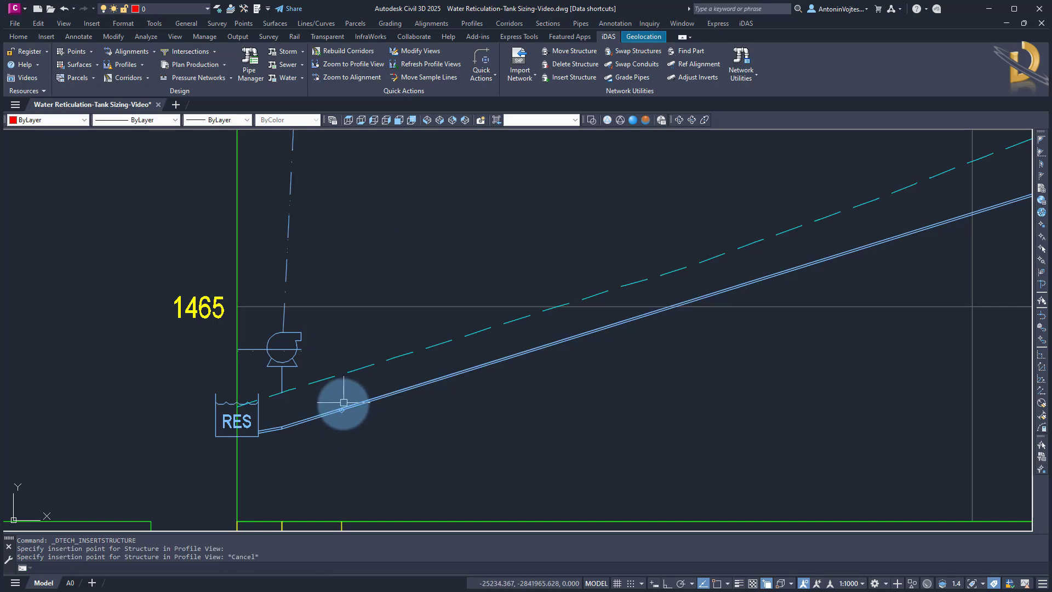
Examine the profile view along the rising main from the reservoir up to the tank
{"action": "scroll", "coordinate": [312, 442], "scroll_direction": "down", "scroll_amount": 4}
{"action": "scroll", "coordinate": [312, 442], "scroll_direction": "down", "scroll_amount": 3}
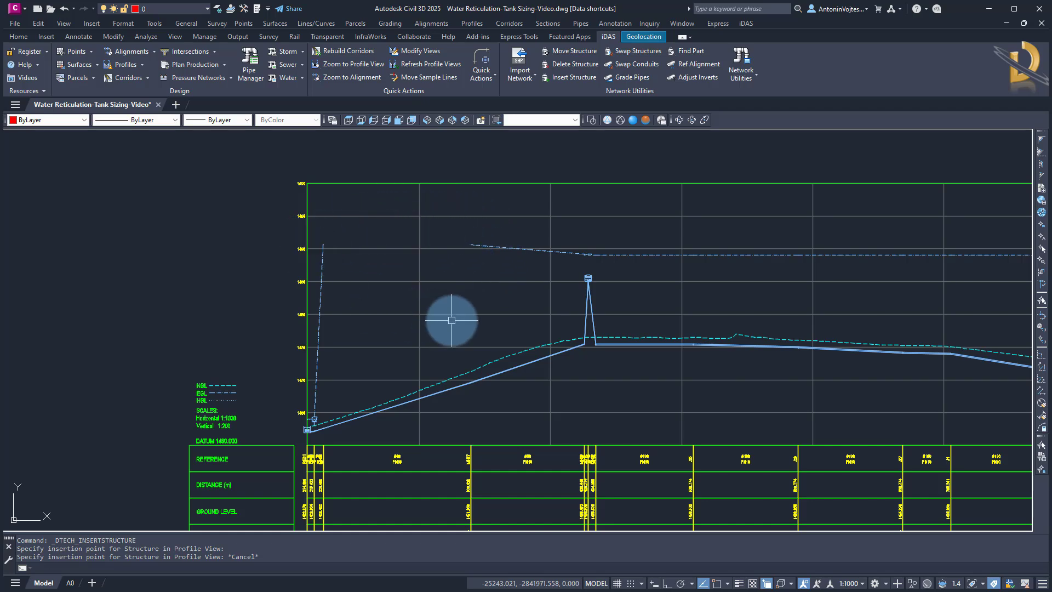
{"action": "middle_click_drag", "start_coordinate": [458, 317], "coordinate": [343, 315]}
{"action": "scroll", "coordinate": [247, 430], "scroll_direction": "up", "scroll_amount": 4}
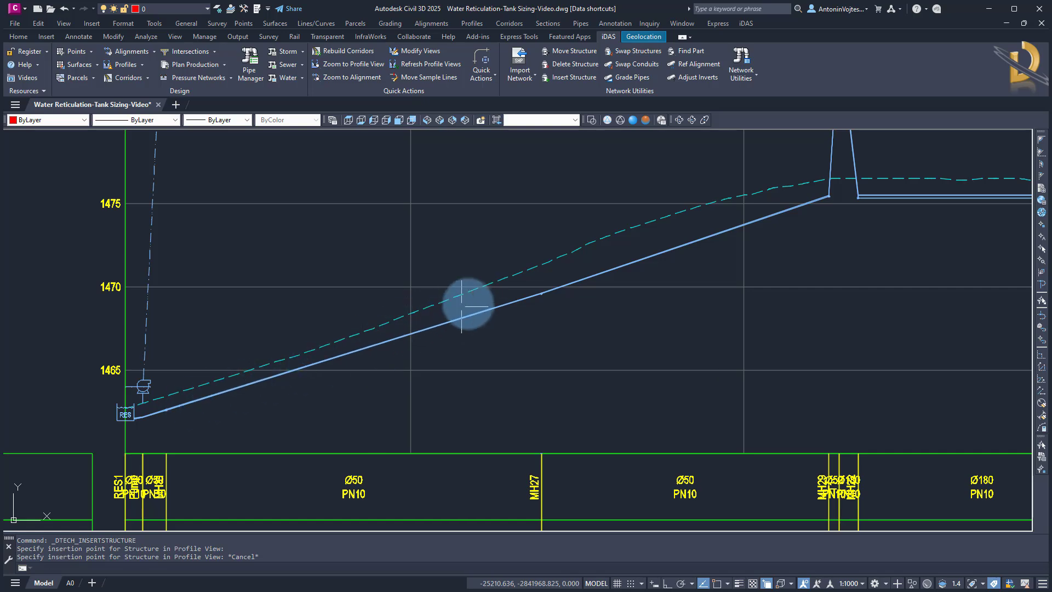
{"action": "scroll", "coordinate": [421, 350], "scroll_direction": "down", "scroll_amount": 4}
{"action": "middle_click_drag", "start_coordinate": [542, 312], "coordinate": [395, 376]}
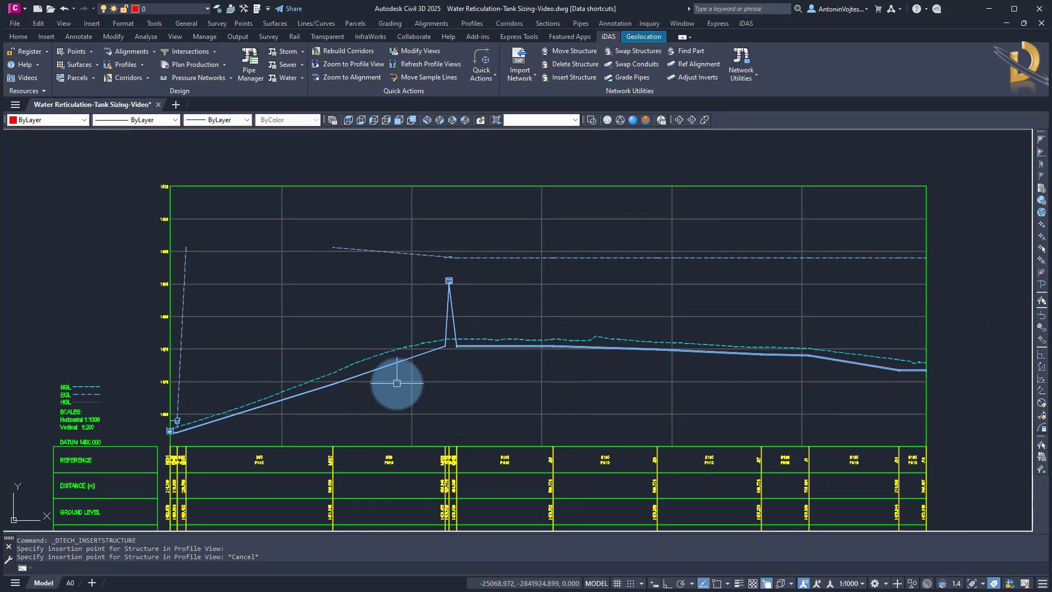
{"action": "scroll", "coordinate": [441, 271], "scroll_direction": "up", "scroll_amount": 6}
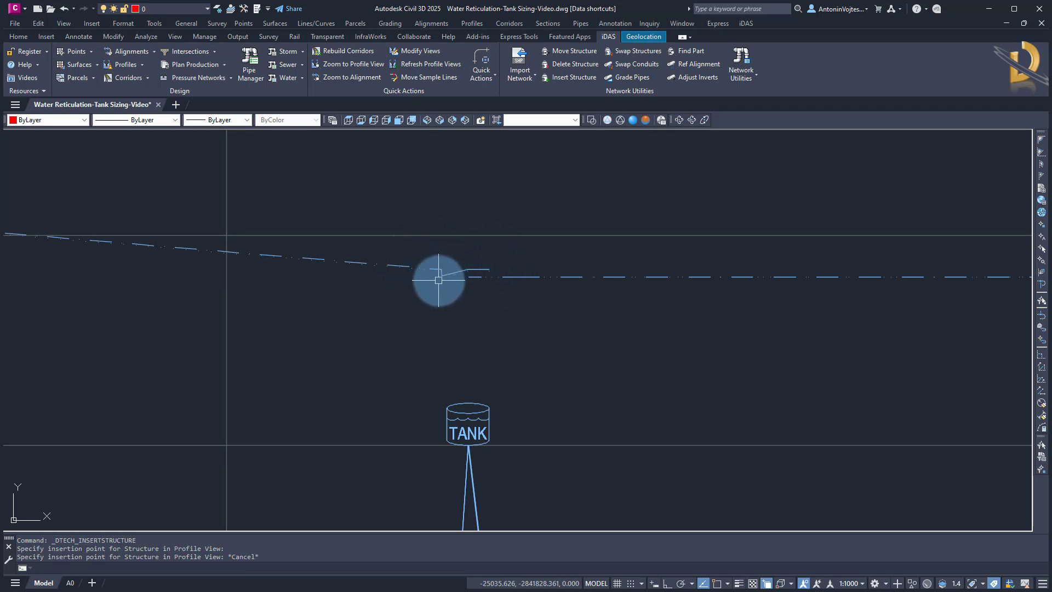
{"action": "scroll", "coordinate": [503, 244], "scroll_direction": "down", "scroll_amount": 5}
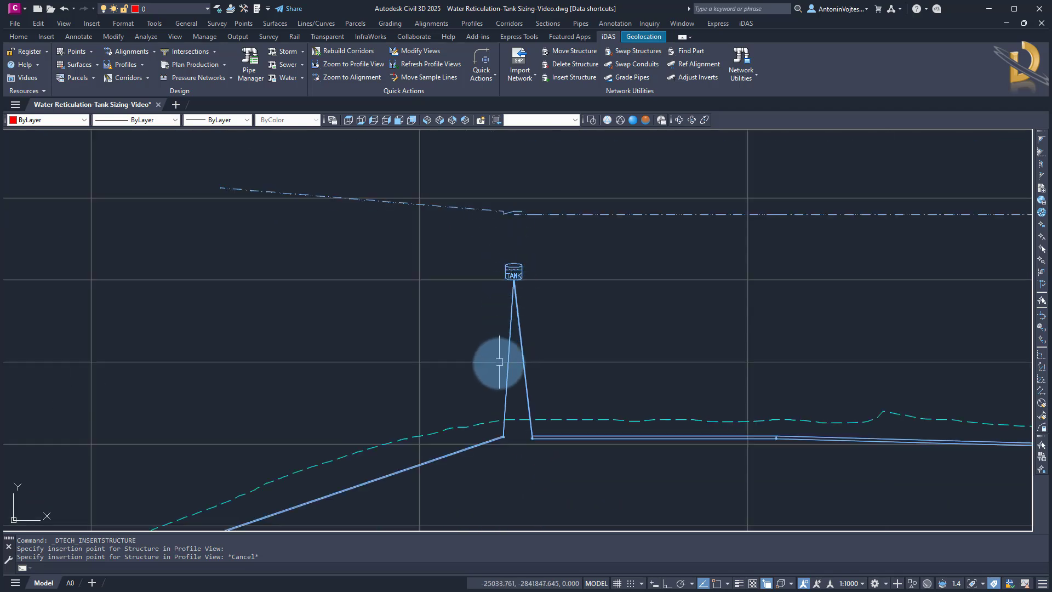
Set the flow direction method of the tank's riser pipe to Bi-directional in its pipe properties
{"action": "left_click", "coordinate": [505, 393]}
{"action": "right_click", "coordinate": [450, 384]}
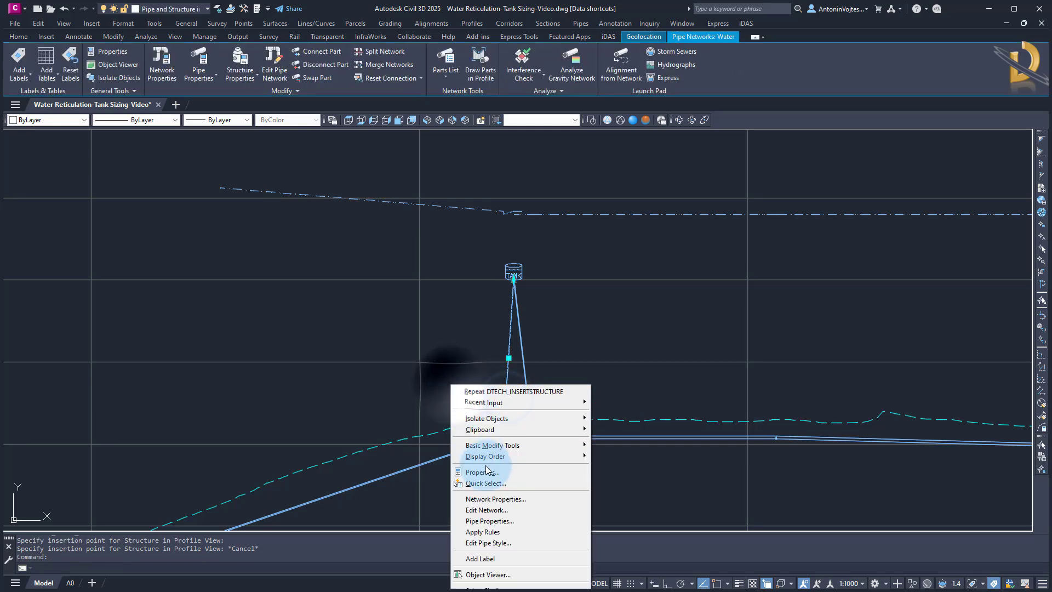
{"action": "left_click", "coordinate": [487, 521]}
{"action": "left_click", "coordinate": [350, 47]}
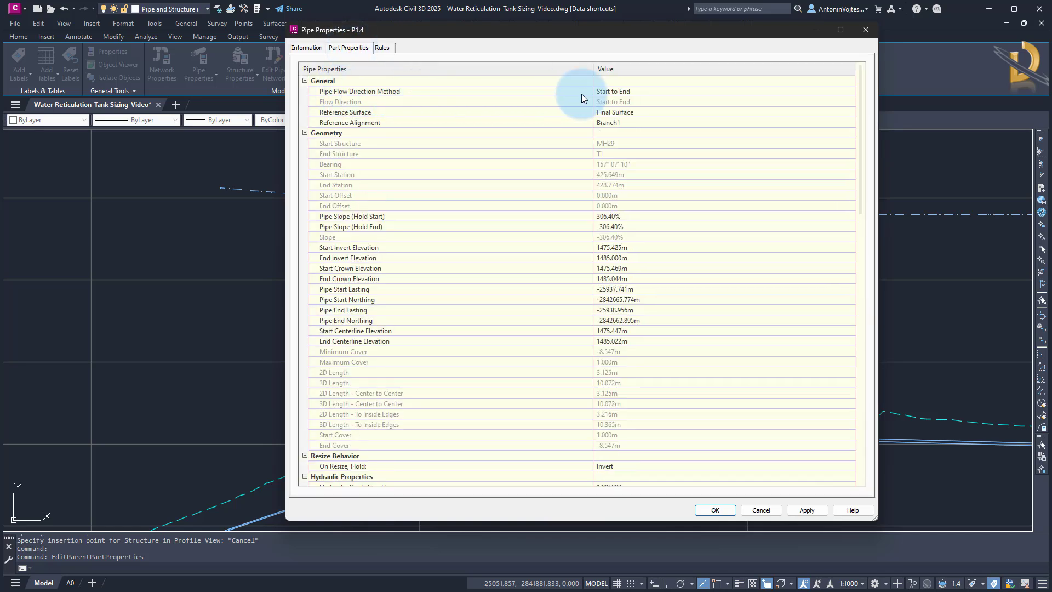
{"action": "left_click", "coordinate": [650, 91]}
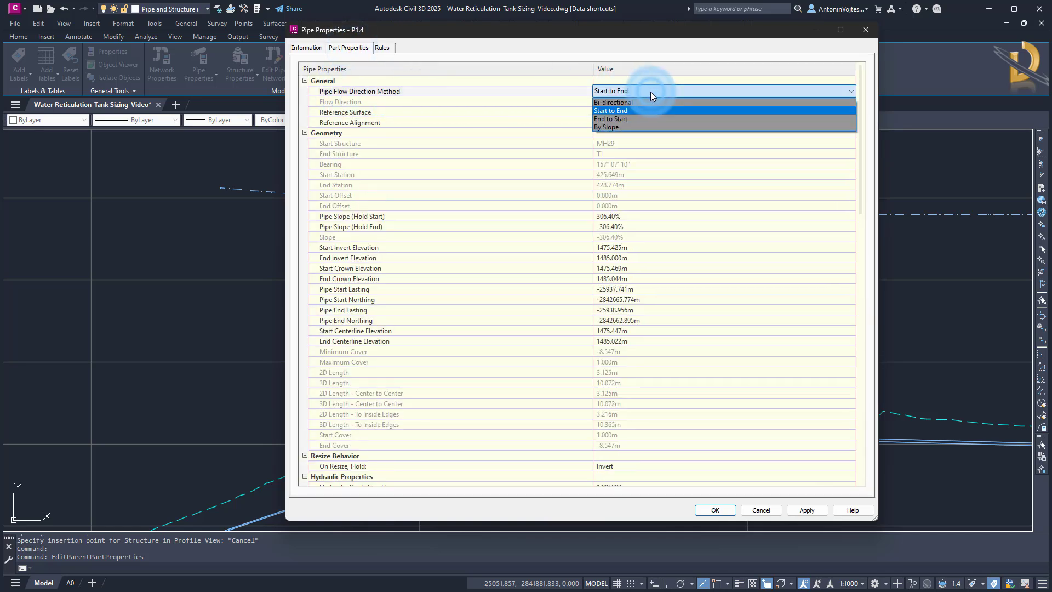
{"action": "left_click", "coordinate": [623, 103]}
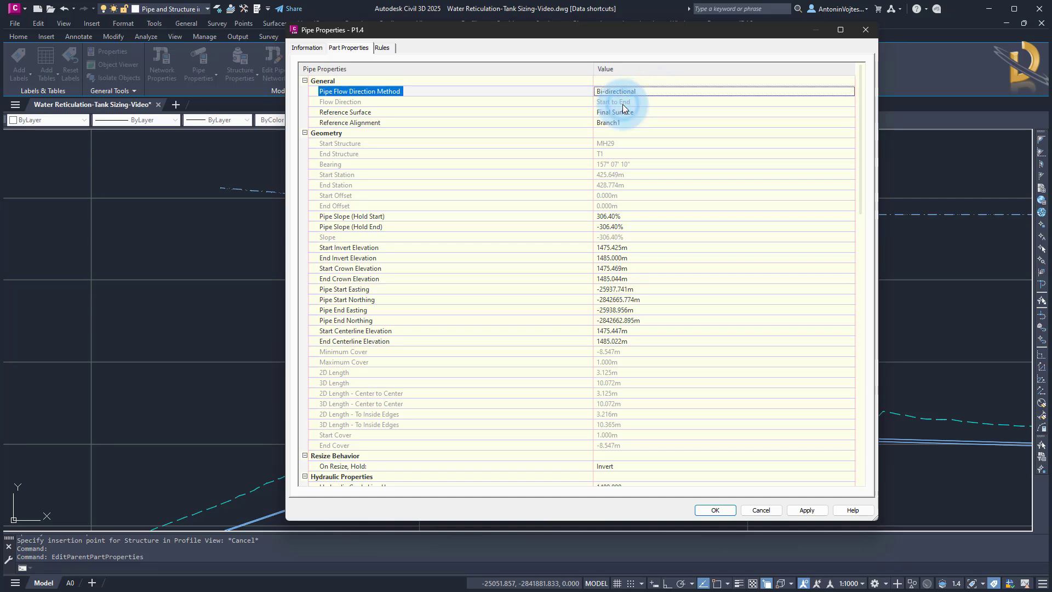
{"action": "left_click", "coordinate": [709, 513]}
Open the properties of the pipe between MH27 and MH29 to check its flow direction method
{"action": "scroll", "coordinate": [548, 378], "scroll_direction": "up", "scroll_amount": 3}
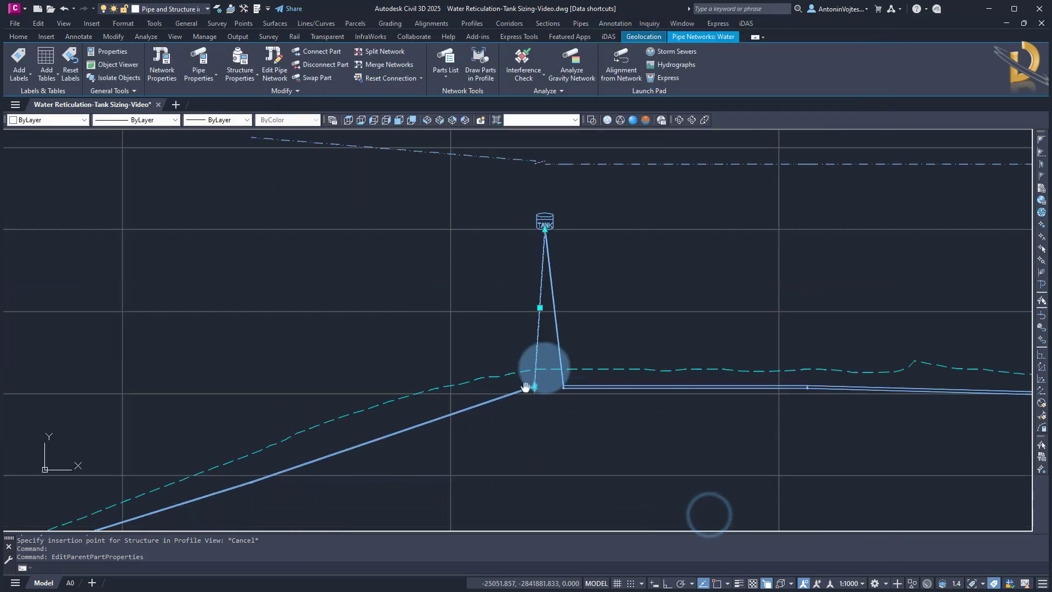
{"action": "key", "text": "Escape"}
{"action": "left_click", "coordinate": [486, 327]}
{"action": "right_click", "coordinate": [485, 327]}
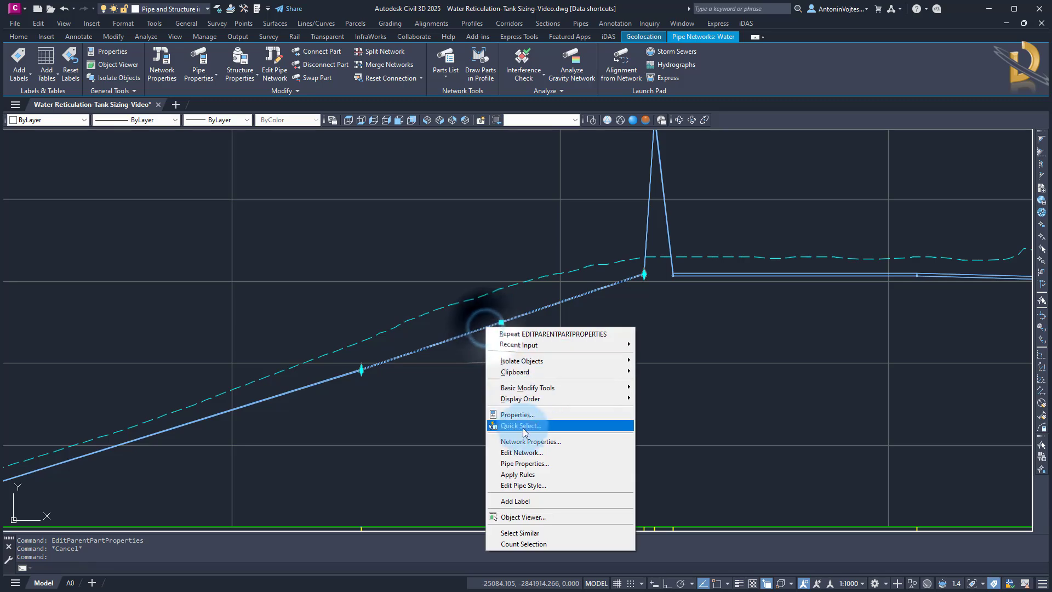
{"action": "left_click", "coordinate": [525, 461]}
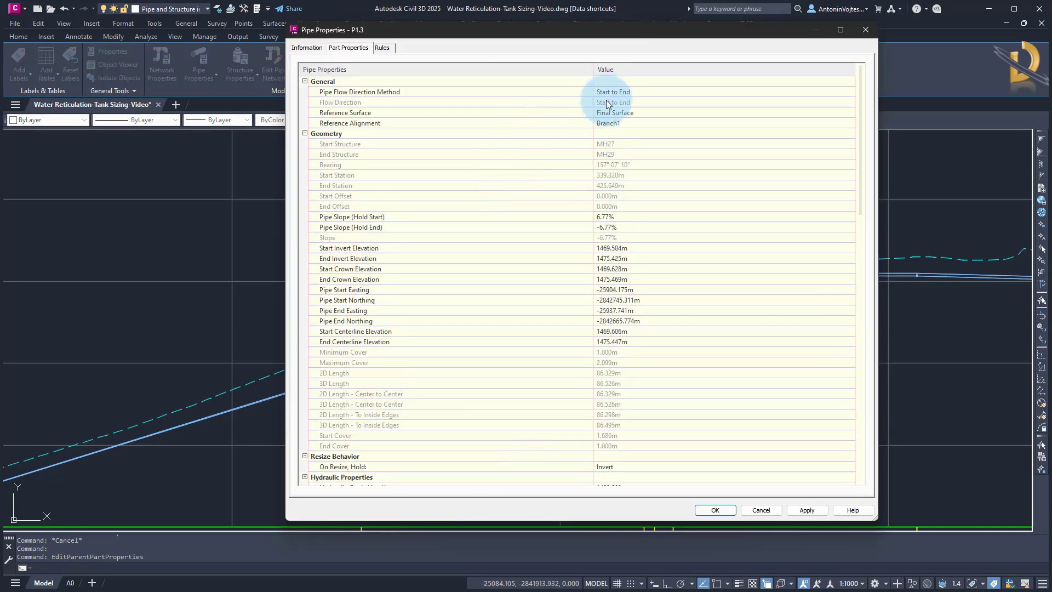
{"action": "key", "text": "Escape"}
{"action": "key", "text": "Escape"}
Use Swap Direction on all pipes in the profile to set their flow direction method to Bi-directional
{"action": "scroll", "coordinate": [602, 306], "scroll_direction": "down", "scroll_amount": 4}
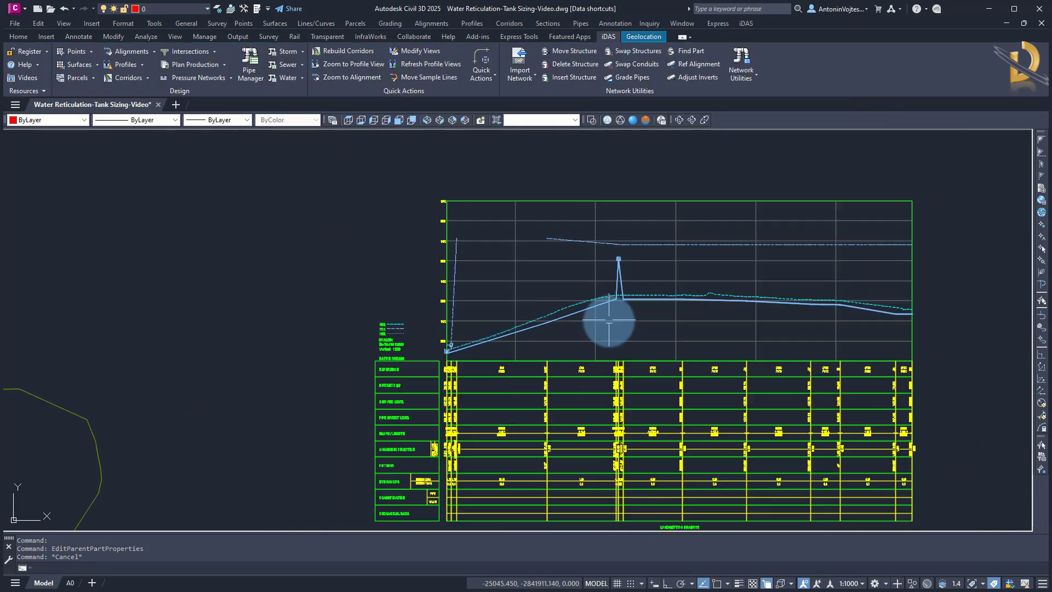
{"action": "left_click", "coordinate": [302, 80]}
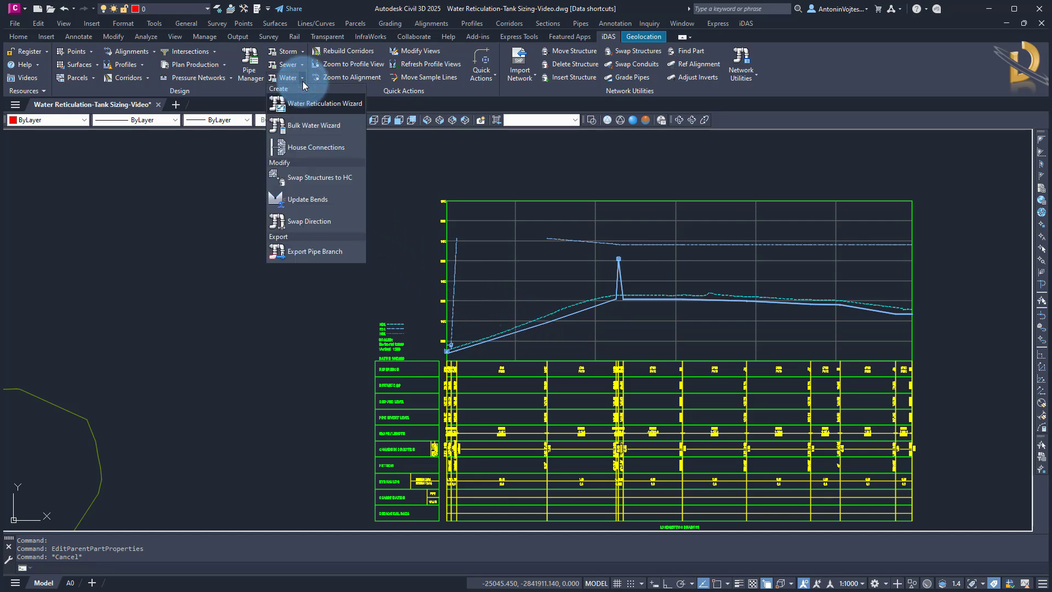
{"action": "left_click", "coordinate": [311, 222]}
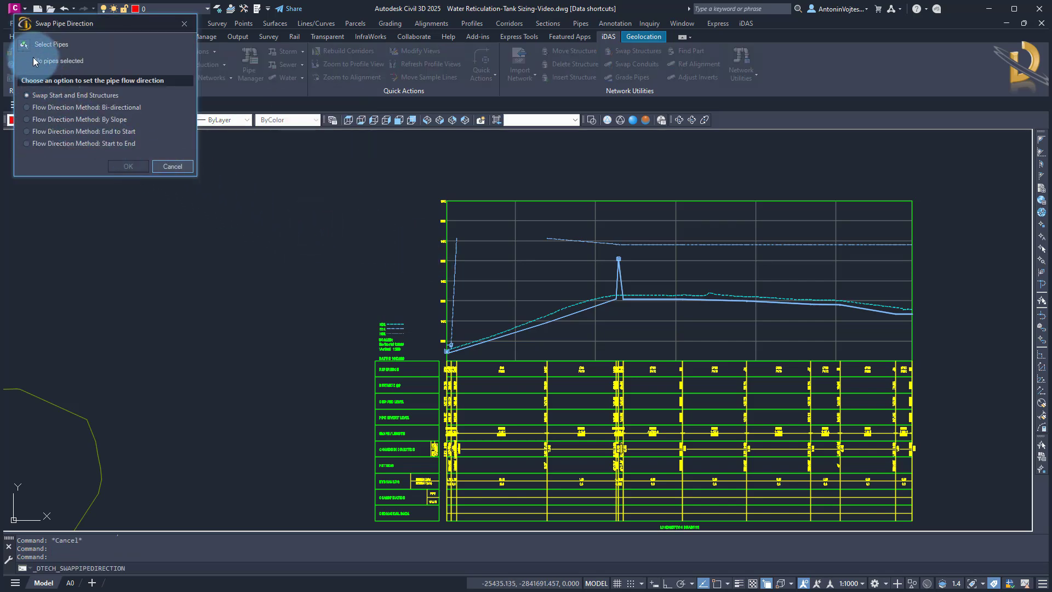
{"action": "left_click", "coordinate": [24, 45]}
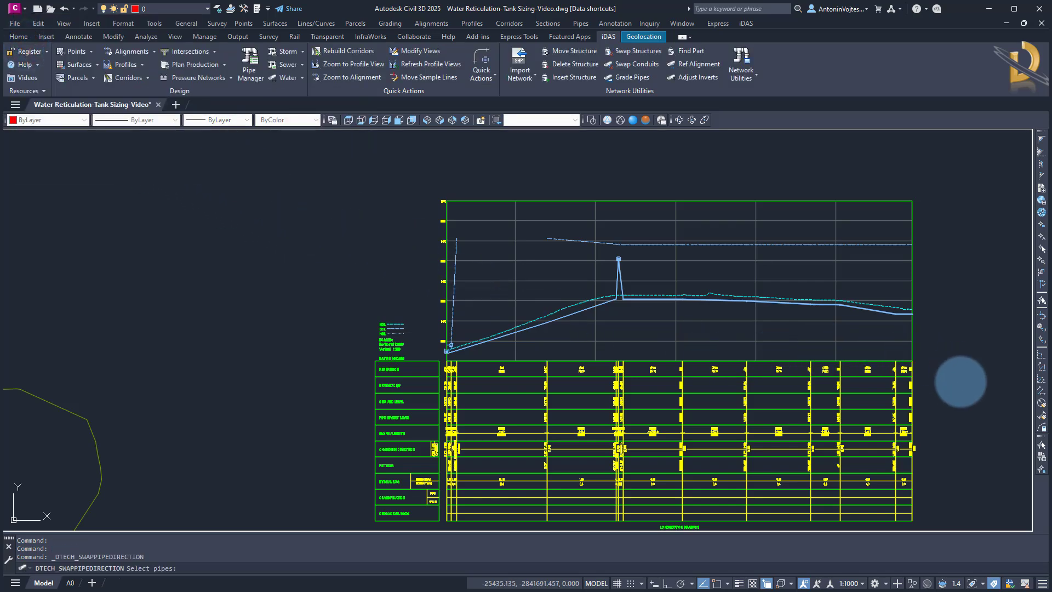
{"action": "left_click", "coordinate": [961, 390]}
{"action": "left_click", "coordinate": [335, 174]}
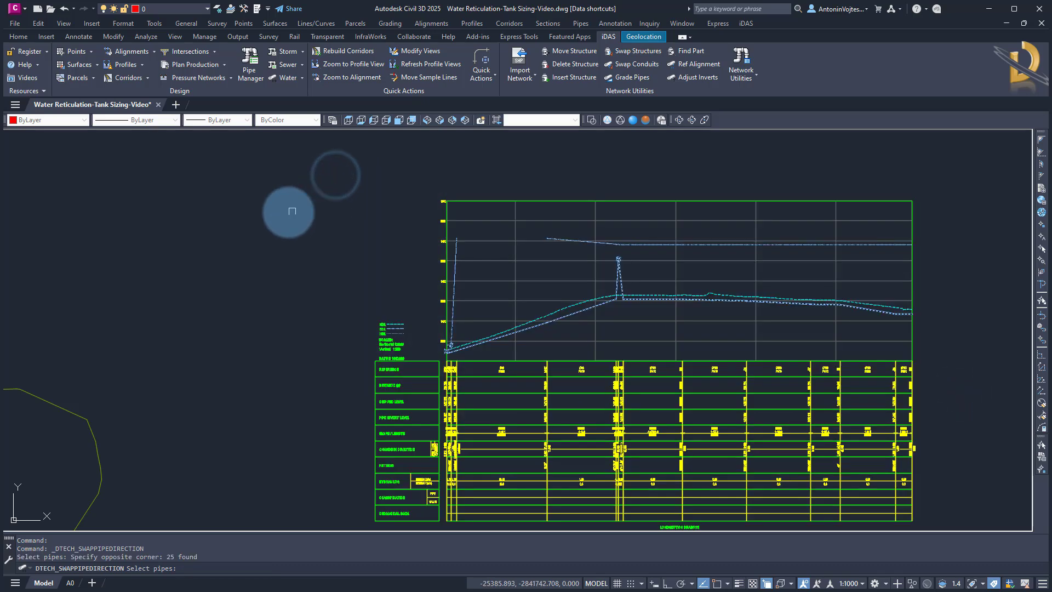
{"action": "right_click", "coordinate": [239, 222]}
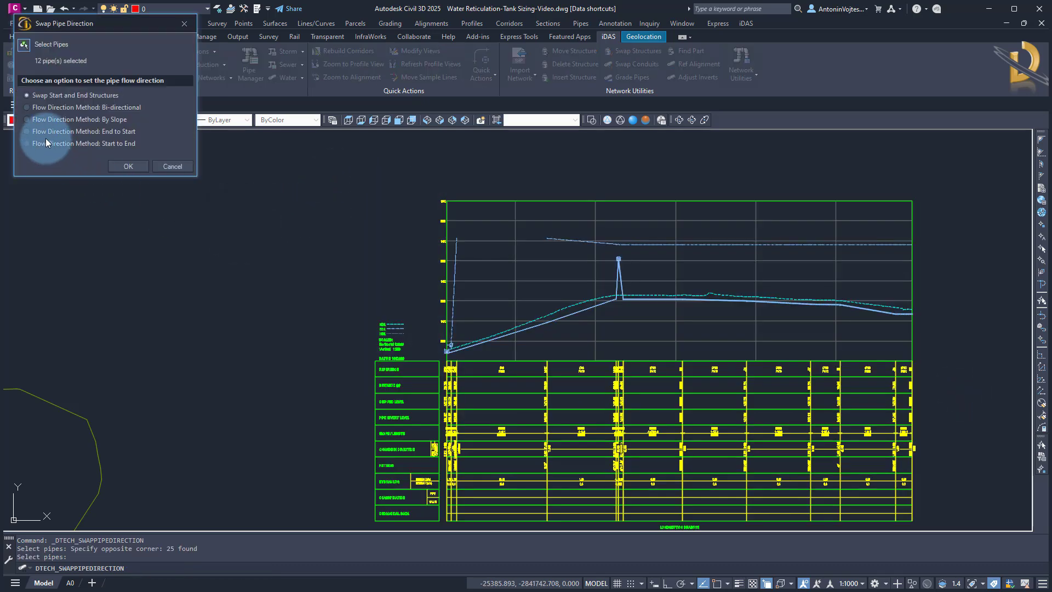
{"action": "left_click", "coordinate": [53, 110]}
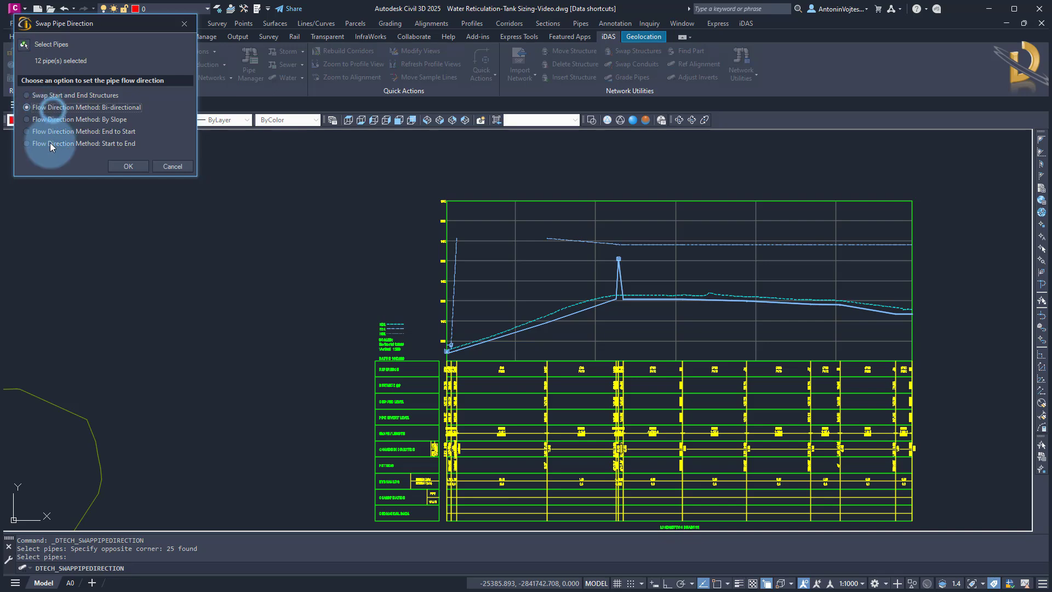
{"action": "left_click", "coordinate": [120, 166]}
Check the flow direction method in the properties of the tank riser pipe and the pipe below it
{"action": "scroll", "coordinate": [602, 282], "scroll_direction": "up", "scroll_amount": 4}
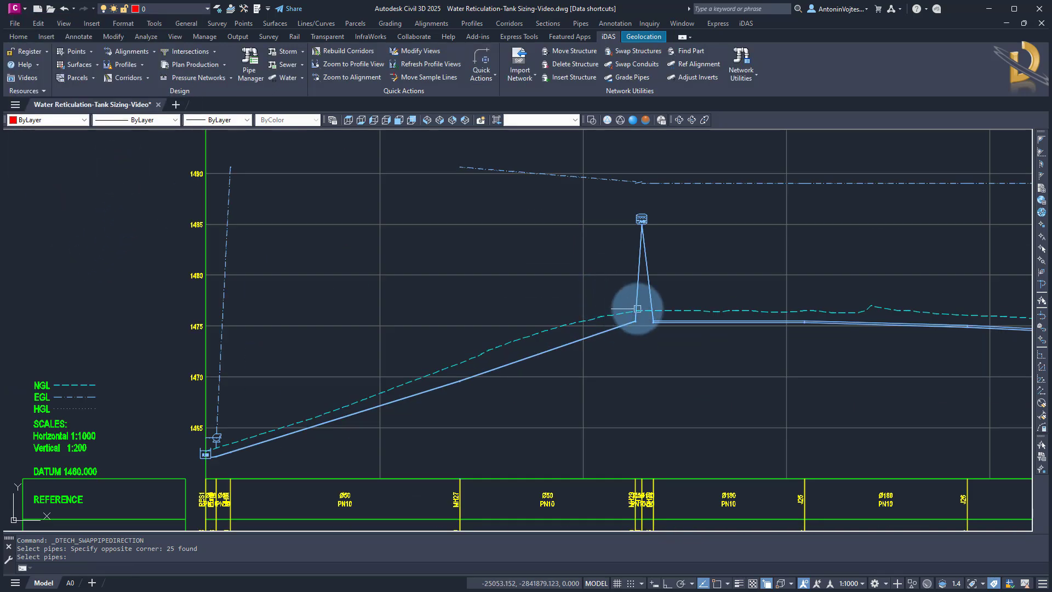
{"action": "left_click", "coordinate": [639, 284]}
{"action": "right_click", "coordinate": [639, 286]}
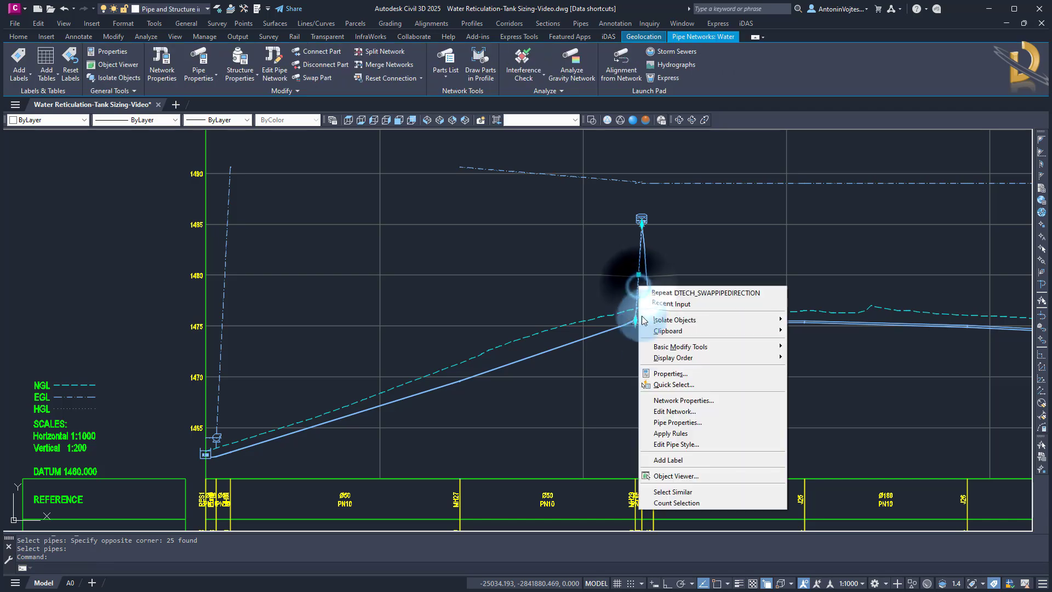
{"action": "left_click", "coordinate": [673, 424]}
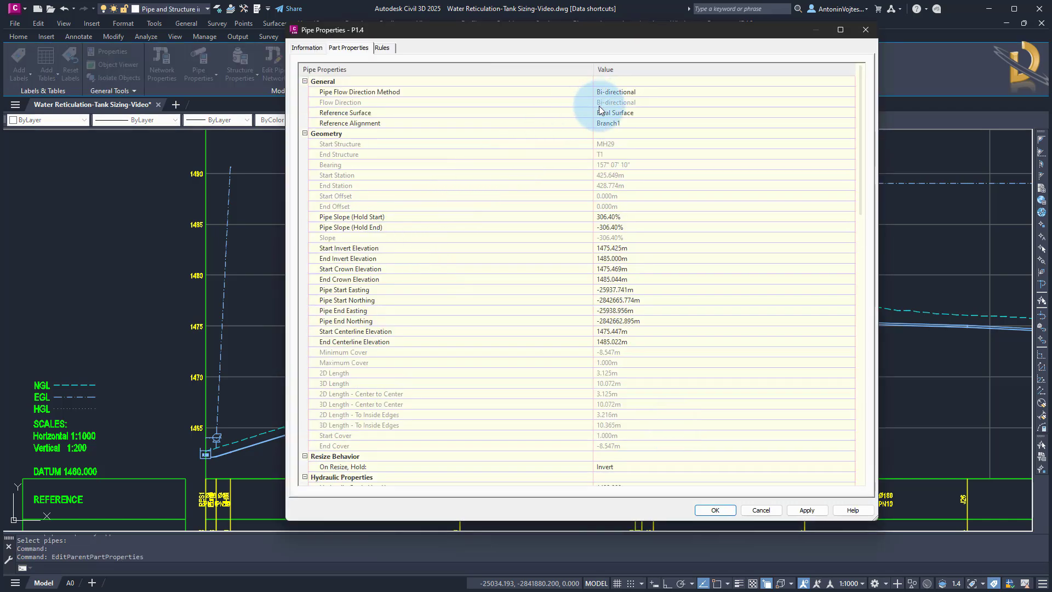
{"action": "key", "text": "Escape"}
{"action": "key", "text": "Escape"}
{"action": "left_click", "coordinate": [503, 368]}
{"action": "right_click", "coordinate": [503, 369]}
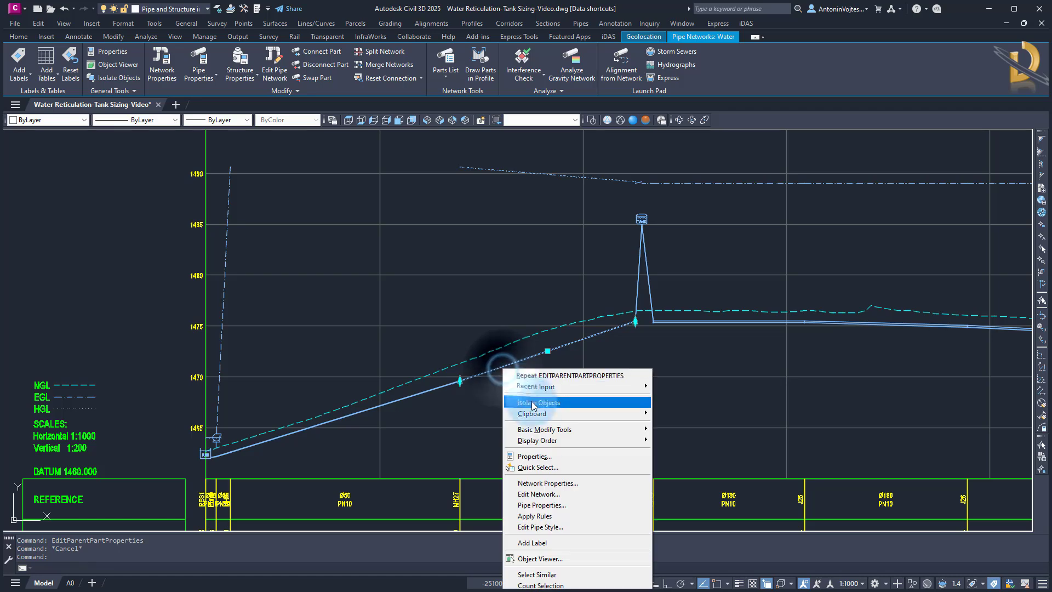
{"action": "left_click", "coordinate": [550, 504]}
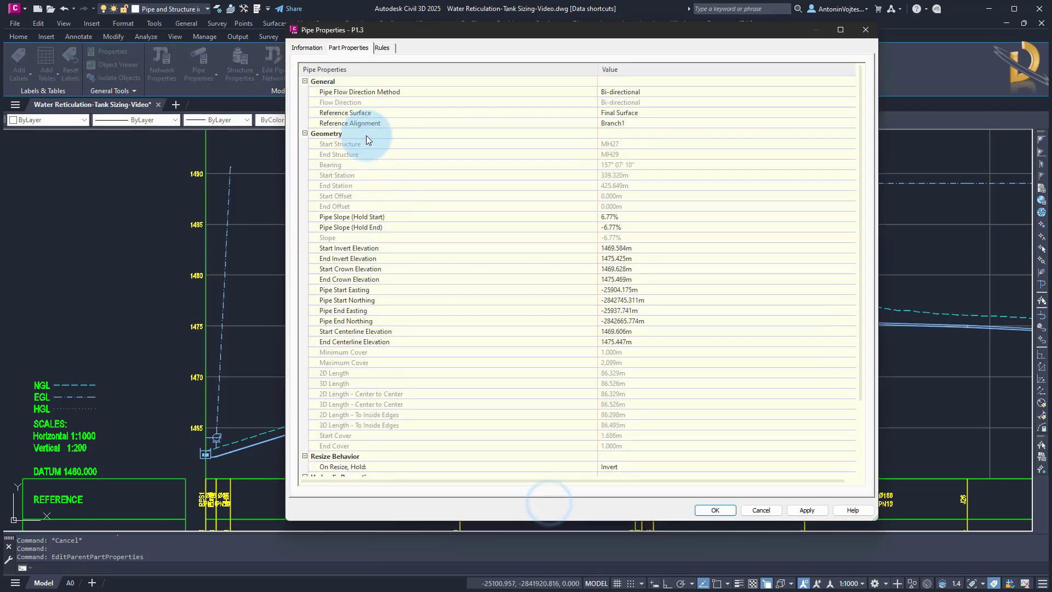
{"action": "key", "text": "Escape"}
{"action": "key", "text": "Escape"}
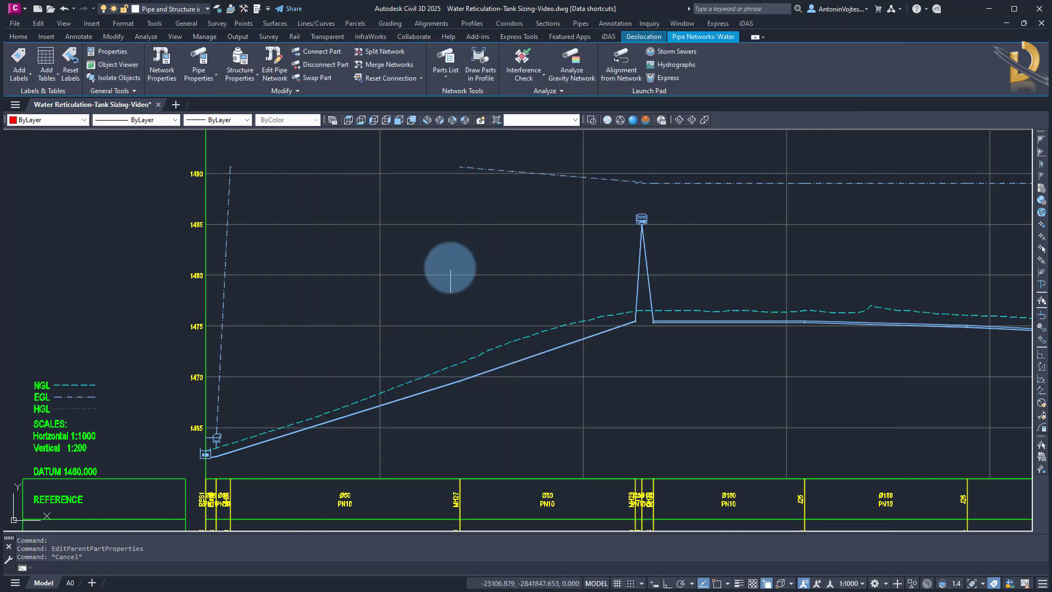
Open the pipe properties of the pipe rising from MH31 to MH27 and inspect its name
{"action": "scroll", "coordinate": [451, 270], "scroll_direction": "down", "scroll_amount": 4}
{"action": "scroll", "coordinate": [392, 329], "scroll_direction": "up", "scroll_amount": 5}
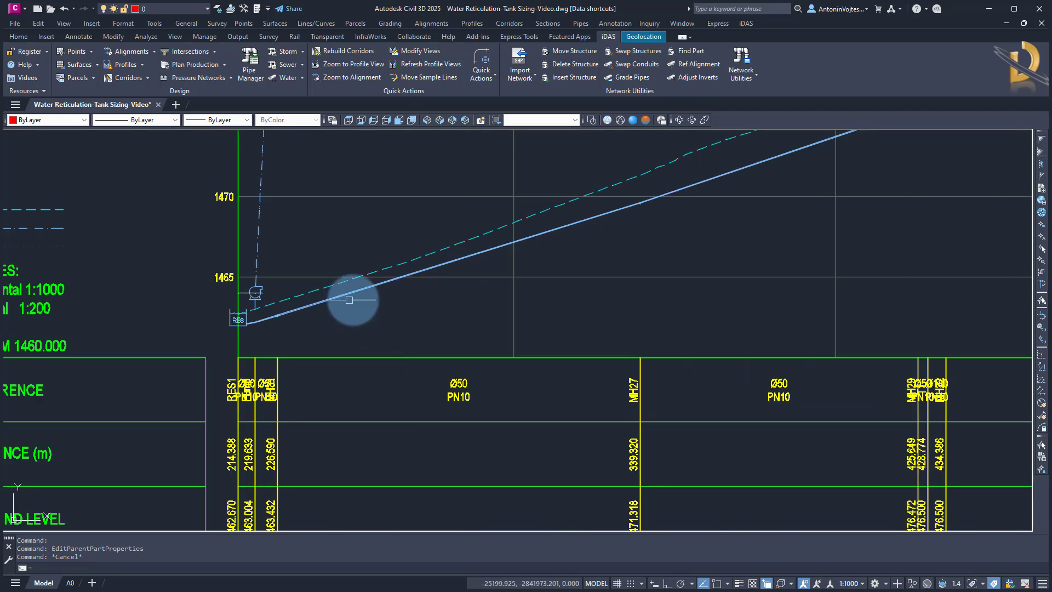
{"action": "left_click", "coordinate": [362, 288]}
{"action": "right_click", "coordinate": [363, 289]}
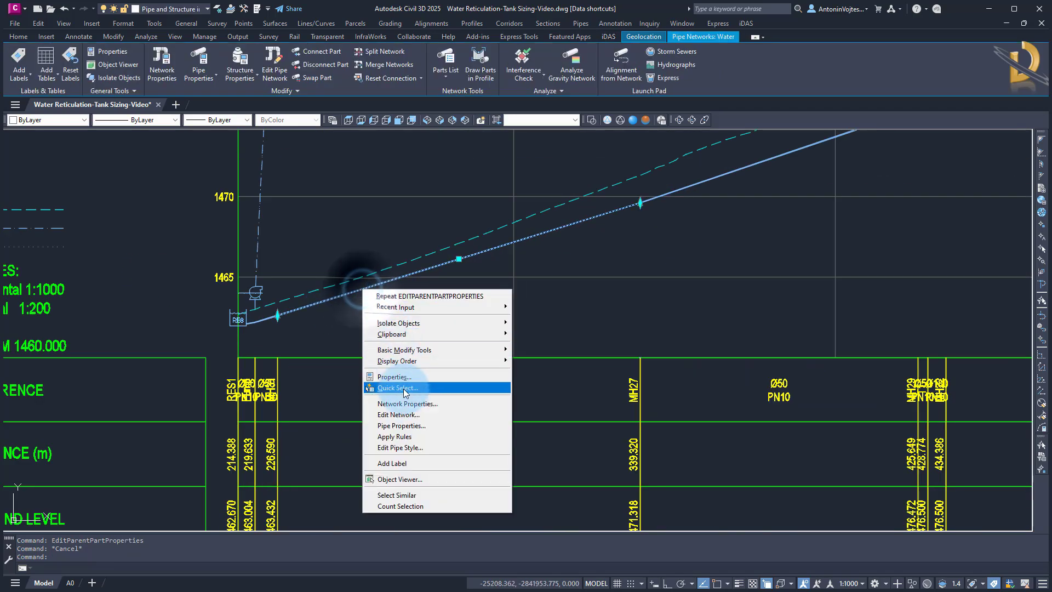
{"action": "left_click", "coordinate": [401, 427]}
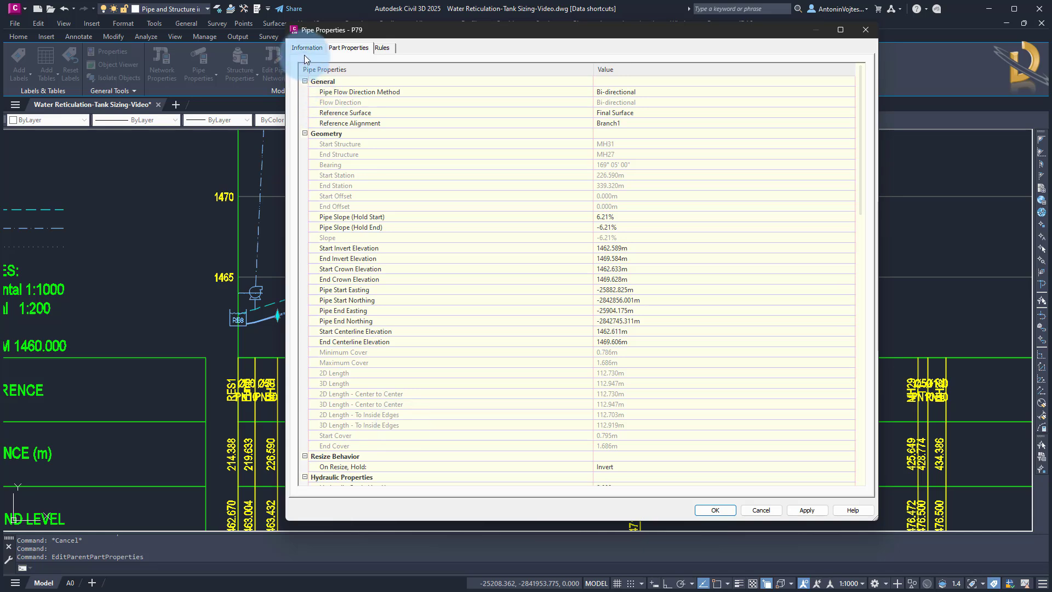
{"action": "left_click", "coordinate": [307, 48]}
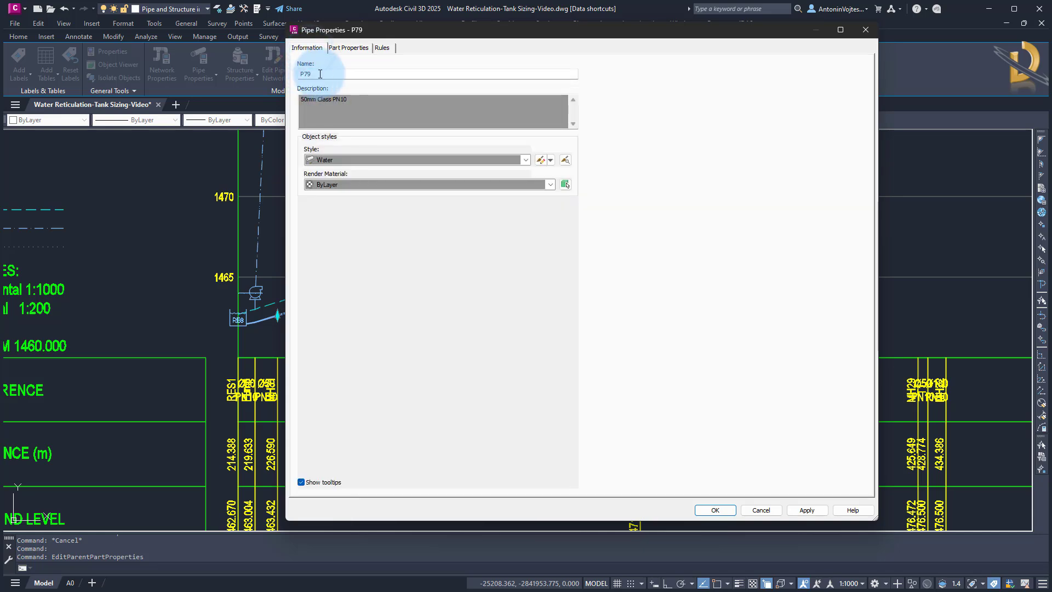
{"action": "left_click", "coordinate": [308, 74]}
{"action": "left_click_drag", "start_coordinate": [306, 75], "coordinate": [324, 91]}
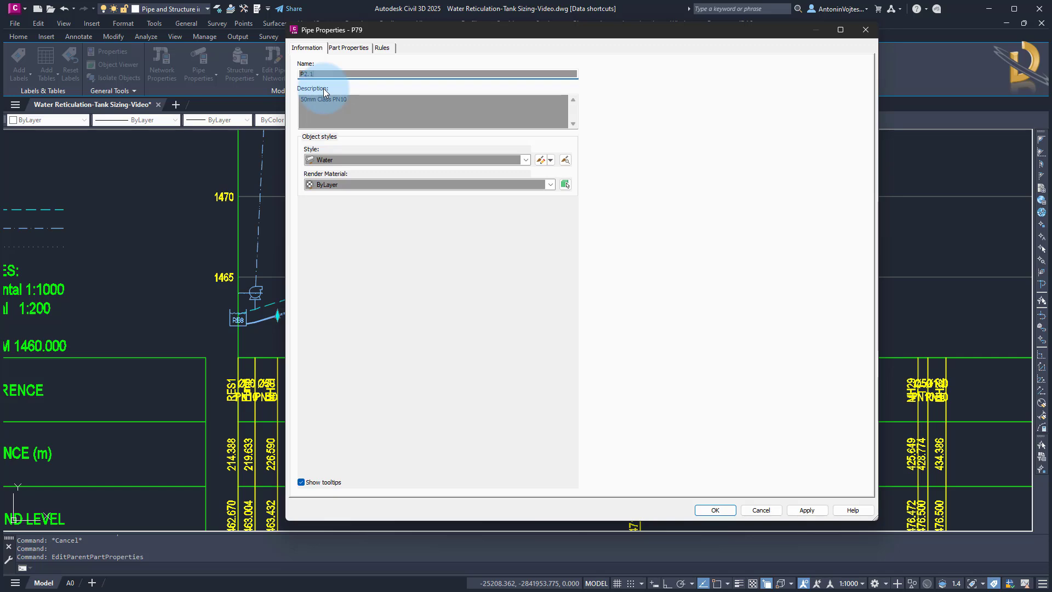
{"action": "left_click", "coordinate": [715, 510]}
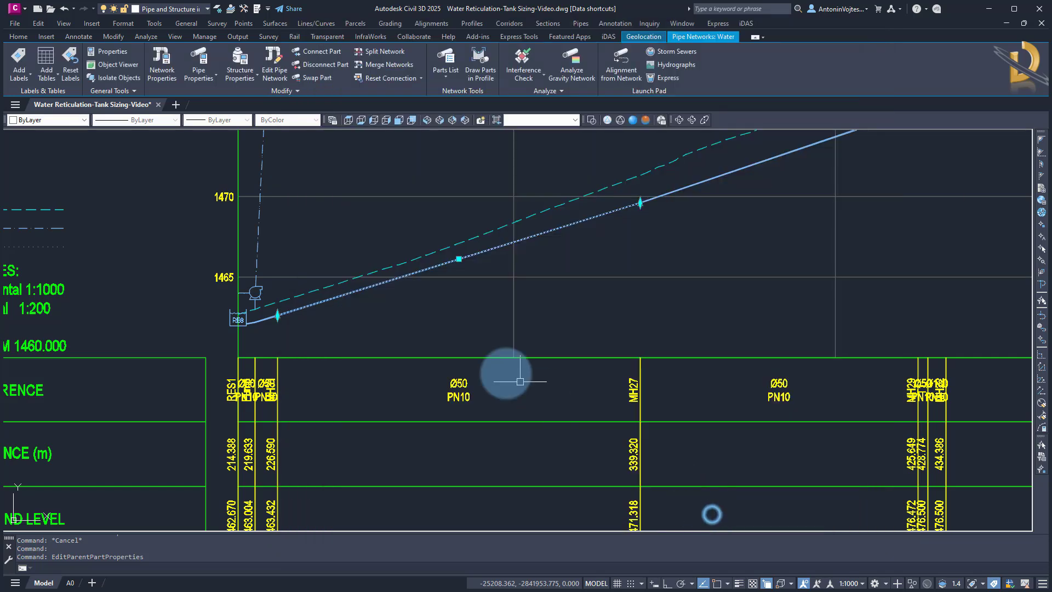
Open the Pipe Manager and run a network analysis
{"action": "key", "text": "Escape"}
{"action": "key", "text": "Escape"}
{"action": "scroll", "coordinate": [395, 344], "scroll_direction": "down", "scroll_amount": 5}
{"action": "scroll", "coordinate": [398, 345], "scroll_direction": "down", "scroll_amount": 2}
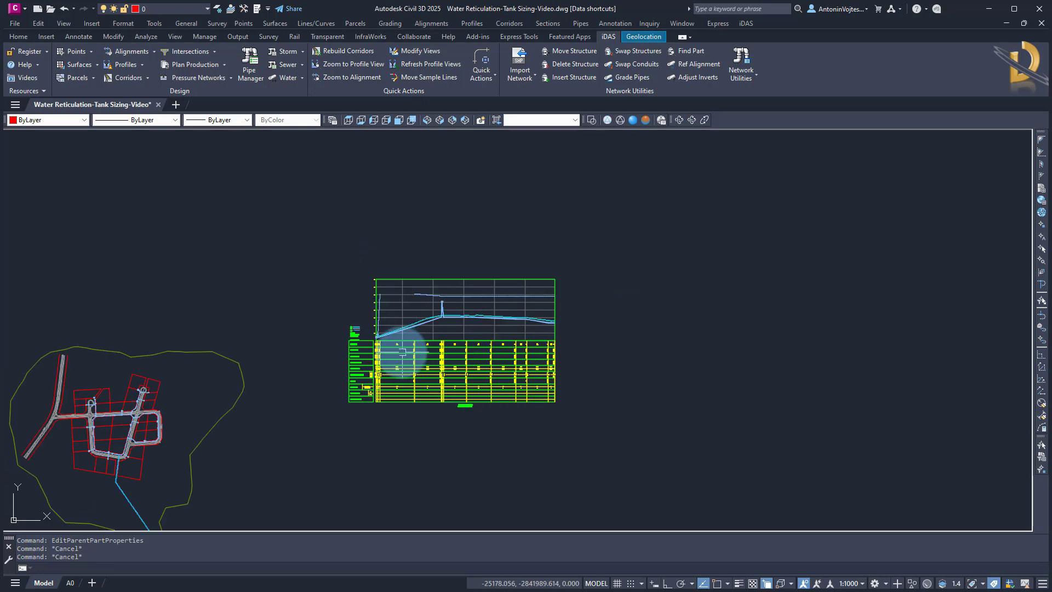
{"action": "middle_click_drag", "start_coordinate": [399, 350], "coordinate": [366, 328]}
{"action": "scroll", "coordinate": [374, 296], "scroll_direction": "up", "scroll_amount": 2}
{"action": "key", "text": "Escape"}
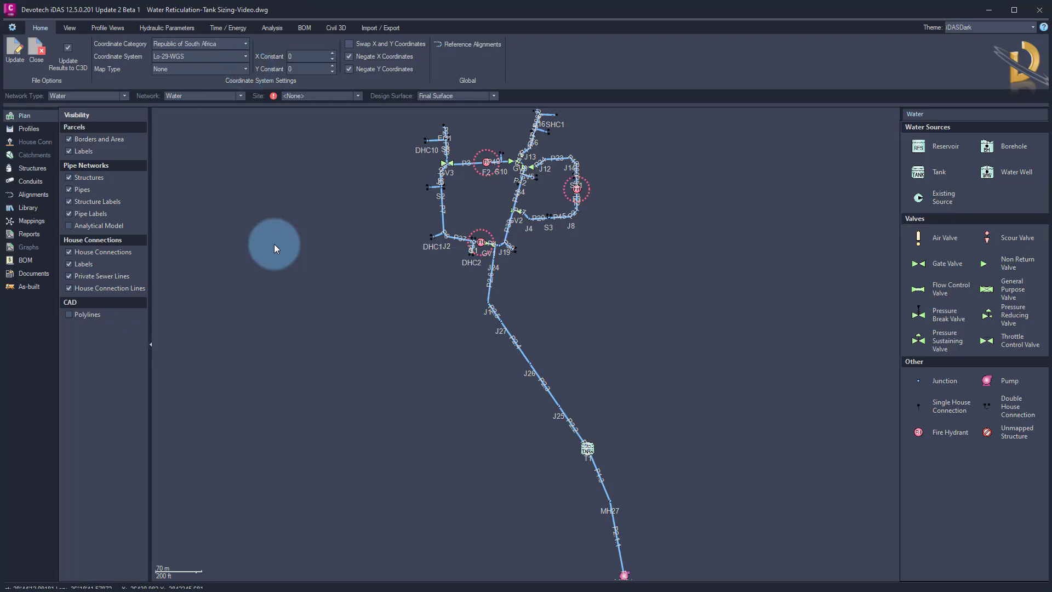
{"action": "right_click", "coordinate": [274, 244]}
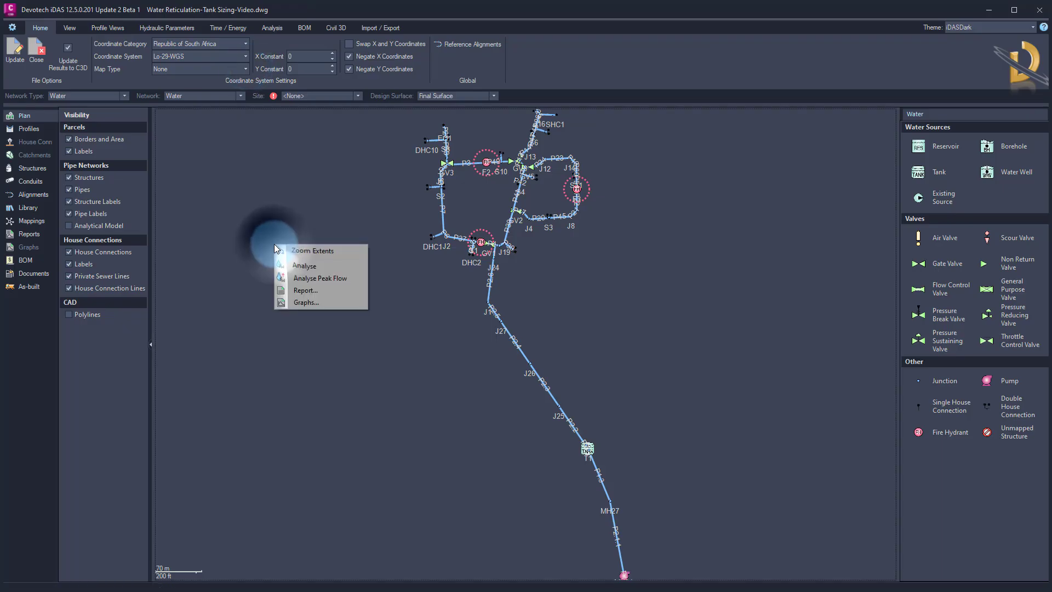
{"action": "left_click", "coordinate": [304, 271]}
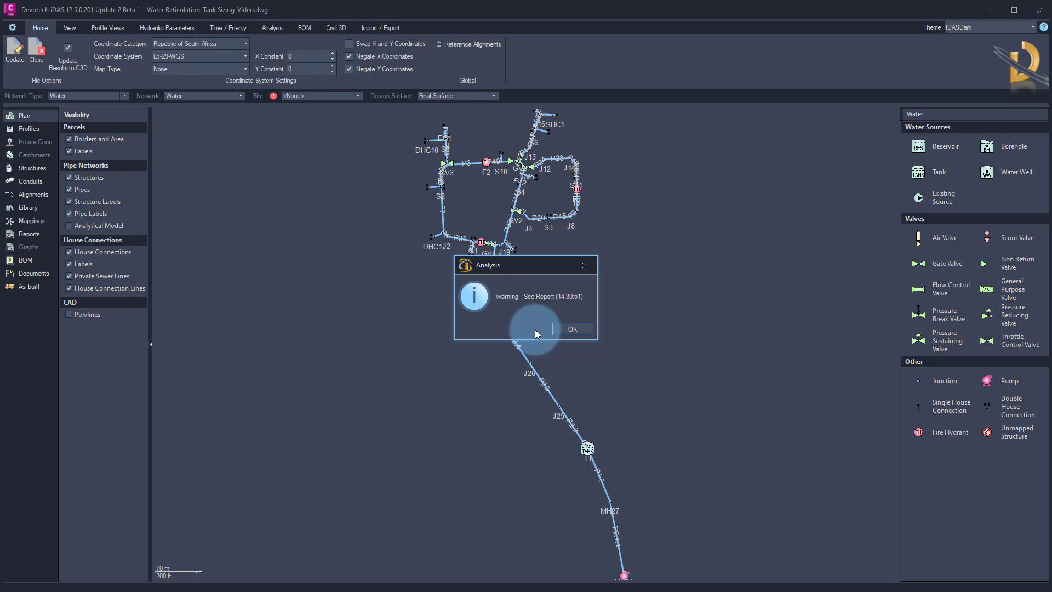
{"action": "left_click", "coordinate": [573, 330]}
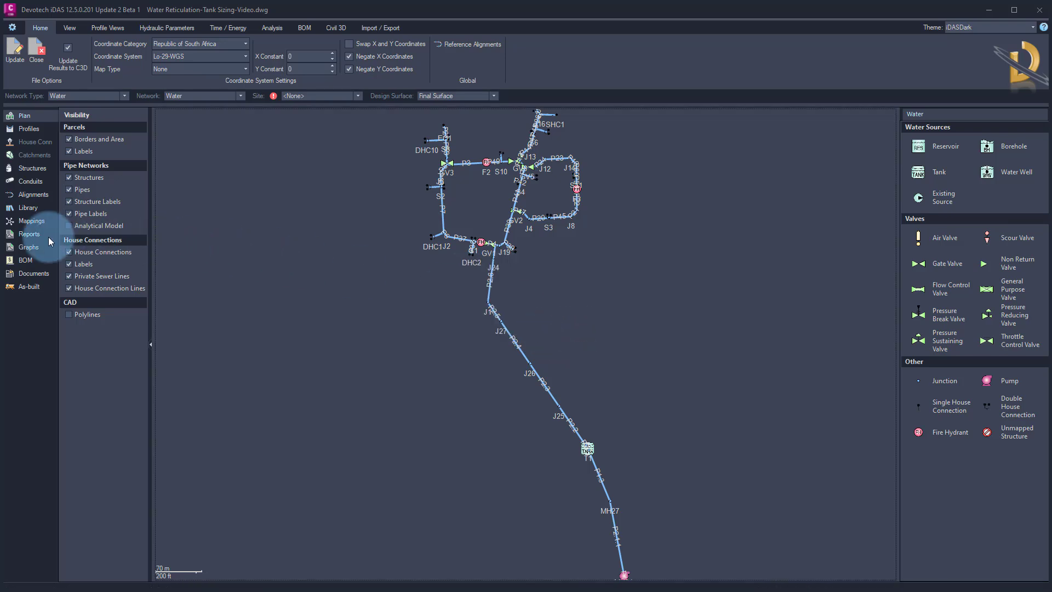
Open the analysis report and read the input error it lists
{"action": "left_click", "coordinate": [29, 235]}
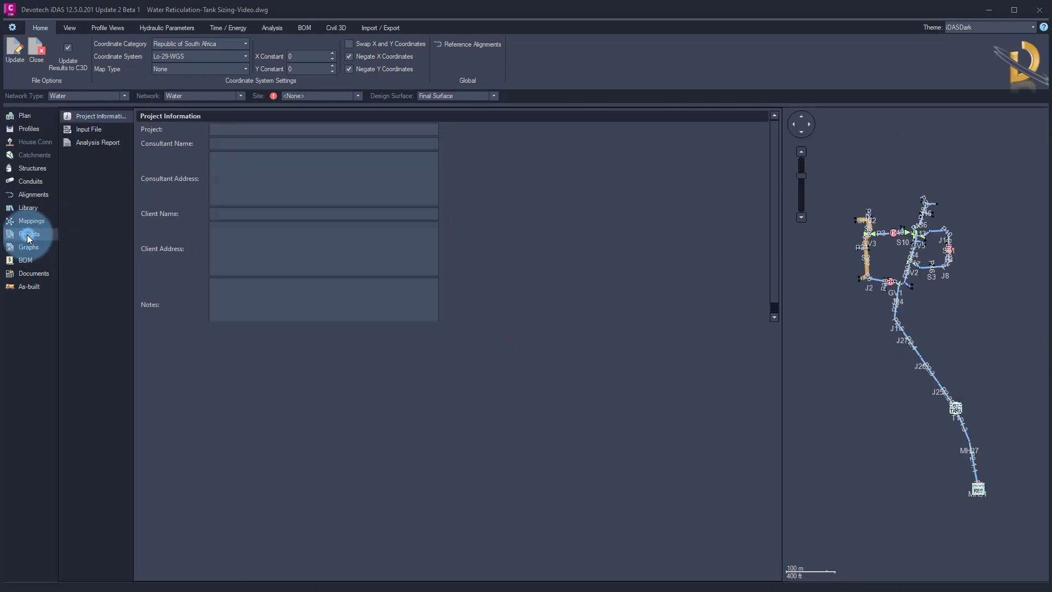
{"action": "left_click", "coordinate": [84, 144]}
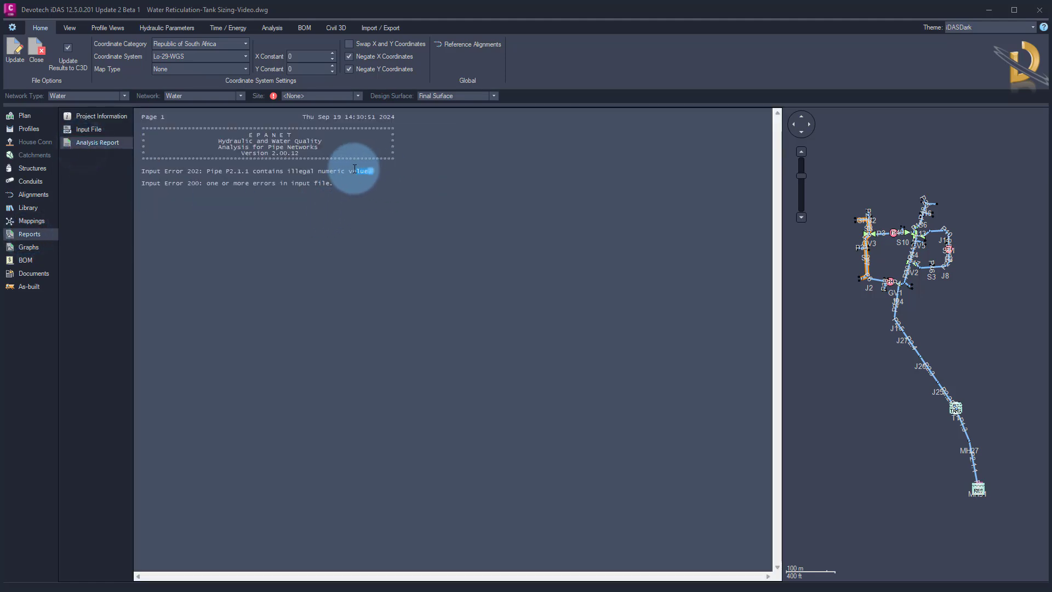
{"action": "left_click_drag", "start_coordinate": [371, 171], "coordinate": [141, 171]}
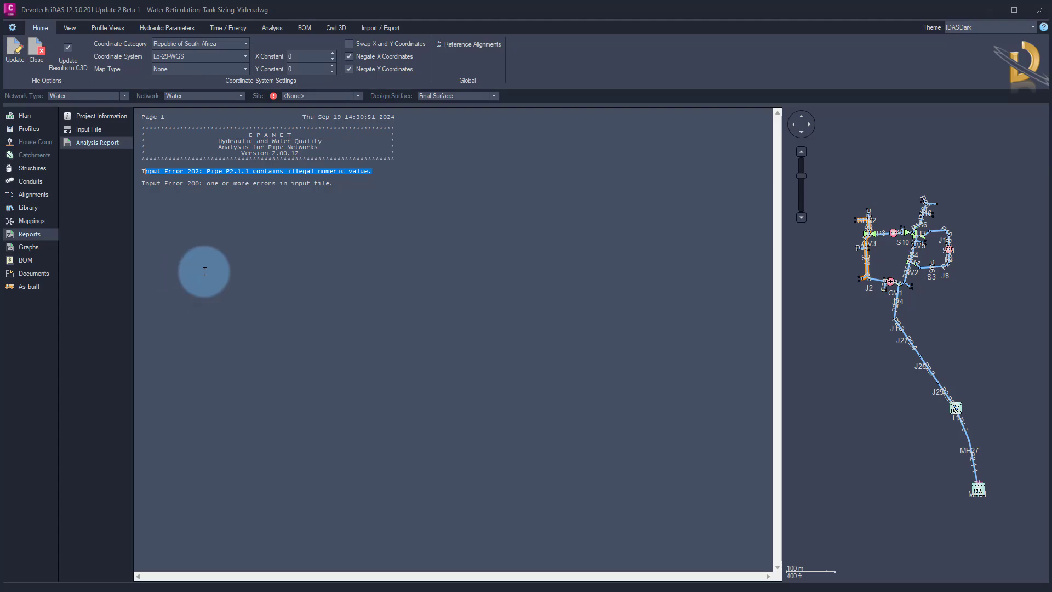
Sort the pipes table by roughness and set pipe P2.1.1's roughness coefficient to 0.0015
{"action": "left_click", "coordinate": [32, 181]}
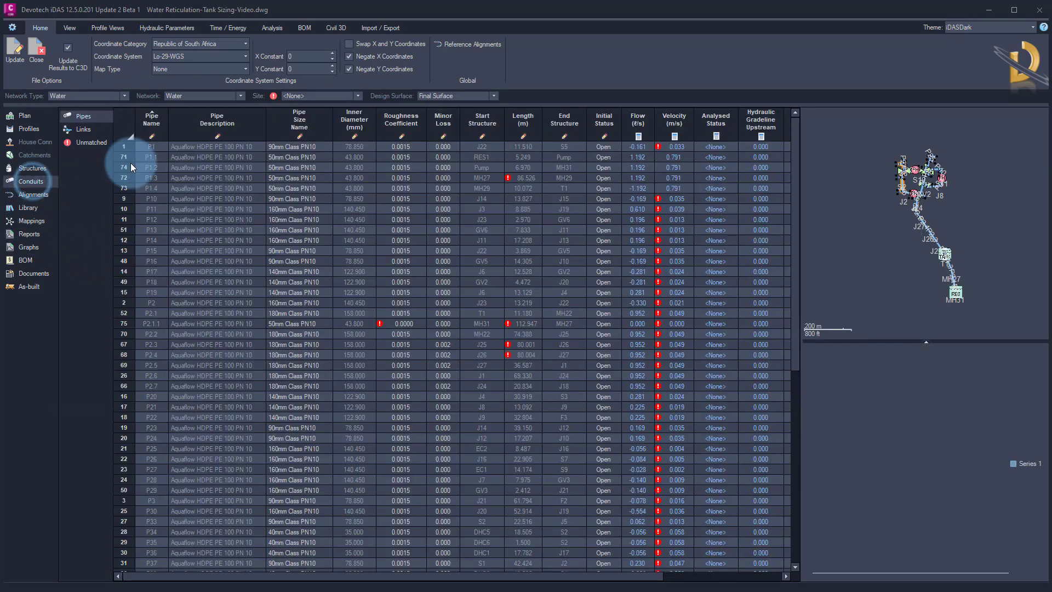
{"action": "left_click", "coordinate": [399, 130]}
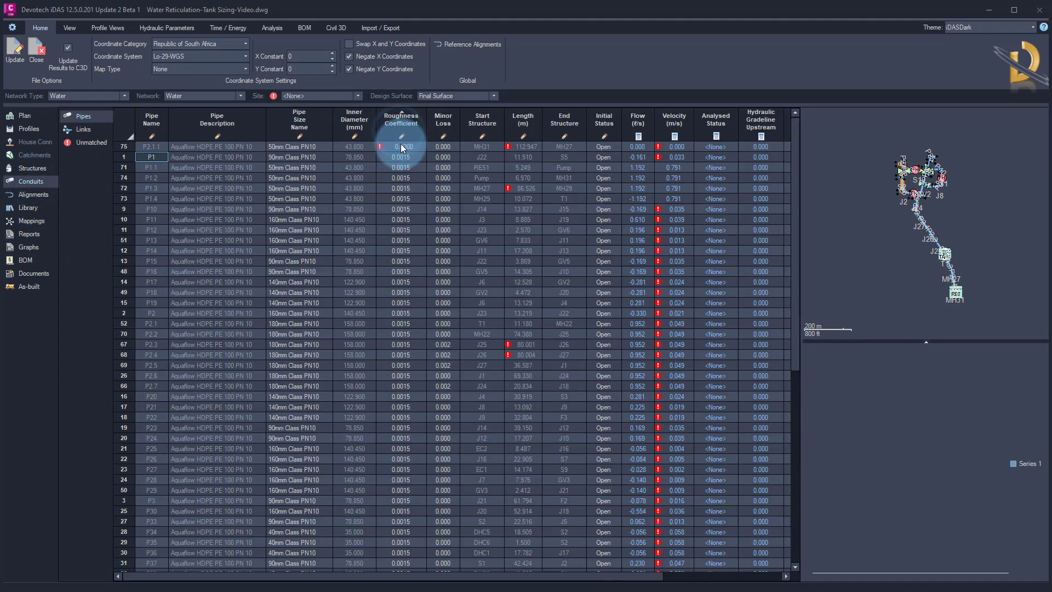
{"action": "double_click", "coordinate": [401, 145]}
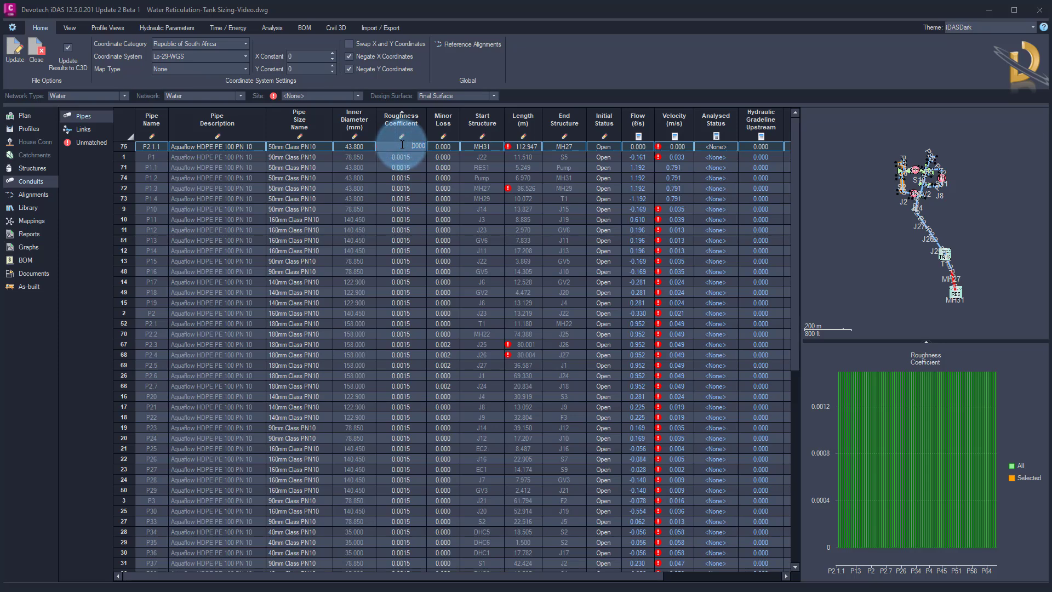
{"action": "key", "text": "Return"}
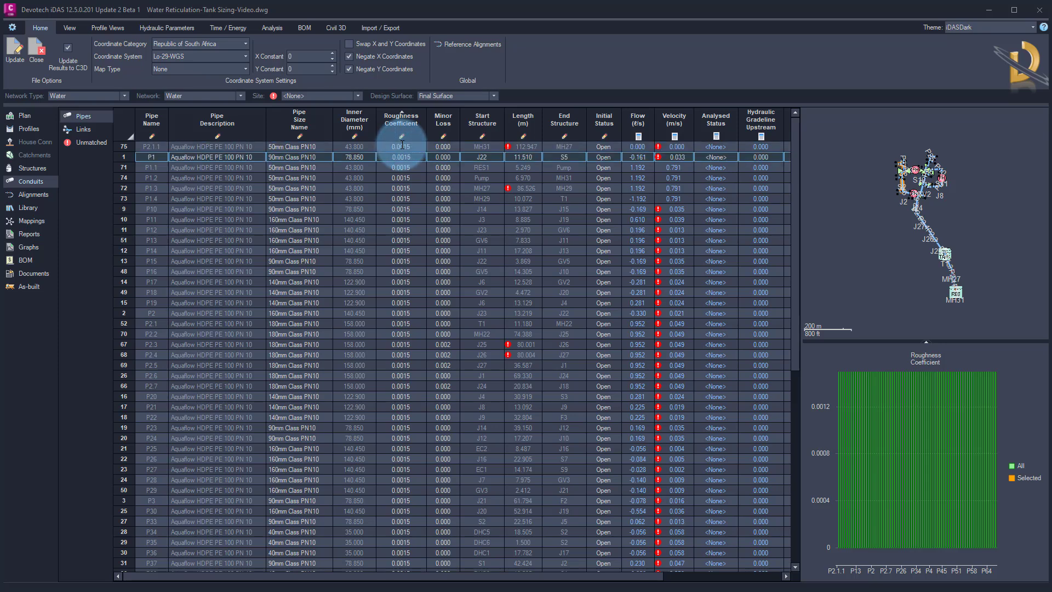
Rerun the network analysis from the plan view
{"action": "right_click", "coordinate": [835, 203]}
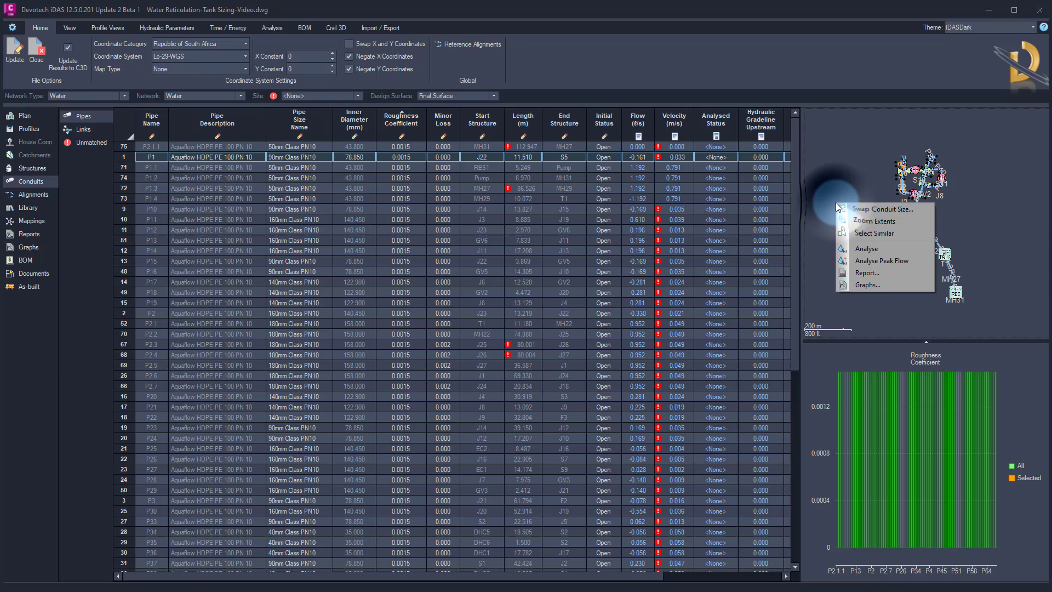
{"action": "left_click", "coordinate": [855, 250]}
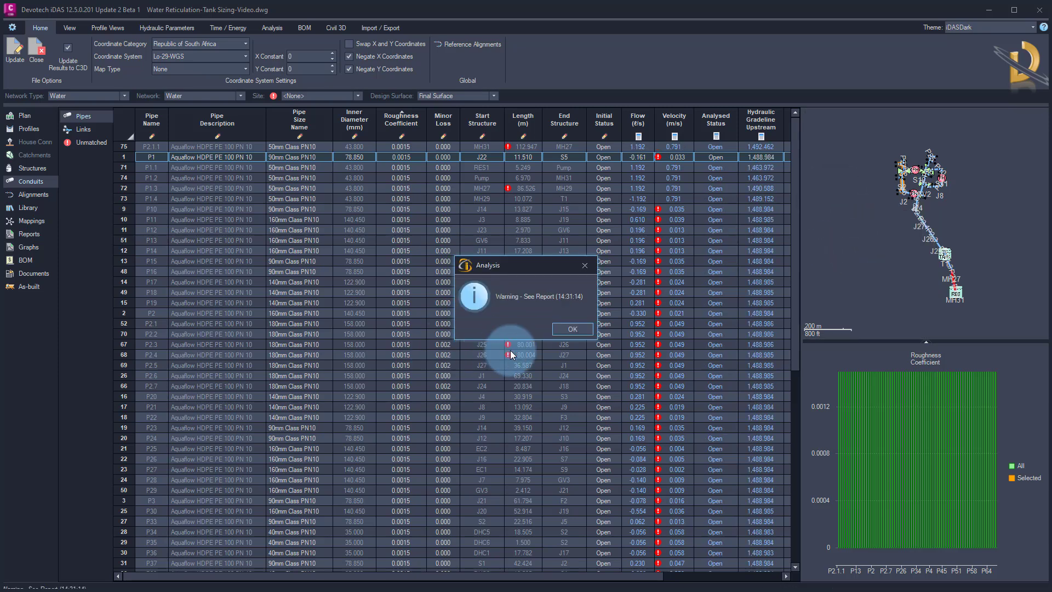
{"action": "left_click", "coordinate": [571, 330]}
Open the profile view and set reservoir RES1 as the profile start structure
{"action": "left_click", "coordinate": [29, 129]}
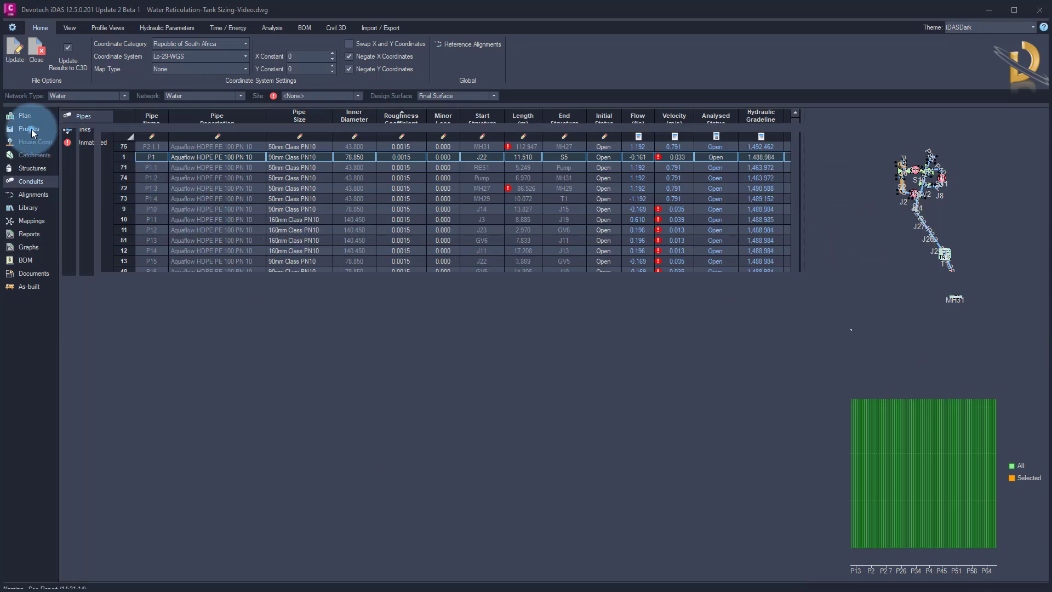
{"action": "left_click", "coordinate": [905, 332]}
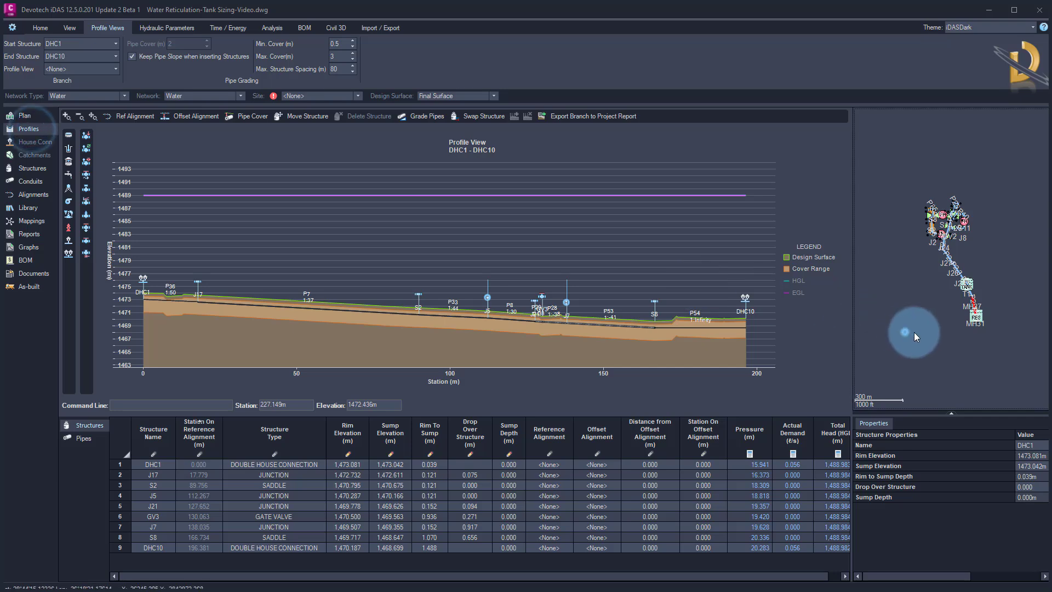
{"action": "right_click", "coordinate": [976, 320]}
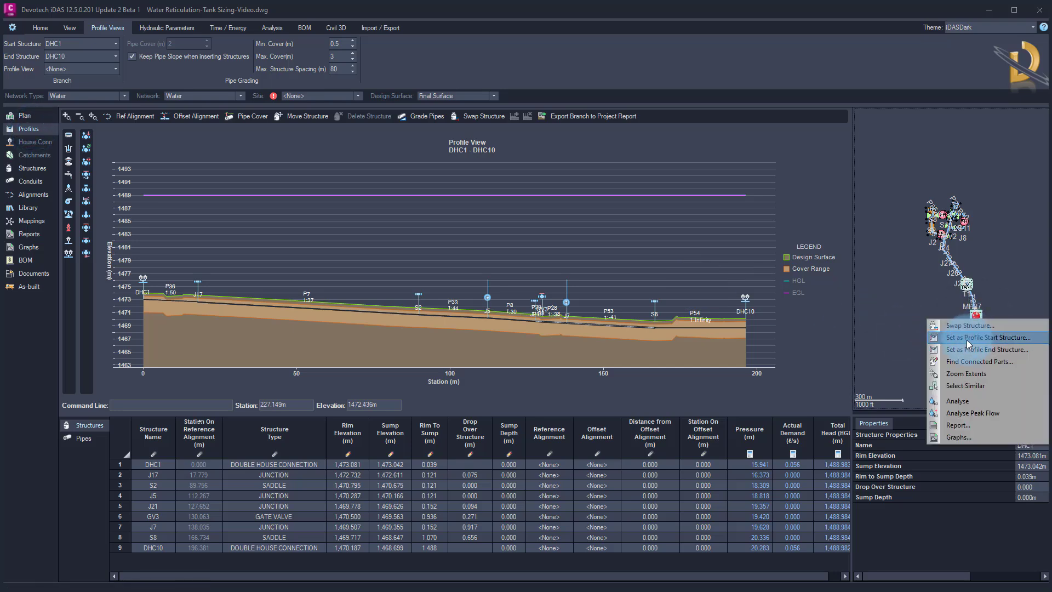
{"action": "left_click", "coordinate": [969, 339]}
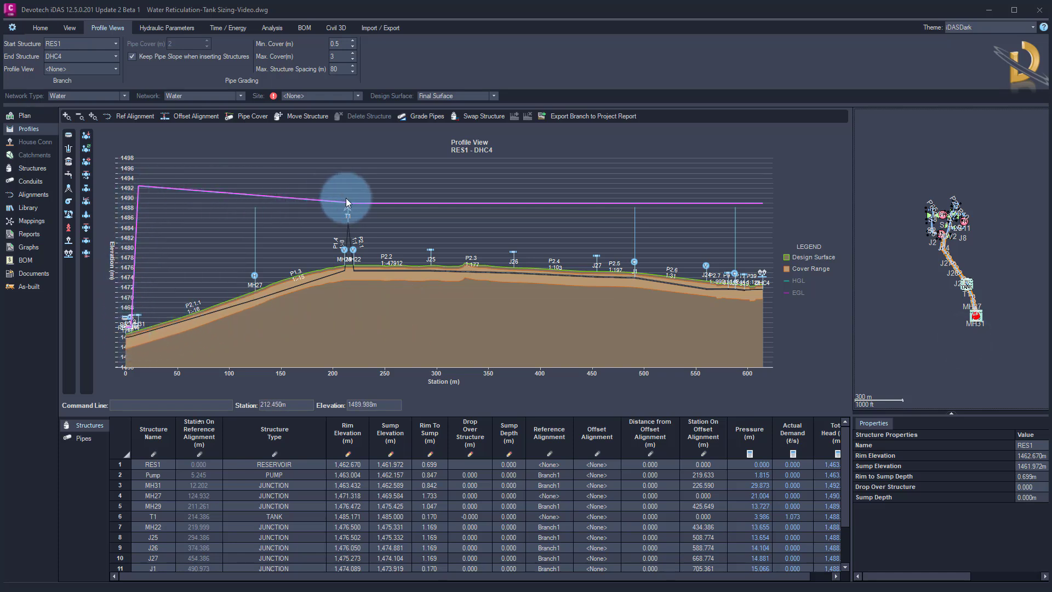
Update the analysis results back to Civil 3D
{"action": "left_click", "coordinate": [40, 27]}
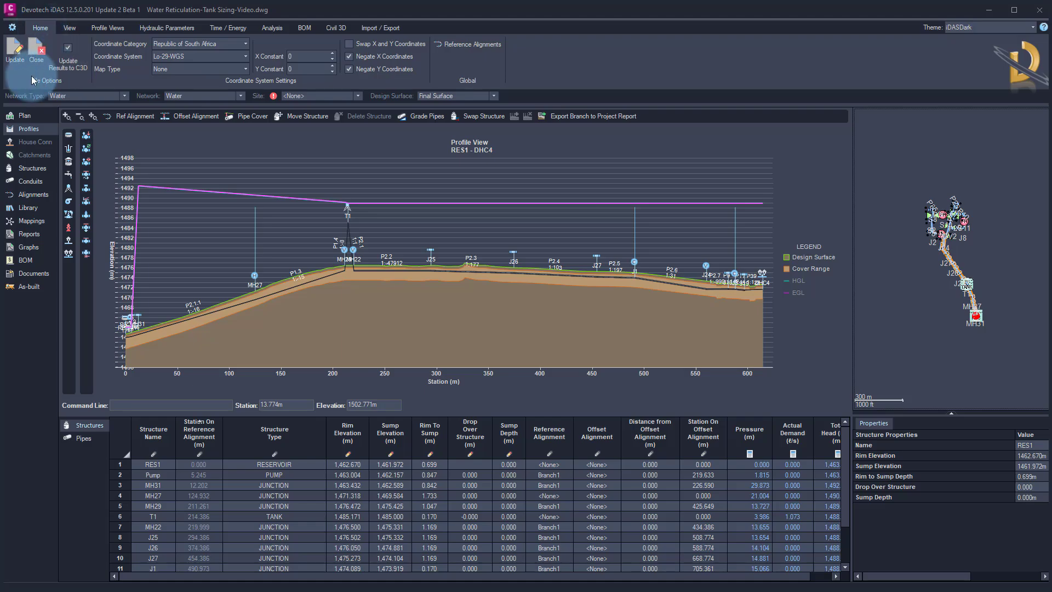
{"action": "left_click", "coordinate": [18, 57]}
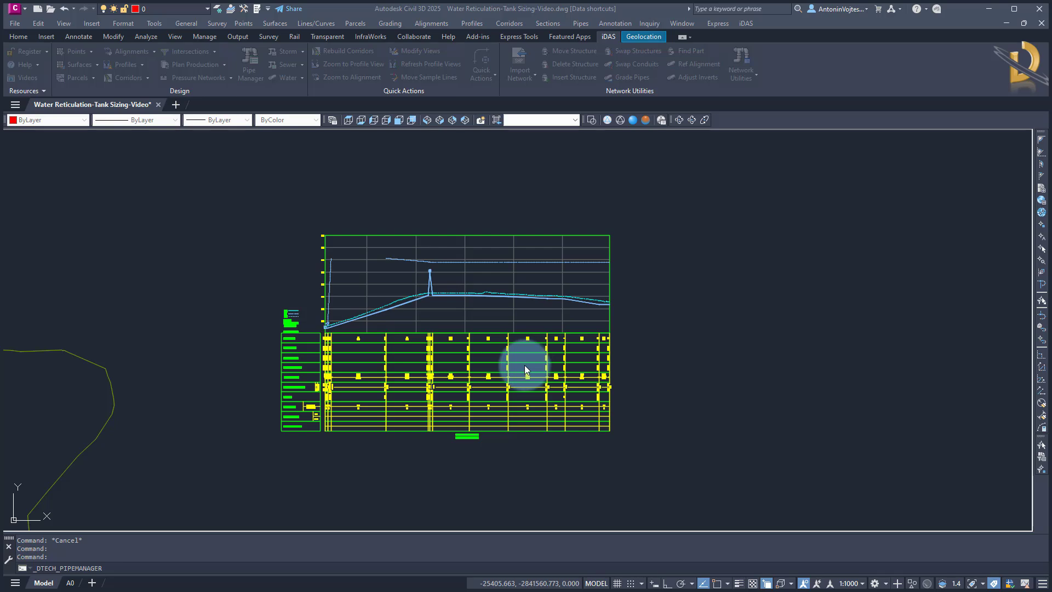
Examine the profile view's hydraulics band for design flows and velocities along the tank branch
{"action": "scroll", "coordinate": [350, 282], "scroll_direction": "up", "scroll_amount": 6}
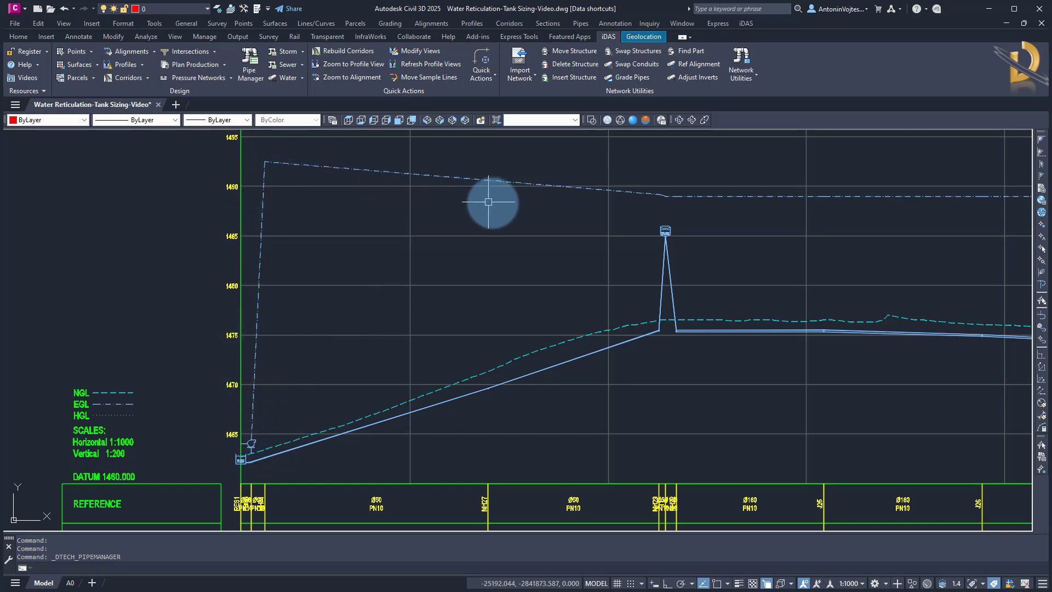
{"action": "middle_click_drag", "start_coordinate": [376, 411], "coordinate": [380, 265]}
{"action": "scroll", "coordinate": [364, 430], "scroll_direction": "down", "scroll_amount": 4}
{"action": "scroll", "coordinate": [361, 435], "scroll_direction": "up", "scroll_amount": 2}
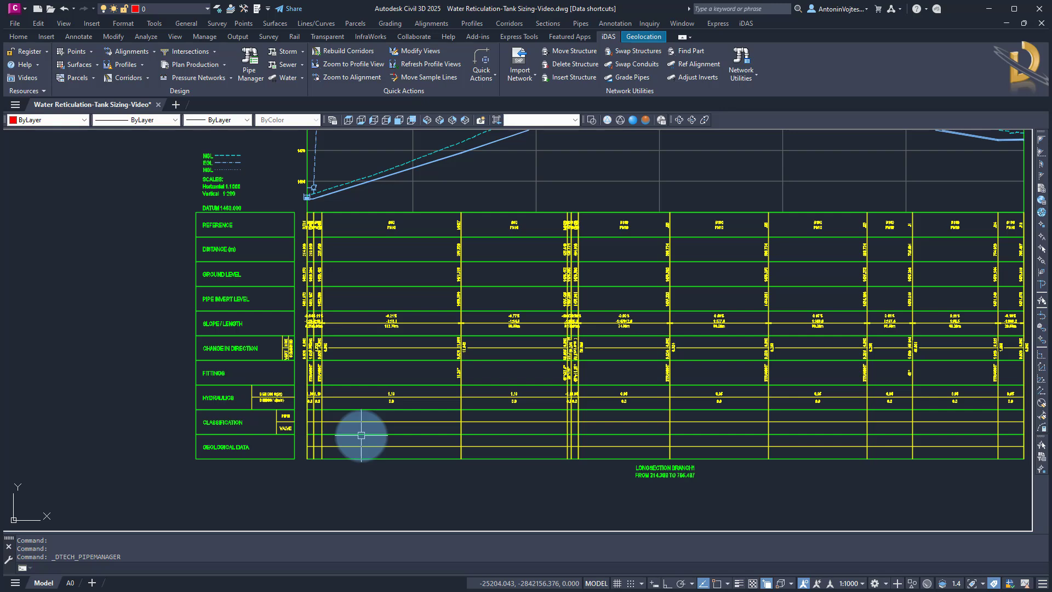
{"action": "scroll", "coordinate": [277, 404], "scroll_direction": "up", "scroll_amount": 5}
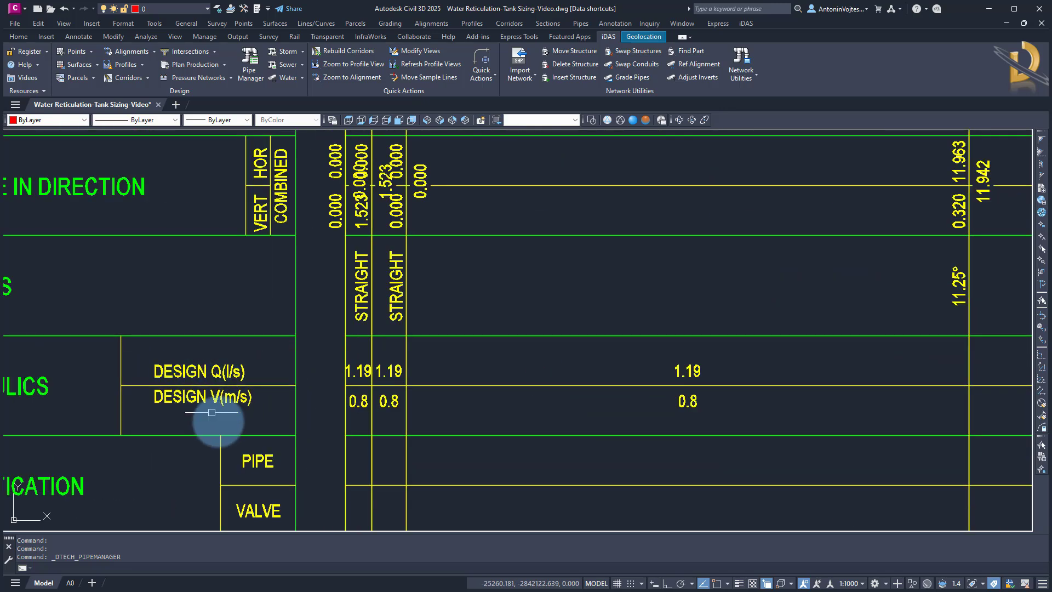
{"action": "mouse_move", "coordinate": [312, 394]}
{"action": "middle_mouse_down"}
{"action": "mouse_move", "coordinate": [353, 435]}
{"action": "mouse_move", "coordinate": [375, 437]}
{"action": "middle_mouse_up"}
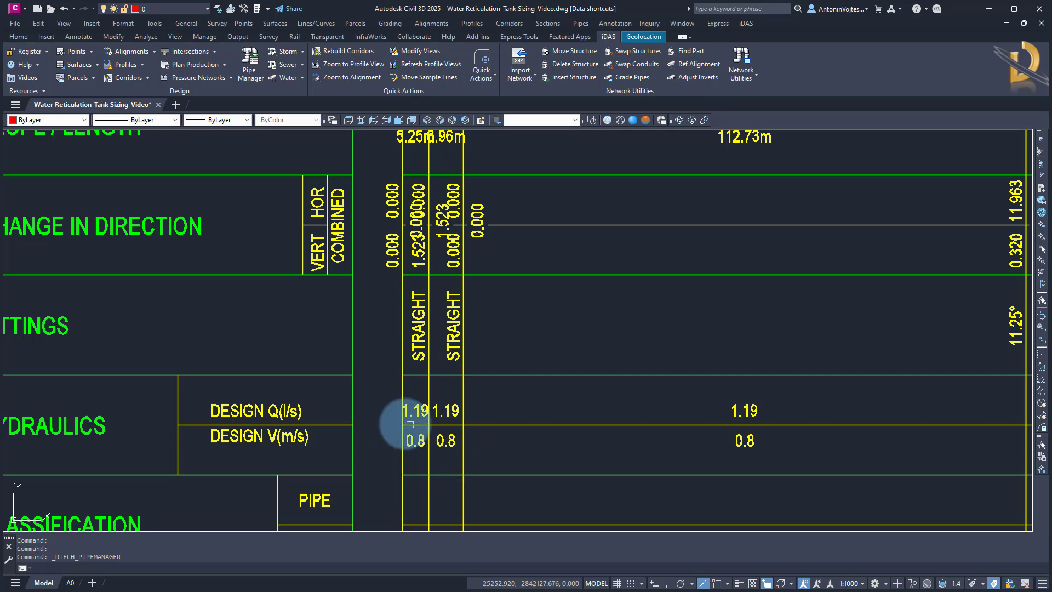
{"action": "scroll", "coordinate": [323, 394], "scroll_direction": "down", "scroll_amount": 3}
{"action": "scroll", "coordinate": [657, 404], "scroll_direction": "up", "scroll_amount": 5}
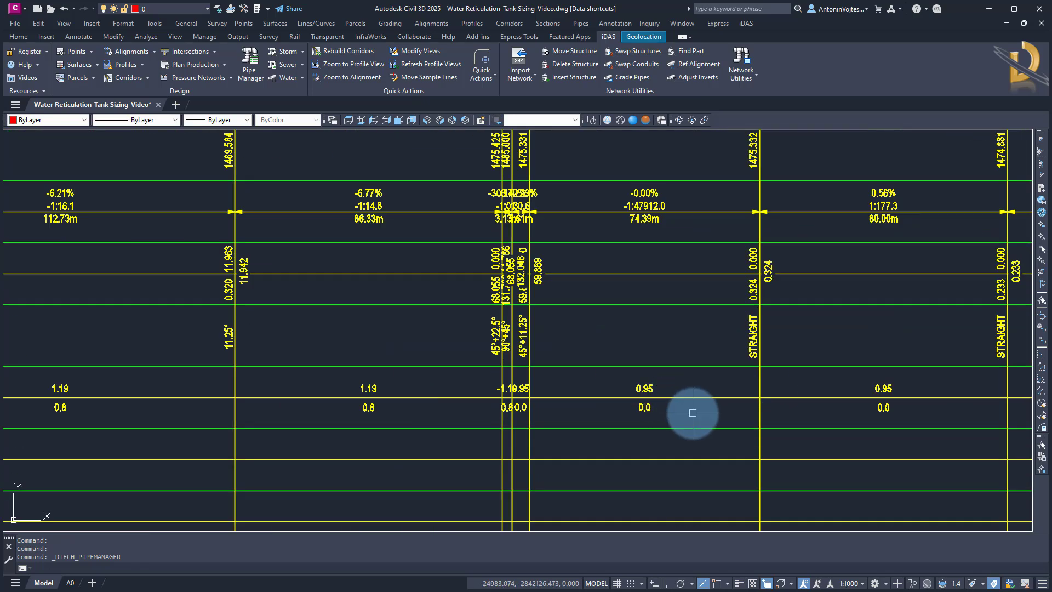
{"action": "middle_click_drag", "start_coordinate": [688, 413], "coordinate": [491, 433]}
{"action": "scroll", "coordinate": [486, 435], "scroll_direction": "down", "scroll_amount": 3}
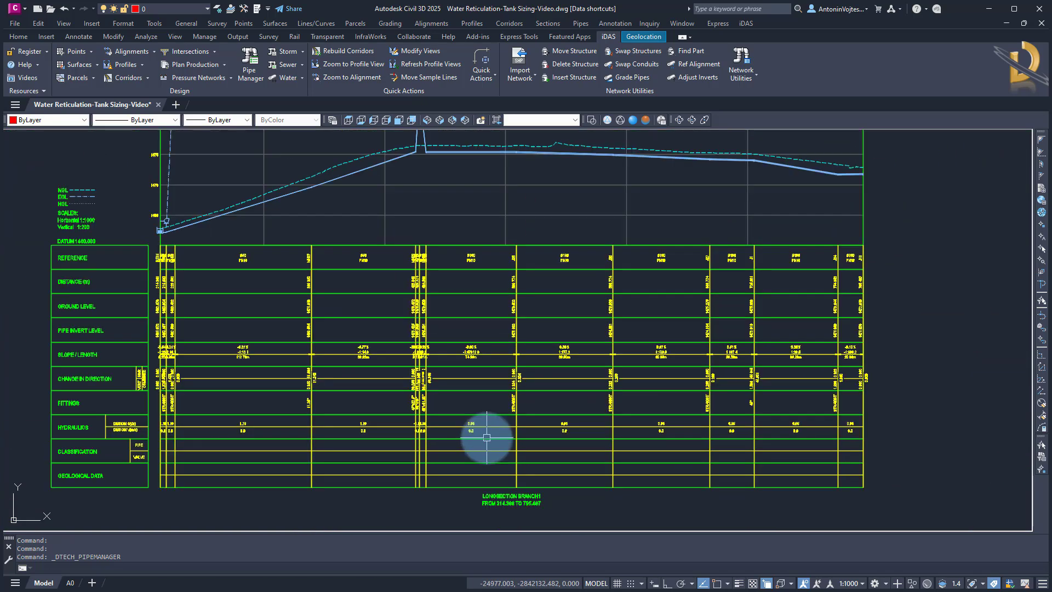
{"action": "scroll", "coordinate": [470, 429], "scroll_direction": "up", "scroll_amount": 4}
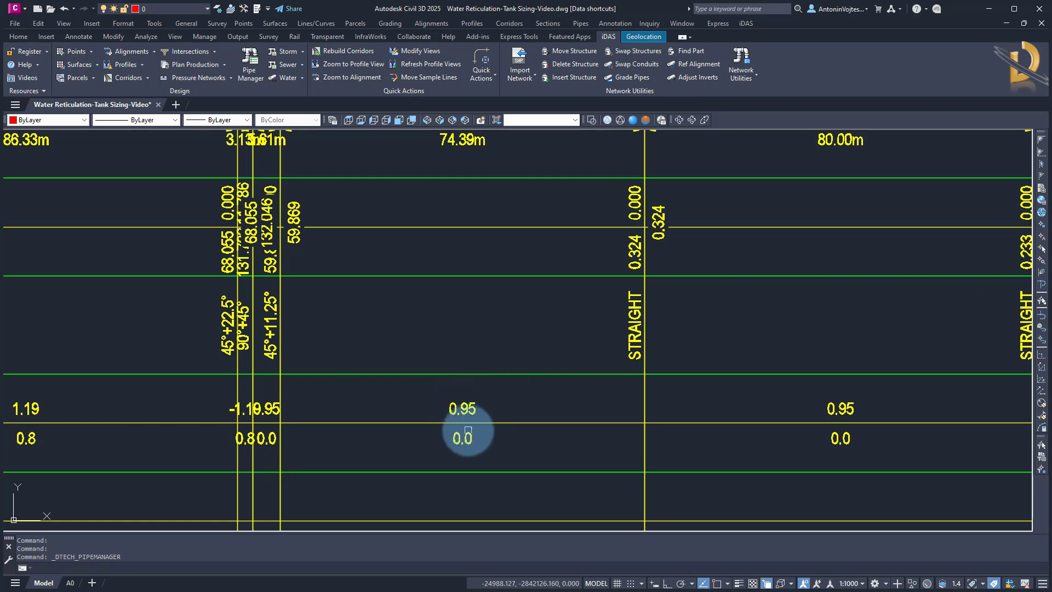
{"action": "scroll", "coordinate": [488, 436], "scroll_direction": "down", "scroll_amount": 5}
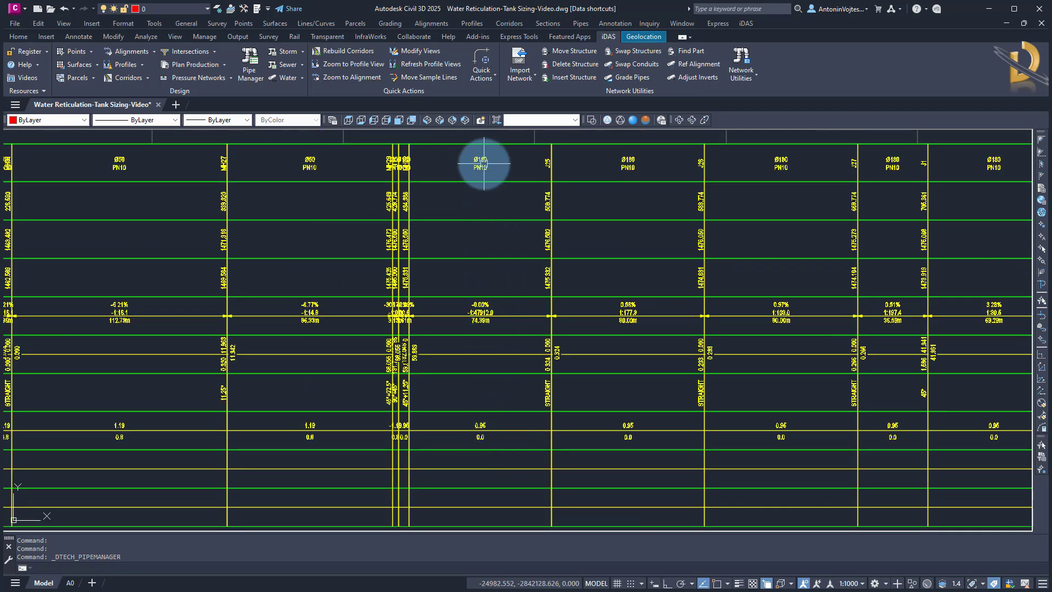
{"action": "scroll", "coordinate": [484, 163], "scroll_direction": "up", "scroll_amount": 4}
{"action": "scroll", "coordinate": [483, 186], "scroll_direction": "down", "scroll_amount": 4}
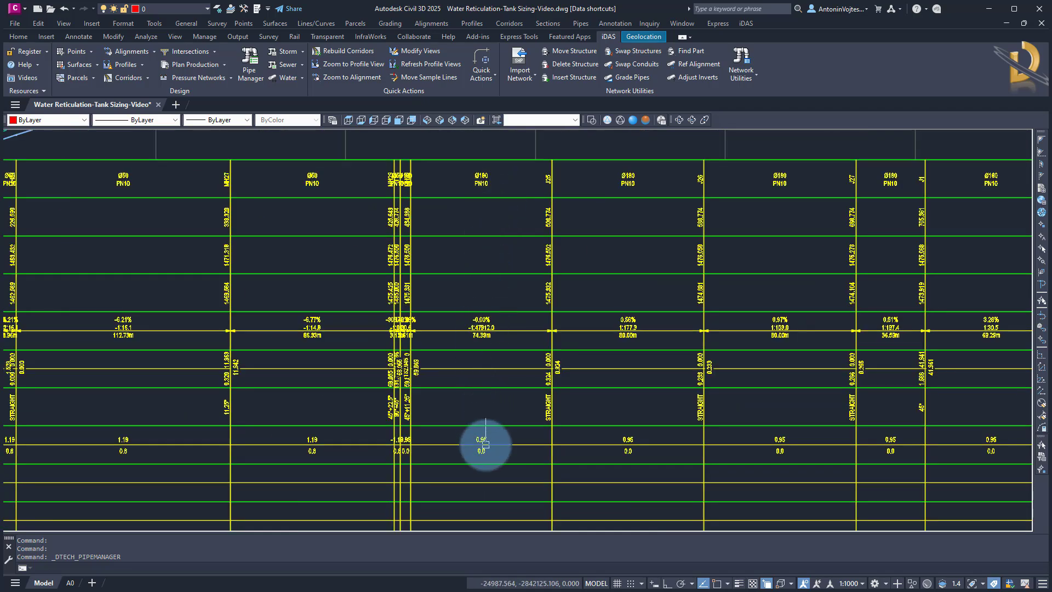
{"action": "scroll", "coordinate": [485, 444], "scroll_direction": "up", "scroll_amount": 4}
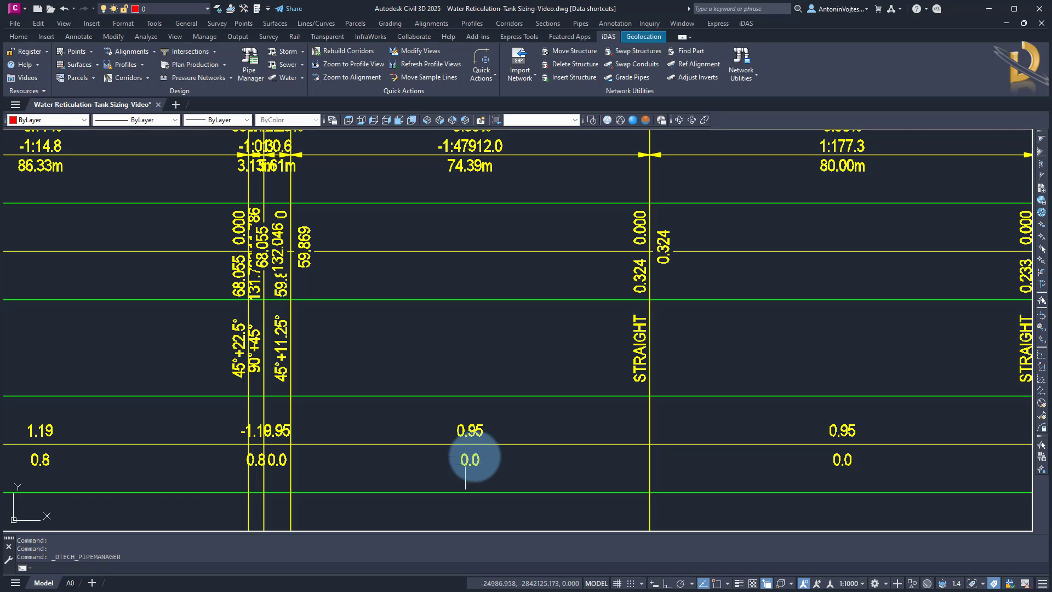
{"action": "scroll", "coordinate": [522, 413], "scroll_direction": "down", "scroll_amount": 6}
{"action": "scroll", "coordinate": [509, 273], "scroll_direction": "up", "scroll_amount": 6}
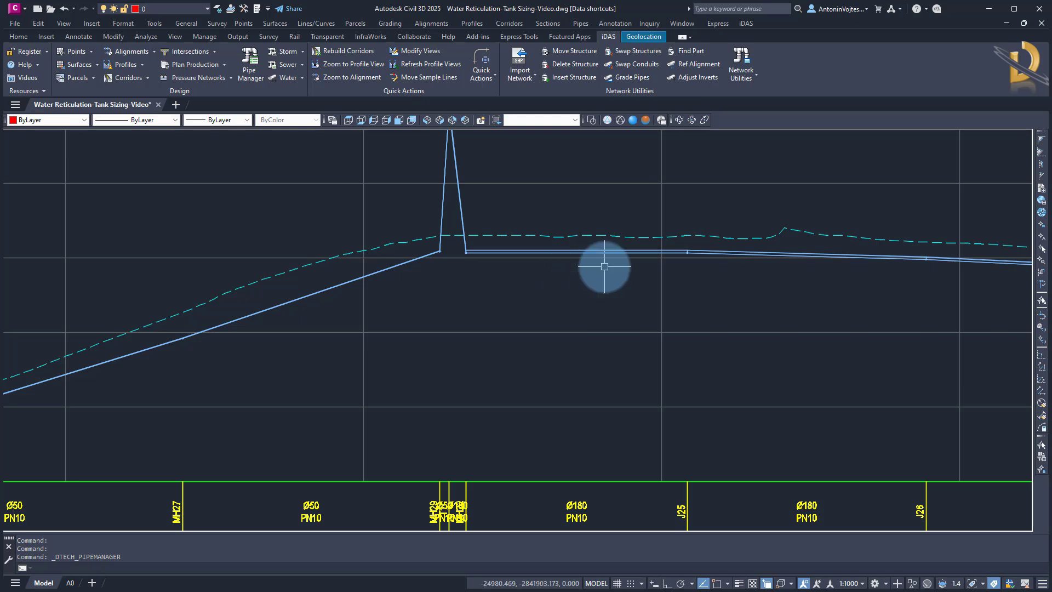
{"action": "scroll", "coordinate": [603, 263], "scroll_direction": "down", "scroll_amount": 5}
{"action": "middle_click_drag", "start_coordinate": [334, 418], "coordinate": [456, 350]}
{"action": "scroll", "coordinate": [293, 399], "scroll_direction": "up", "scroll_amount": 2}
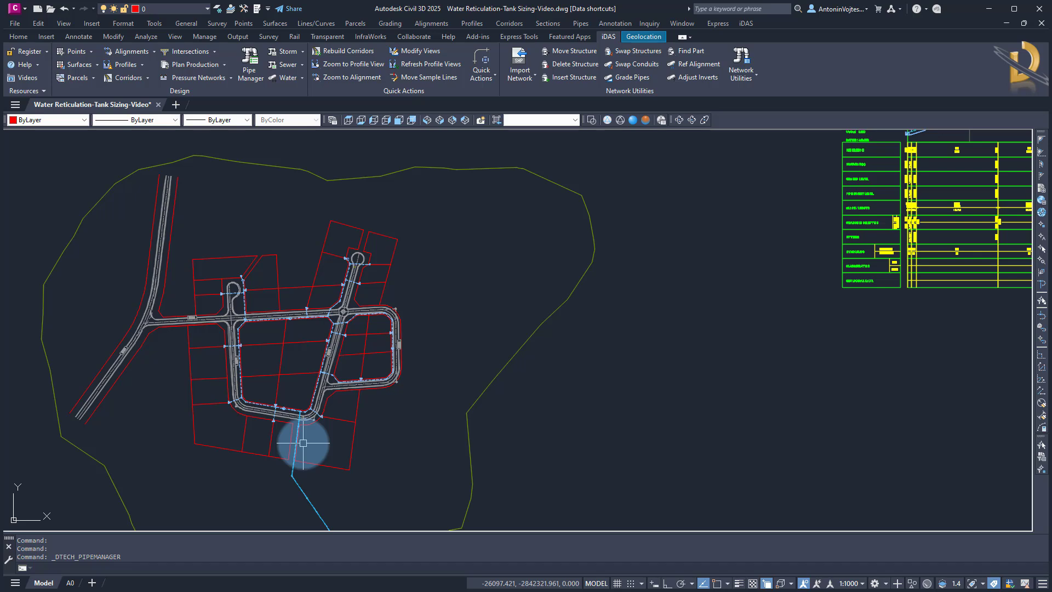
{"action": "scroll", "coordinate": [303, 443], "scroll_direction": "down", "scroll_amount": 2}
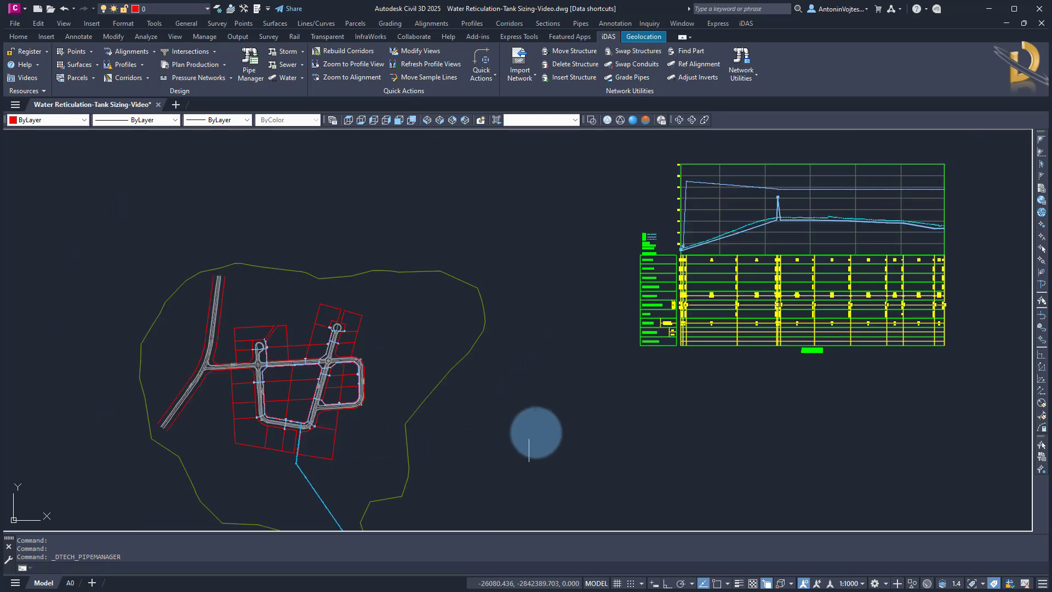
{"action": "middle_click_drag", "start_coordinate": [535, 434], "coordinate": [386, 425]}
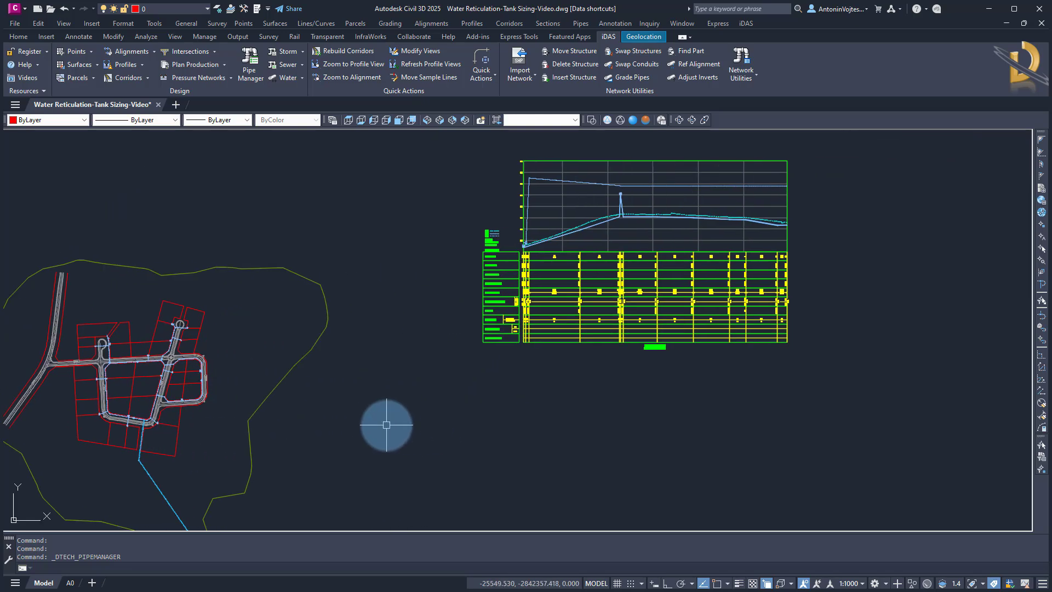